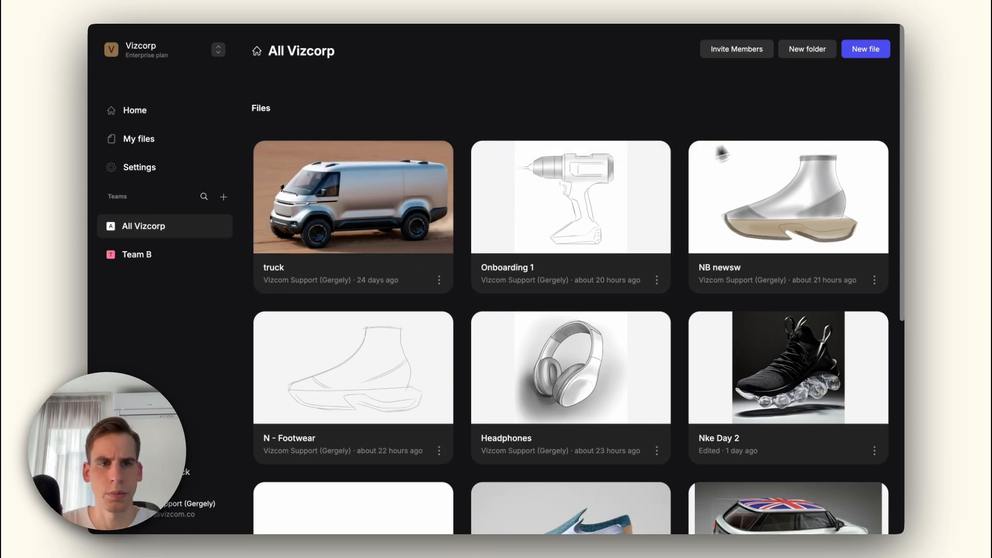
Create a new file titled Powertools and start it in Studio with a landscape 1920 × 1080 canvas.
{"action": "left_click", "coordinate": [866, 50]}
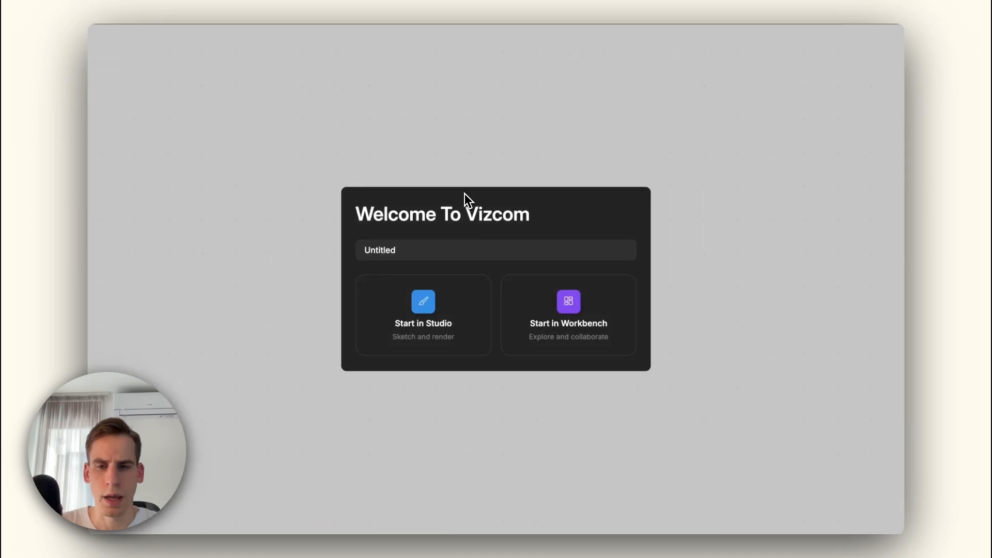
{"action": "left_click", "coordinate": [421, 253]}
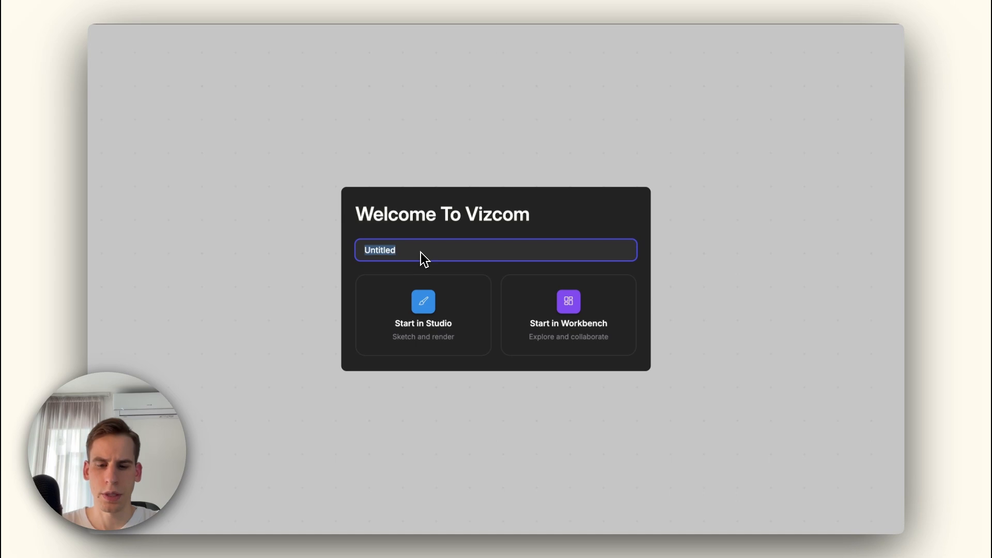
{"action": "type", "text": "Powertools"}
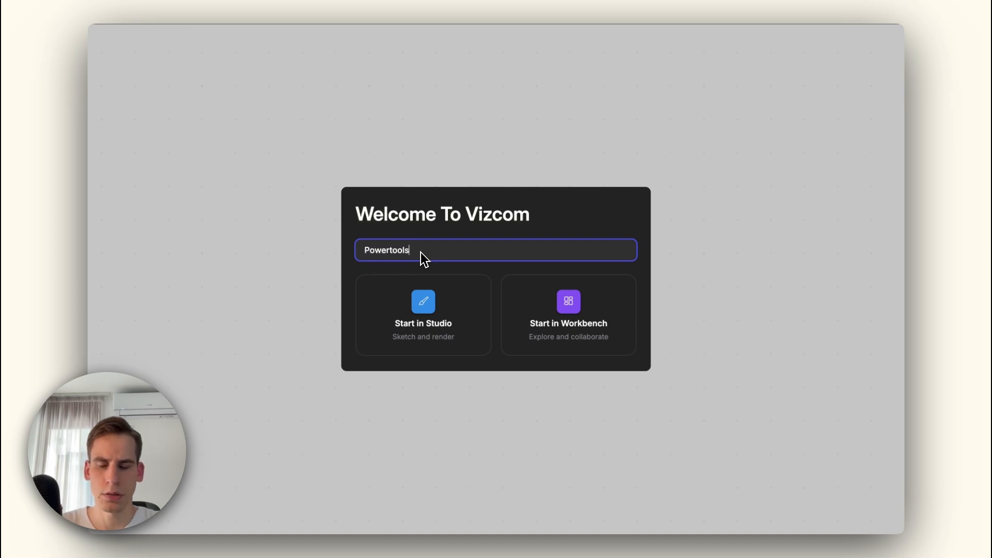
{"action": "left_click", "coordinate": [398, 331]}
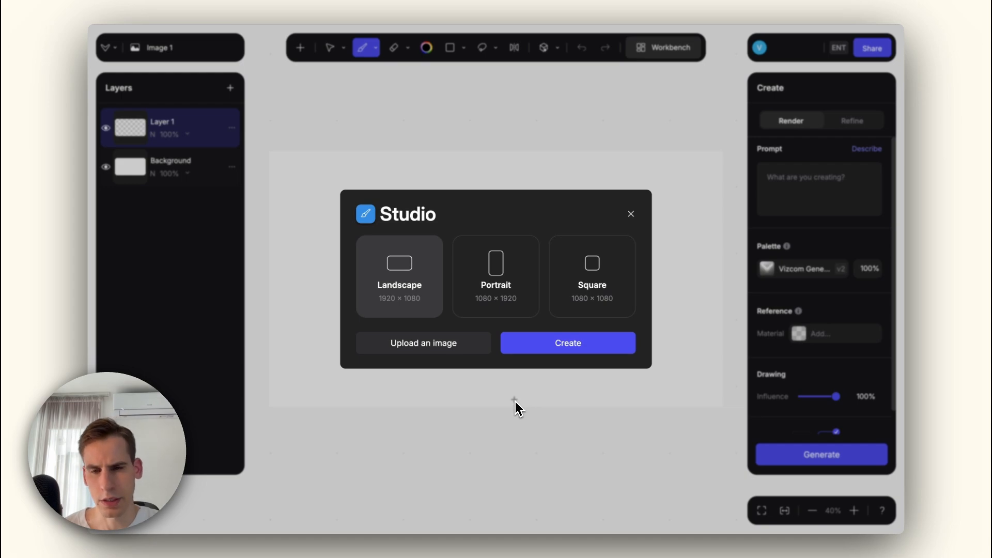
{"action": "left_click", "coordinate": [560, 349]}
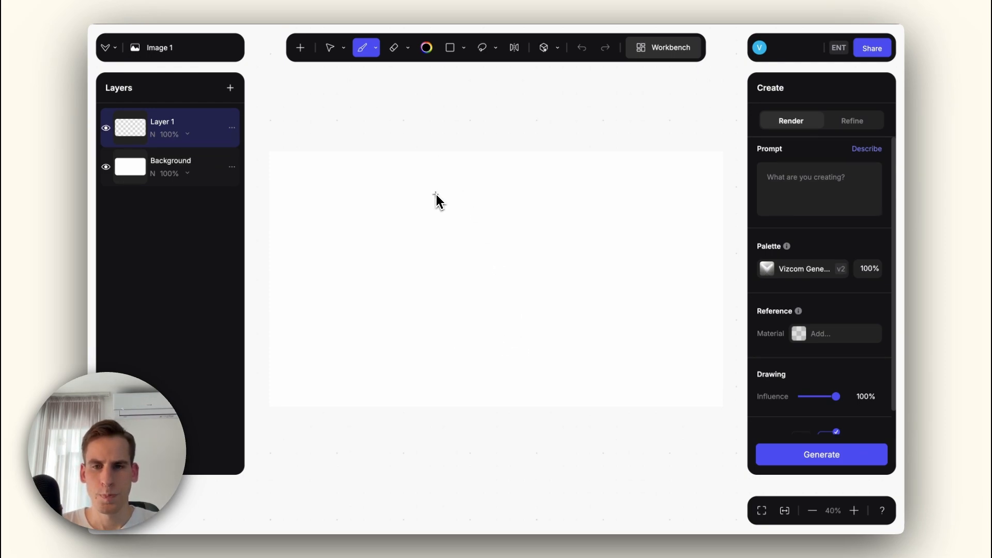
Turn on vertical symmetry for drawing and shift the symmetry axis left of the canvas centre, undoing the test stroke.
{"action": "left_click", "coordinate": [514, 47]}
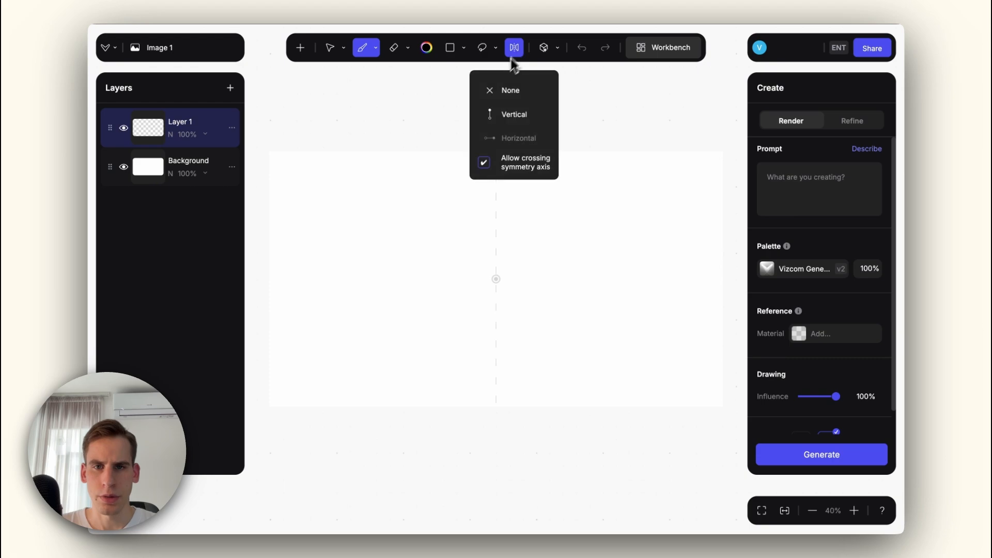
{"action": "left_click_drag", "start_coordinate": [496, 282], "coordinate": [451, 284]}
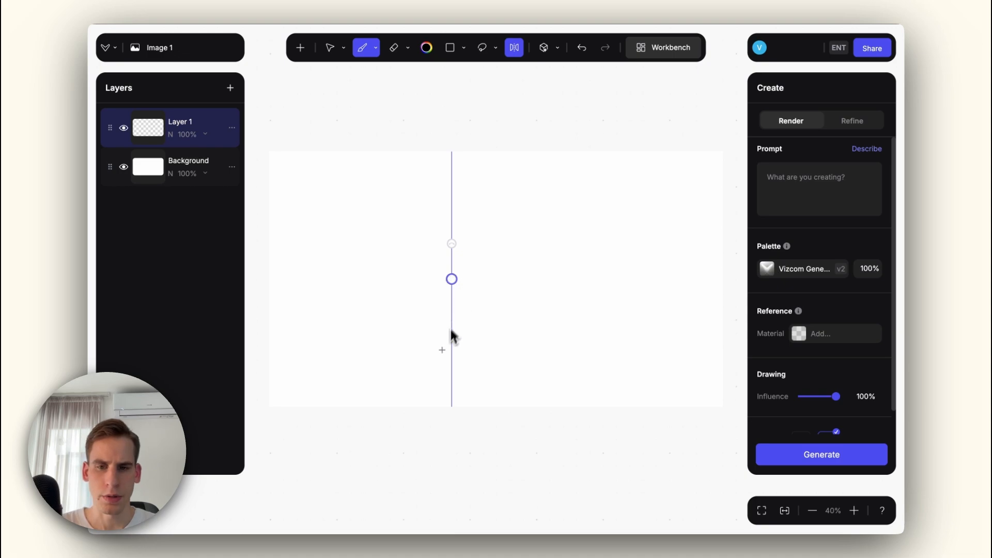
{"action": "mouse_move", "coordinate": [427, 367]}
{"action": "left_mouse_down"}
{"action": "mouse_move", "coordinate": [392, 383]}
{"action": "mouse_move", "coordinate": [331, 380]}
{"action": "left_mouse_up"}
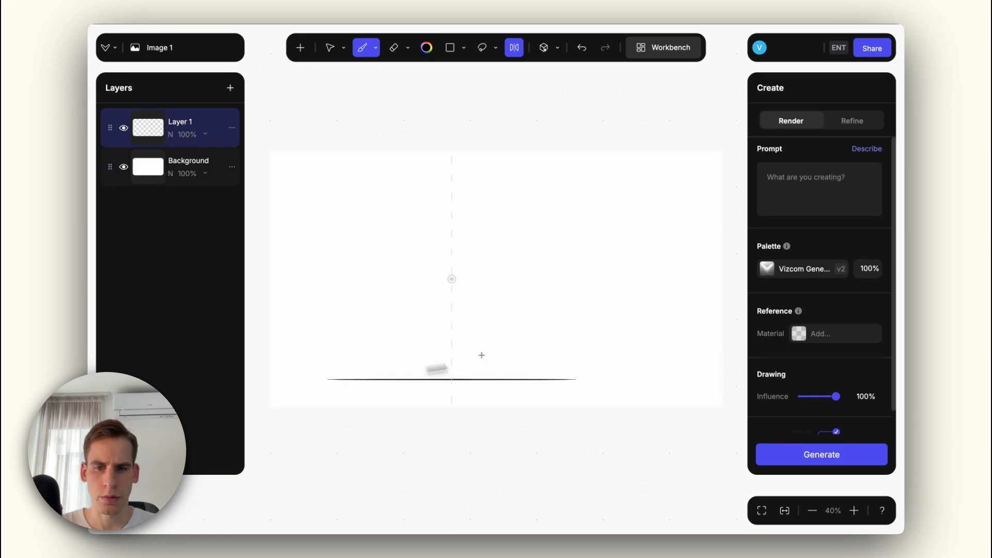
{"action": "key", "text": "ctrl+z"}
Set the brush size to 2 px.
{"action": "right_click", "coordinate": [401, 315]}
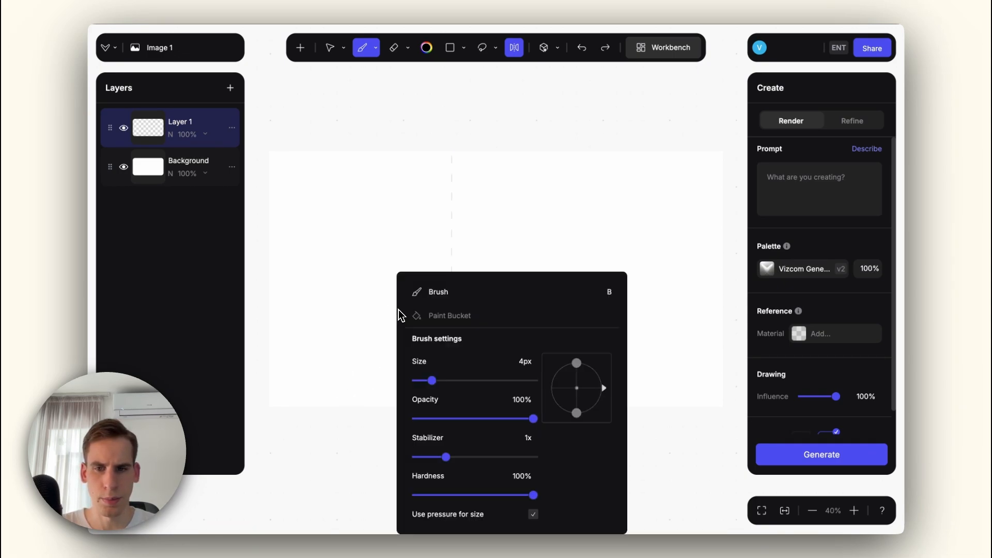
{"action": "left_click_drag", "start_coordinate": [414, 381], "coordinate": [407, 383]}
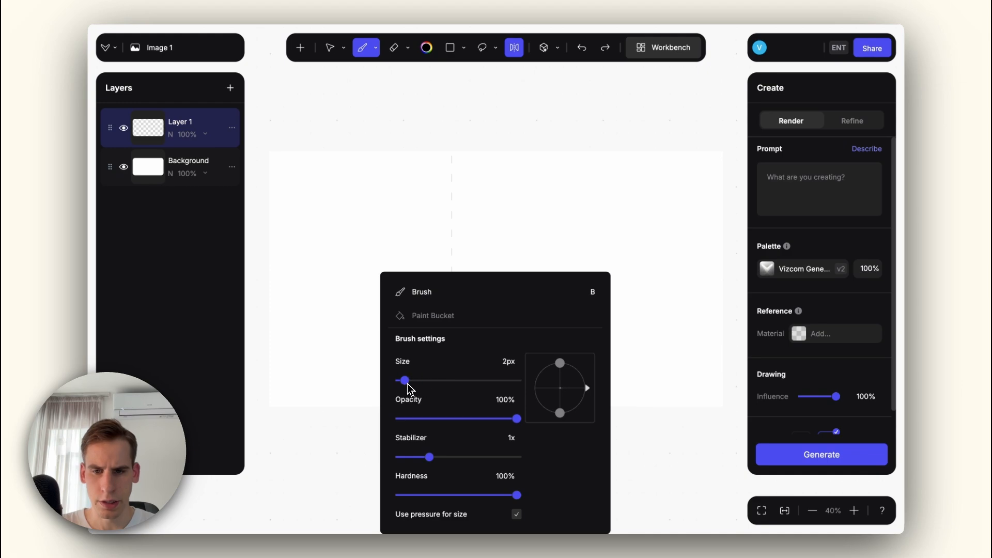
{"action": "left_click", "coordinate": [359, 364]}
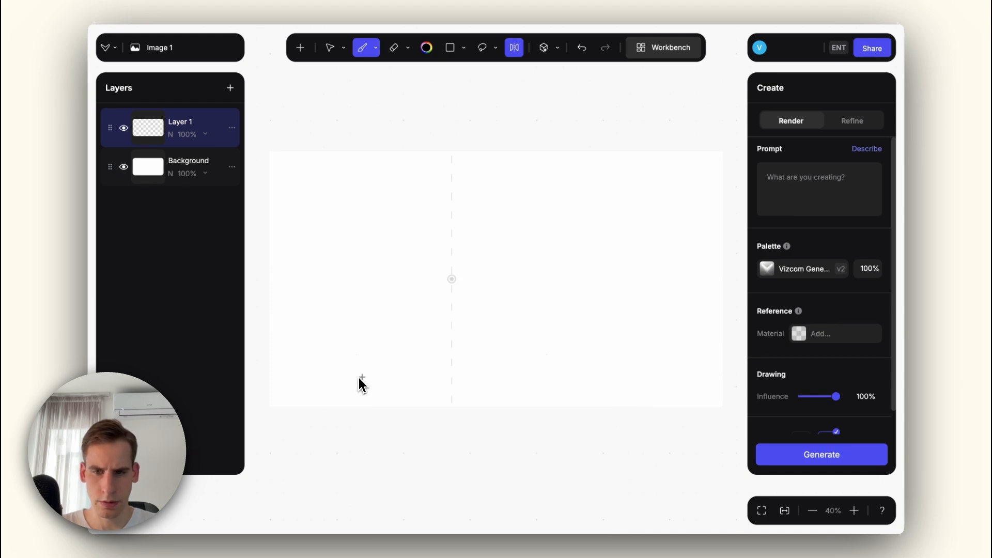
Sketch a long, flat mirrored rectangle as the base, with slanted lines above its ends and vertical lines just inside them.
{"action": "left_click_drag", "start_coordinate": [330, 383], "coordinate": [485, 383]}
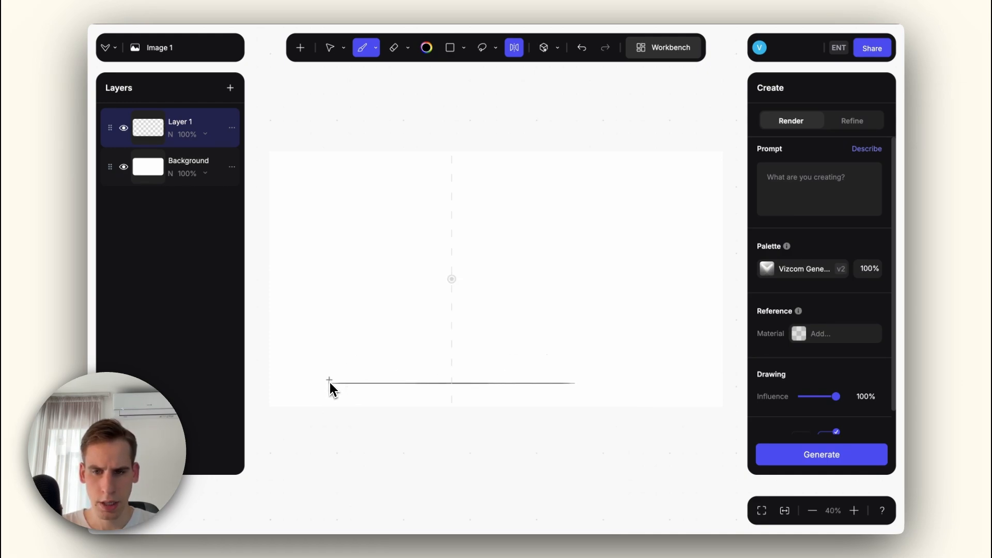
{"action": "mouse_move", "coordinate": [330, 383]}
{"action": "left_mouse_down"}
{"action": "mouse_move", "coordinate": [329, 348]}
{"action": "mouse_move", "coordinate": [454, 358]}
{"action": "left_mouse_up"}
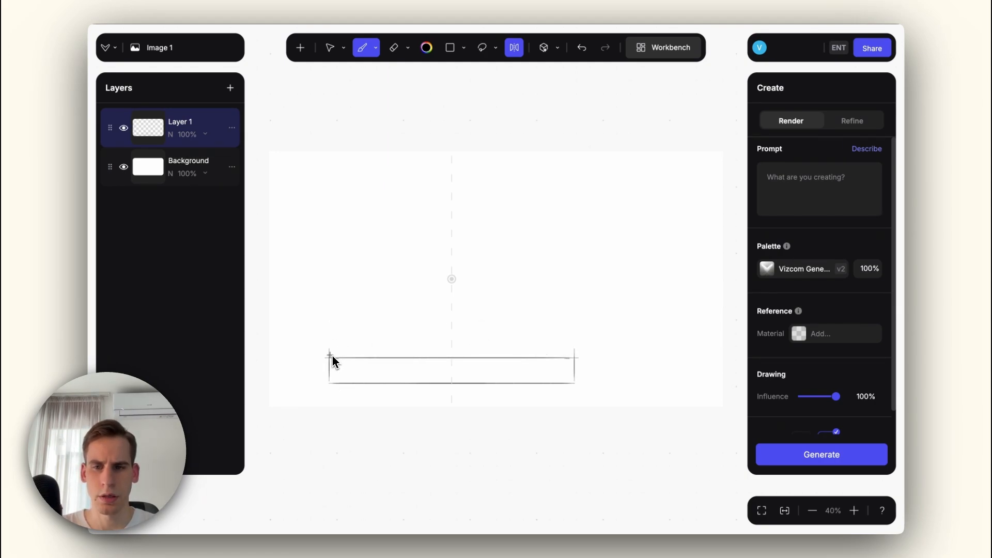
{"action": "left_click_drag", "start_coordinate": [377, 323], "coordinate": [376, 257]}
{"action": "key", "text": "ctrl+z"}
{"action": "key", "text": "ctrl+z"}
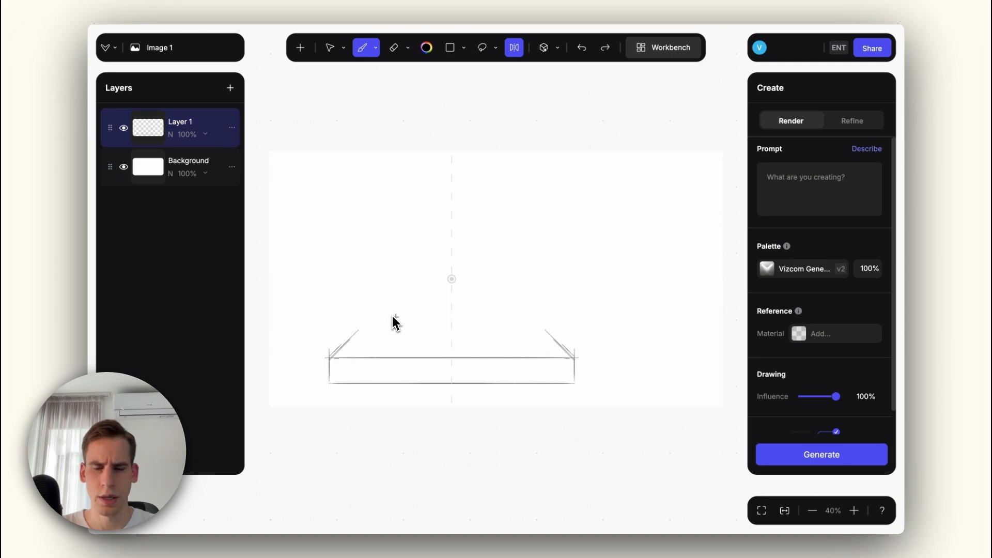
{"action": "left_click_drag", "start_coordinate": [362, 383], "coordinate": [362, 296]}
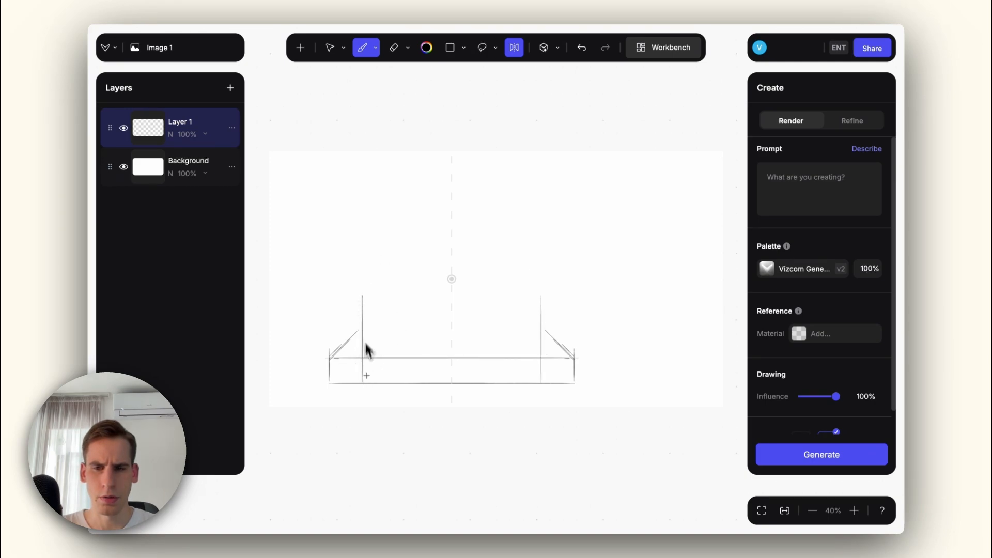
Sketch the mirrored body above the base with straight vertical sides, a domed top and a horizontal line across it.
{"action": "left_click_drag", "start_coordinate": [380, 256], "coordinate": [380, 356]}
{"action": "mouse_move", "coordinate": [393, 253]}
{"action": "left_mouse_down"}
{"action": "mouse_move", "coordinate": [438, 245]}
{"action": "mouse_move", "coordinate": [423, 253]}
{"action": "mouse_move", "coordinate": [389, 233]}
{"action": "mouse_move", "coordinate": [454, 216]}
{"action": "left_mouse_up"}
{"action": "mouse_move", "coordinate": [381, 281]}
{"action": "left_mouse_down"}
{"action": "mouse_move", "coordinate": [428, 217]}
{"action": "mouse_move", "coordinate": [457, 210]}
{"action": "left_mouse_up"}
{"action": "mouse_move", "coordinate": [445, 212]}
{"action": "left_mouse_down"}
{"action": "mouse_move", "coordinate": [383, 285]}
{"action": "mouse_move", "coordinate": [423, 220]}
{"action": "mouse_move", "coordinate": [478, 212]}
{"action": "left_mouse_up"}
{"action": "left_click_drag", "start_coordinate": [381, 260], "coordinate": [381, 341]}
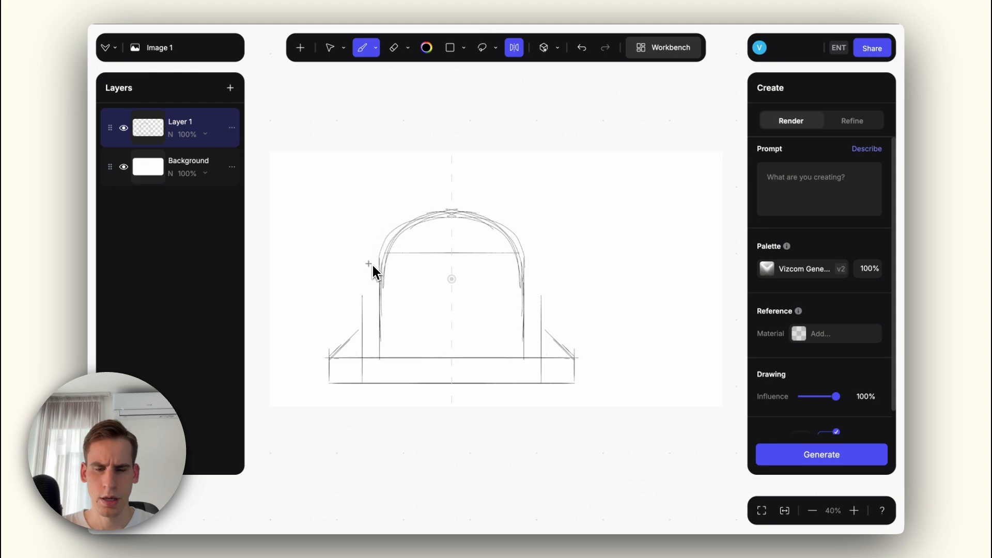
Sketch the handle reaching from the dome to the canvas edge, with a long top line, a stepped underside and a slanted transition.
{"action": "left_click_drag", "start_coordinate": [526, 225], "coordinate": [641, 227]}
{"action": "key", "text": "ctrl+z"}
{"action": "key", "text": "ctrl+z"}
{"action": "left_click_drag", "start_coordinate": [510, 231], "coordinate": [676, 230]}
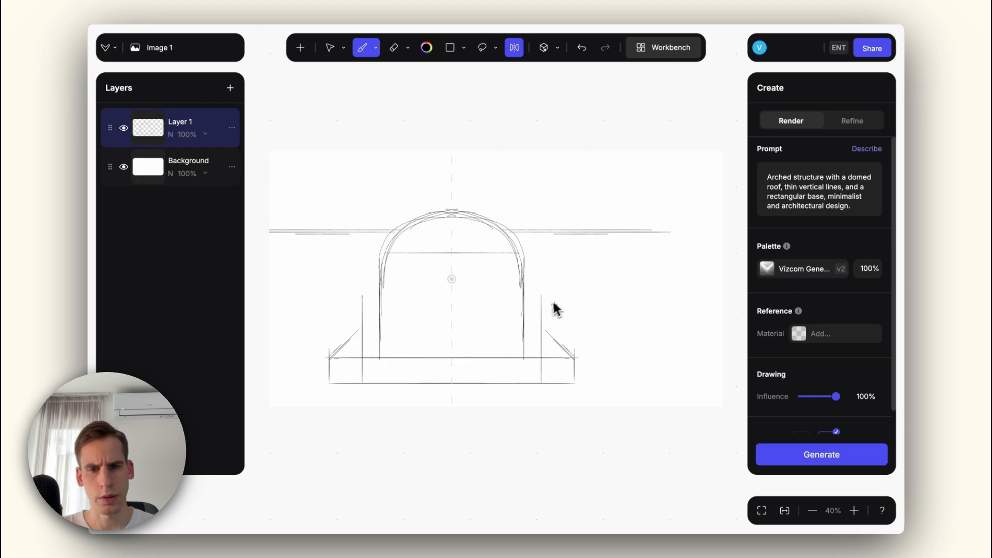
{"action": "mouse_move", "coordinate": [554, 310]}
{"action": "left_mouse_down"}
{"action": "mouse_move", "coordinate": [613, 307]}
{"action": "mouse_move", "coordinate": [600, 309]}
{"action": "mouse_move", "coordinate": [653, 263]}
{"action": "mouse_move", "coordinate": [721, 266]}
{"action": "left_mouse_up"}
{"action": "left_click_drag", "start_coordinate": [613, 234], "coordinate": [723, 234]}
{"action": "left_click_drag", "start_coordinate": [650, 228], "coordinate": [700, 228]}
{"action": "left_click_drag", "start_coordinate": [592, 238], "coordinate": [712, 238]}
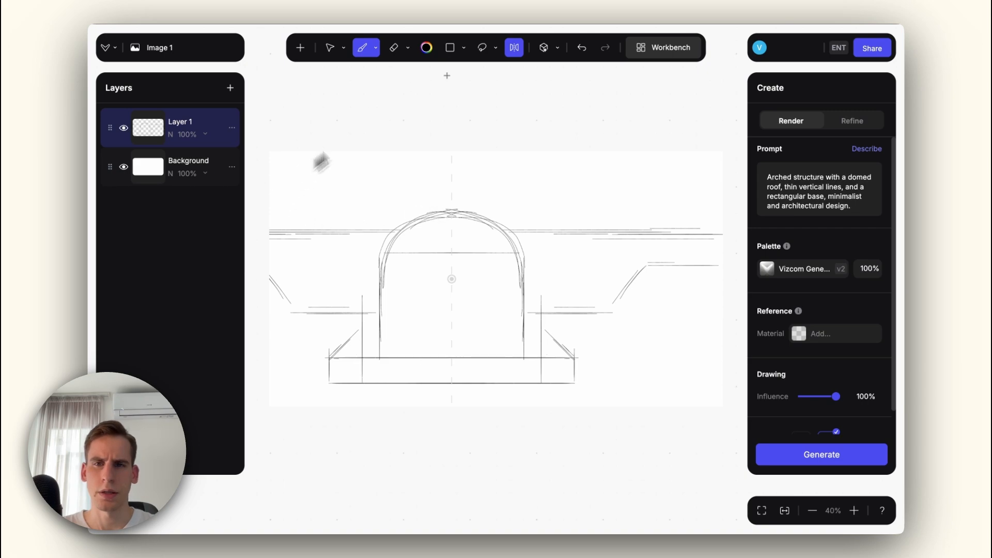
Turn off symmetry and erase the mirrored handle lines on the left side of the dome.
{"action": "left_click", "coordinate": [515, 48]}
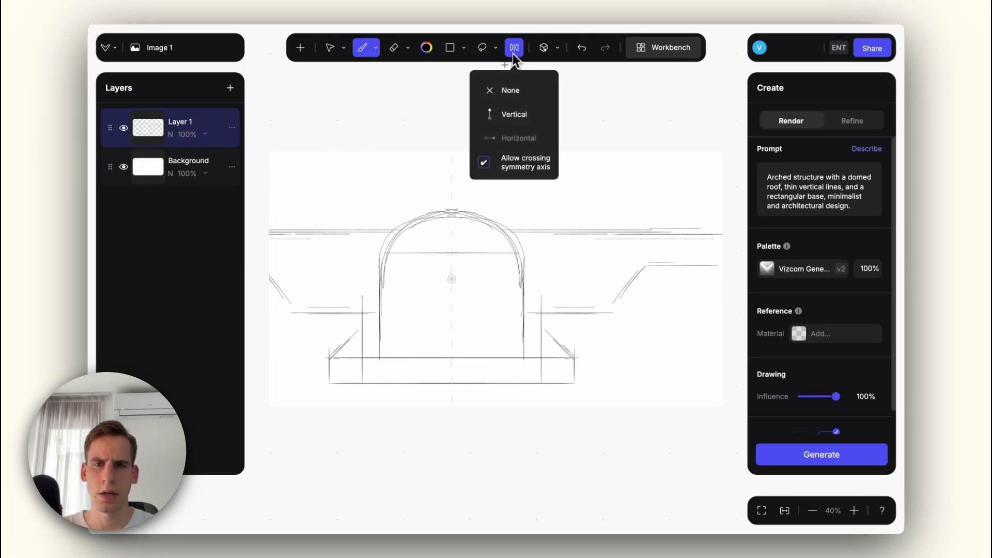
{"action": "left_click", "coordinate": [500, 95]}
{"action": "key", "text": "e"}
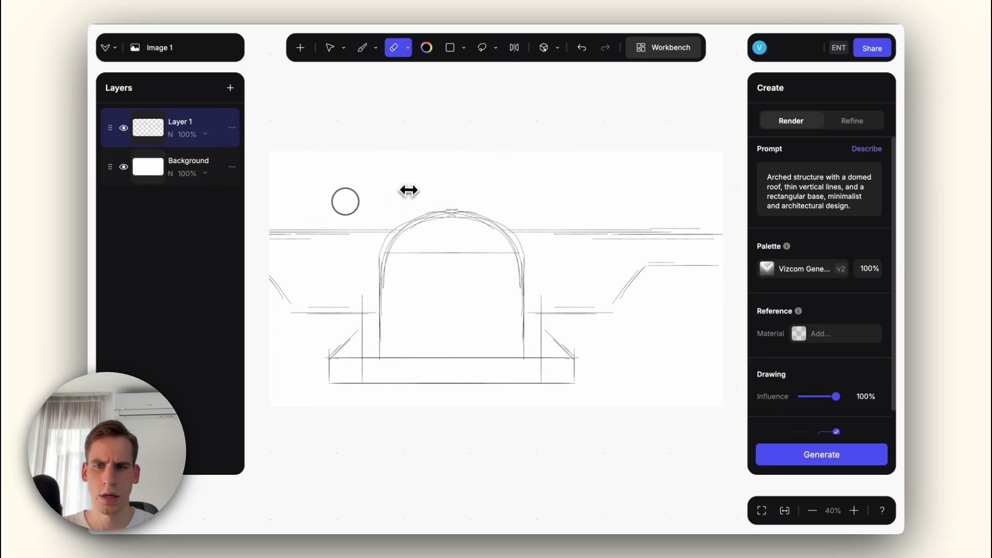
{"action": "mouse_move", "coordinate": [359, 231]}
{"action": "left_mouse_down"}
{"action": "mouse_move", "coordinate": [311, 234]}
{"action": "mouse_move", "coordinate": [367, 215]}
{"action": "mouse_move", "coordinate": [378, 224]}
{"action": "mouse_move", "coordinate": [350, 307]}
{"action": "mouse_move", "coordinate": [281, 304]}
{"action": "left_mouse_up"}
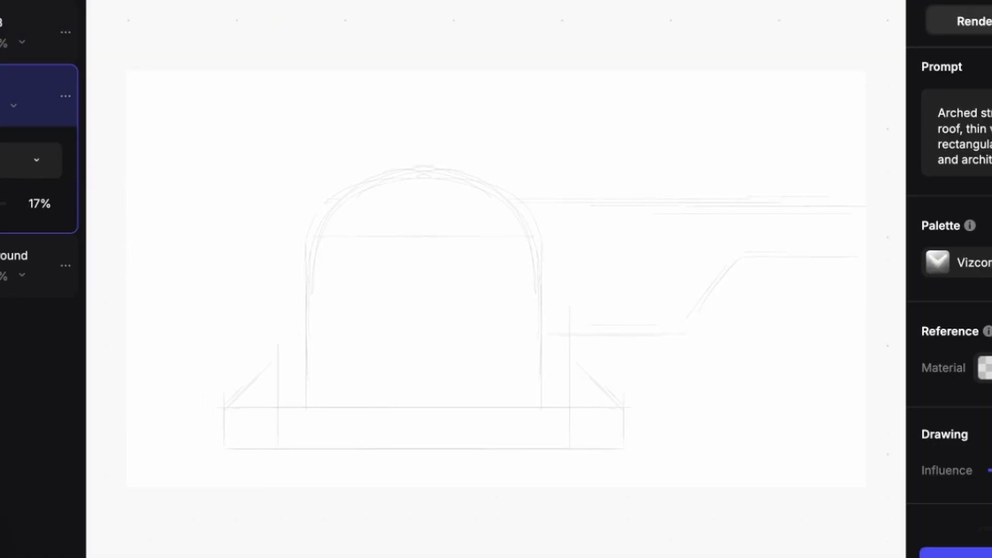
Redraw the domed housing with clean mirrored lines over the faded sketch, adding a horizontal seam, straight sides and a lower flange.
{"action": "mouse_move", "coordinate": [381, 265]}
{"action": "left_mouse_down"}
{"action": "mouse_move", "coordinate": [409, 257]}
{"action": "mouse_move", "coordinate": [429, 219]}
{"action": "left_mouse_up"}
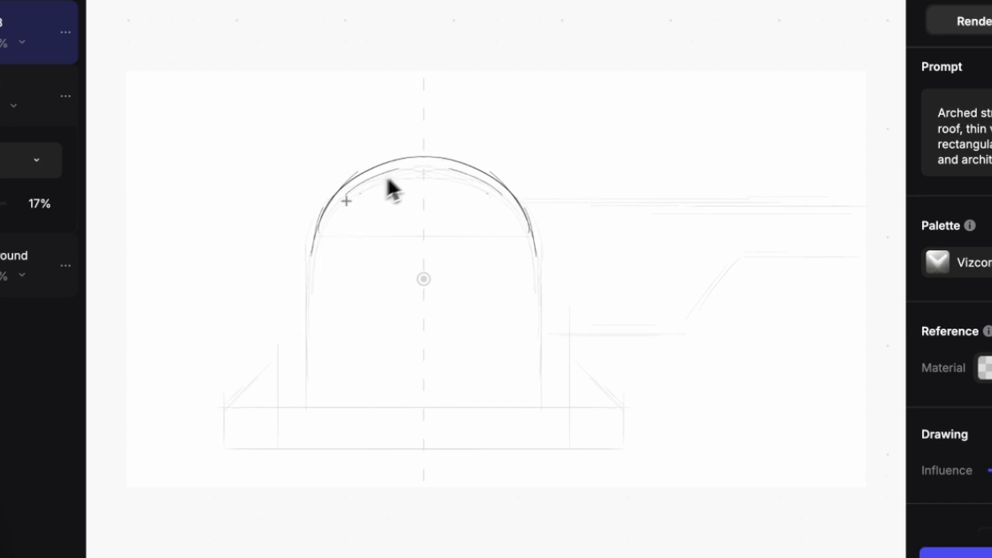
{"action": "key", "text": "ctrl+z"}
{"action": "left_click_drag", "start_coordinate": [336, 201], "coordinate": [424, 159]}
{"action": "left_click_drag", "start_coordinate": [313, 256], "coordinate": [424, 257]}
{"action": "mouse_move", "coordinate": [311, 246]}
{"action": "left_mouse_down"}
{"action": "mouse_move", "coordinate": [310, 335]}
{"action": "mouse_move", "coordinate": [424, 328]}
{"action": "left_mouse_up"}
{"action": "mouse_move", "coordinate": [309, 326]}
{"action": "left_mouse_down"}
{"action": "mouse_move", "coordinate": [296, 353]}
{"action": "mouse_move", "coordinate": [424, 353]}
{"action": "left_mouse_up"}
Draw the stepped base with chamfered corners and a wide thin disc below the housing, joined by a short neck, and clean up the disc ends.
{"action": "mouse_move", "coordinate": [251, 367]}
{"action": "left_mouse_down"}
{"action": "mouse_move", "coordinate": [423, 367]}
{"action": "mouse_move", "coordinate": [236, 382]}
{"action": "left_mouse_up"}
{"action": "left_click_drag", "start_coordinate": [236, 382], "coordinate": [236, 393]}
{"action": "mouse_move", "coordinate": [236, 392]}
{"action": "left_mouse_down"}
{"action": "mouse_move", "coordinate": [424, 393]}
{"action": "mouse_move", "coordinate": [192, 392]}
{"action": "left_mouse_up"}
{"action": "mouse_move", "coordinate": [190, 398]}
{"action": "left_mouse_down"}
{"action": "mouse_move", "coordinate": [423, 399]}
{"action": "mouse_move", "coordinate": [199, 398]}
{"action": "left_mouse_up"}
{"action": "key", "text": "e"}
{"action": "left_click_drag", "start_coordinate": [673, 403], "coordinate": [664, 409]}
{"action": "key", "text": "b"}
{"action": "left_click_drag", "start_coordinate": [489, 353], "coordinate": [493, 368]}
Turn off symmetry and hide the faded rough sketch on Layer 1.
{"action": "left_click", "coordinate": [541, 1]}
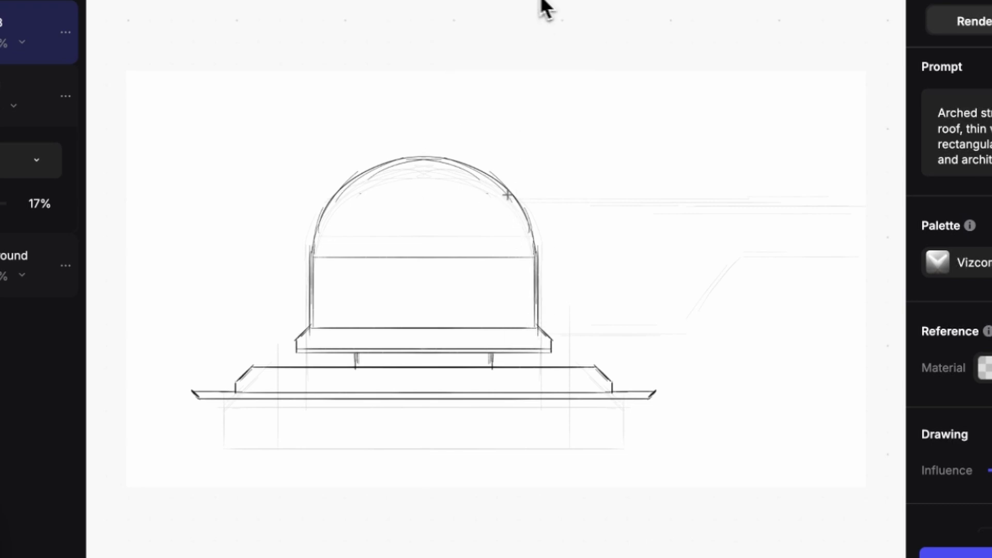
{"action": "left_click", "coordinate": [65, 32]}
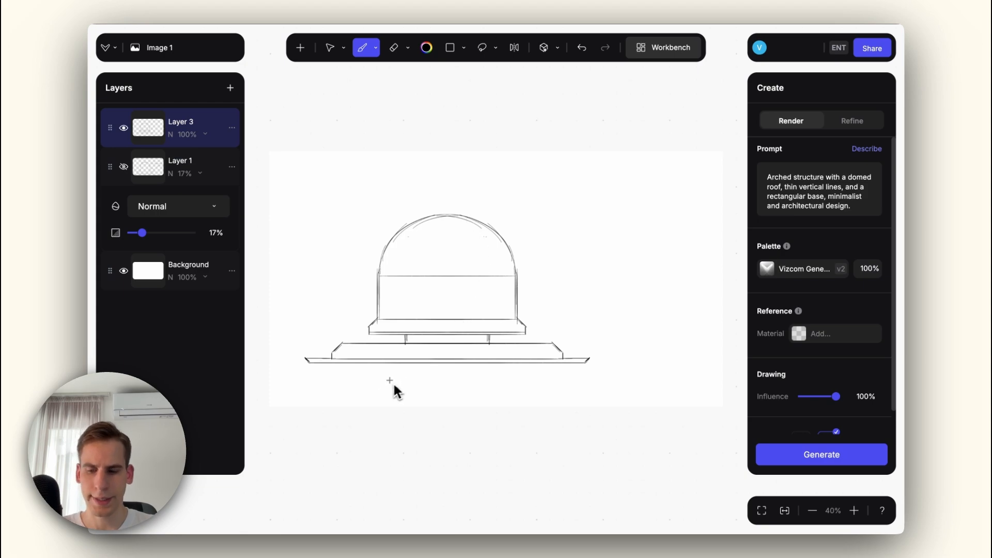
{"action": "left_click_drag", "start_coordinate": [320, 382], "coordinate": [665, 383]}
{"action": "left_click_drag", "start_coordinate": [562, 181], "coordinate": [562, 320]}
{"action": "left_click_drag", "start_coordinate": [541, 261], "coordinate": [720, 260]}
{"action": "left_click_drag", "start_coordinate": [655, 198], "coordinate": [588, 265]}
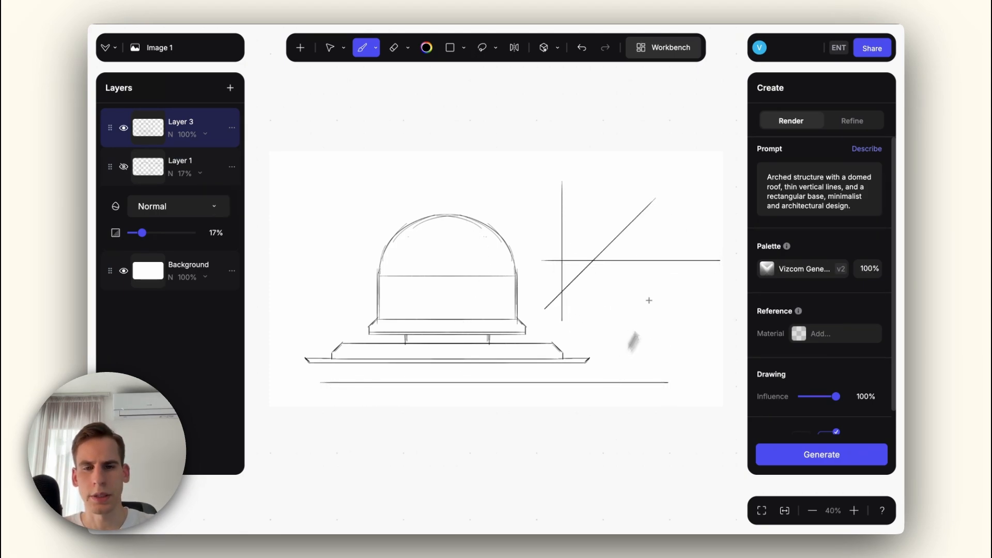
{"action": "key", "text": "super+z"}
{"action": "key", "text": "super+z"}
{"action": "key", "text": "super+z"}
{"action": "key", "text": "super+z"}
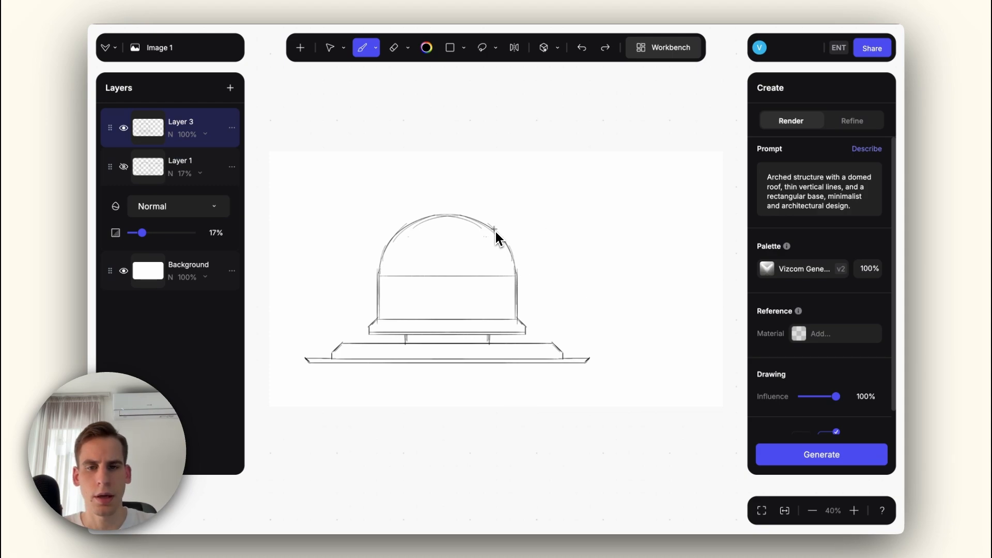
{"action": "left_click_drag", "start_coordinate": [488, 229], "coordinate": [695, 227]}
{"action": "key", "text": "super+z"}
{"action": "mouse_move", "coordinate": [486, 224]}
{"action": "left_mouse_down"}
{"action": "mouse_move", "coordinate": [711, 215]}
{"action": "mouse_move", "coordinate": [697, 247]}
{"action": "left_mouse_up"}
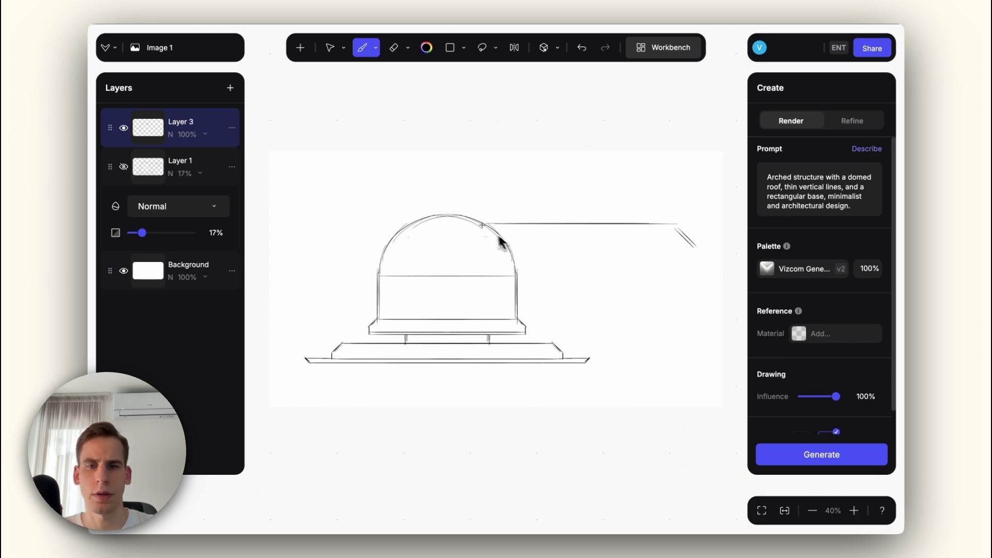
{"action": "mouse_move", "coordinate": [480, 227]}
{"action": "left_mouse_down"}
{"action": "mouse_move", "coordinate": [521, 277]}
{"action": "mouse_move", "coordinate": [480, 235]}
{"action": "left_mouse_up"}
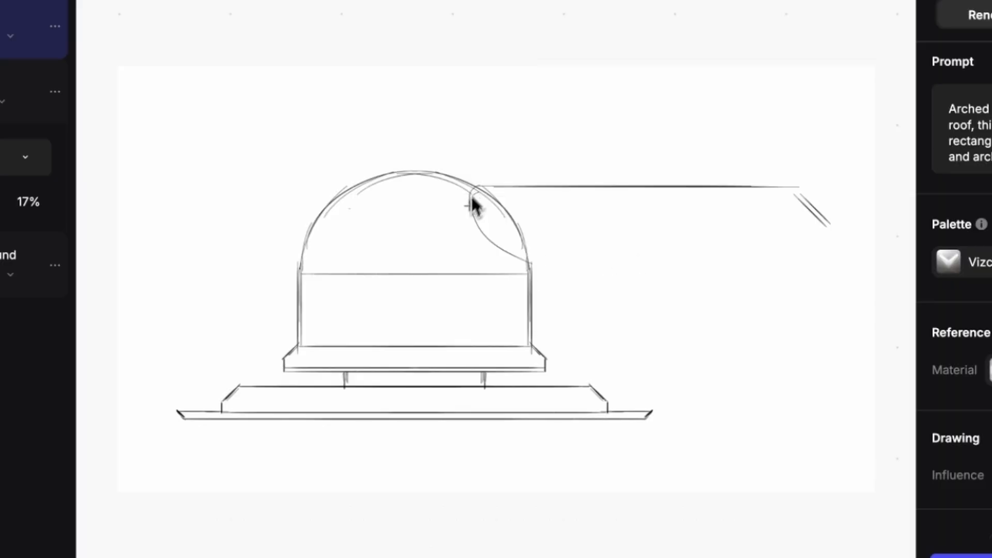
Draw the handle outline from the dome with an angled end, an inner lengthwise line and a curved joint, erasing the dome edge inside it.
{"action": "left_click_drag", "start_coordinate": [402, 183], "coordinate": [769, 184]}
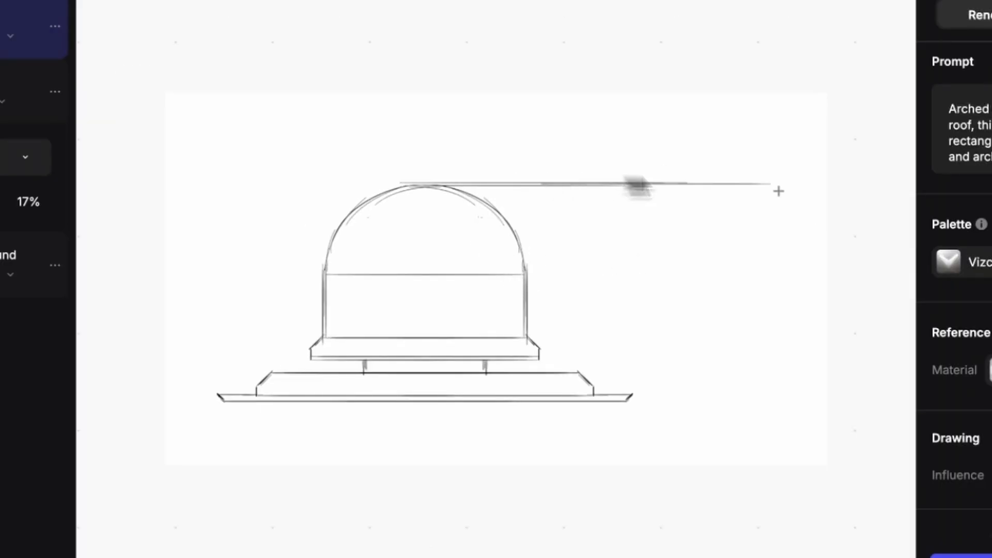
{"action": "mouse_move", "coordinate": [527, 313]}
{"action": "left_mouse_down"}
{"action": "mouse_move", "coordinate": [571, 255]}
{"action": "mouse_move", "coordinate": [783, 253]}
{"action": "mouse_move", "coordinate": [725, 185]}
{"action": "left_mouse_up"}
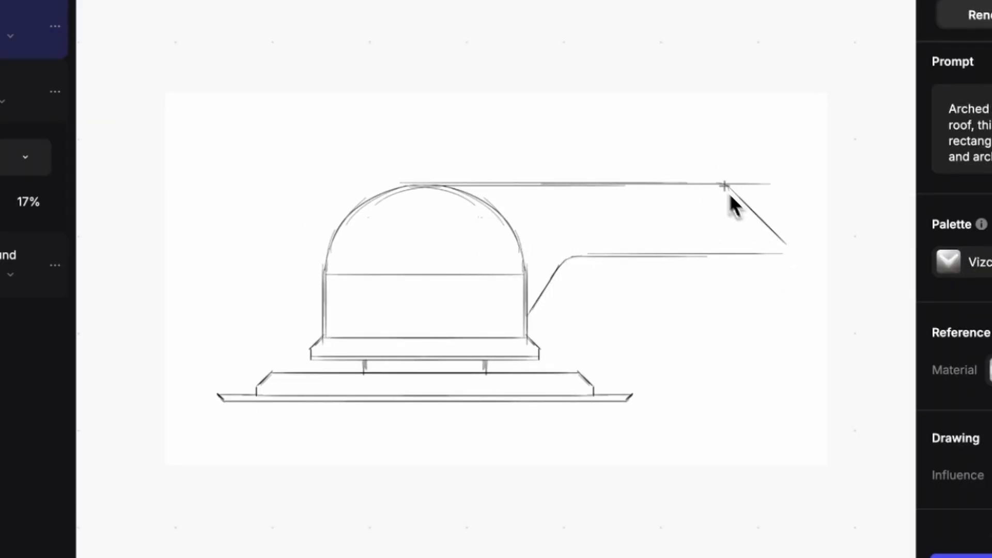
{"action": "left_click_drag", "start_coordinate": [786, 243], "coordinate": [534, 242]}
{"action": "left_click_drag", "start_coordinate": [442, 187], "coordinate": [523, 308]}
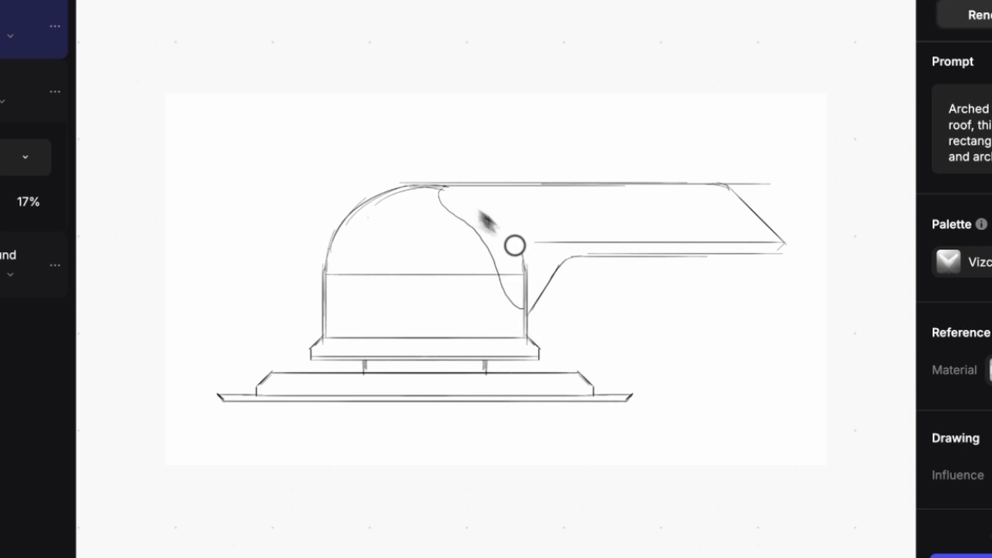
{"action": "left_click_drag", "start_coordinate": [515, 245], "coordinate": [526, 301]}
Add a wavy trigger under the handle and a power cord at its end, and erase the top line's overshoot.
{"action": "left_click_drag", "start_coordinate": [570, 265], "coordinate": [642, 266]}
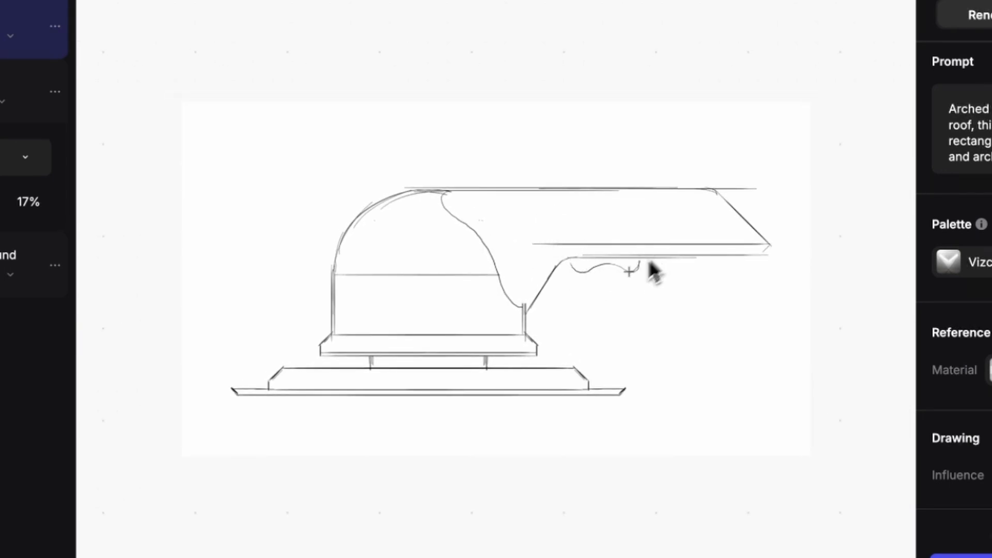
{"action": "left_click_drag", "start_coordinate": [729, 209], "coordinate": [774, 223]}
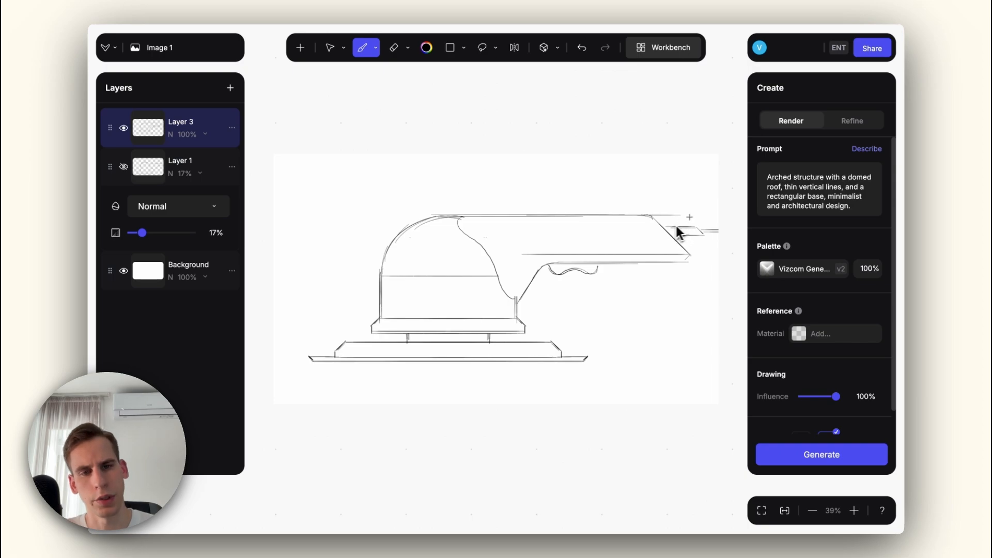
{"action": "key", "text": "e"}
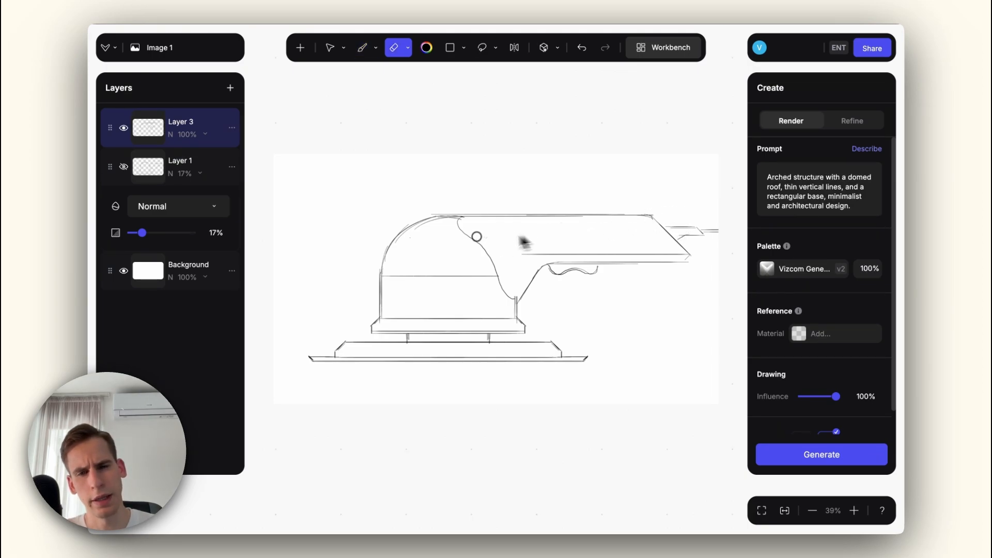
Rotate the canvas a quarter turn clockwise and draw a second line along the curved joint between dome and handle.
{"action": "key", "text": "r"}
{"action": "mouse_move", "coordinate": [535, 233]}
{"action": "left_mouse_down"}
{"action": "mouse_move", "coordinate": [580, 262]}
{"action": "mouse_move", "coordinate": [576, 307]}
{"action": "left_mouse_up"}
{"action": "key", "text": "b"}
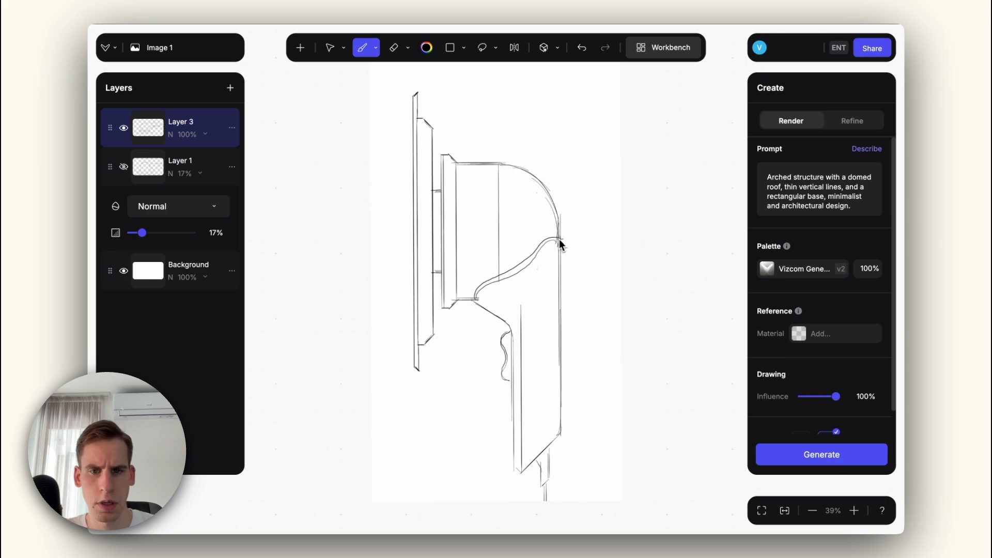
Undo the second line along the curved joint, restore the canvas rotation and erase the line overshoot at the joint's lower end.
{"action": "key", "text": "ctrl+z"}
{"action": "key", "text": "f"}
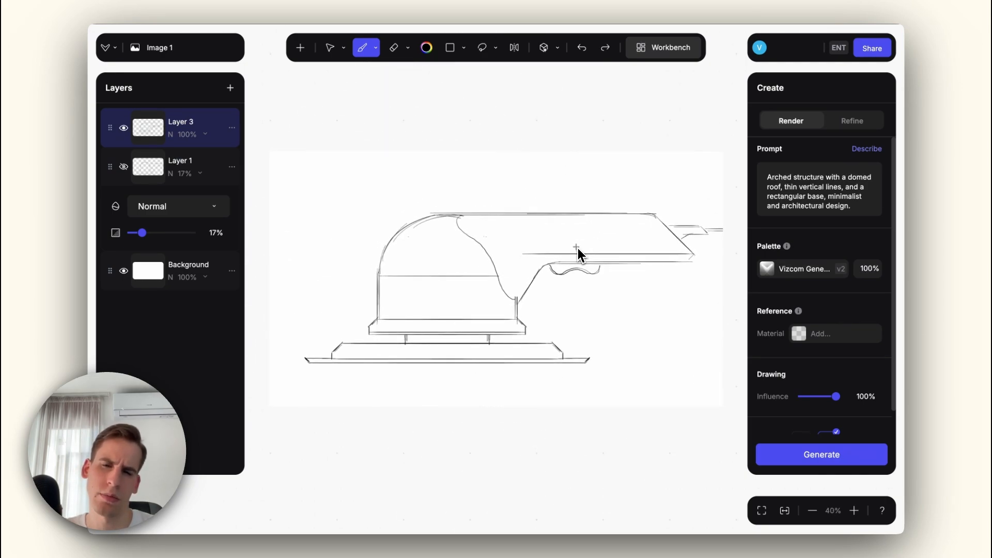
{"action": "scroll", "coordinate": [531, 299], "scroll_direction": "up", "scroll_amount": 2}
{"action": "key", "text": "e"}
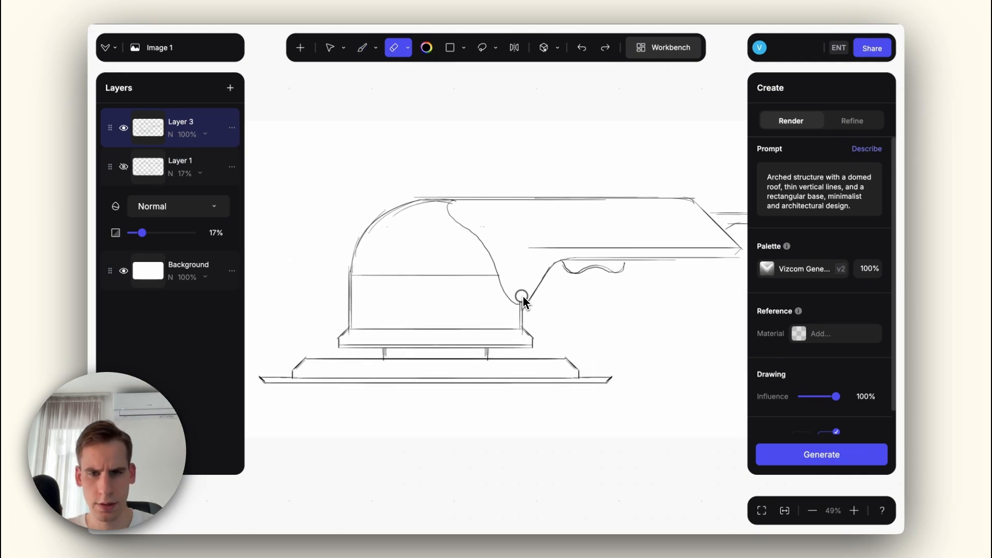
{"action": "left_click", "coordinate": [521, 298]}
{"action": "key", "text": "ctrl+minus"}
{"action": "key", "text": "ctrl+minus"}
{"action": "key", "text": "ctrl+plus"}
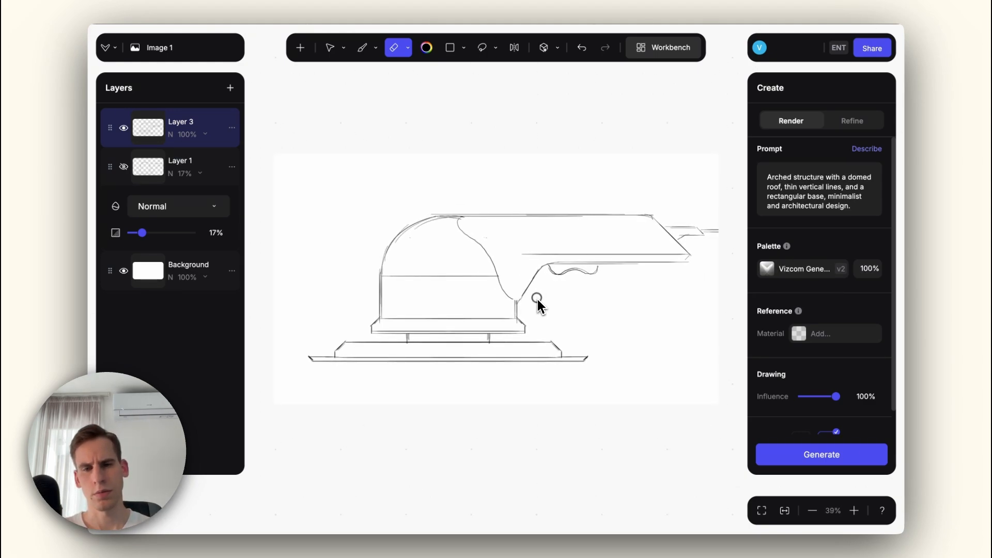
Draw an inset grip panel with curved ends along the handle's upper edge, undoing the unwanted strokes.
{"action": "key", "text": "b"}
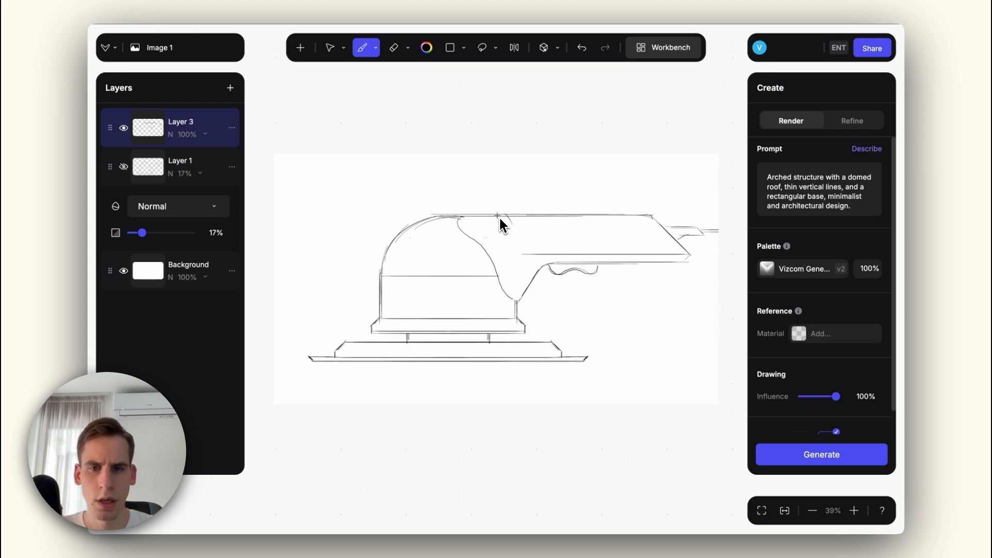
{"action": "mouse_move", "coordinate": [503, 219]}
{"action": "left_mouse_down"}
{"action": "mouse_move", "coordinate": [531, 235]}
{"action": "mouse_move", "coordinate": [504, 218]}
{"action": "mouse_move", "coordinate": [522, 232]}
{"action": "mouse_move", "coordinate": [508, 222]}
{"action": "mouse_move", "coordinate": [588, 227]}
{"action": "mouse_move", "coordinate": [536, 231]}
{"action": "mouse_move", "coordinate": [608, 222]}
{"action": "left_mouse_up"}
{"action": "key", "text": "ctrl+z"}
{"action": "key", "text": "ctrl+z"}
{"action": "key", "text": "ctrl+z"}
{"action": "key", "text": "ctrl+z"}
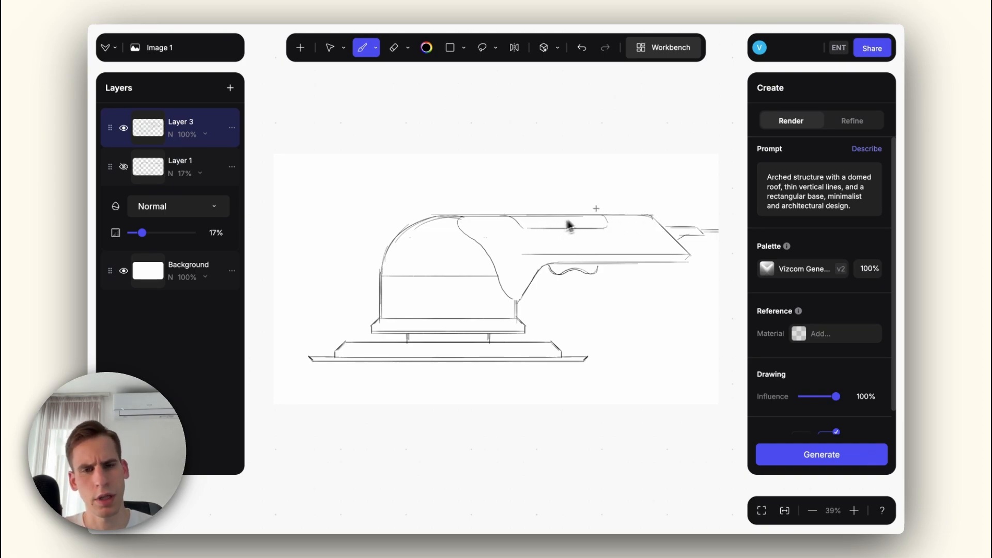
{"action": "scroll", "coordinate": [569, 224], "scroll_direction": "up", "scroll_amount": 5}
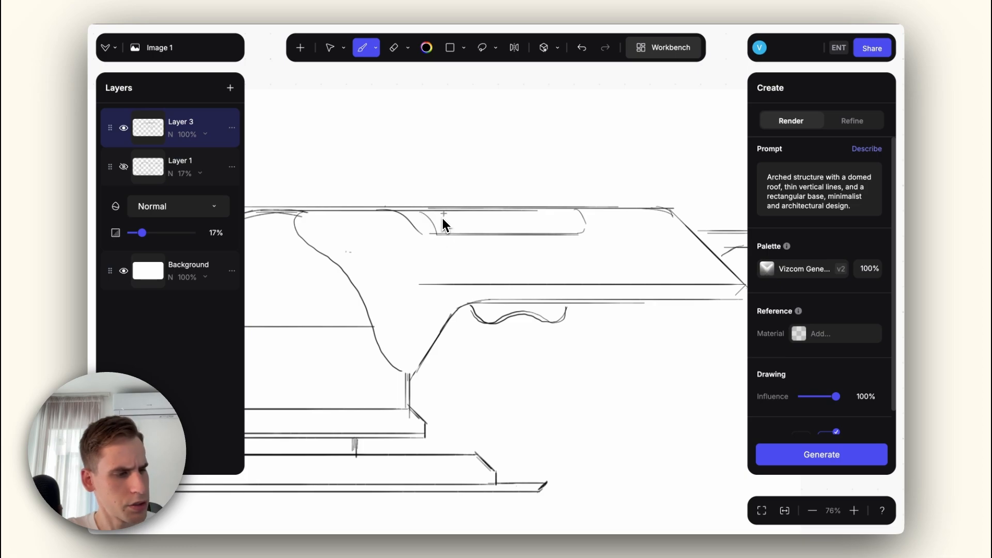
{"action": "scroll", "coordinate": [488, 222], "scroll_direction": "down", "scroll_amount": 5}
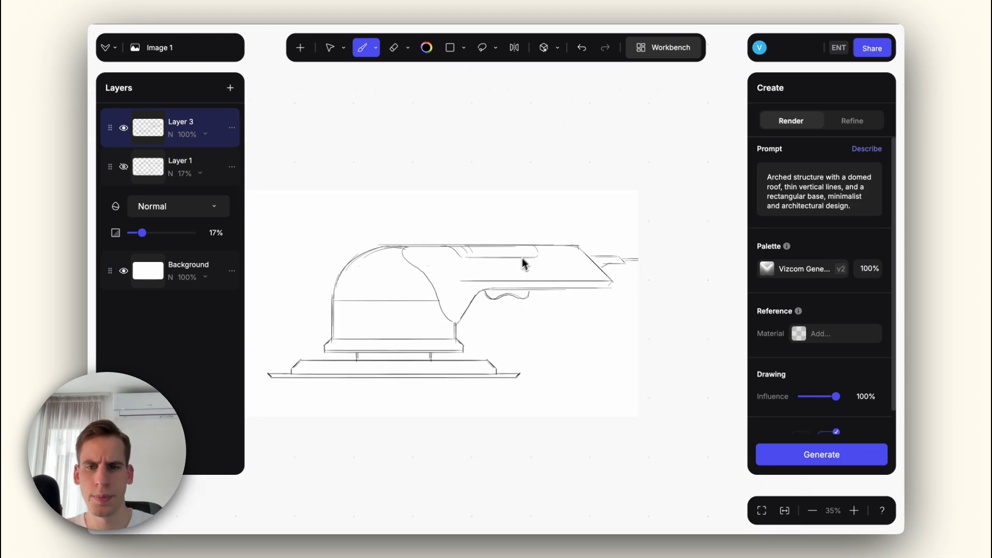
{"action": "key", "text": "ctrl+z"}
{"action": "scroll", "coordinate": [540, 247], "scroll_direction": "up", "scroll_amount": 1}
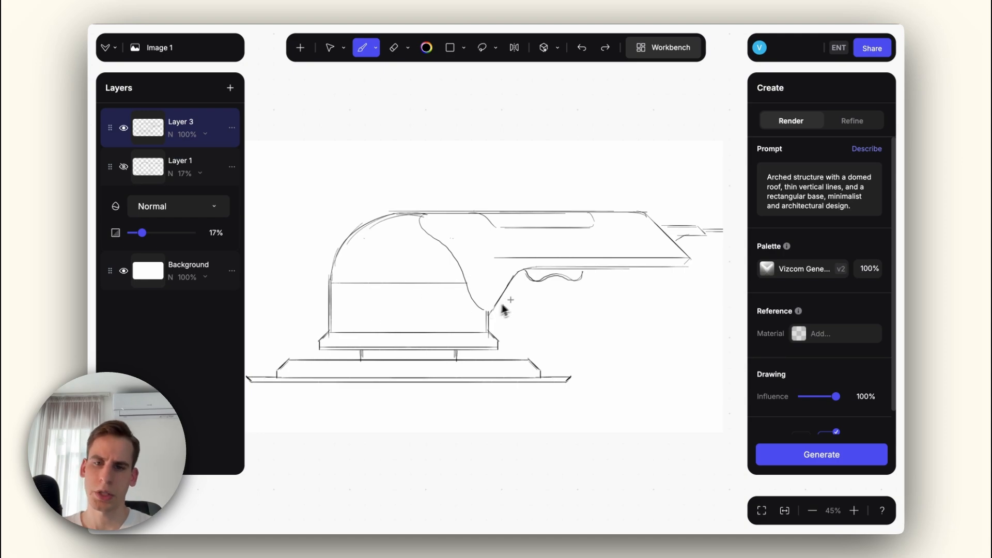
{"action": "scroll", "coordinate": [504, 309], "scroll_direction": "down", "scroll_amount": 3}
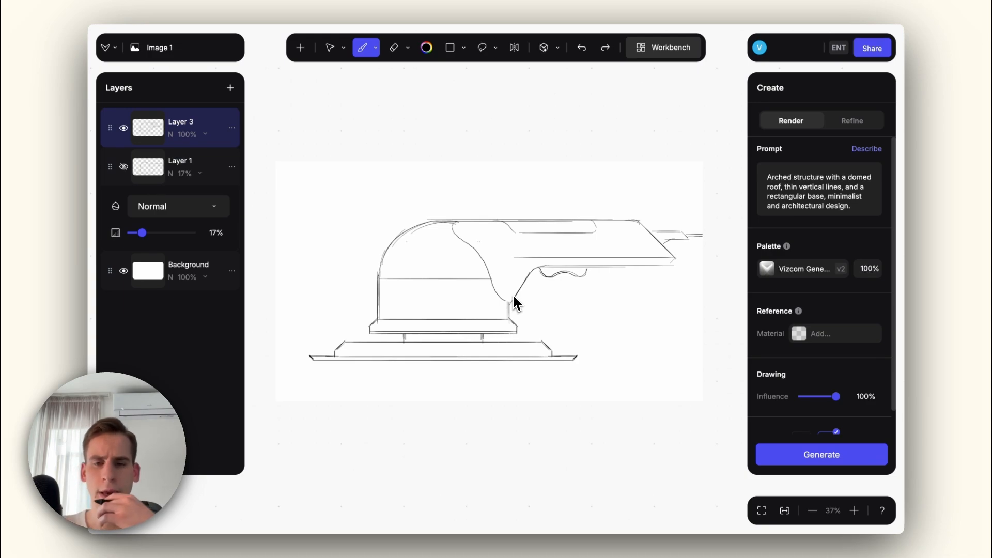
Add a new layer above the line drawing and set its blend mode to Multiply.
{"action": "key", "text": "shift+n"}
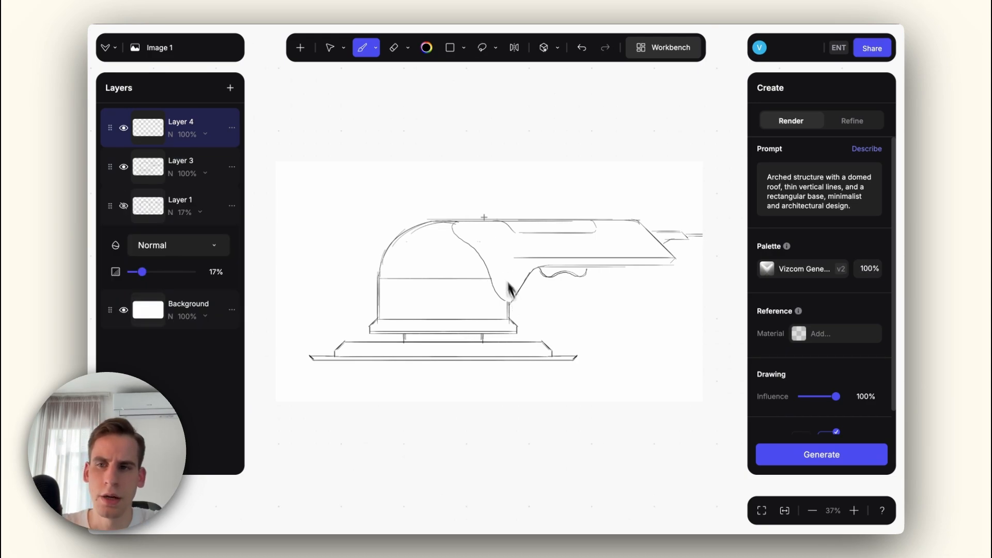
{"action": "left_click", "coordinate": [194, 140]}
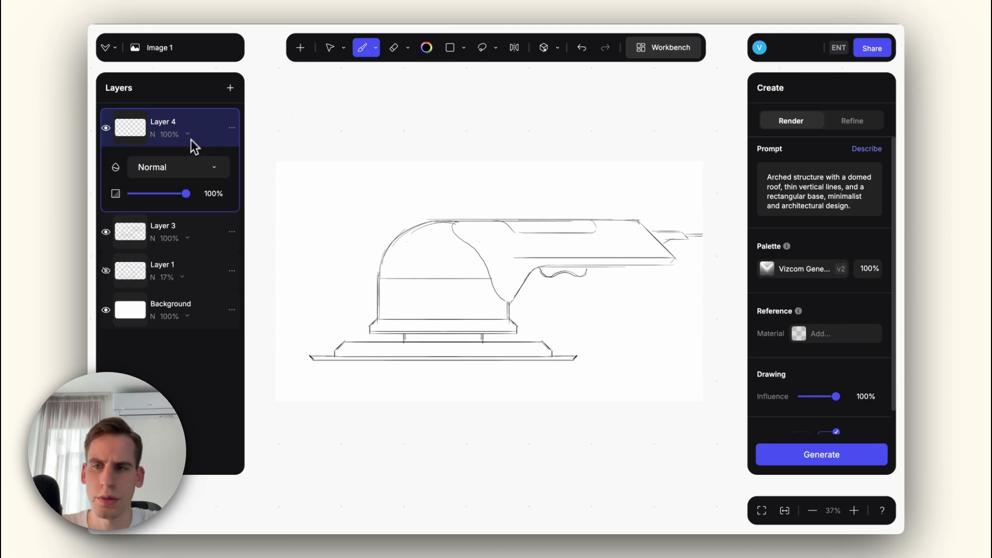
{"action": "left_click", "coordinate": [204, 168]}
{"action": "left_click", "coordinate": [177, 213]}
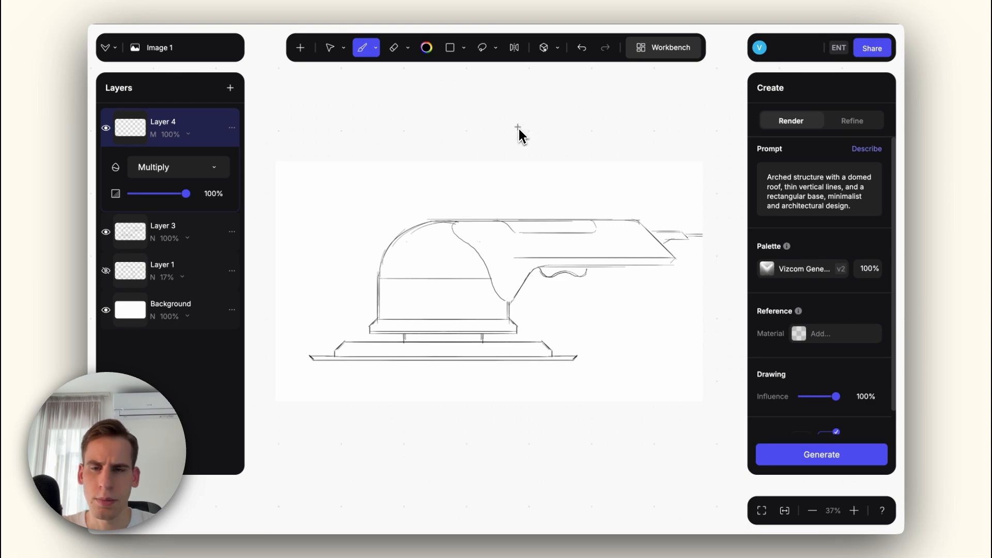
Soften the brush to 4% hardness and increase its size to 30 px.
{"action": "left_click", "coordinate": [426, 47]}
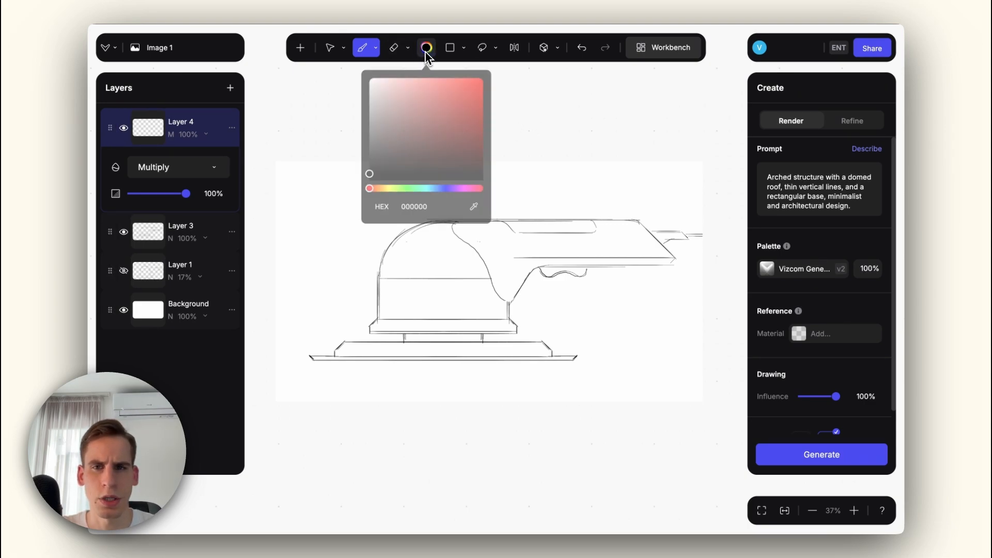
{"action": "right_click", "coordinate": [343, 194]}
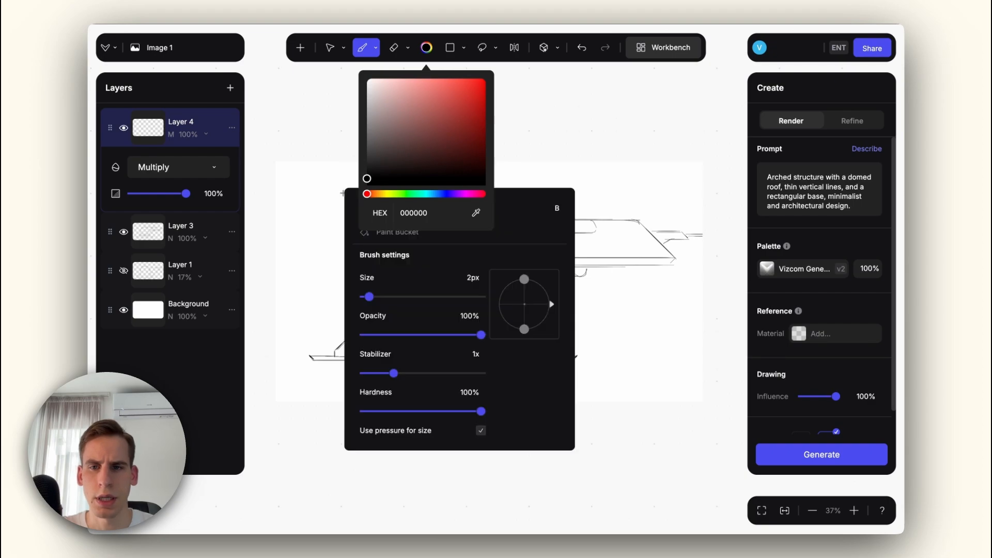
{"action": "left_click_drag", "start_coordinate": [482, 414], "coordinate": [470, 411]}
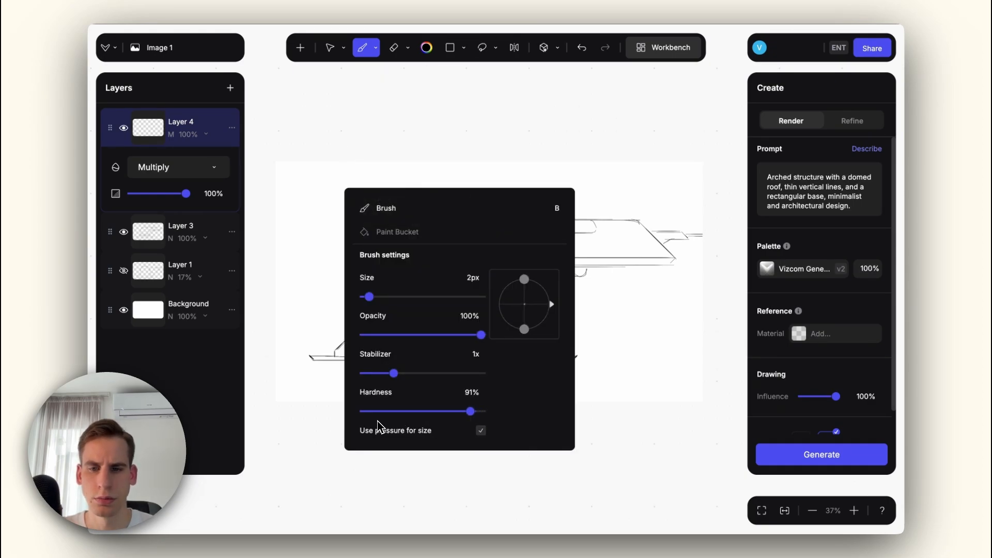
{"action": "key", "text": "bracketright"}
{"action": "key", "text": "bracketright"}
{"action": "key", "text": "bracketright"}
{"action": "key", "text": "bracketright"}
{"action": "key", "text": "bracketright"}
{"action": "key", "text": "bracketright"}
{"action": "key", "text": "bracketright"}
{"action": "key", "text": "bracketright"}
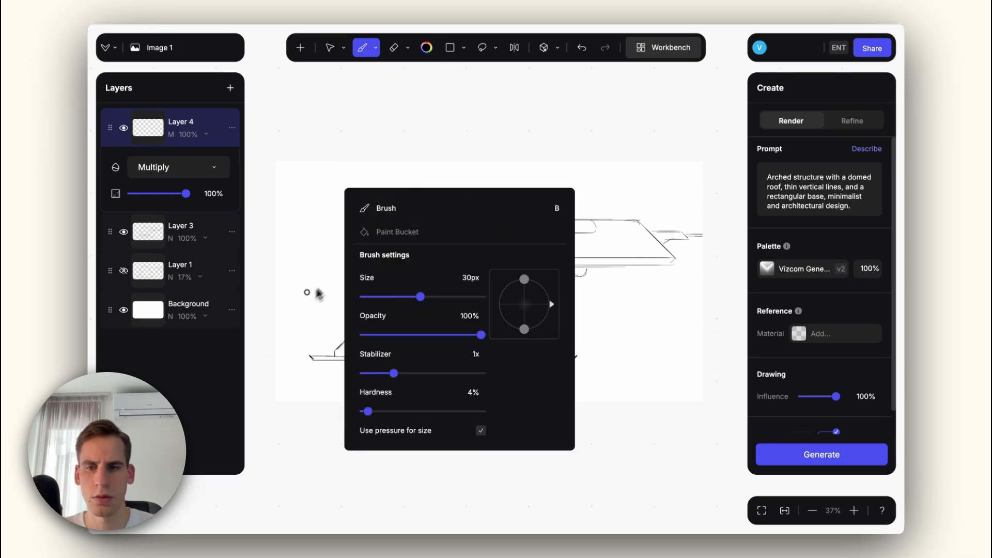
Paint soft dark vertical shading bands on both sides of the dome with a larger brush, undoing the trial strokes.
{"action": "left_click", "coordinate": [309, 292]}
{"action": "mouse_move", "coordinate": [399, 268]}
{"action": "left_mouse_down"}
{"action": "mouse_move", "coordinate": [389, 305]}
{"action": "mouse_move", "coordinate": [401, 232]}
{"action": "mouse_move", "coordinate": [448, 226]}
{"action": "mouse_move", "coordinate": [441, 248]}
{"action": "mouse_move", "coordinate": [448, 232]}
{"action": "mouse_move", "coordinate": [474, 256]}
{"action": "mouse_move", "coordinate": [492, 311]}
{"action": "mouse_move", "coordinate": [495, 301]}
{"action": "mouse_move", "coordinate": [451, 243]}
{"action": "mouse_move", "coordinate": [478, 273]}
{"action": "mouse_move", "coordinate": [448, 300]}
{"action": "left_mouse_up"}
{"action": "key", "text": "super+z"}
{"action": "key", "text": "super+z"}
{"action": "key", "text": "super+z"}
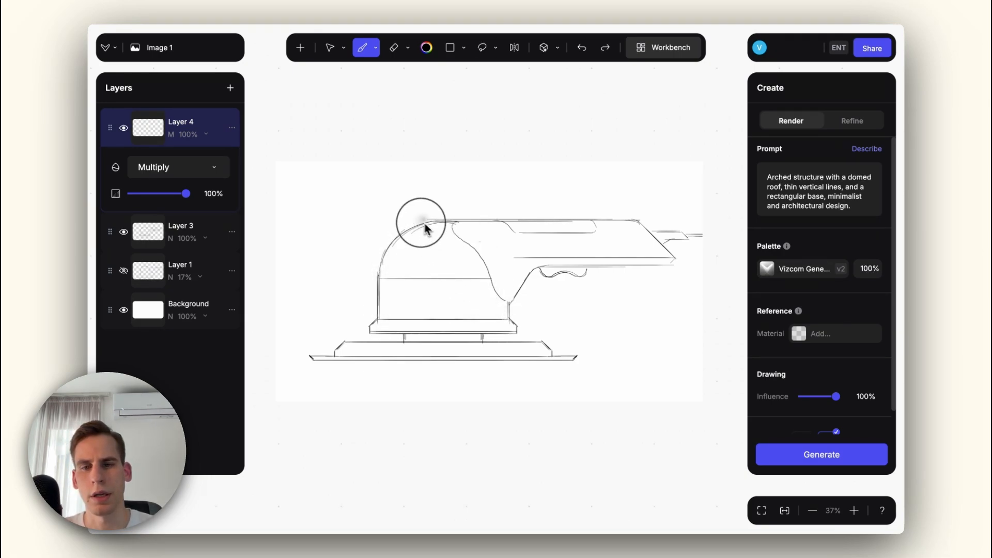
{"action": "key", "text": "super+z"}
{"action": "mouse_move", "coordinate": [421, 222]}
{"action": "left_mouse_down"}
{"action": "mouse_move", "coordinate": [400, 322]}
{"action": "mouse_move", "coordinate": [405, 231]}
{"action": "mouse_move", "coordinate": [424, 229]}
{"action": "mouse_move", "coordinate": [423, 262]}
{"action": "mouse_move", "coordinate": [467, 204]}
{"action": "mouse_move", "coordinate": [404, 214]}
{"action": "left_mouse_up"}
Erase the shading that spills past the dome outline and handle joint, using a larger eraser to lighten the dome's edges.
{"action": "key", "text": "e"}
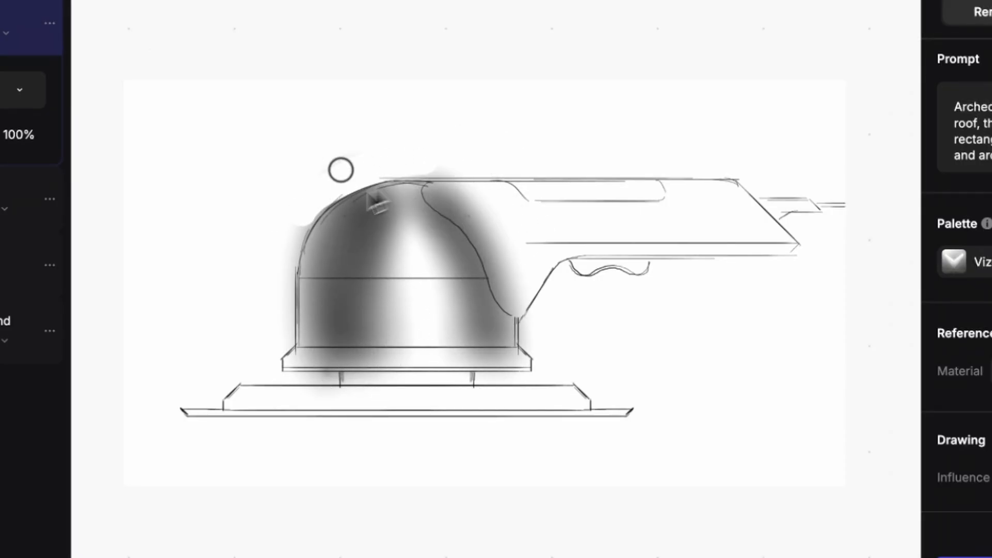
{"action": "mouse_move", "coordinate": [341, 169]}
{"action": "left_mouse_down"}
{"action": "mouse_move", "coordinate": [360, 265]}
{"action": "mouse_move", "coordinate": [537, 318]}
{"action": "mouse_move", "coordinate": [506, 292]}
{"action": "mouse_move", "coordinate": [446, 199]}
{"action": "mouse_move", "coordinate": [578, 196]}
{"action": "left_mouse_up"}
{"action": "scroll", "coordinate": [504, 281], "scroll_direction": "down", "scroll_amount": 1}
{"action": "key", "text": "]"}
{"action": "key", "text": "]"}
{"action": "left_click_drag", "start_coordinate": [403, 201], "coordinate": [396, 298]}
{"action": "key", "text": "super+z"}
{"action": "key", "text": "]"}
{"action": "left_click_drag", "start_coordinate": [305, 289], "coordinate": [355, 181]}
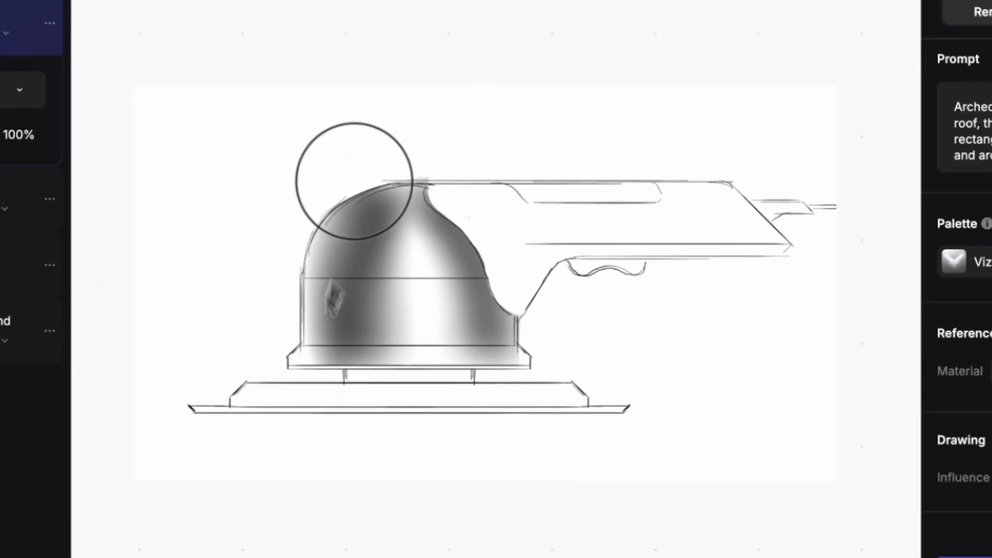
{"action": "left_click_drag", "start_coordinate": [449, 207], "coordinate": [490, 300]}
{"action": "scroll", "coordinate": [493, 276], "scroll_direction": "down", "scroll_amount": 2}
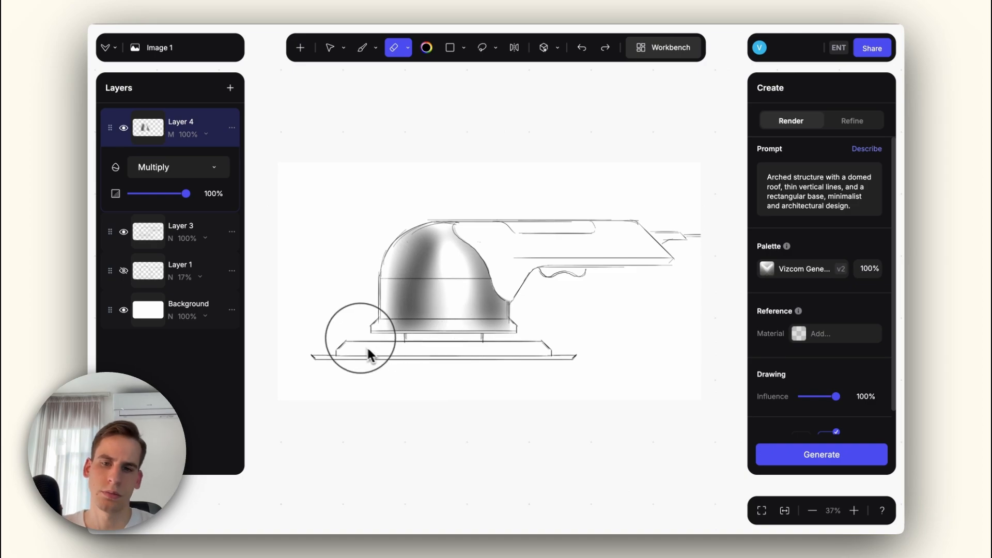
Add a new layer above the dome shading and switch the brush to a hard edge.
{"action": "key", "text": "b"}
{"action": "key", "text": "shift+super+n"}
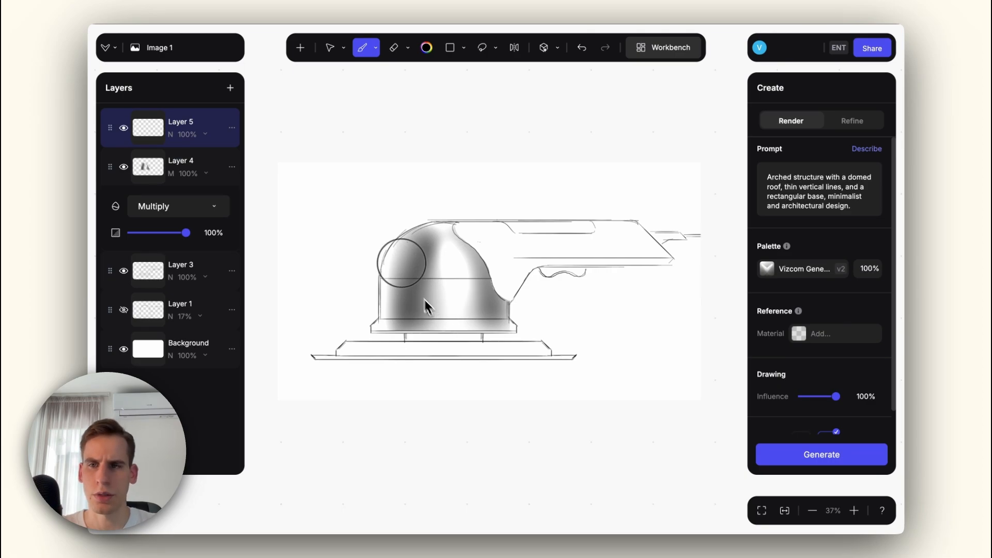
{"action": "left_click", "coordinate": [376, 47]}
{"action": "left_click_drag", "start_coordinate": [352, 293], "coordinate": [391, 295]}
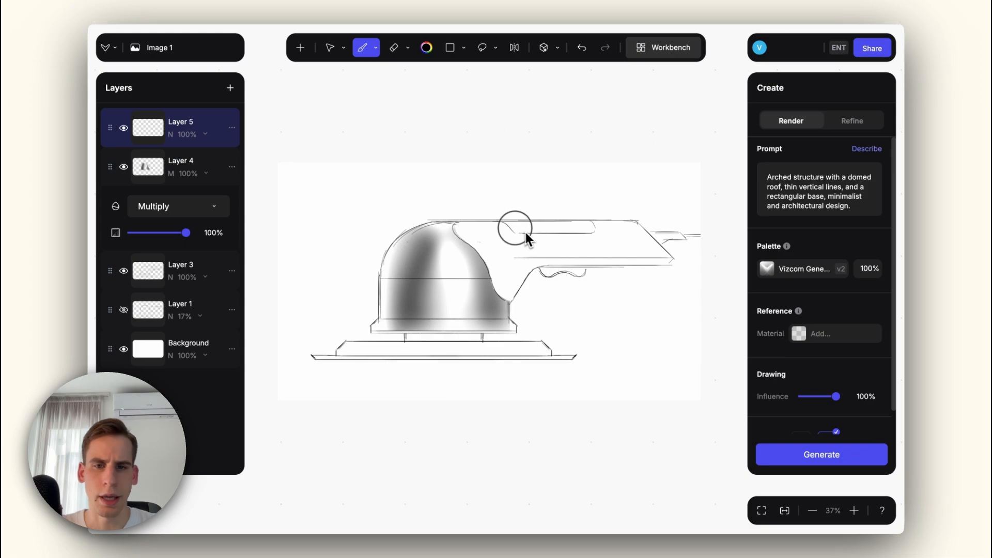
Paint solid black bars over the grip panel, the trigger, the power cord and the collar at the dome's base.
{"action": "left_click_drag", "start_coordinate": [516, 222], "coordinate": [591, 226]}
{"action": "key", "text": "ctrl+z"}
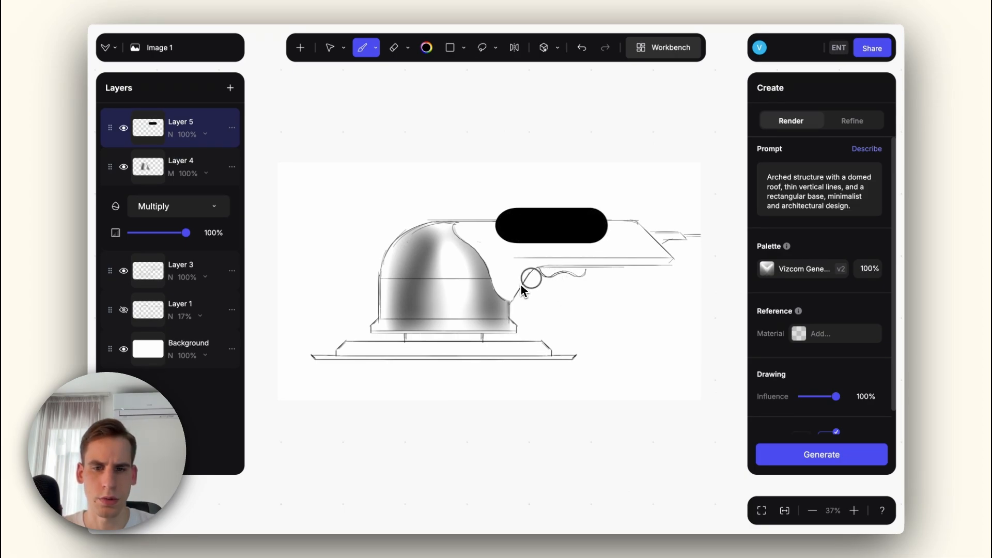
{"action": "mouse_move", "coordinate": [546, 279]}
{"action": "left_mouse_down"}
{"action": "mouse_move", "coordinate": [574, 277]}
{"action": "mouse_move", "coordinate": [543, 282]}
{"action": "left_mouse_up"}
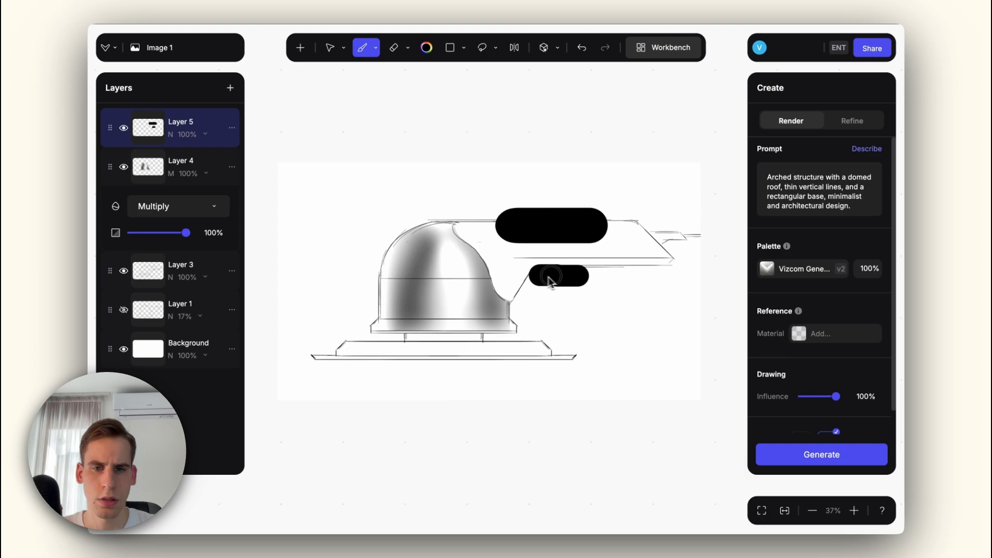
{"action": "left_click_drag", "start_coordinate": [664, 232], "coordinate": [695, 235]}
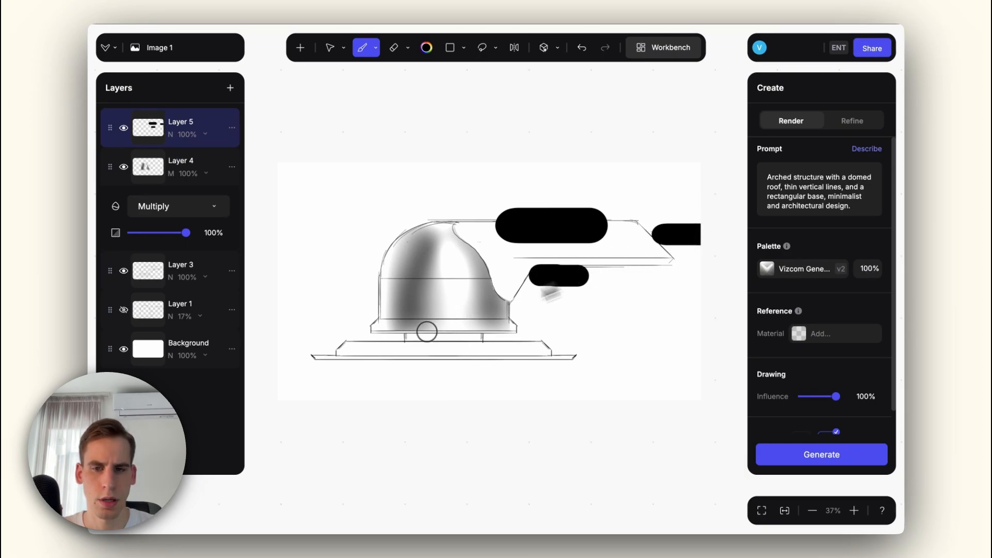
{"action": "left_click_drag", "start_coordinate": [376, 329], "coordinate": [509, 333]}
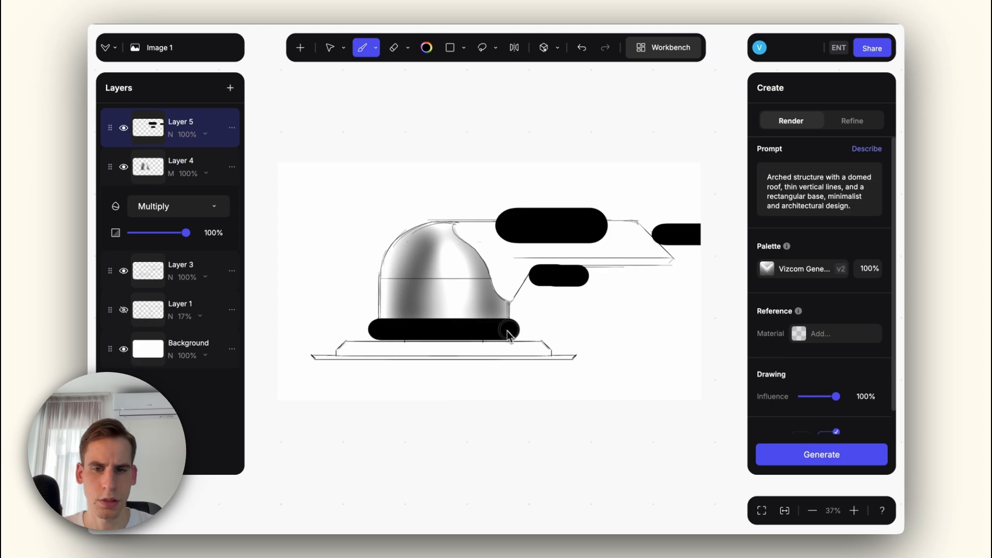
Lower Layer 5's opacity to 54% and set the eraser to 100% hardness and 55% opacity.
{"action": "key", "text": "e"}
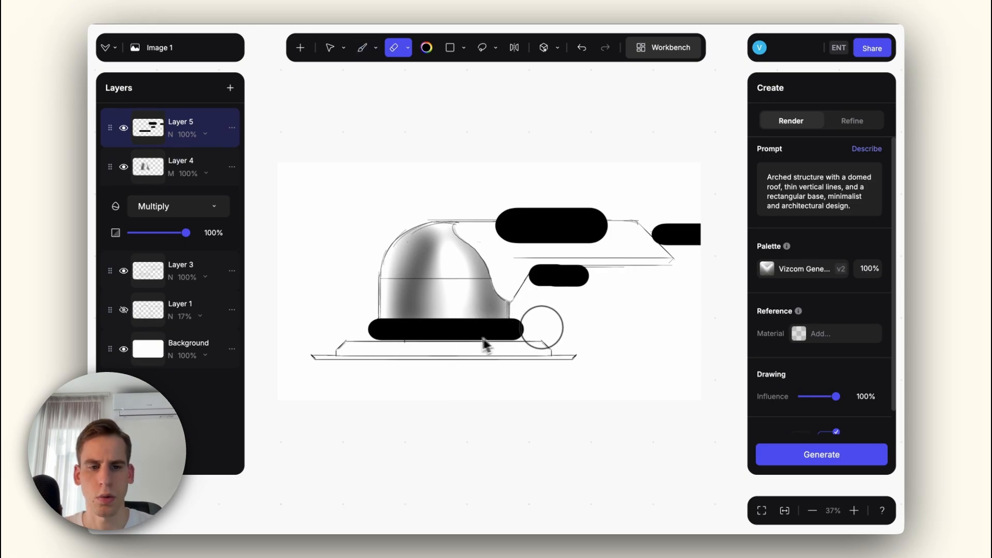
{"action": "left_click", "coordinate": [199, 135]}
{"action": "left_click_drag", "start_coordinate": [186, 193], "coordinate": [163, 193]}
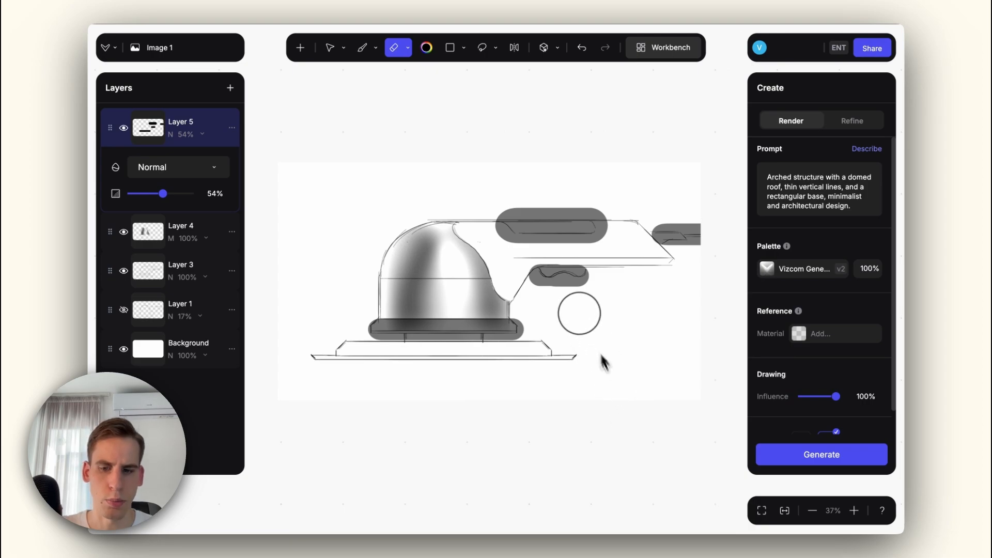
{"action": "right_click", "coordinate": [589, 324]}
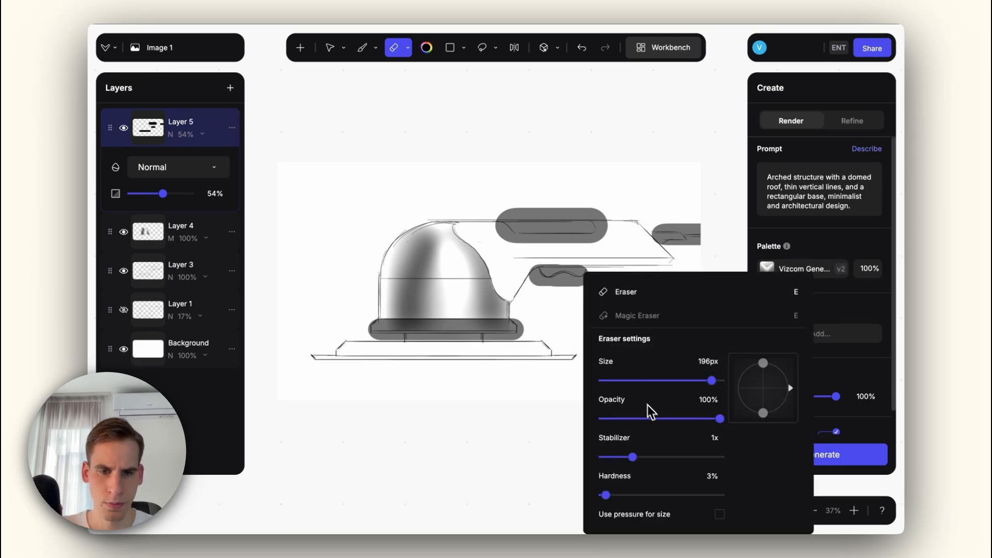
{"action": "left_click_drag", "start_coordinate": [605, 495], "coordinate": [722, 497]}
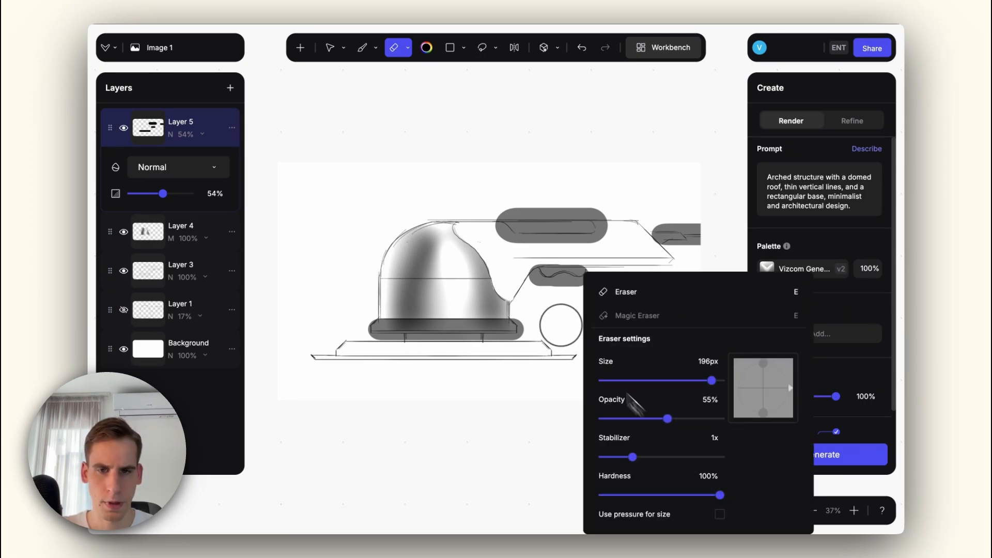
Erase the excess fill around the trigger, grip panel and power cord so it follows their outlines.
{"action": "scroll", "coordinate": [569, 309], "scroll_direction": "up", "scroll_amount": 5}
{"action": "scroll", "coordinate": [579, 303], "scroll_direction": "right", "scroll_amount": 1}
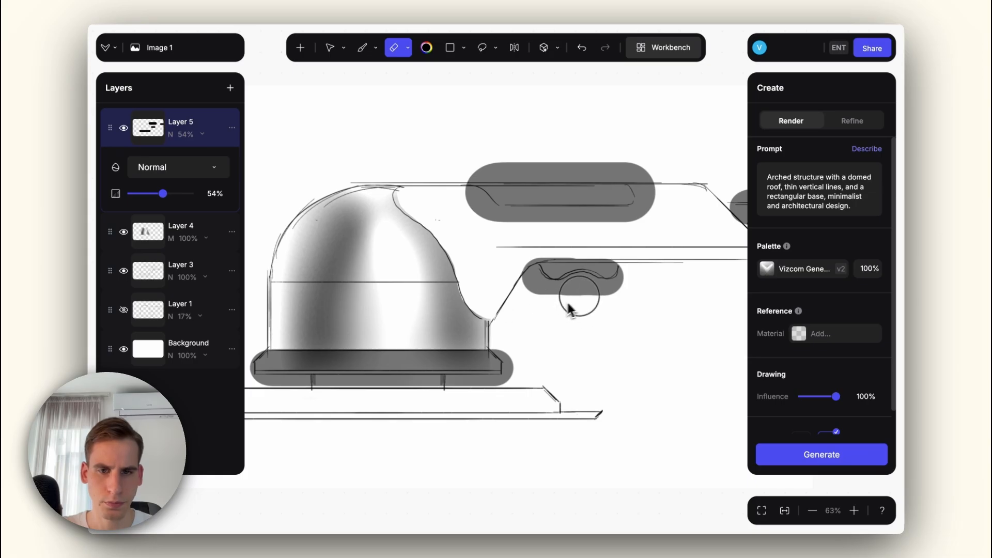
{"action": "mouse_move", "coordinate": [579, 296]}
{"action": "left_mouse_down"}
{"action": "mouse_move", "coordinate": [629, 307]}
{"action": "mouse_move", "coordinate": [543, 299]}
{"action": "mouse_move", "coordinate": [653, 317]}
{"action": "mouse_move", "coordinate": [717, 281]}
{"action": "left_mouse_up"}
{"action": "left_click_drag", "start_coordinate": [796, 154], "coordinate": [638, 220]}
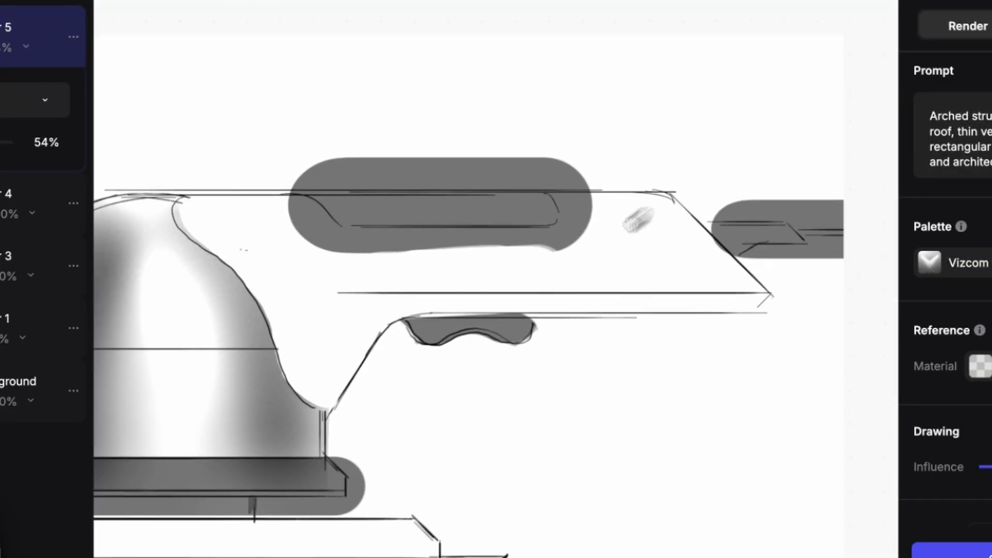
{"action": "mouse_move", "coordinate": [321, 260]}
{"action": "left_mouse_down"}
{"action": "mouse_move", "coordinate": [446, 144]}
{"action": "mouse_move", "coordinate": [549, 262]}
{"action": "left_mouse_up"}
{"action": "left_click_drag", "start_coordinate": [285, 228], "coordinate": [306, 234]}
{"action": "left_click_drag", "start_coordinate": [845, 190], "coordinate": [723, 191]}
{"action": "left_click_drag", "start_coordinate": [770, 277], "coordinate": [839, 274]}
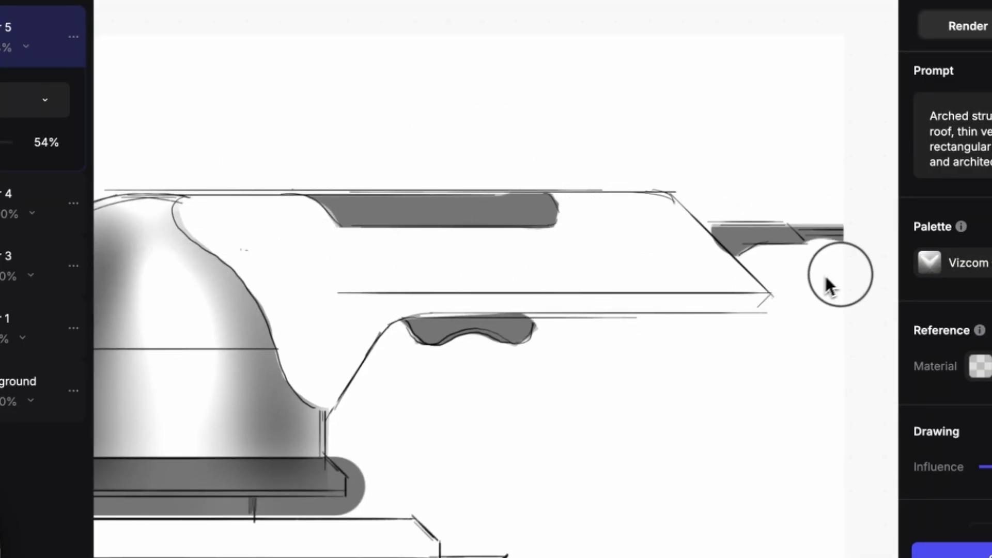
Trim the fill around the dome's base collar back to its outline.
{"action": "scroll", "coordinate": [806, 286], "scroll_direction": "left", "scroll_amount": 6}
{"action": "scroll", "coordinate": [785, 291], "scroll_direction": "down", "scroll_amount": 3}
{"action": "left_click_drag", "start_coordinate": [265, 398], "coordinate": [667, 397]}
{"action": "left_click_drag", "start_coordinate": [691, 356], "coordinate": [680, 323]}
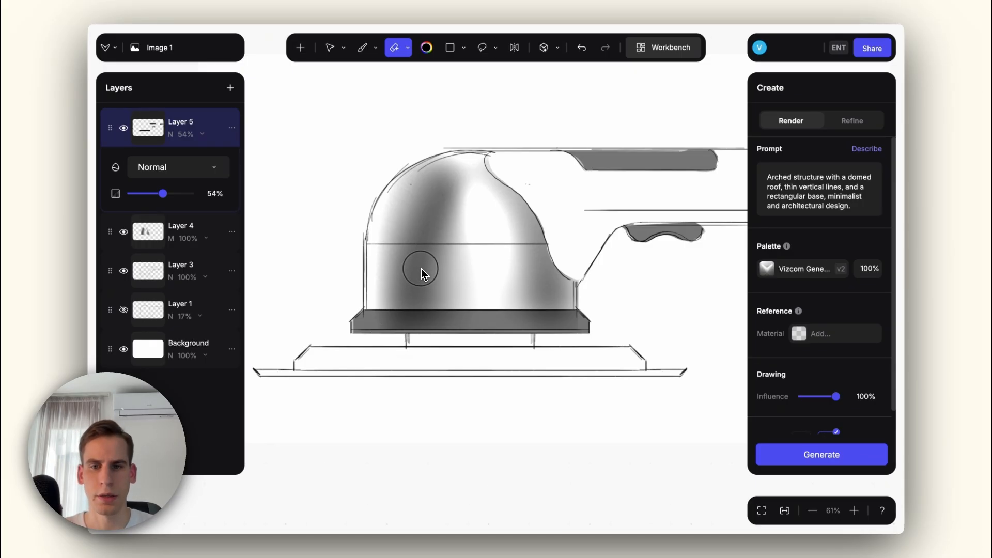
Set the eraser opacity to 31% and lighten the upper bevel of the collar at the dome's base.
{"action": "right_click", "coordinate": [420, 269]}
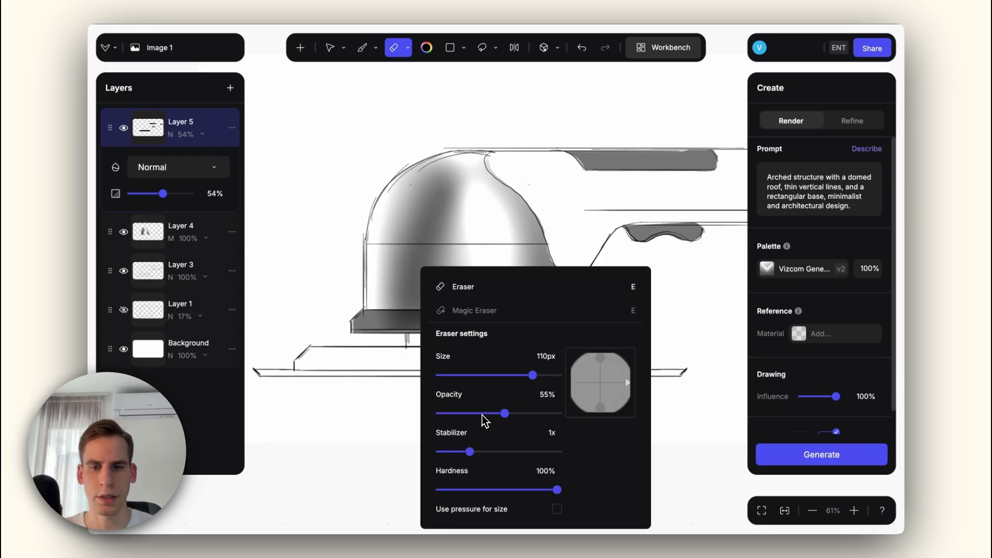
{"action": "left_click_drag", "start_coordinate": [484, 416], "coordinate": [477, 413]}
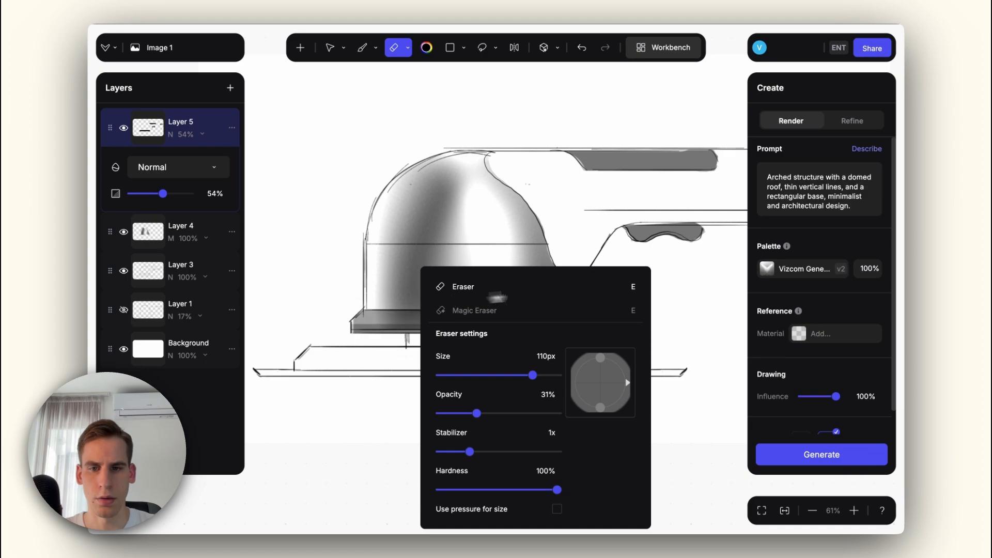
{"action": "left_click", "coordinate": [653, 276]}
{"action": "key", "text": "ctrl+z"}
{"action": "left_click_drag", "start_coordinate": [348, 301], "coordinate": [587, 287]}
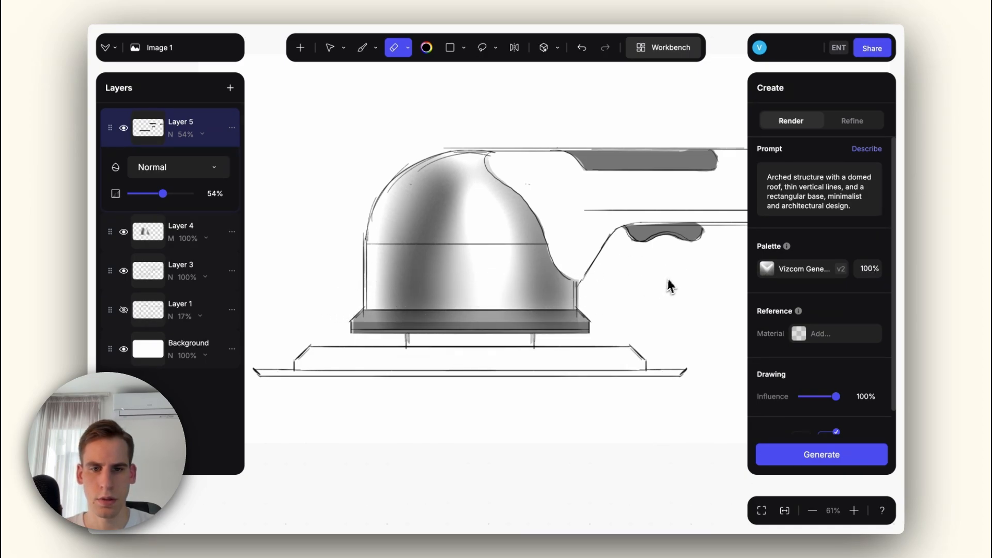
Inspect the shading of the dome, collar and handle across the whole sketch.
{"action": "scroll", "coordinate": [554, 283], "scroll_direction": "down", "scroll_amount": 5}
{"action": "scroll", "coordinate": [536, 312], "scroll_direction": "up", "scroll_amount": 3}
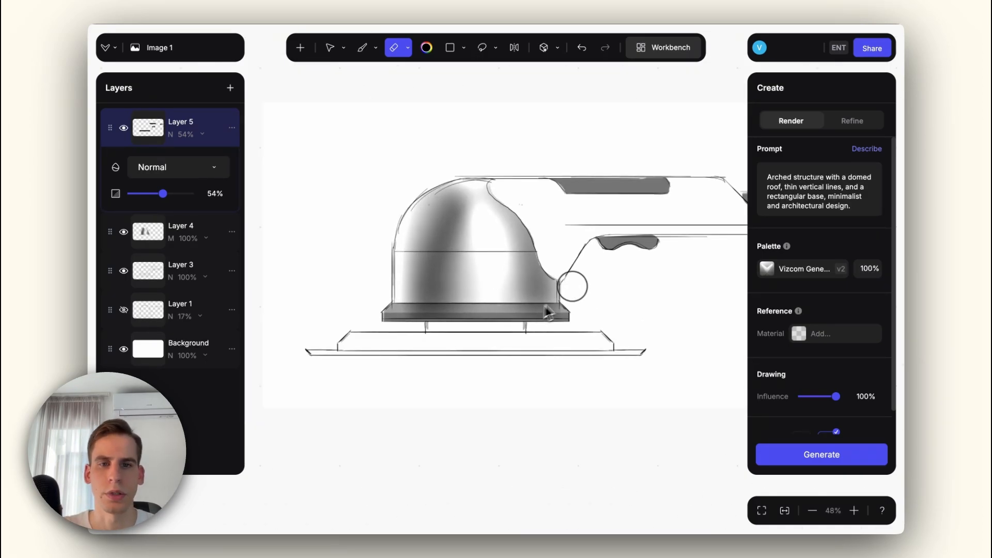
{"action": "scroll", "coordinate": [547, 309], "scroll_direction": "down", "scroll_amount": 2}
{"action": "scroll", "coordinate": [513, 332], "scroll_direction": "up", "scroll_amount": 3}
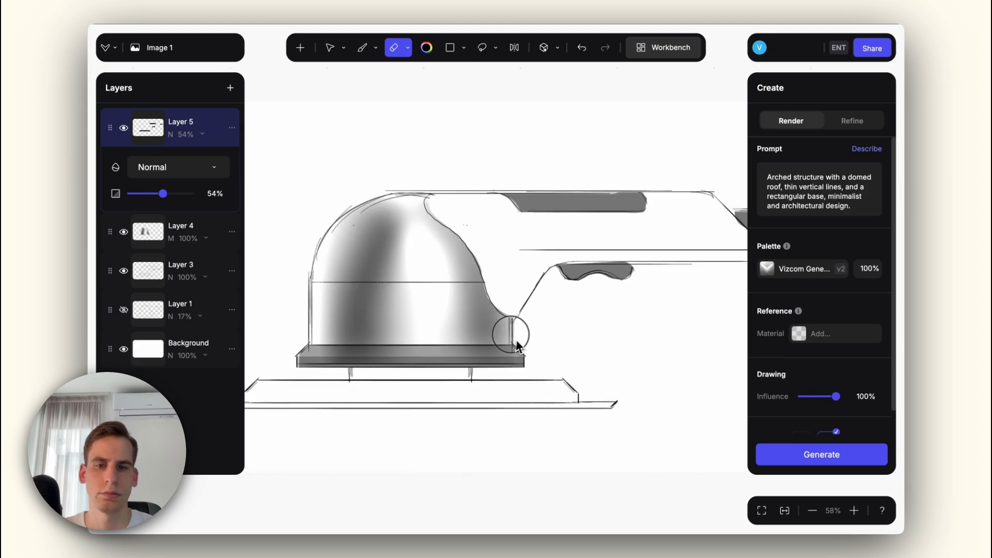
{"action": "scroll", "coordinate": [510, 354], "scroll_direction": "up", "scroll_amount": 1}
{"action": "scroll", "coordinate": [509, 353], "scroll_direction": "down", "scroll_amount": 2}
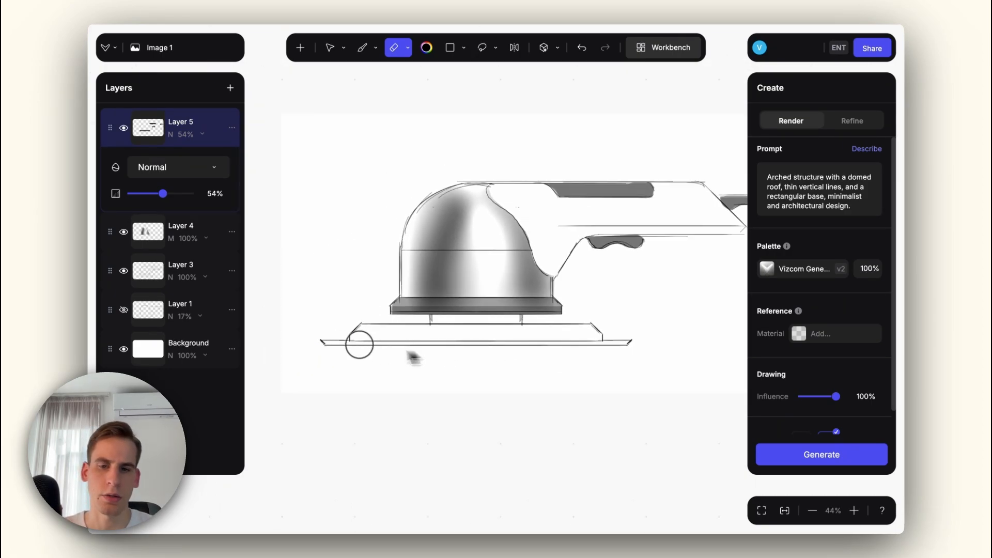
{"action": "scroll", "coordinate": [556, 325], "scroll_direction": "down", "scroll_amount": 2}
{"action": "scroll", "coordinate": [547, 328], "scroll_direction": "up", "scroll_amount": 1}
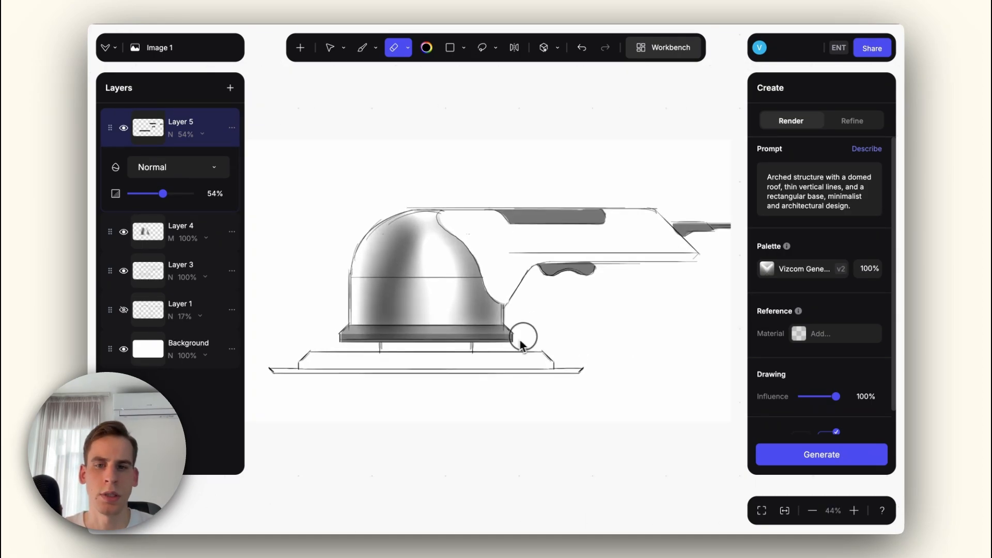
{"action": "scroll", "coordinate": [435, 268], "scroll_direction": "down", "scroll_amount": 1}
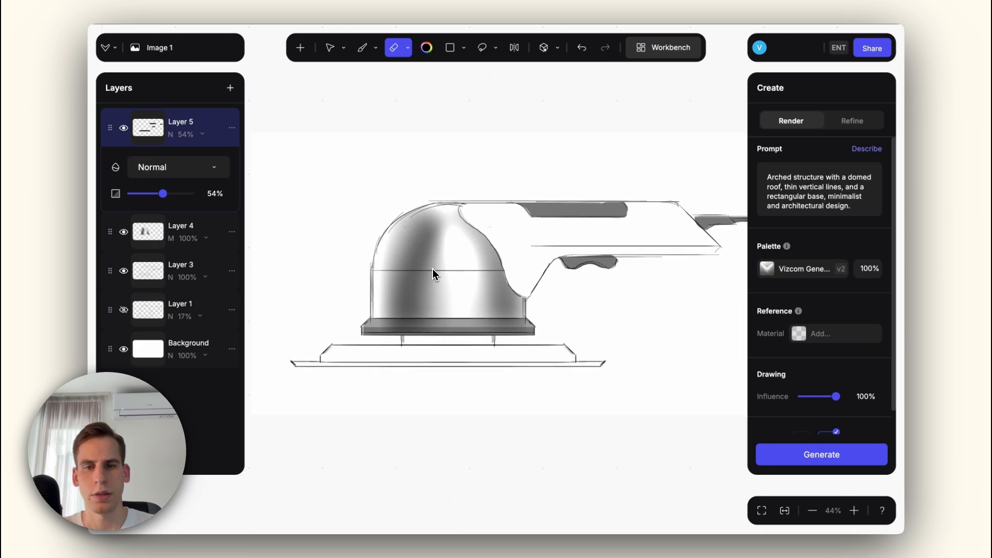
{"action": "scroll", "coordinate": [438, 270], "scroll_direction": "up", "scroll_amount": 1}
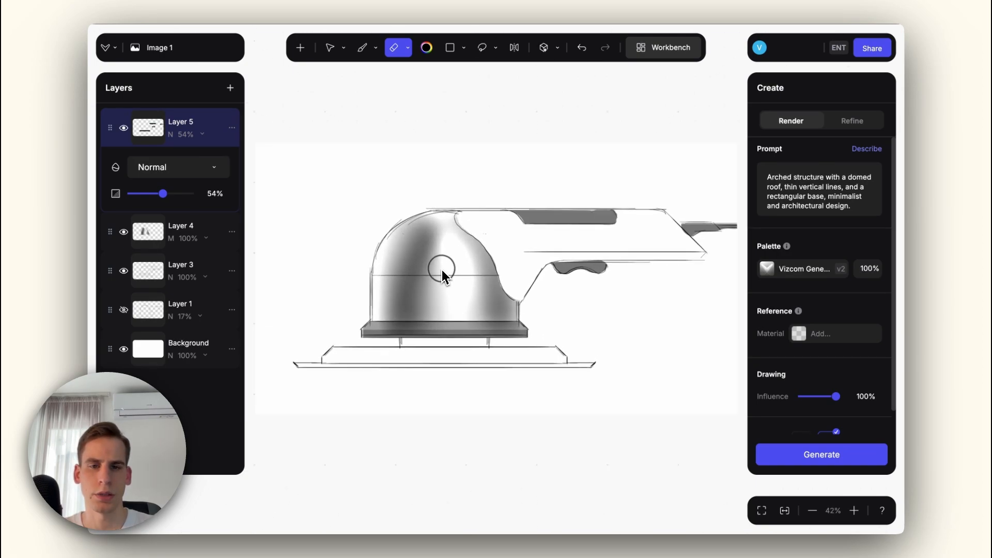
Airbrush soft dark shading along the handle's underside and erase the overspill below the handle and over the dome.
{"action": "mouse_move", "coordinate": [826, 277]}
{"action": "left_mouse_down"}
{"action": "mouse_move", "coordinate": [465, 276]}
{"action": "mouse_move", "coordinate": [847, 271]}
{"action": "left_mouse_up"}
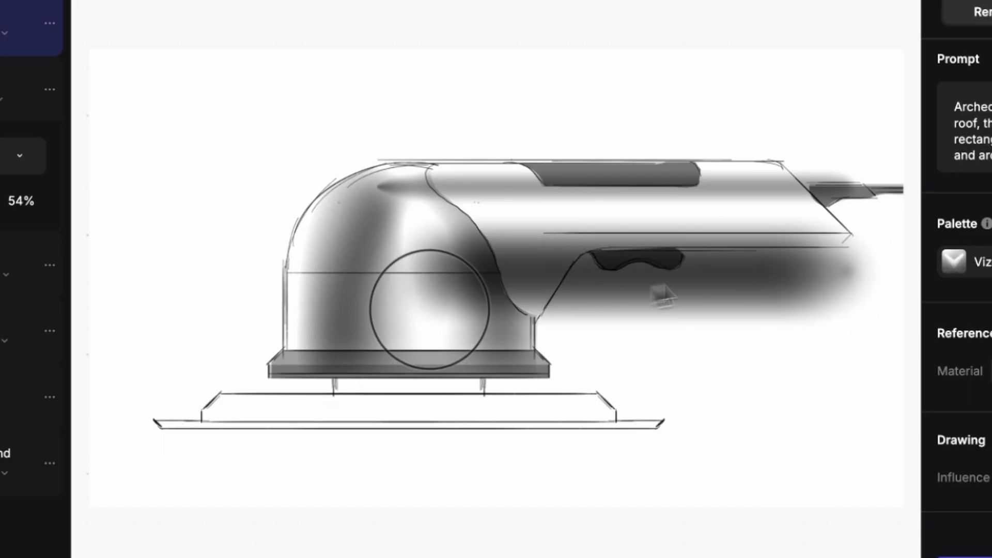
{"action": "key", "text": "e"}
{"action": "mouse_move", "coordinate": [558, 310]}
{"action": "left_mouse_down"}
{"action": "mouse_move", "coordinate": [605, 272]}
{"action": "mouse_move", "coordinate": [873, 279]}
{"action": "left_mouse_up"}
{"action": "mouse_move", "coordinate": [447, 238]}
{"action": "left_mouse_down"}
{"action": "mouse_move", "coordinate": [458, 311]}
{"action": "mouse_move", "coordinate": [463, 245]}
{"action": "mouse_move", "coordinate": [397, 192]}
{"action": "left_mouse_up"}
{"action": "scroll", "coordinate": [496, 278], "scroll_direction": "up", "scroll_amount": 1}
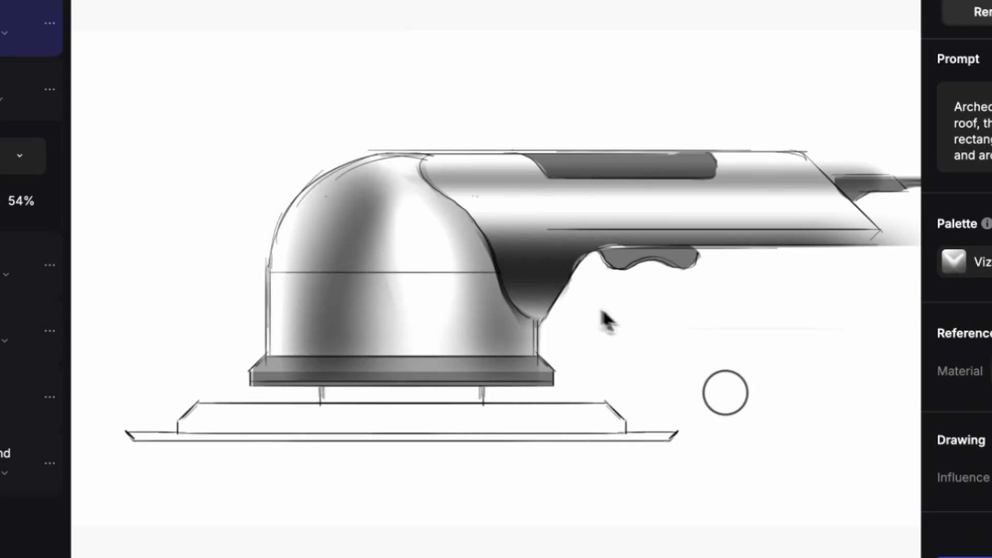
Adjust the eraser and lighten the shading along the middle of the handle, undoing the last stroke.
{"action": "right_click", "coordinate": [622, 305]}
{"action": "mouse_move", "coordinate": [511, 230]}
{"action": "left_mouse_down"}
{"action": "mouse_move", "coordinate": [593, 277]}
{"action": "mouse_move", "coordinate": [563, 225]}
{"action": "left_mouse_up"}
{"action": "right_click", "coordinate": [672, 279]}
{"action": "left_click_drag", "start_coordinate": [896, 207], "coordinate": [462, 208]}
{"action": "left_click_drag", "start_coordinate": [853, 450], "coordinate": [826, 451]}
{"action": "key", "text": "ctrl+z"}
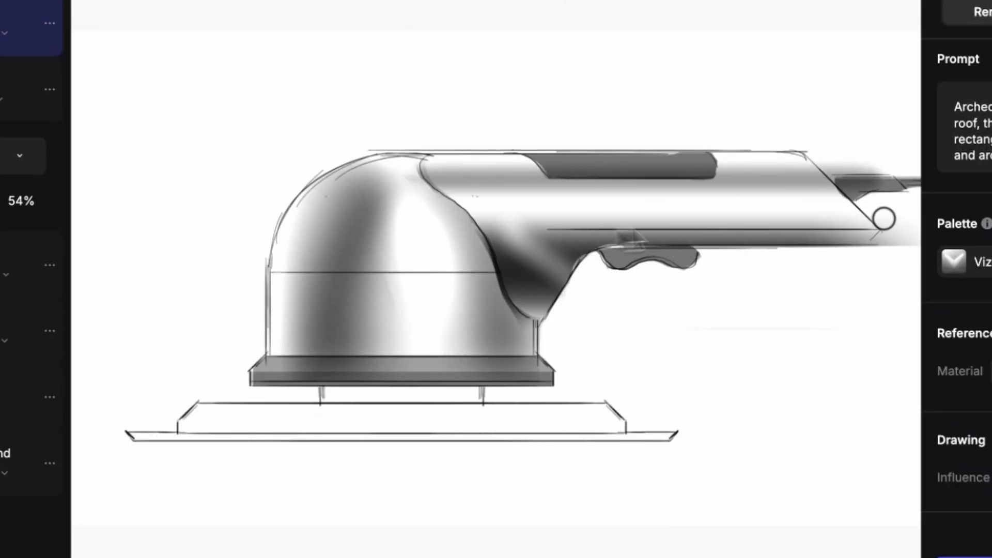
Fade the dark shading on the handle's neck and lower body into a soft highlight.
{"action": "right_click", "coordinate": [625, 279]}
{"action": "mouse_move", "coordinate": [883, 217]}
{"action": "left_mouse_down"}
{"action": "mouse_move", "coordinate": [480, 218]}
{"action": "mouse_move", "coordinate": [577, 293]}
{"action": "left_mouse_up"}
{"action": "left_click_drag", "start_coordinate": [558, 154], "coordinate": [614, 205]}
{"action": "key", "text": "ctrl+0"}
{"action": "mouse_move", "coordinate": [542, 315]}
{"action": "left_mouse_down"}
{"action": "mouse_move", "coordinate": [518, 266]}
{"action": "mouse_move", "coordinate": [560, 274]}
{"action": "mouse_move", "coordinate": [782, 253]}
{"action": "left_mouse_up"}
{"action": "scroll", "coordinate": [738, 301], "scroll_direction": "up", "scroll_amount": 1}
{"action": "left_click_drag", "start_coordinate": [858, 171], "coordinate": [824, 178]}
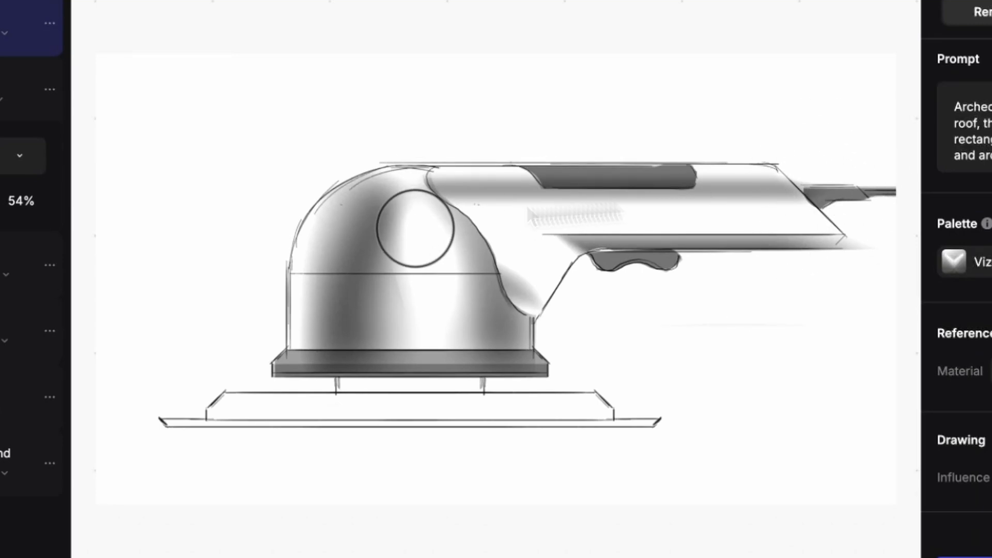
Add a new layer and paint a solid black bar over the upper section of the disc base.
{"action": "scroll", "coordinate": [451, 303], "scroll_direction": "up", "scroll_amount": 1}
{"action": "scroll", "coordinate": [451, 302], "scroll_direction": "down", "scroll_amount": 2}
{"action": "left_click", "coordinate": [46, 2]}
{"action": "left_click", "coordinate": [467, 555]}
{"action": "left_click_drag", "start_coordinate": [257, 340], "coordinate": [716, 340]}
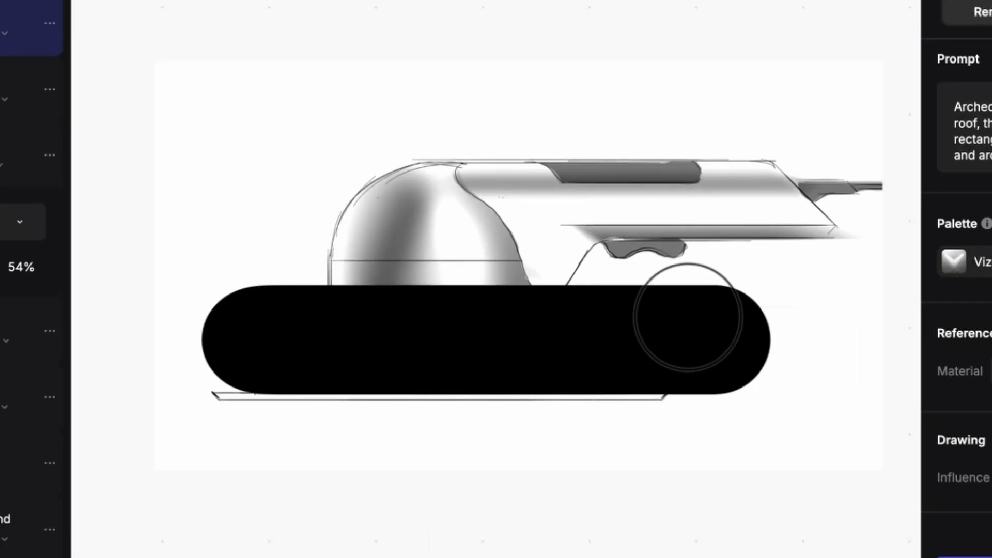
Lower the new layer's opacity to 19% and erase the black fill outside the upper base section's outline.
{"action": "left_click", "coordinate": [4, 33]}
{"action": "left_click_drag", "start_coordinate": [2, 134], "coordinate": [0, 135]}
{"action": "left_click", "coordinate": [472, 555]}
{"action": "left_click_drag", "start_coordinate": [372, 515], "coordinate": [507, 515]}
{"action": "mouse_move", "coordinate": [237, 331]}
{"action": "left_mouse_down"}
{"action": "mouse_move", "coordinate": [626, 287]}
{"action": "mouse_move", "coordinate": [713, 310]}
{"action": "left_mouse_up"}
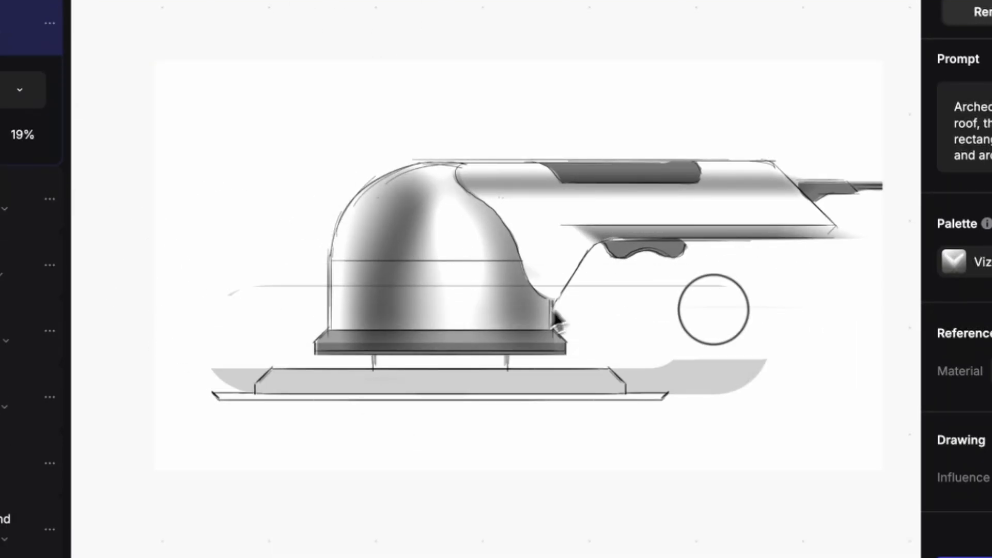
{"action": "left_click_drag", "start_coordinate": [667, 378], "coordinate": [736, 370]}
Raise the layer's opacity to 81% and lighten the top of the base section with a weaker eraser.
{"action": "left_click_drag", "start_coordinate": [0, 134], "coordinate": [2, 135]}
{"action": "left_click", "coordinate": [472, 555]}
{"action": "left_click_drag", "start_coordinate": [457, 515], "coordinate": [328, 514]}
{"action": "left_click_drag", "start_coordinate": [222, 347], "coordinate": [742, 347]}
Add another layer and paint a solid red bar over the thin bottom plate of the disc base.
{"action": "scroll", "coordinate": [556, 307], "scroll_direction": "up", "scroll_amount": 1}
{"action": "scroll", "coordinate": [573, 305], "scroll_direction": "down", "scroll_amount": 2}
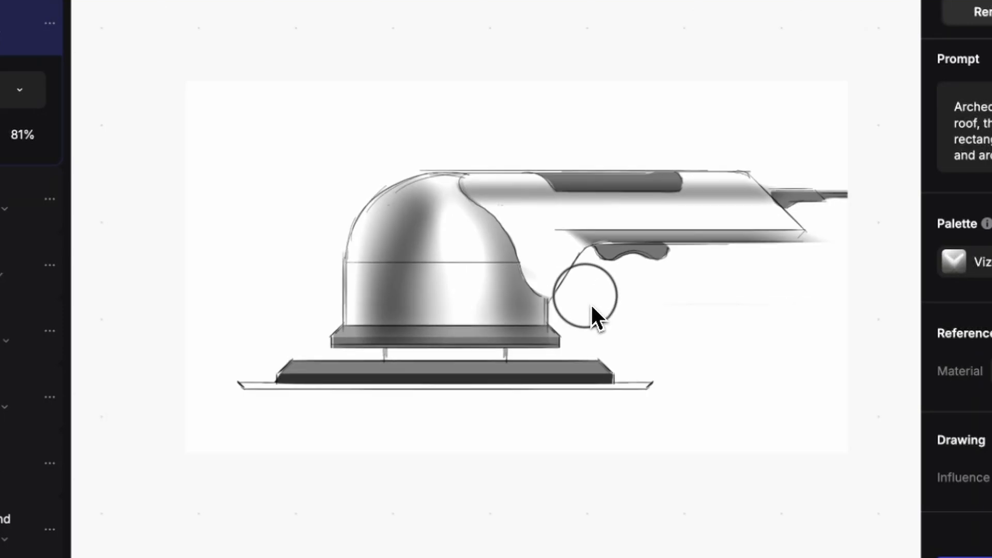
{"action": "scroll", "coordinate": [591, 303], "scroll_direction": "up", "scroll_amount": 1}
{"action": "left_click", "coordinate": [46, 2]}
{"action": "left_click", "coordinate": [378, 1]}
{"action": "left_click", "coordinate": [476, 1]}
{"action": "left_click_drag", "start_coordinate": [196, 405], "coordinate": [690, 404]}
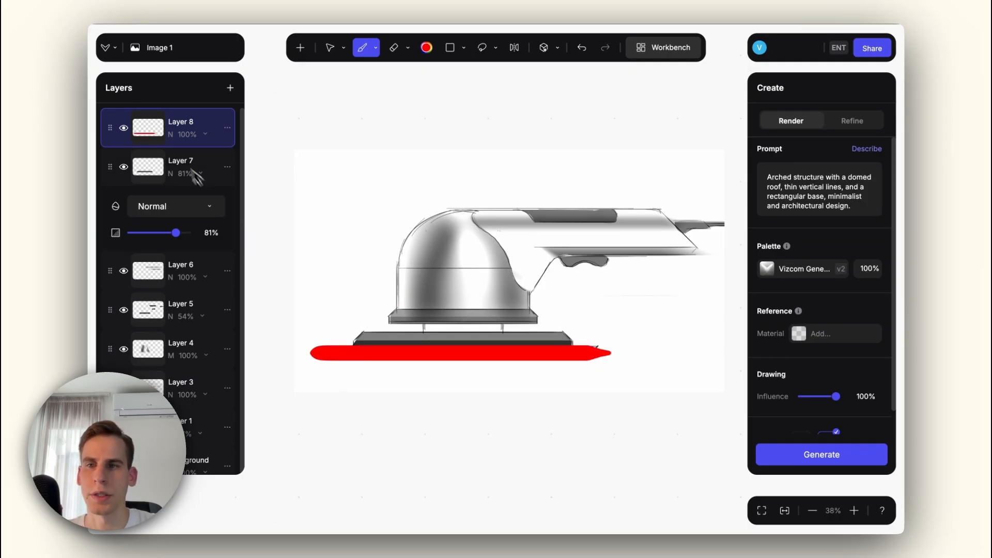
Set Layer 8's blend mode to Multiply.
{"action": "left_click", "coordinate": [187, 134]}
{"action": "left_click", "coordinate": [194, 167]}
{"action": "left_click", "coordinate": [186, 212]}
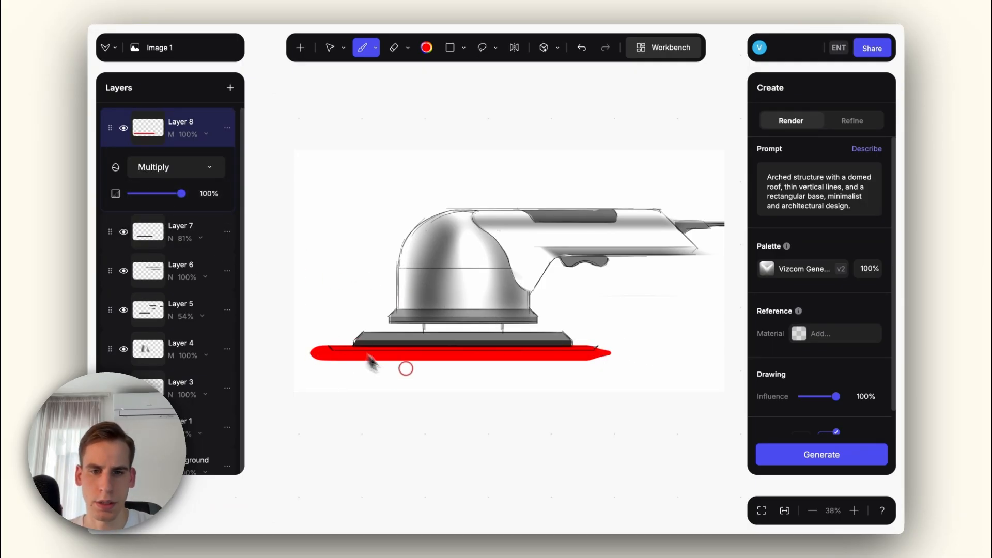
Increase the eraser's opacity and trim the red fill beyond the right end and below the bottom plate.
{"action": "key", "text": "e"}
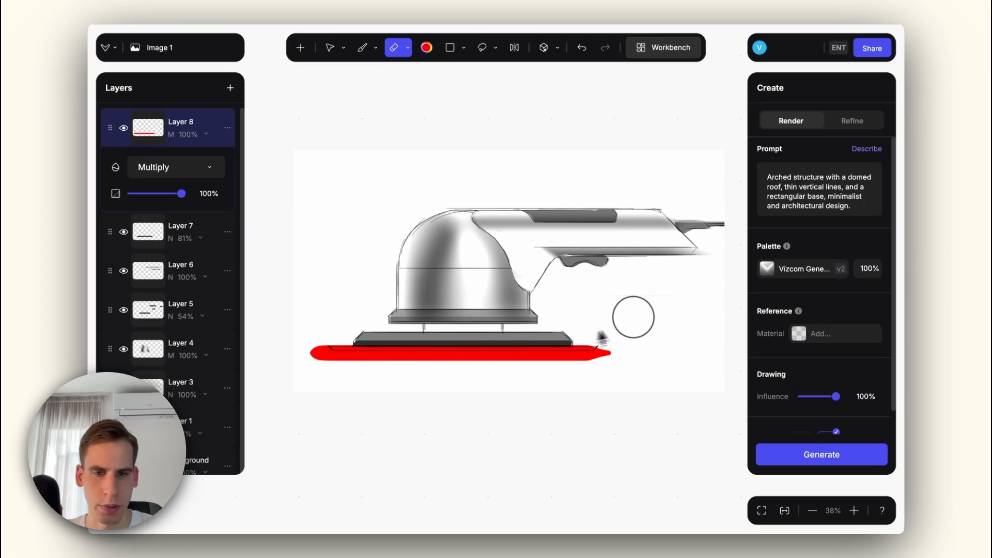
{"action": "mouse_move", "coordinate": [622, 342]}
{"action": "left_mouse_down"}
{"action": "mouse_move", "coordinate": [593, 366]}
{"action": "mouse_move", "coordinate": [610, 355]}
{"action": "left_mouse_up"}
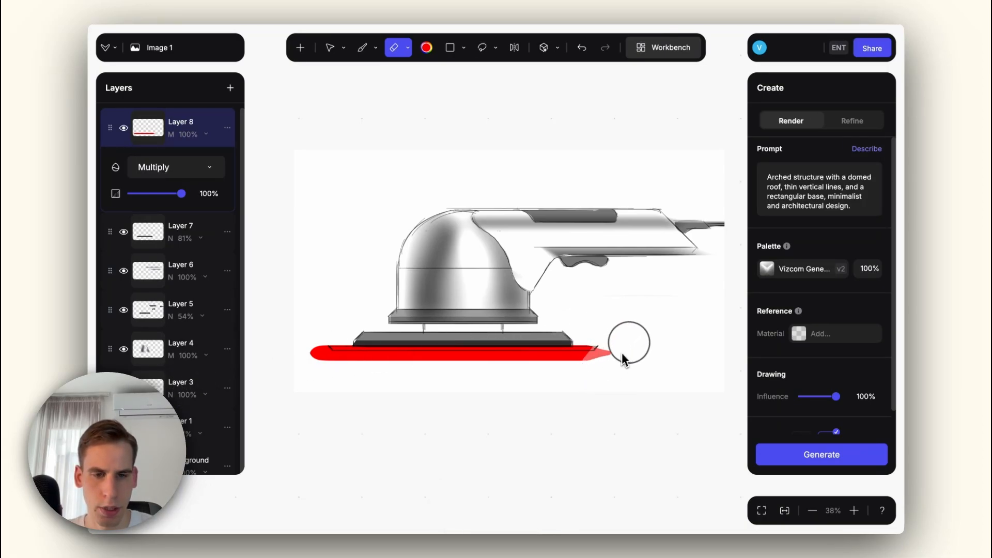
{"action": "right_click", "coordinate": [629, 341]}
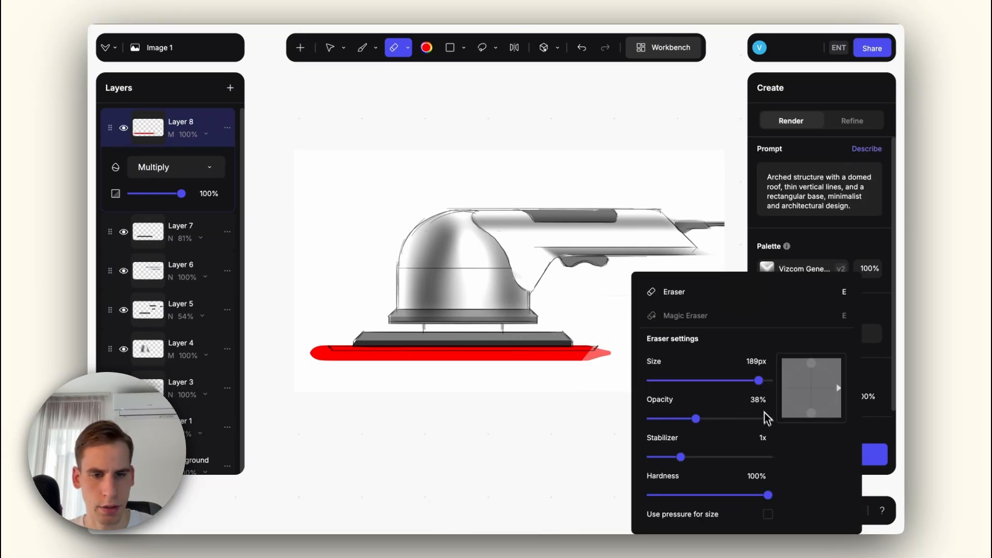
{"action": "left_click", "coordinate": [619, 349]}
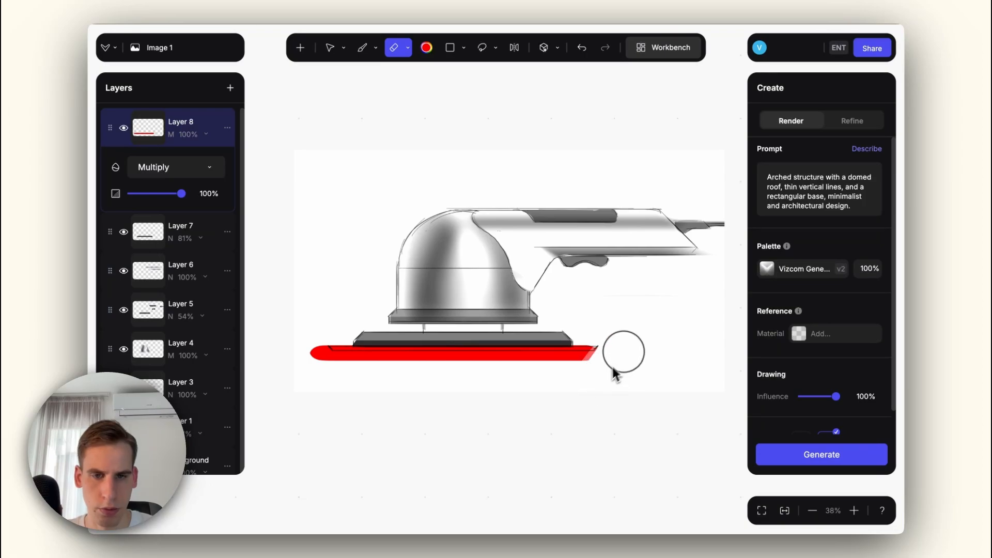
{"action": "mouse_move", "coordinate": [613, 372]}
{"action": "left_mouse_down"}
{"action": "mouse_move", "coordinate": [339, 377]}
{"action": "mouse_move", "coordinate": [365, 370]}
{"action": "mouse_move", "coordinate": [314, 362]}
{"action": "left_mouse_up"}
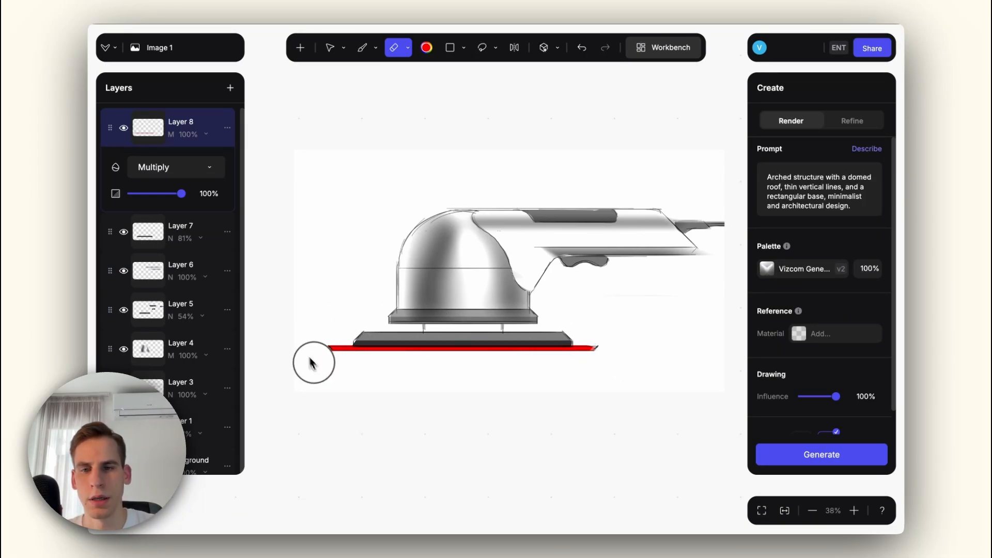
Clean up the red fill at the bottom plate's slanted ends so it follows the outline.
{"action": "key", "text": "super+equal"}
{"action": "key", "text": "super+equal"}
{"action": "key", "text": "super+minus"}
{"action": "key", "text": "super+minus"}
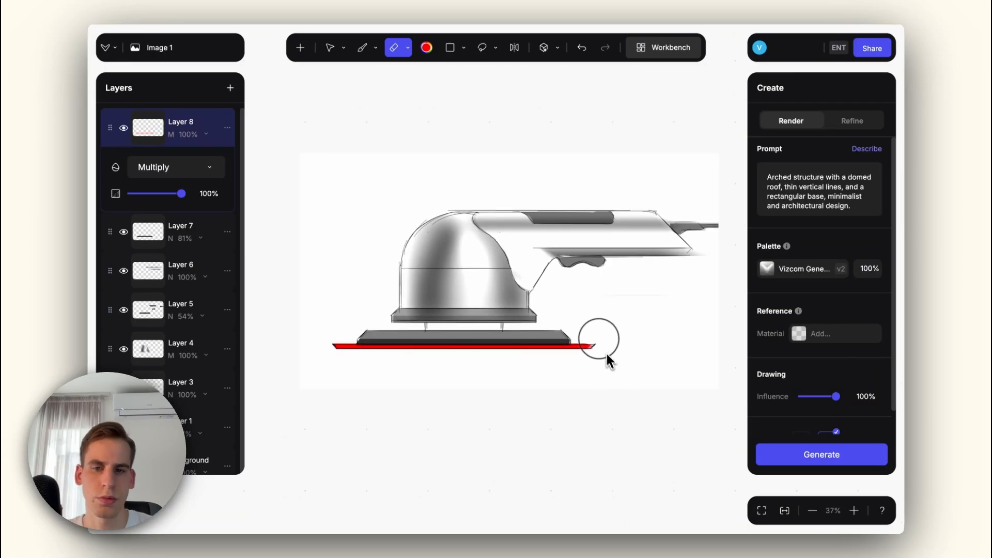
{"action": "key", "text": "super+equal"}
{"action": "left_click_drag", "start_coordinate": [620, 325], "coordinate": [581, 336]}
{"action": "key", "text": "super+minus"}
{"action": "key", "text": "super+minus"}
{"action": "key", "text": "super+equal"}
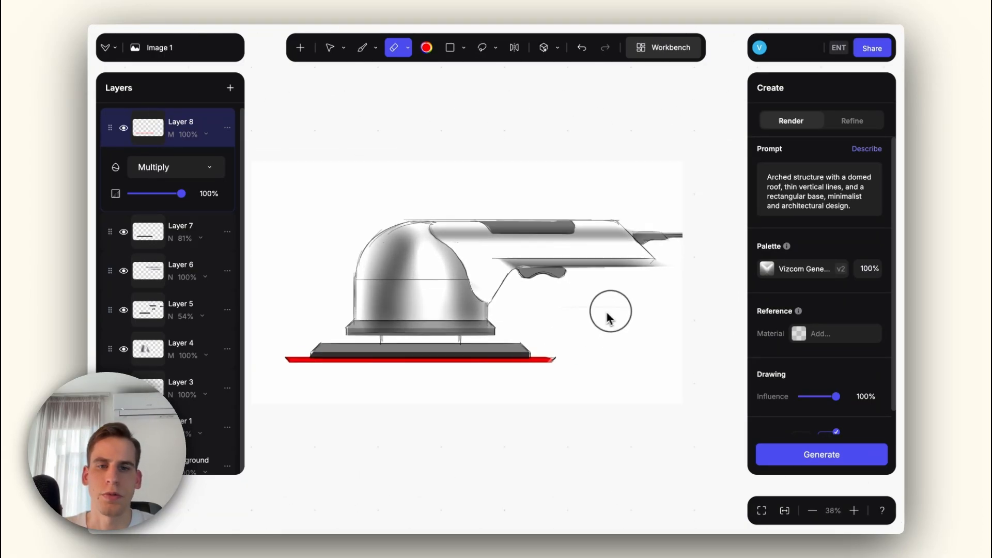
{"action": "key", "text": "super+minus"}
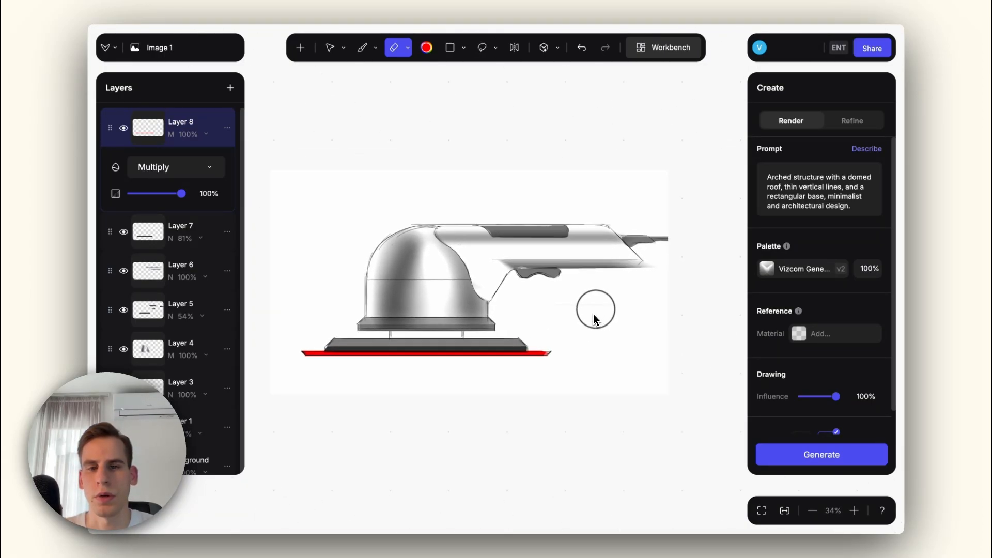
{"action": "key", "text": "super+equal"}
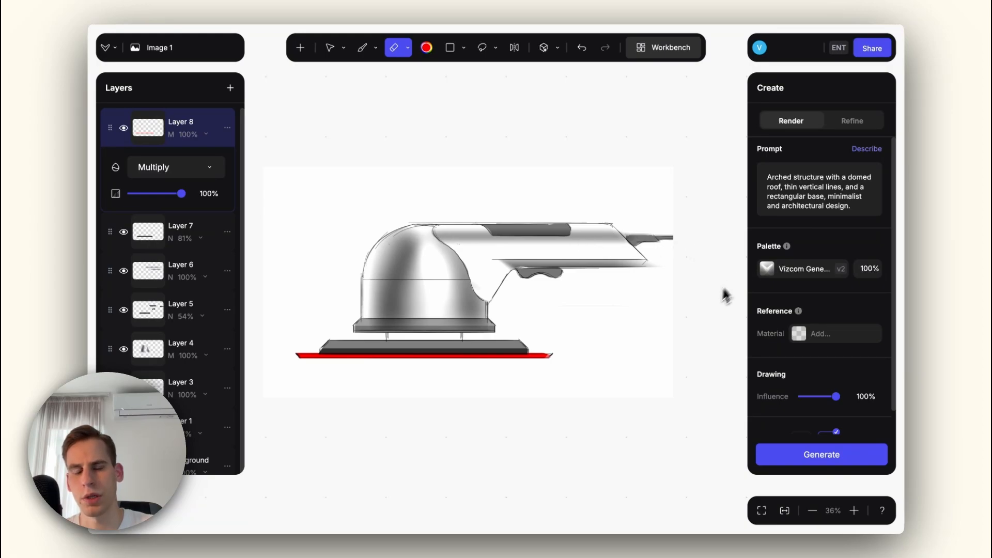
{"action": "key", "text": "super+minus"}
{"action": "key", "text": "super+equal"}
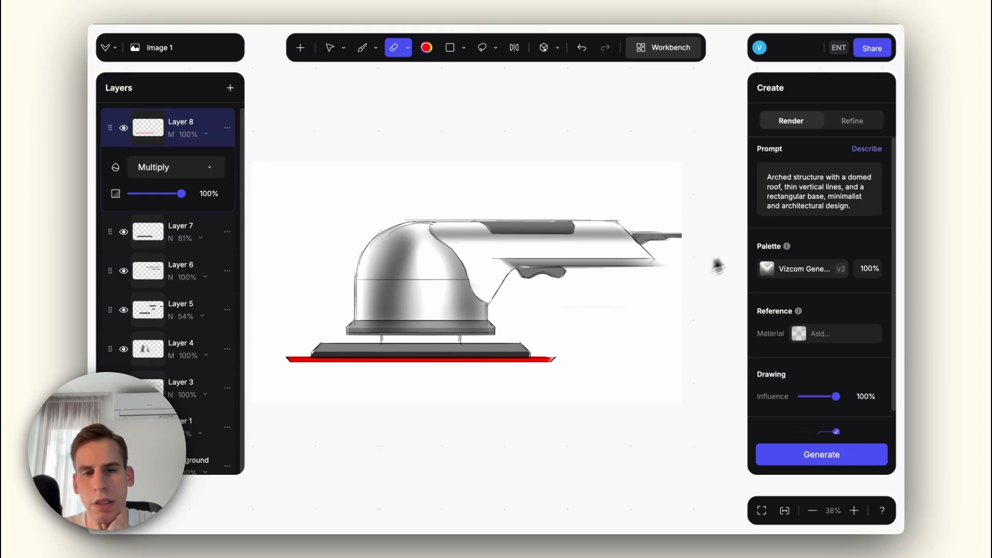
Generate a prompt by describing the drawing automatically, and replace "rectangular" with "circular" for the red sanding pad.
{"action": "left_click", "coordinate": [874, 155]}
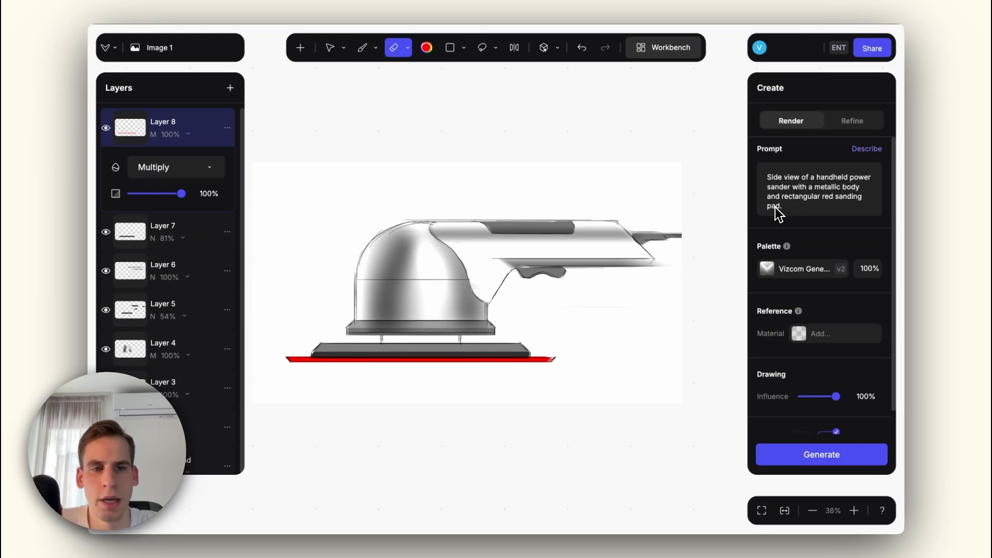
{"action": "scroll", "coordinate": [827, 214], "scroll_direction": "down", "scroll_amount": 1}
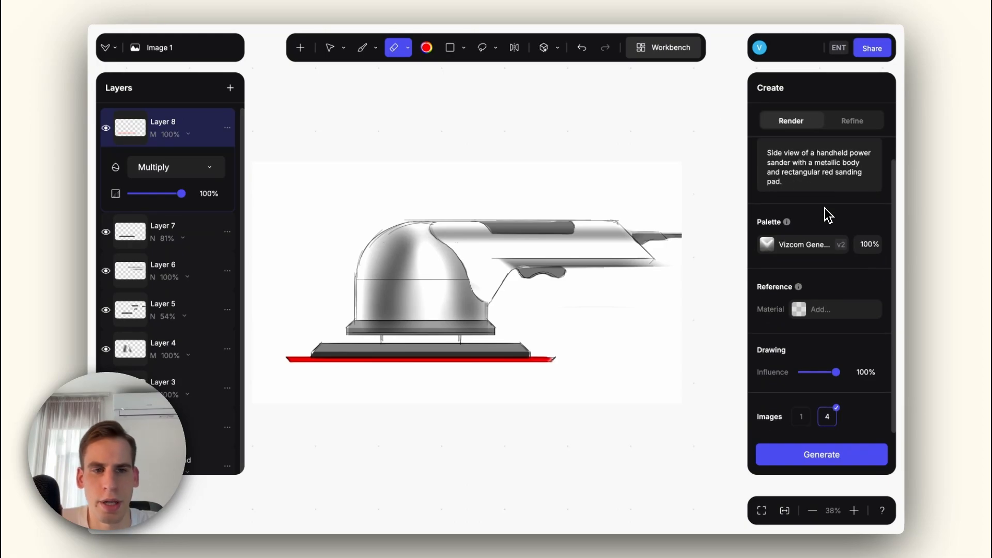
{"action": "left_click", "coordinate": [822, 174]}
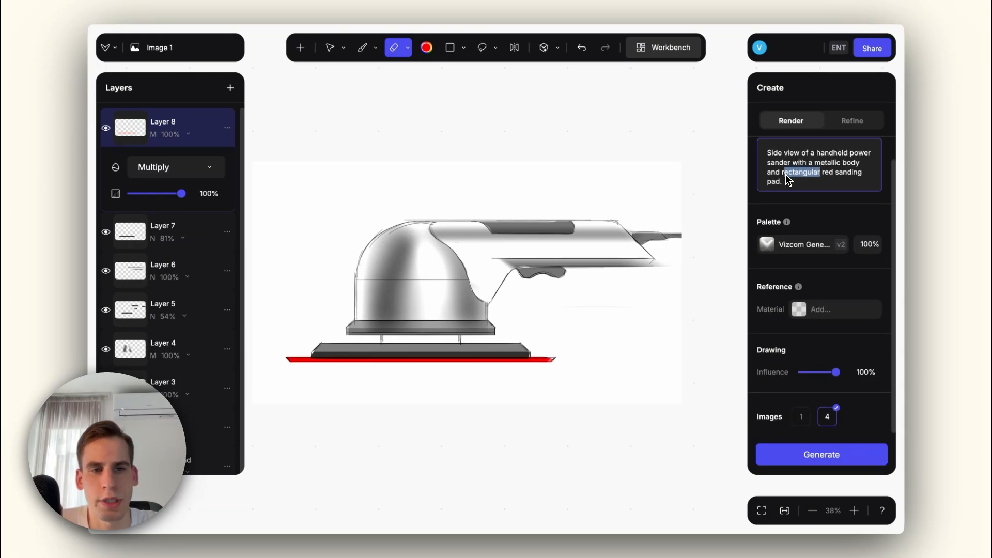
{"action": "type", "text": "ci"}
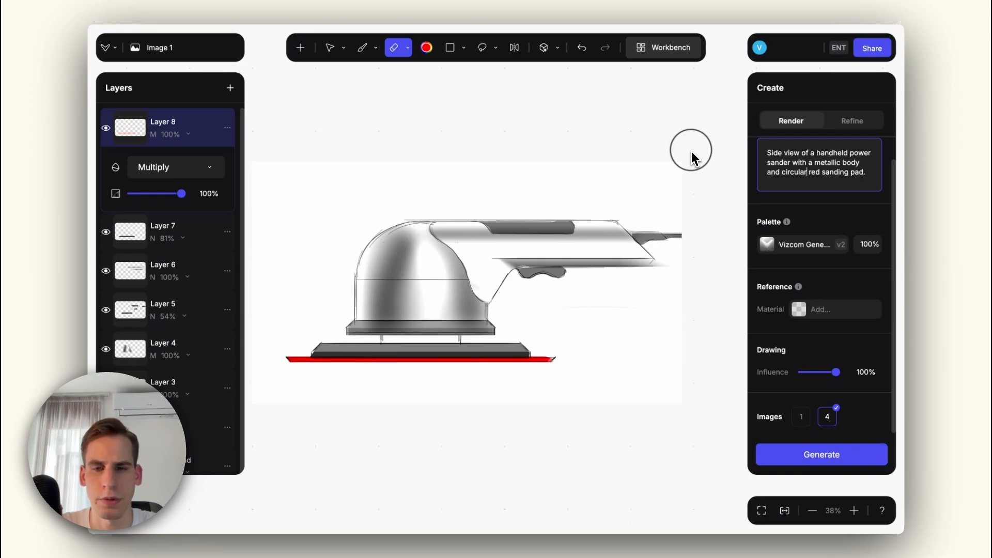
Generate four images in Refine mode at 25% drawing influence and preview the second result.
{"action": "left_click", "coordinate": [855, 122]}
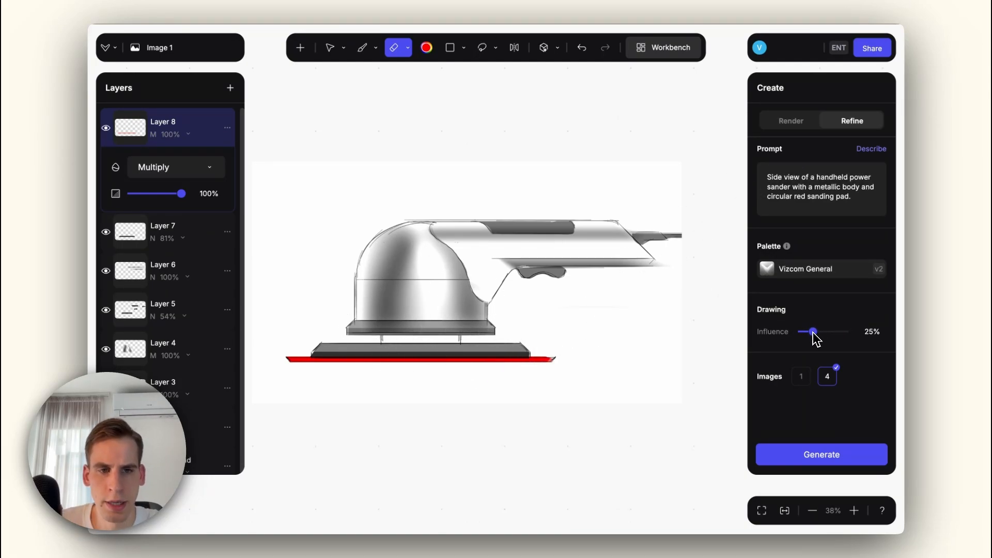
{"action": "left_click", "coordinate": [814, 458]}
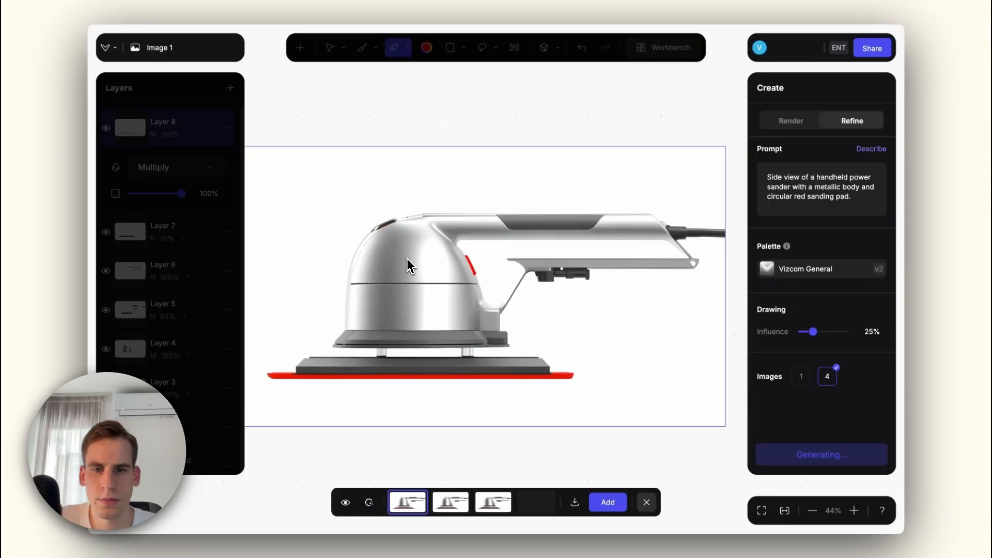
{"action": "key", "text": "Right"}
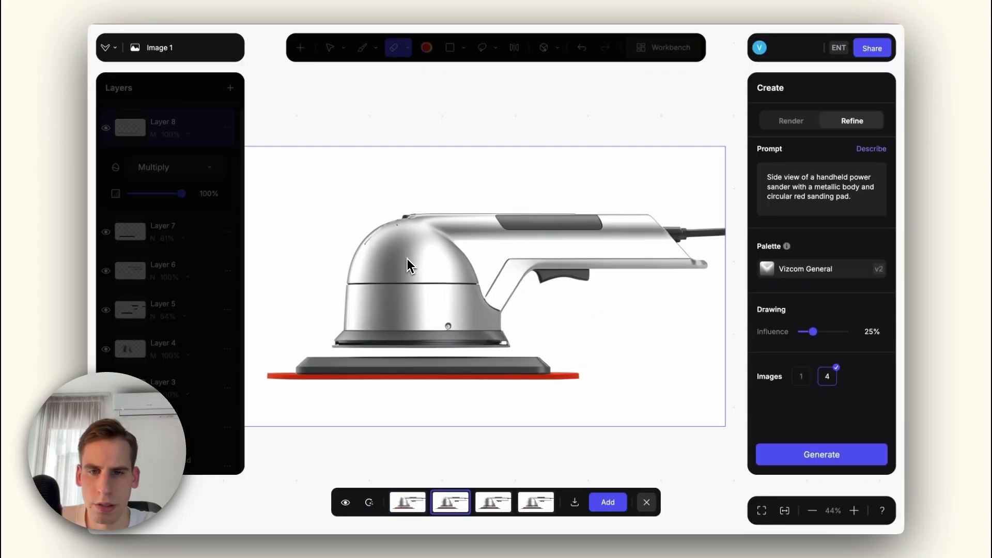
Compare the four generated sander images with each other and with the original drawing, and close the preview without adding one.
{"action": "key", "text": "Right"}
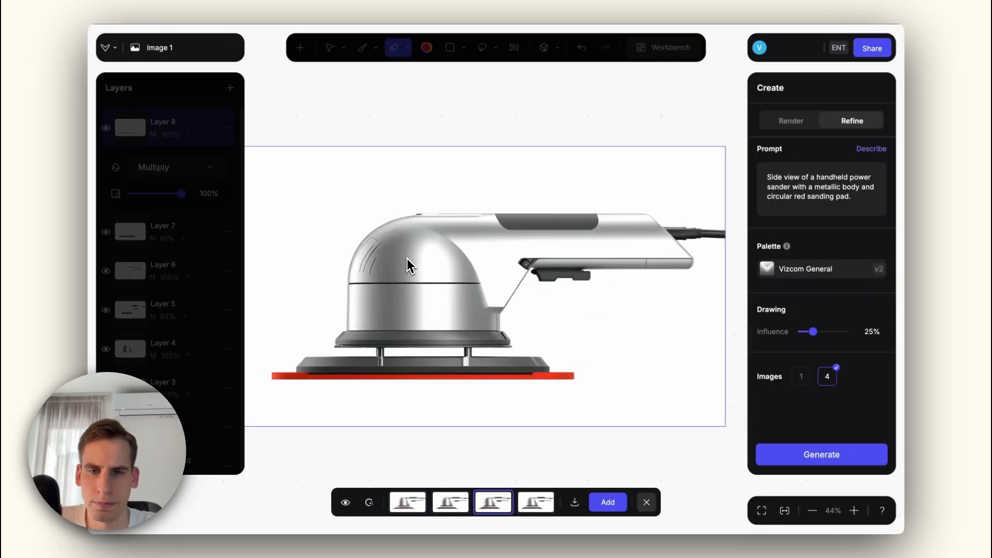
{"action": "left_click", "coordinate": [345, 504]}
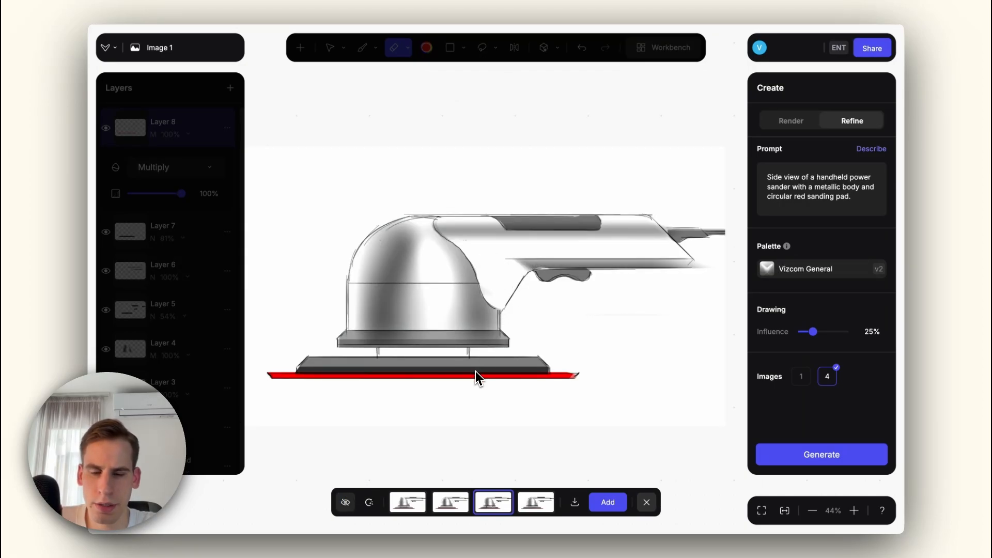
{"action": "left_click", "coordinate": [524, 510]}
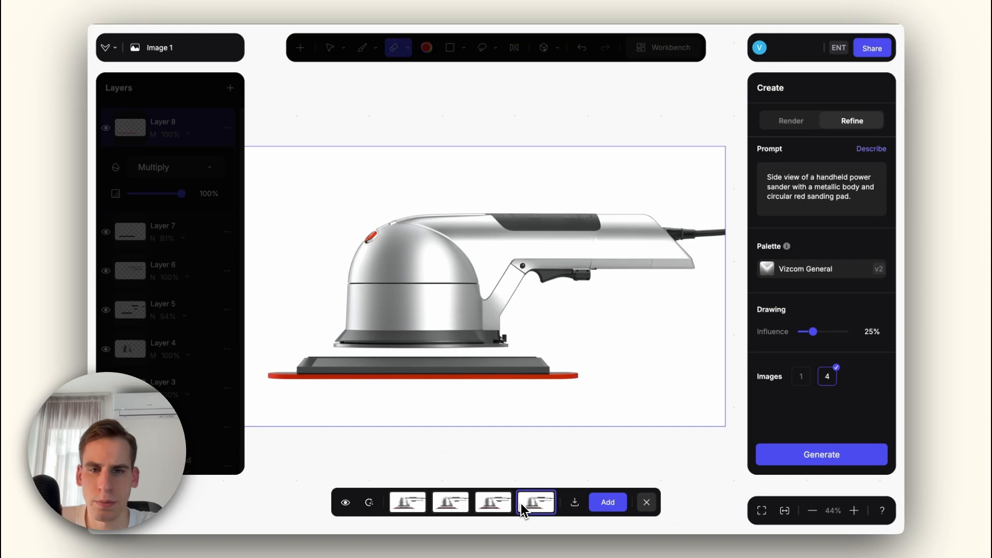
{"action": "left_click", "coordinate": [497, 507]}
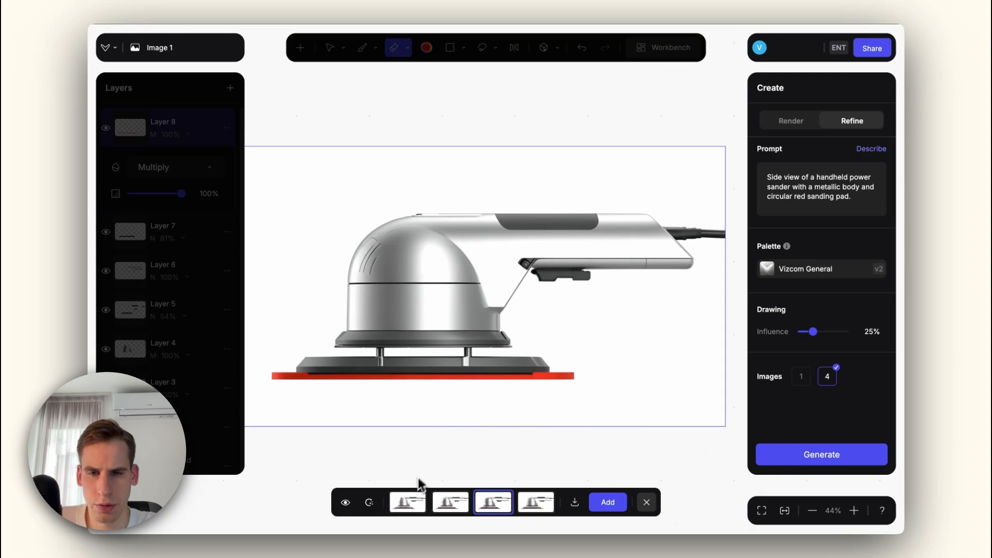
{"action": "left_click", "coordinate": [410, 508]}
{"action": "left_click", "coordinate": [448, 506]}
{"action": "left_click", "coordinate": [492, 507]}
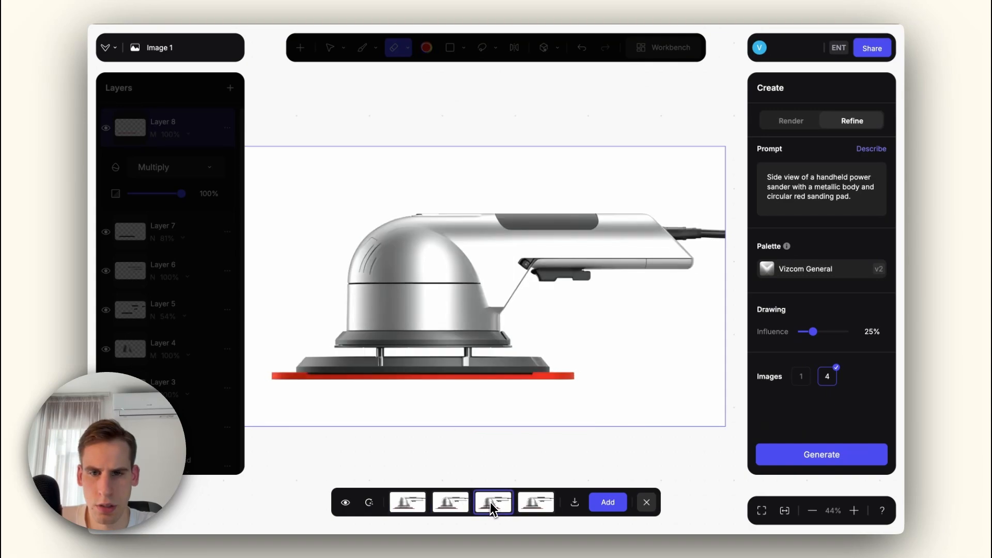
{"action": "left_click", "coordinate": [532, 506]}
{"action": "left_click", "coordinate": [493, 509]}
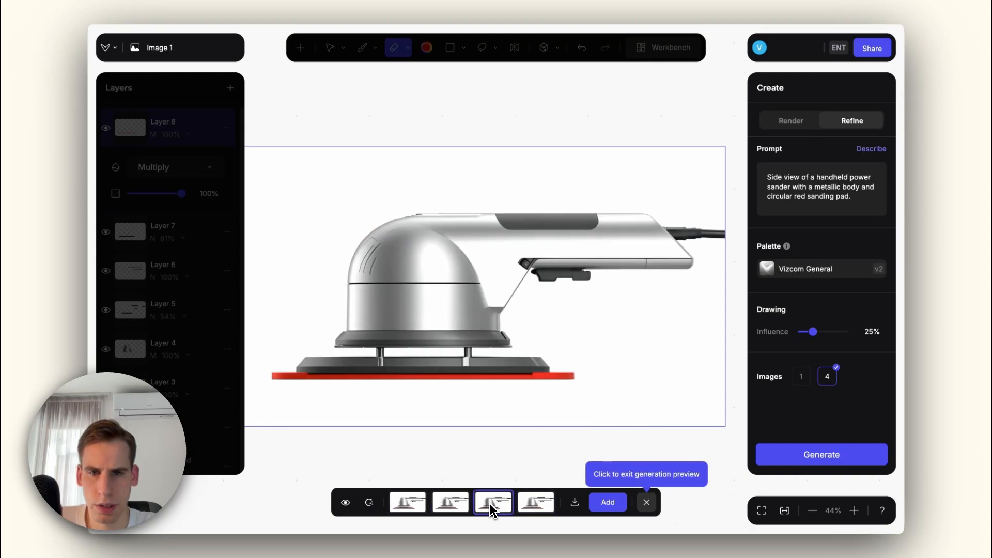
{"action": "left_click", "coordinate": [458, 509]}
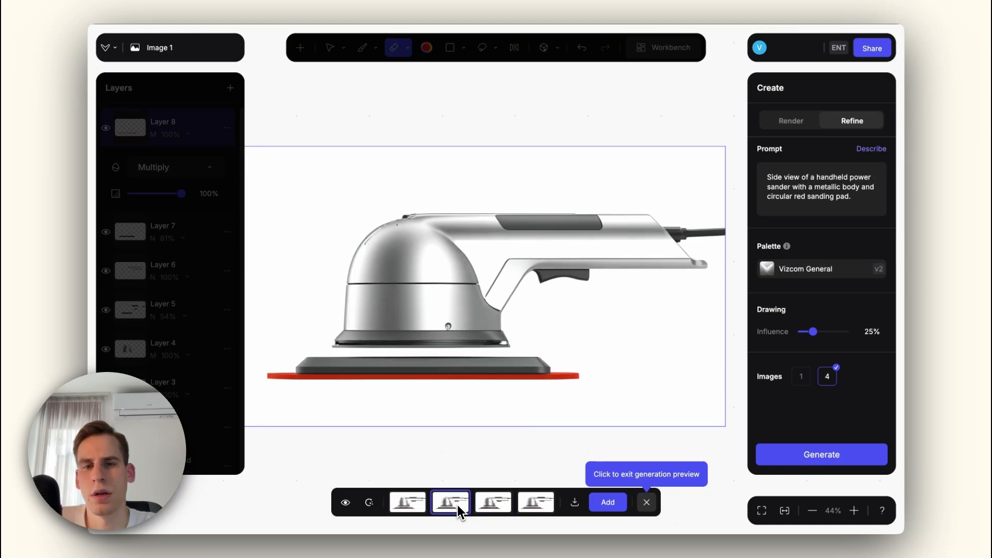
{"action": "left_click", "coordinate": [493, 508]}
{"action": "left_click", "coordinate": [537, 508]}
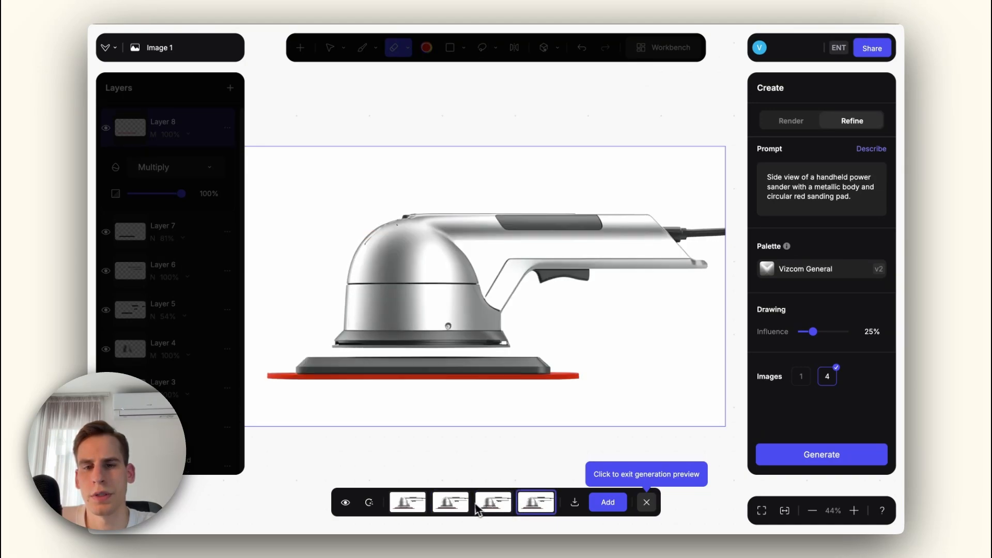
{"action": "left_click", "coordinate": [451, 506]}
{"action": "left_click", "coordinate": [411, 506]}
{"action": "left_click", "coordinate": [446, 506]}
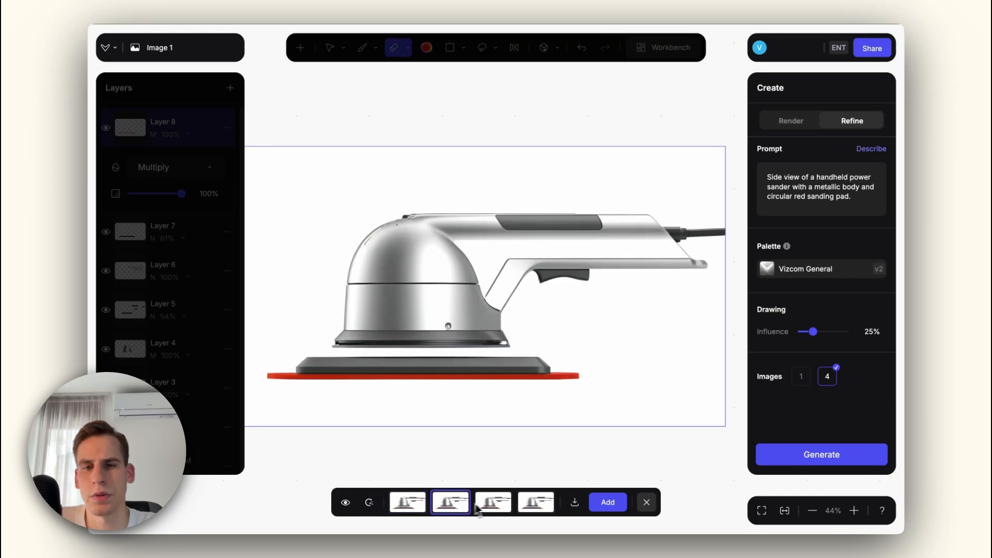
{"action": "left_click", "coordinate": [646, 502]}
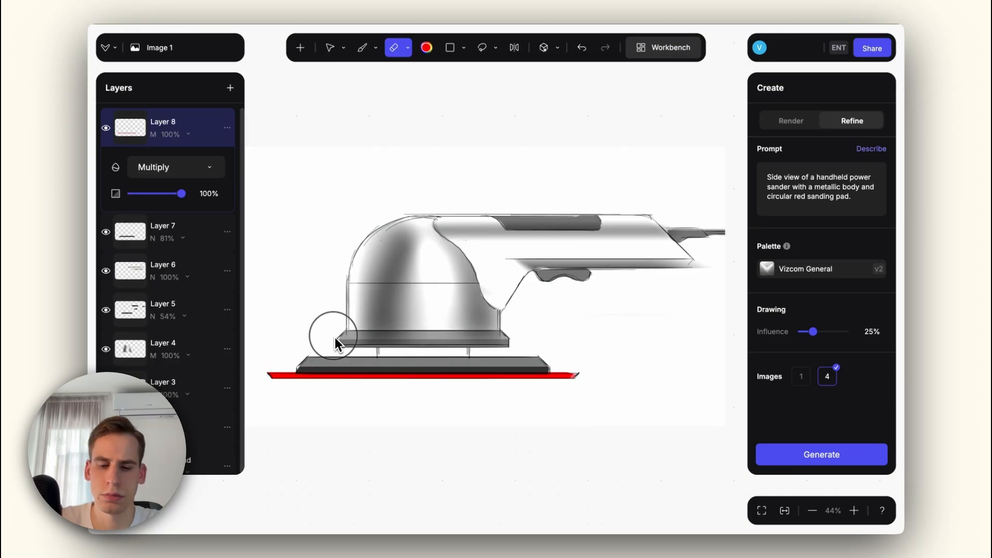
Add a new layer above the red fill layer and set its blend mode to Multiply.
{"action": "key", "text": "shift+n"}
{"action": "left_click", "coordinate": [186, 134]}
{"action": "left_click", "coordinate": [179, 168]}
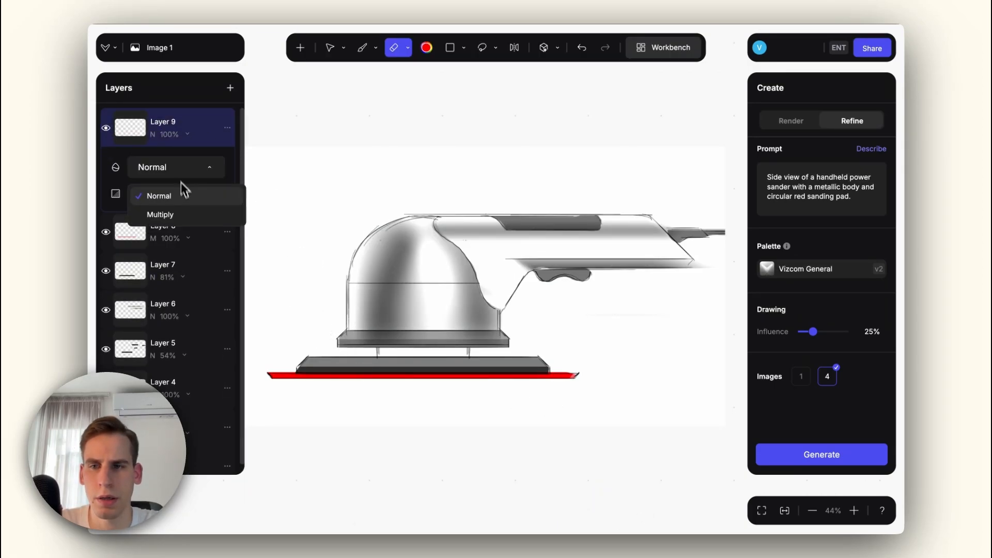
{"action": "left_click", "coordinate": [164, 214]}
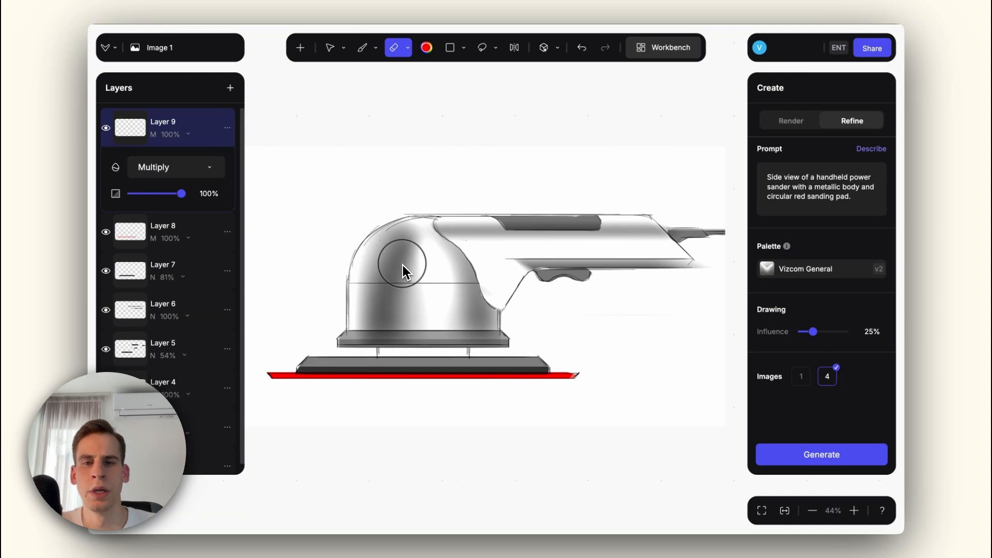
Brush a flat light grey tone over the whole handle, including the neck where it meets the dome.
{"action": "key", "text": "b"}
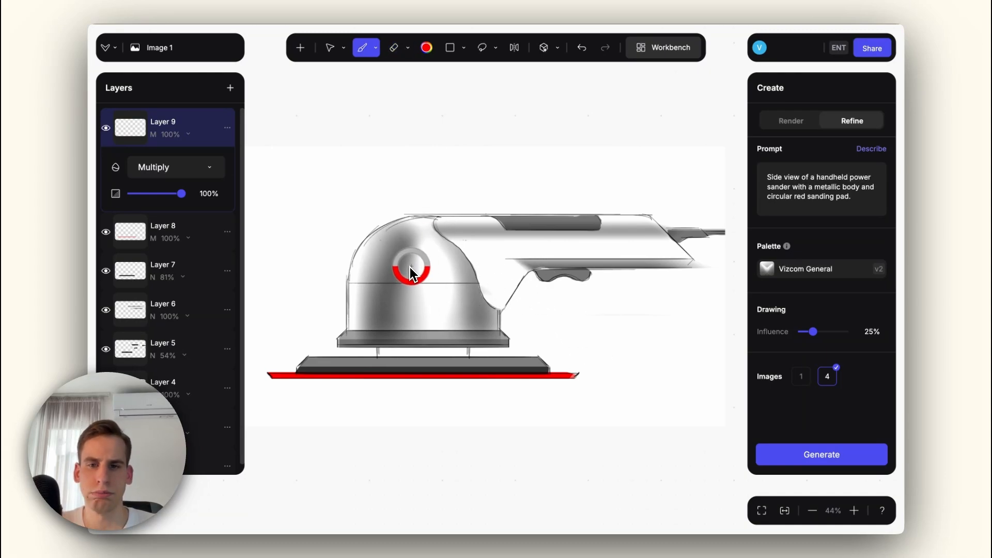
{"action": "left_click_drag", "start_coordinate": [460, 225], "coordinate": [644, 240]}
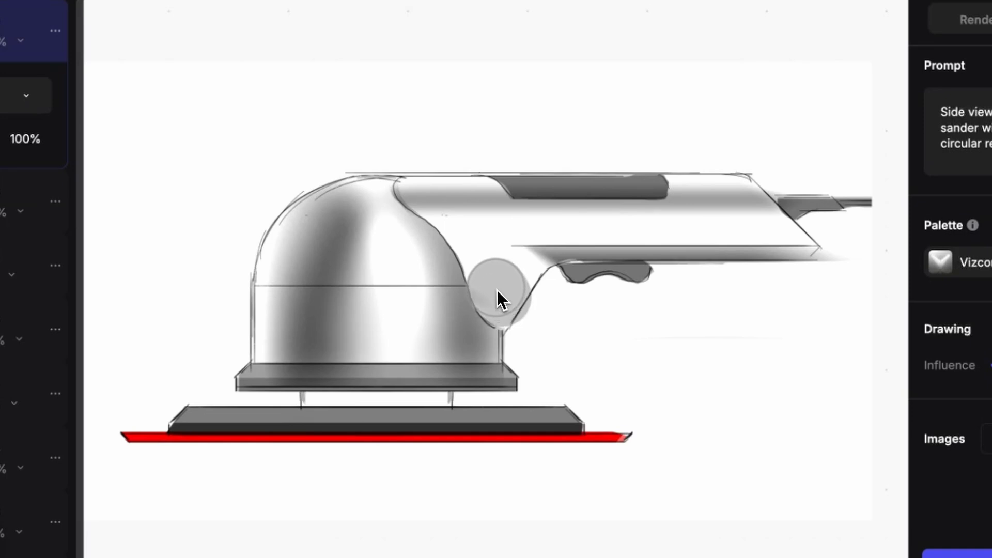
{"action": "mouse_move", "coordinate": [497, 290]}
{"action": "left_mouse_down"}
{"action": "mouse_move", "coordinate": [462, 233]}
{"action": "mouse_move", "coordinate": [429, 211]}
{"action": "mouse_move", "coordinate": [454, 206]}
{"action": "left_mouse_up"}
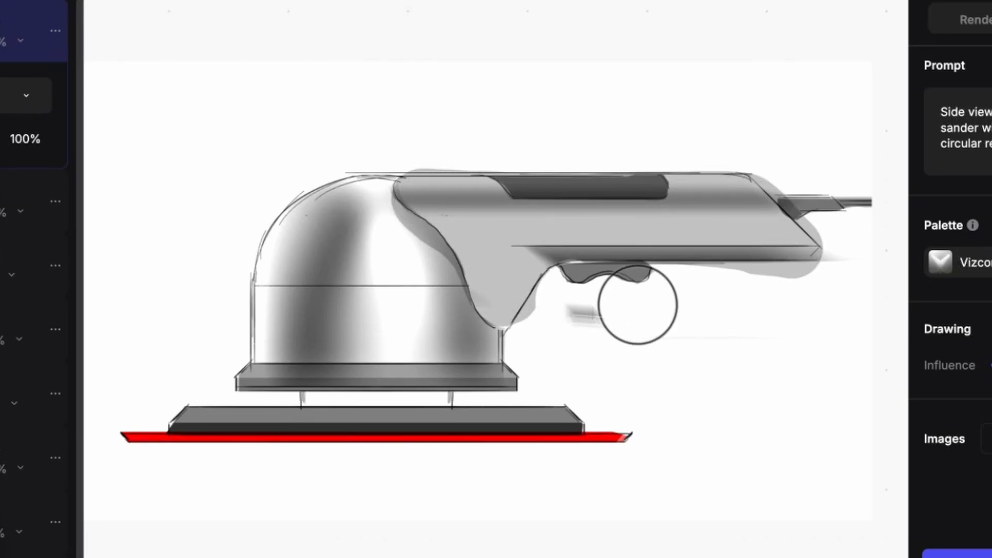
Erase the grey tone outside the handle's outline and set the layer's opacity to 62%.
{"action": "left_click_drag", "start_coordinate": [637, 305], "coordinate": [872, 243]}
{"action": "left_click_drag", "start_coordinate": [439, 310], "coordinate": [389, 246]}
{"action": "left_click_drag", "start_coordinate": [548, 334], "coordinate": [573, 305]}
{"action": "left_click_drag", "start_coordinate": [190, 193], "coordinate": [164, 193]}
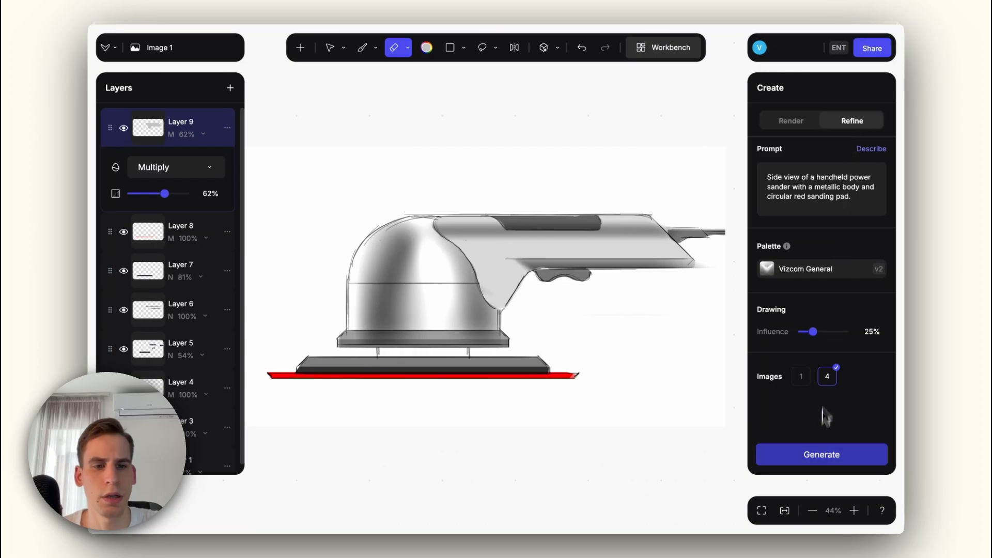
Generate four images from the toned drawing in Refine mode at 25% influence and browse through the results to the third one.
{"action": "left_click", "coordinate": [820, 458]}
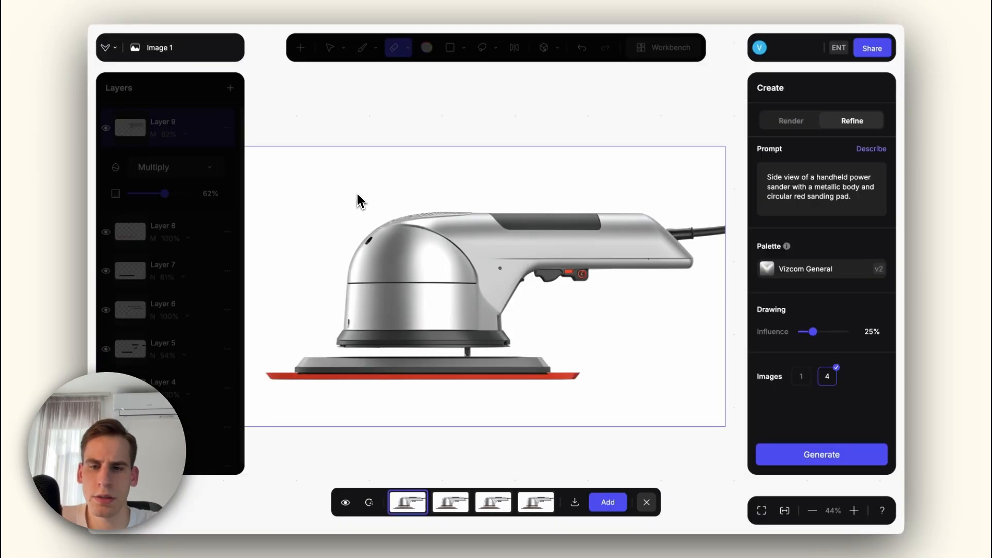
{"action": "key", "text": "Right"}
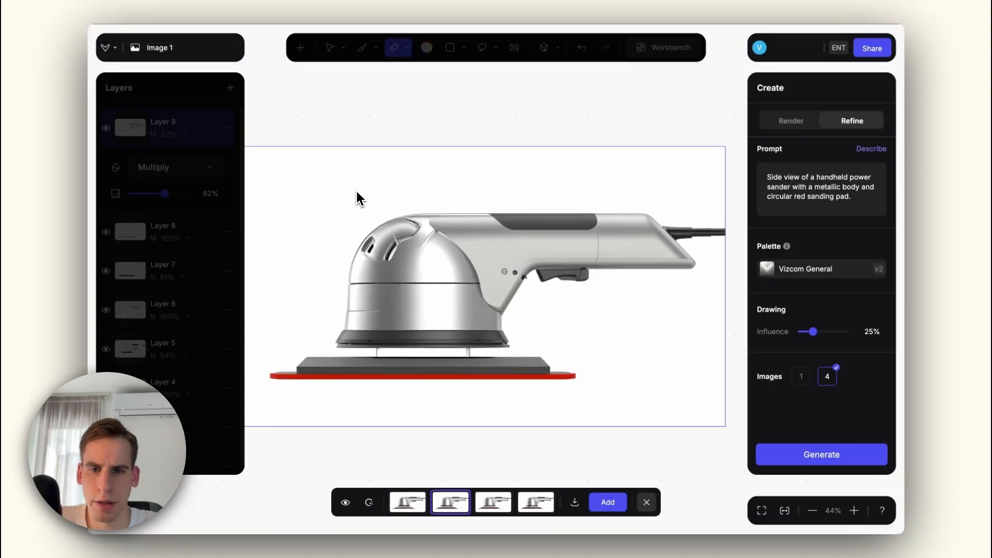
{"action": "key", "text": "Right"}
{"action": "key", "text": "Left"}
{"action": "key", "text": "Left"}
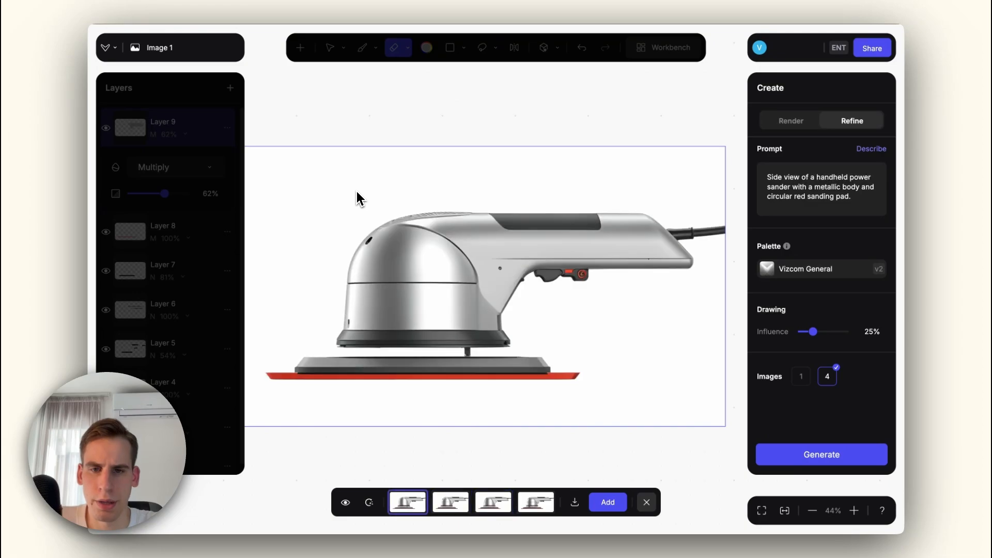
{"action": "key", "text": "Right"}
{"action": "key", "text": "Right"}
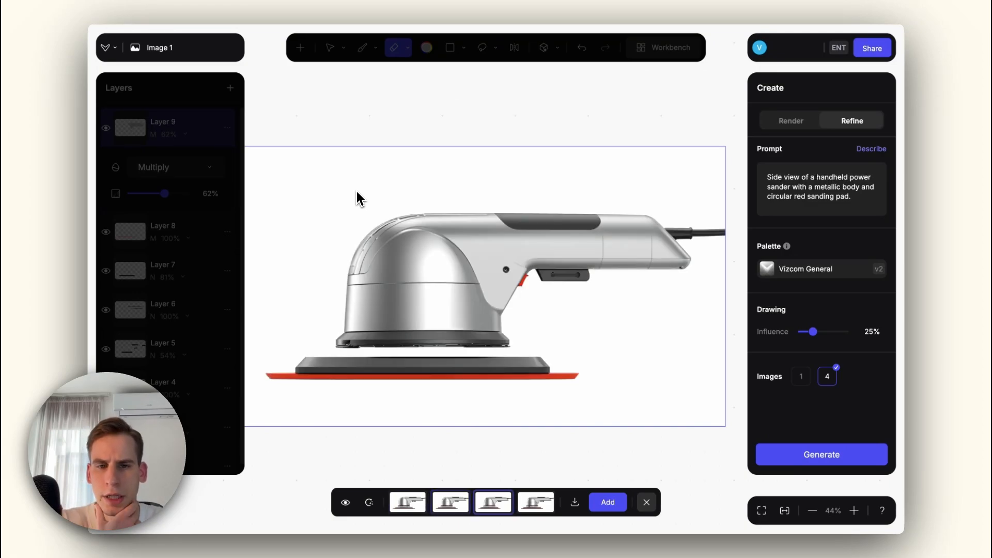
{"action": "key", "text": "Right"}
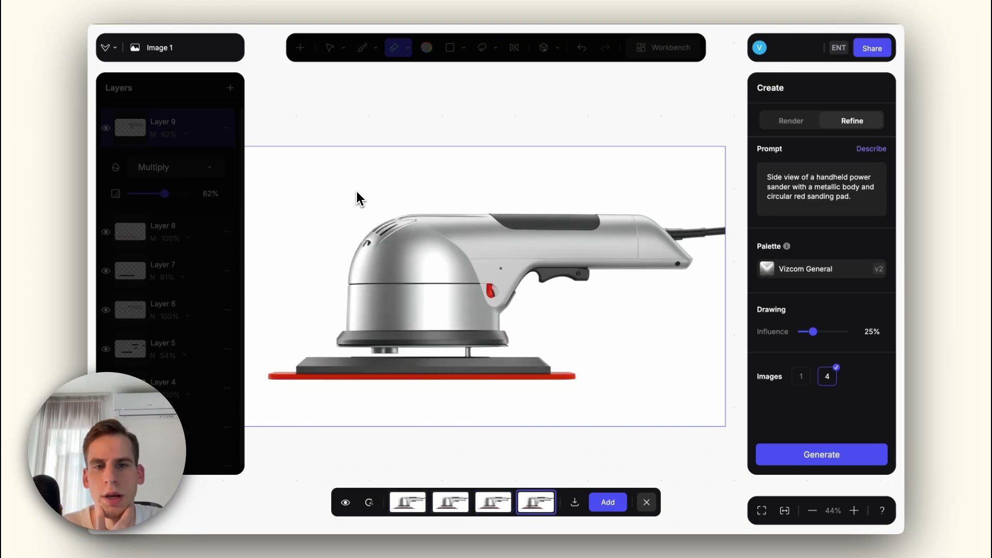
{"action": "key", "text": "Left"}
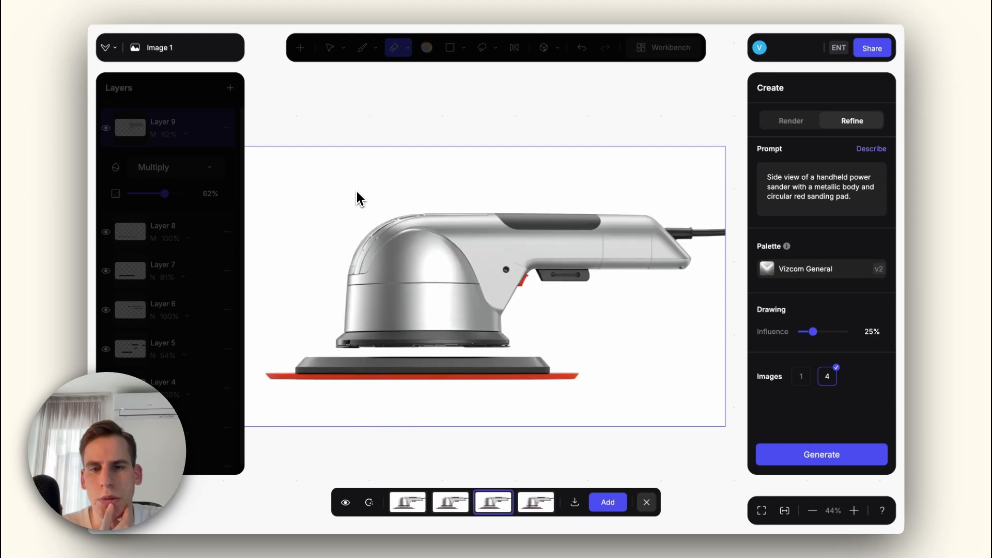
Compare the third generated image with the drawing by repeatedly hiding and showing the result.
{"action": "left_click", "coordinate": [343, 505]}
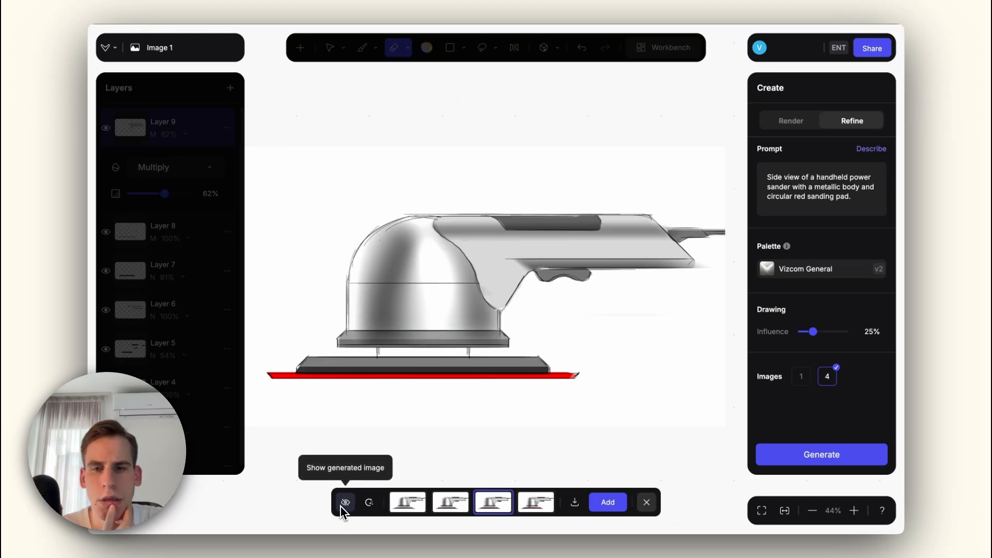
{"action": "left_click", "coordinate": [341, 506]}
{"action": "left_click", "coordinate": [341, 507]}
{"action": "left_click", "coordinate": [341, 506]}
{"action": "left_click", "coordinate": [340, 505]}
{"action": "left_click", "coordinate": [340, 505]}
Review the second, third and fourth results, add the third one as a layer, and exit the generation preview.
{"action": "left_click", "coordinate": [444, 506]}
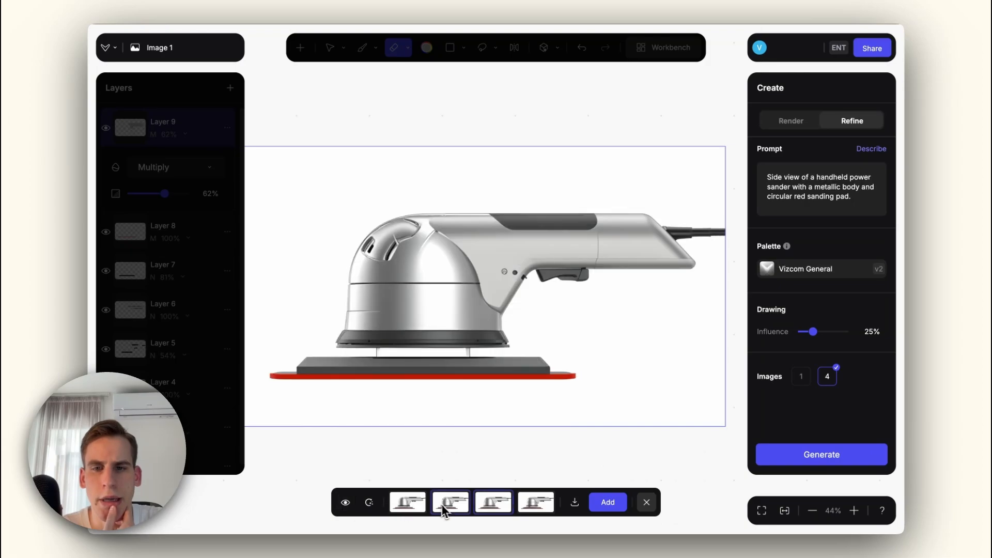
{"action": "left_click", "coordinate": [492, 505]}
{"action": "left_click", "coordinate": [532, 506]}
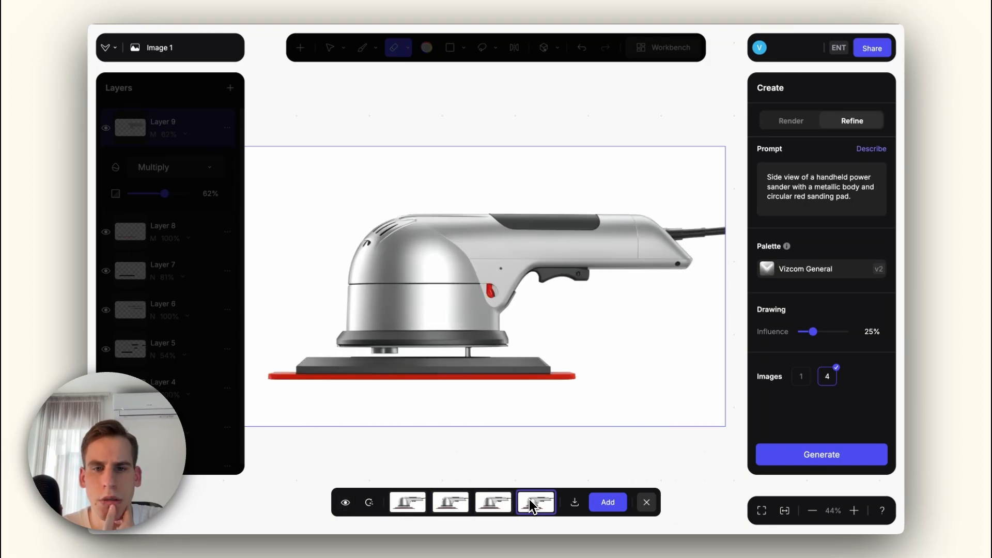
{"action": "left_click", "coordinate": [486, 505]}
{"action": "left_click", "coordinate": [522, 504]}
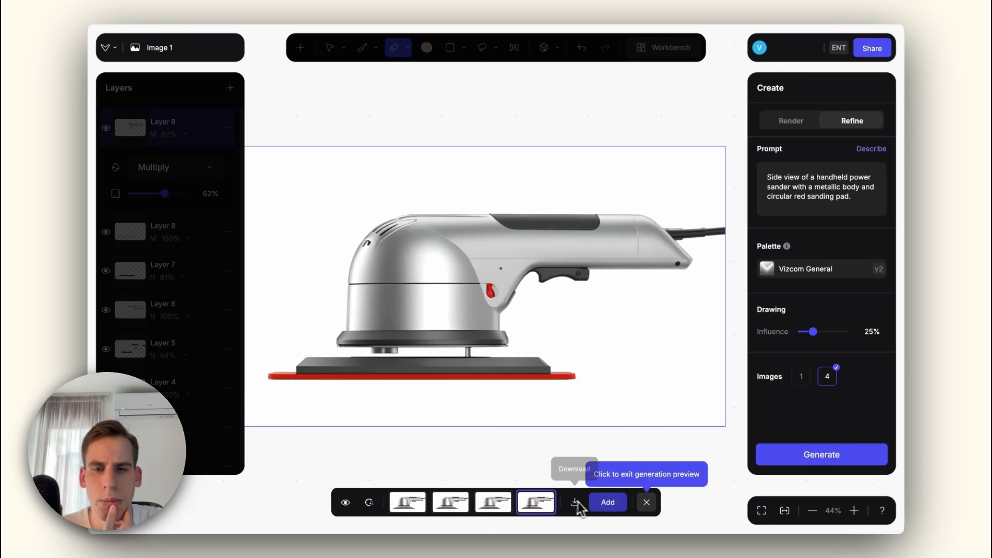
{"action": "left_click", "coordinate": [494, 504]}
{"action": "left_click", "coordinate": [612, 505]}
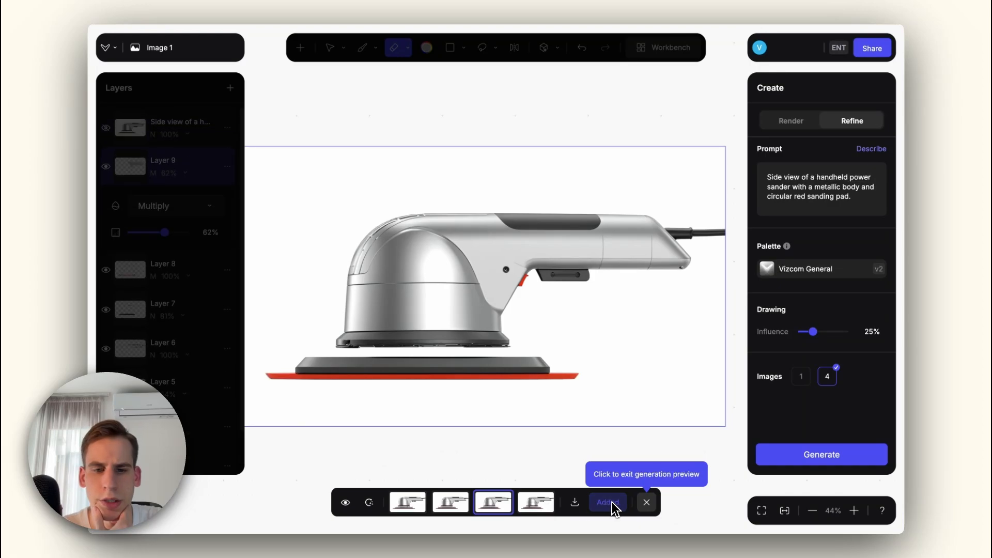
{"action": "left_click", "coordinate": [646, 503]}
Change the palette to Exterior and set the drawing influence to 55%.
{"action": "left_click", "coordinate": [805, 280]}
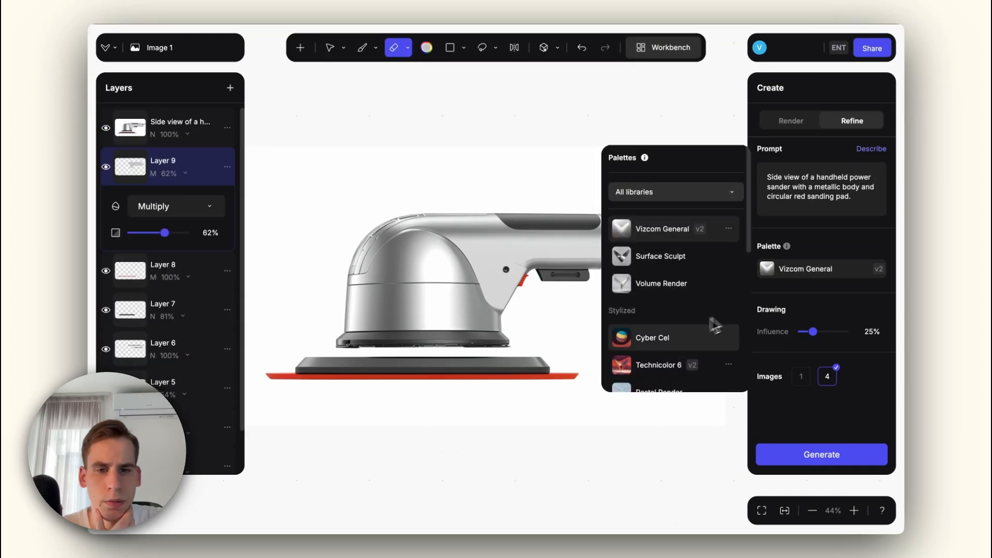
{"action": "scroll", "coordinate": [688, 337], "scroll_direction": "down", "scroll_amount": 5}
{"action": "left_click", "coordinate": [661, 310]}
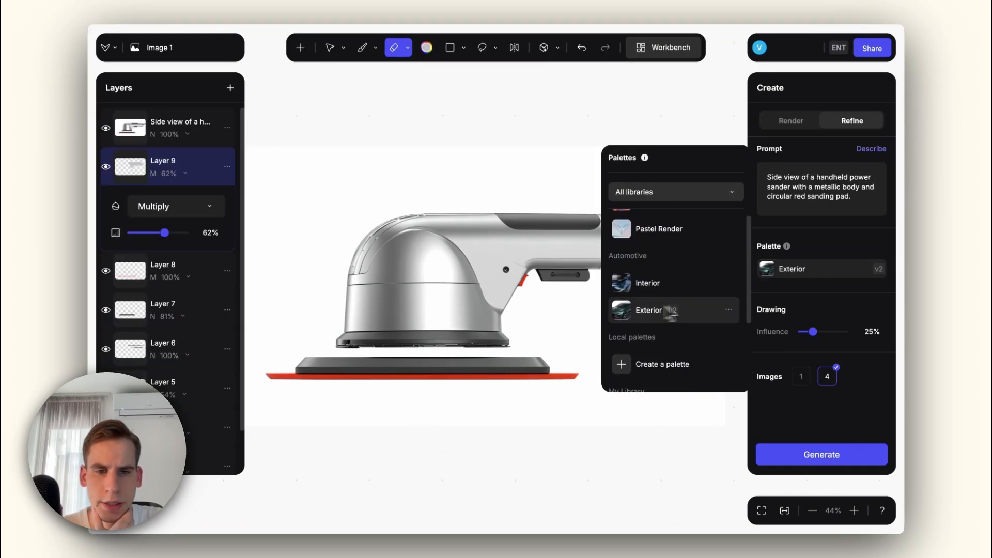
{"action": "left_click", "coordinate": [826, 332]}
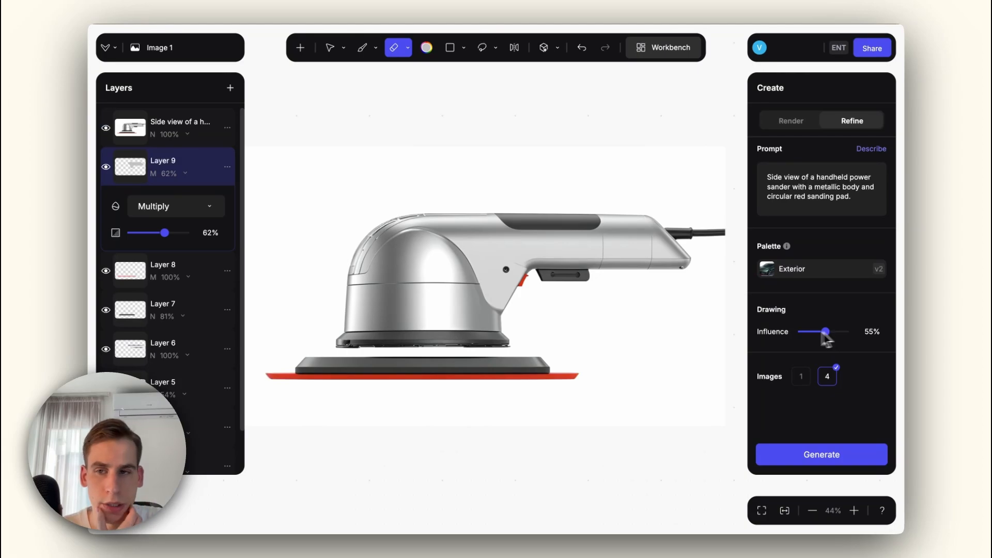
Hide the added render layer, generate four images from the drawing, and browse the results, returning to the second one.
{"action": "left_click", "coordinate": [106, 128]}
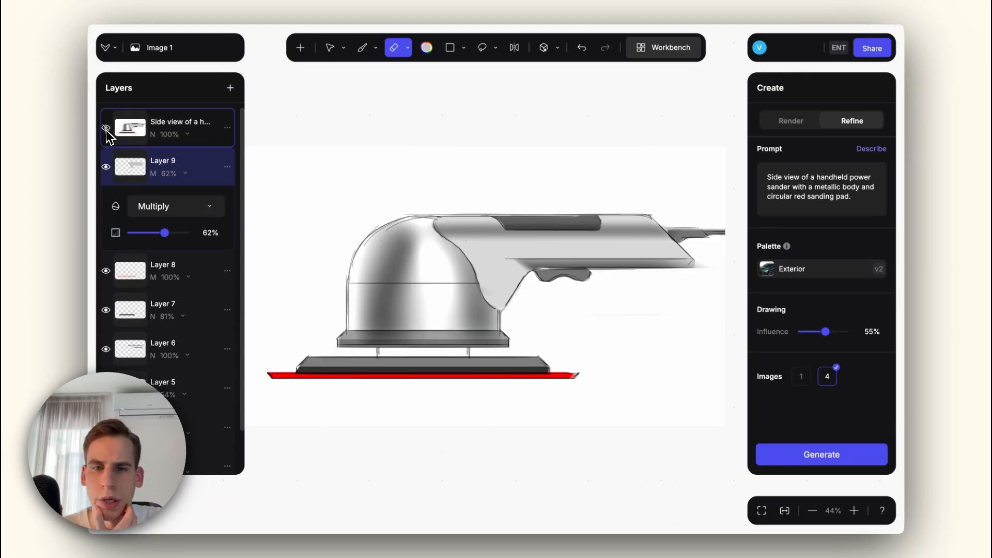
{"action": "left_click", "coordinate": [827, 458]}
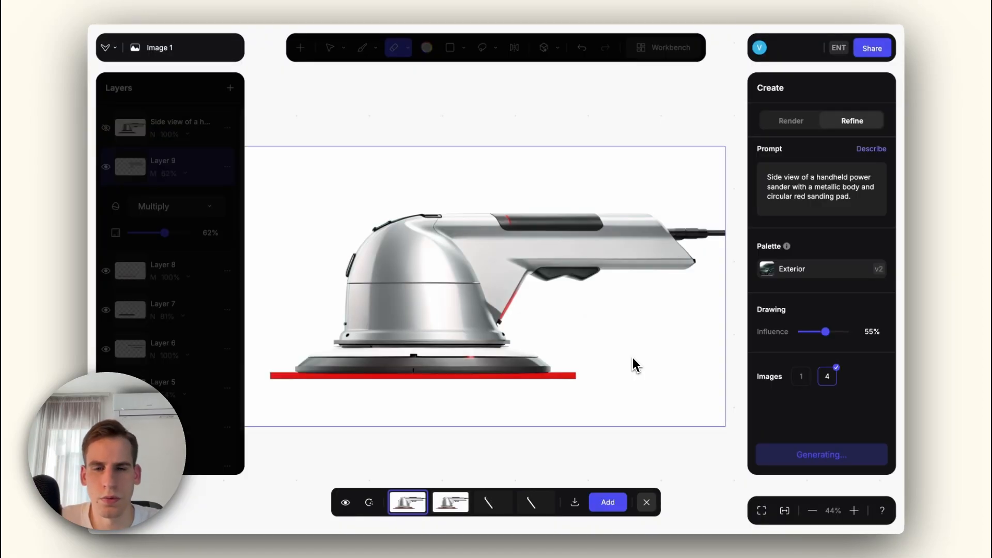
{"action": "key", "text": "Right"}
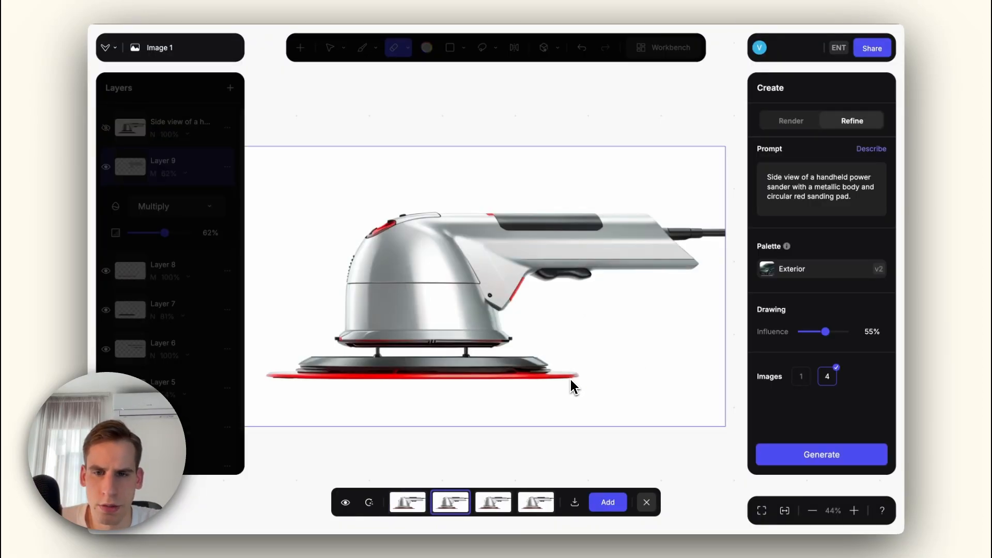
{"action": "key", "text": "Right"}
{"action": "key", "text": "Right"}
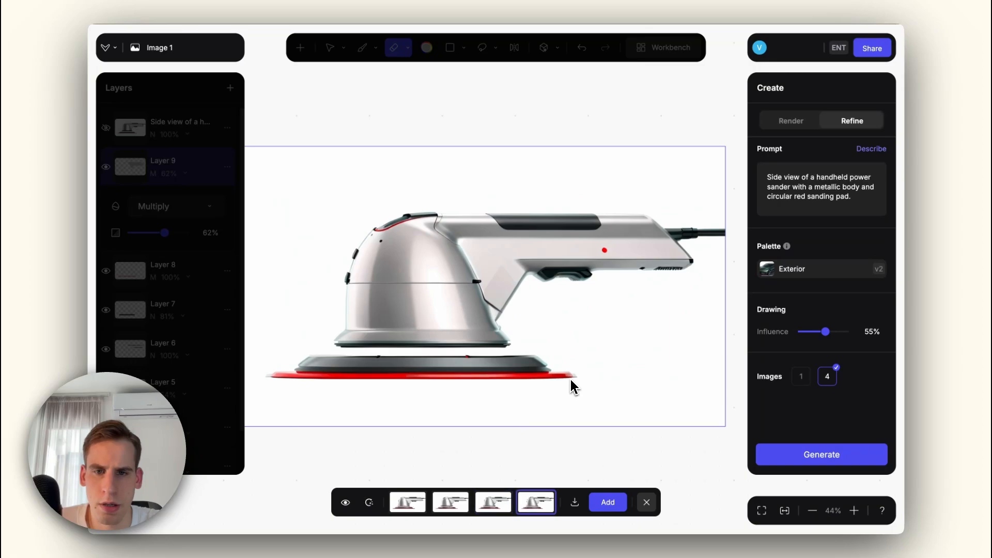
{"action": "key", "text": "Left"}
{"action": "key", "text": "Left"}
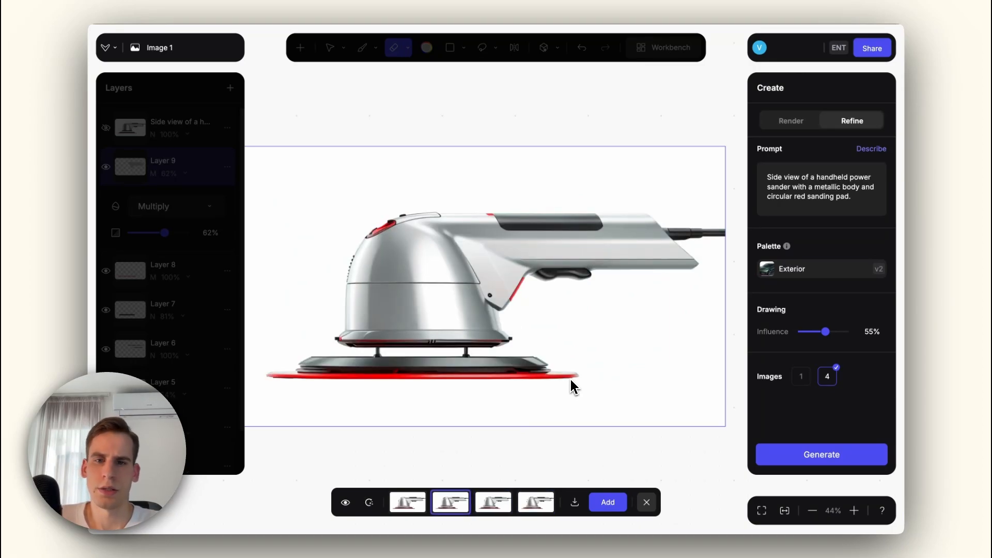
Compare the first three generated results, add the first one as a layer, and exit the generation preview.
{"action": "key", "text": "Left"}
{"action": "key", "text": "Right"}
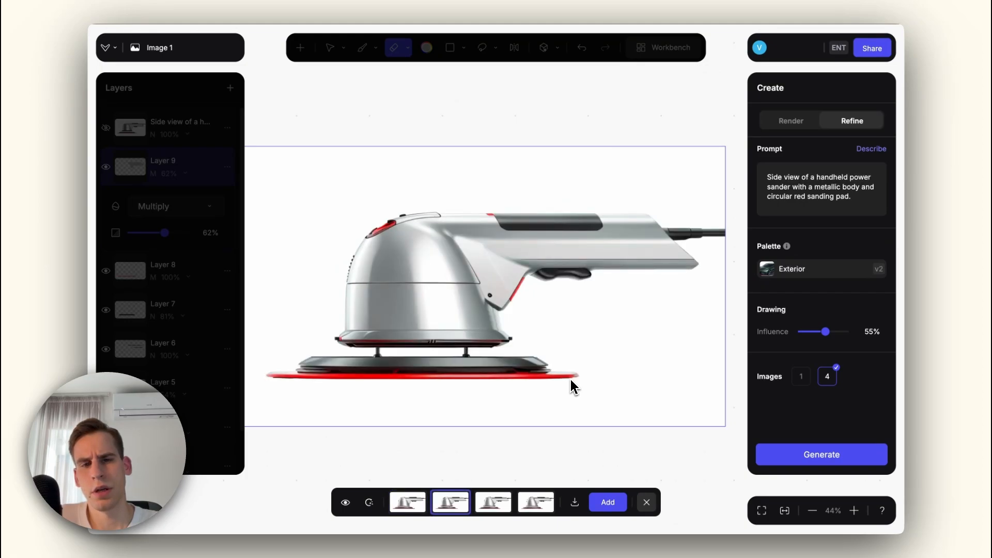
{"action": "key", "text": "Right"}
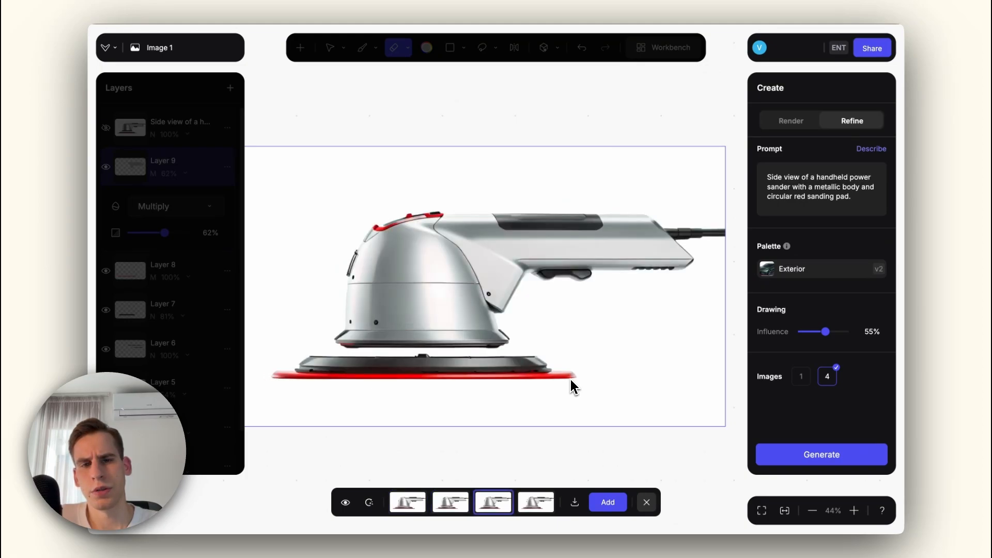
{"action": "key", "text": "Left"}
{"action": "key", "text": "Left"}
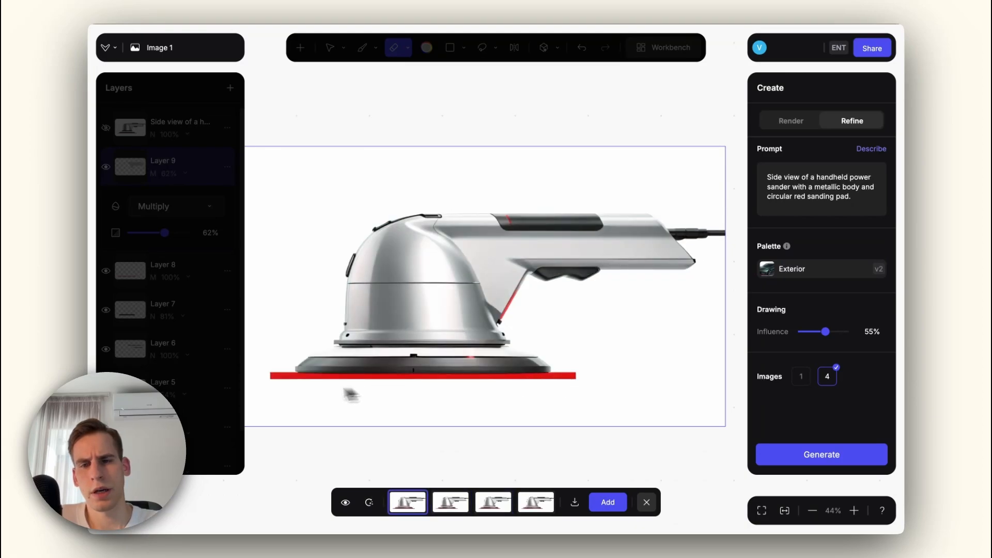
{"action": "key", "text": "Right"}
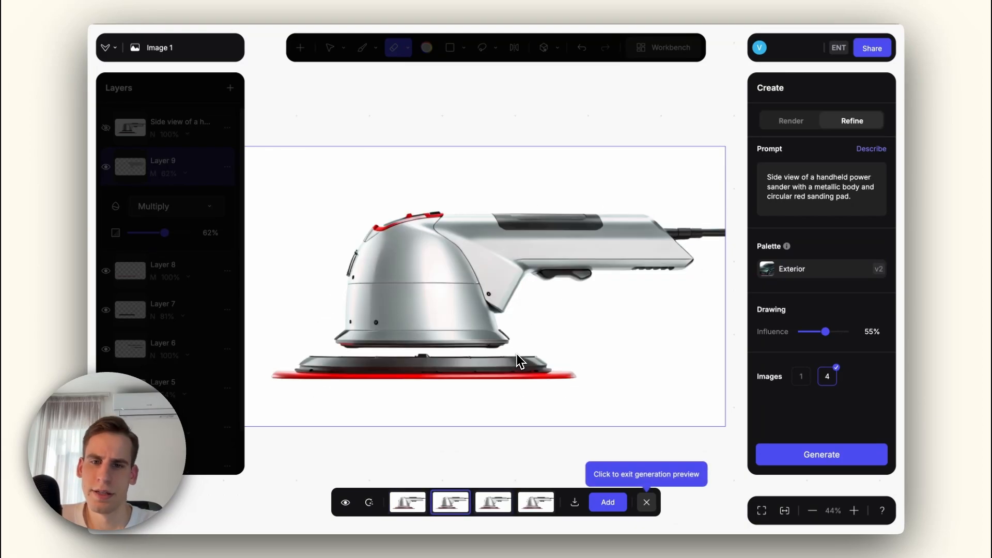
{"action": "key", "text": "Left"}
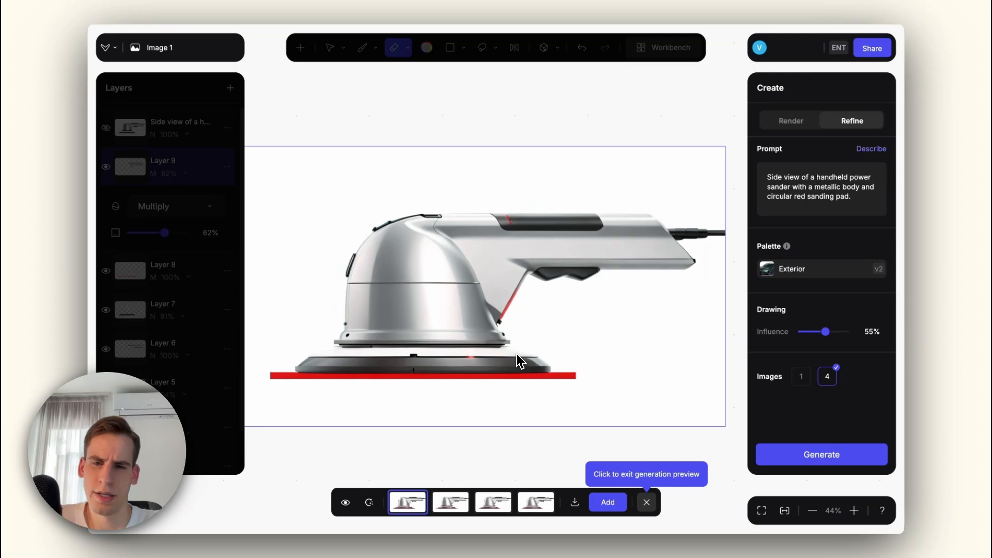
{"action": "left_click", "coordinate": [614, 505]}
{"action": "left_click", "coordinate": [647, 503]}
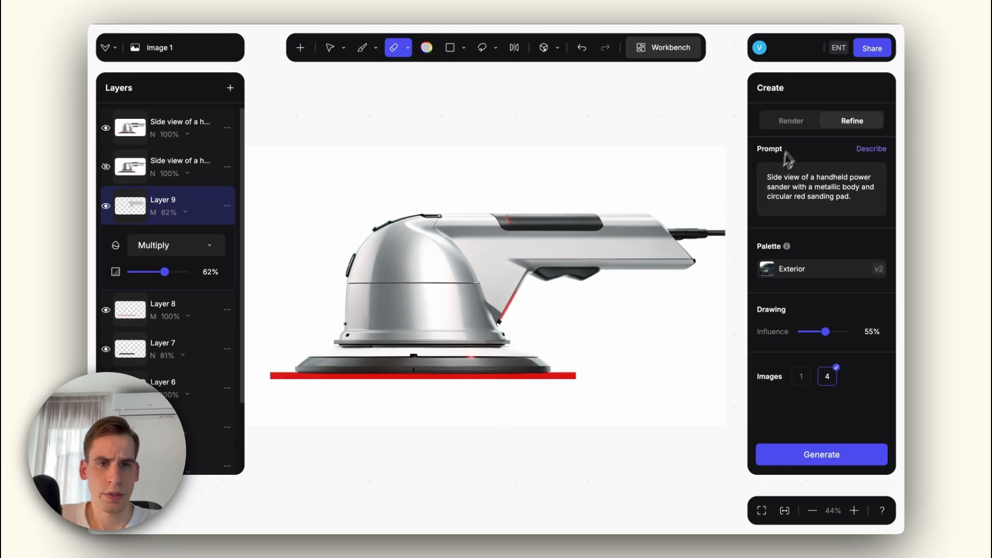
Switch to Render mode, choose the Vizcom General palette, and set the drawing influence to 70%.
{"action": "left_click", "coordinate": [802, 127]}
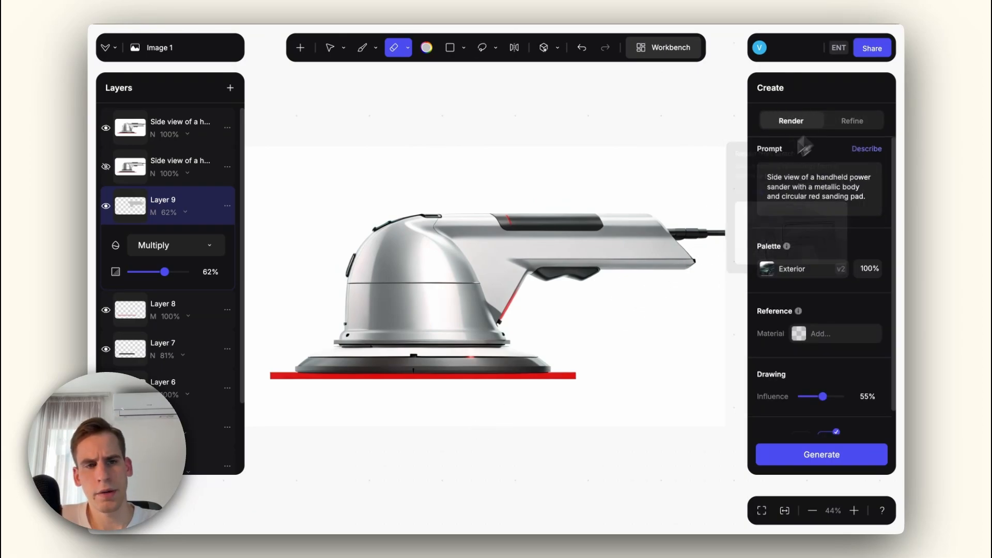
{"action": "left_click", "coordinate": [794, 277]}
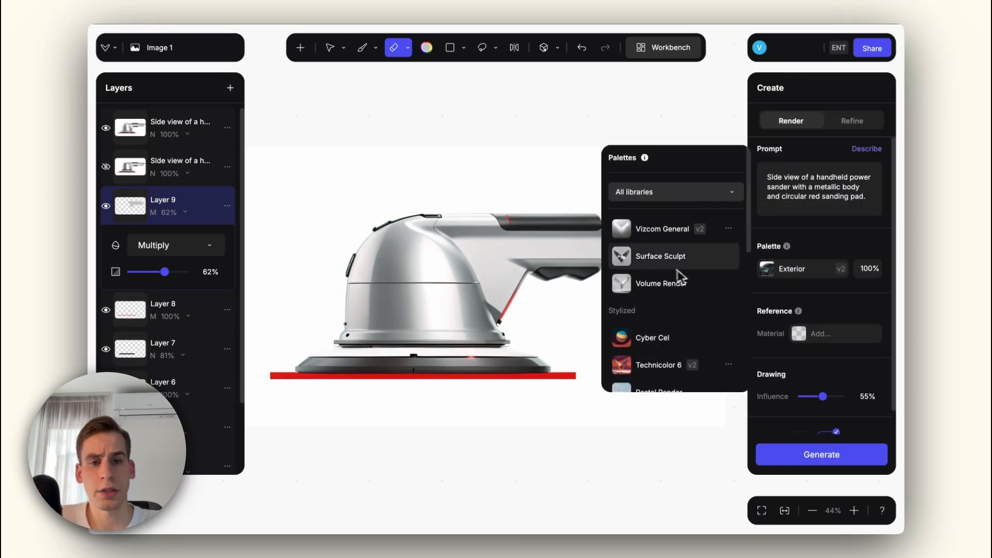
{"action": "left_click", "coordinate": [669, 228]}
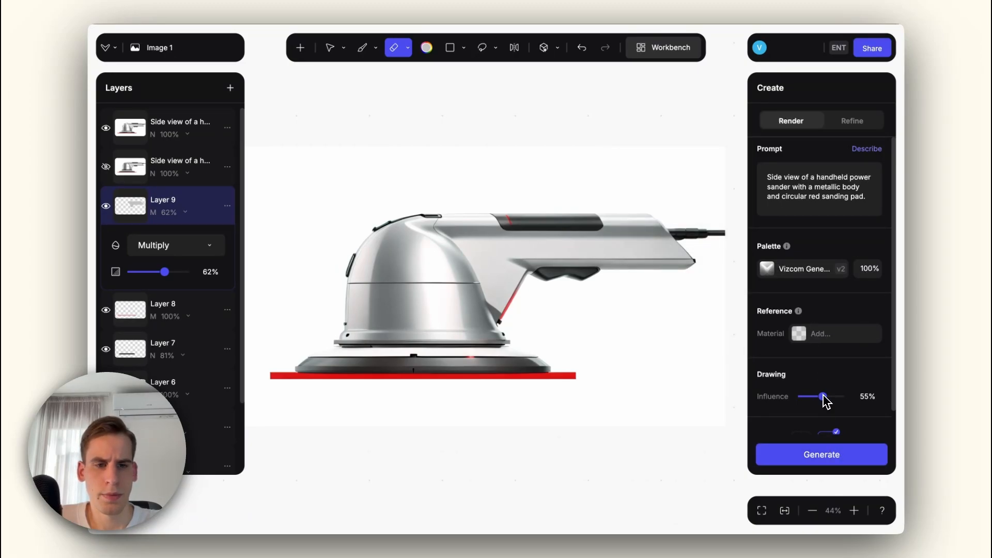
{"action": "left_click_drag", "start_coordinate": [822, 396], "coordinate": [837, 397]}
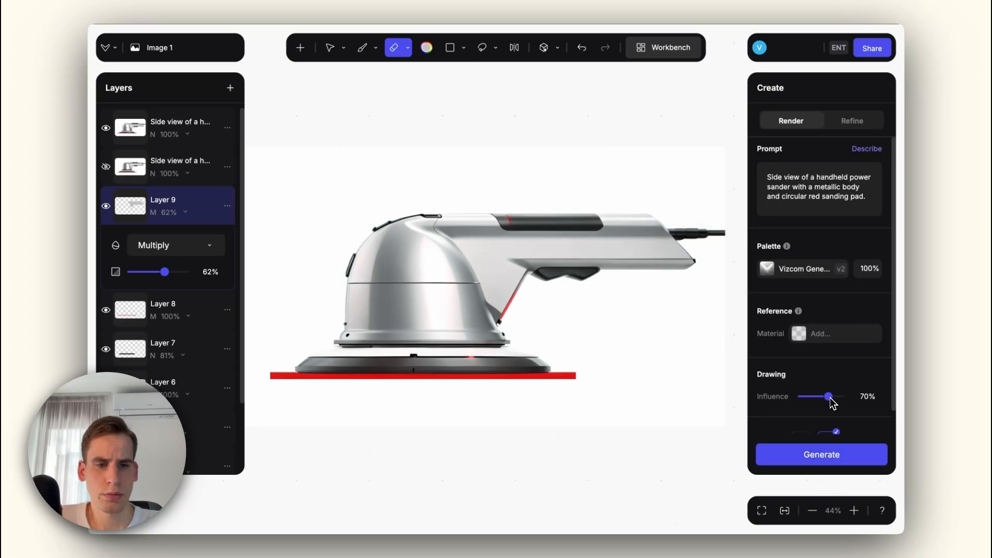
Generate four images with the Vizcom General palette, browse the first three, and exit the preview without adding any.
{"action": "left_click", "coordinate": [830, 458]}
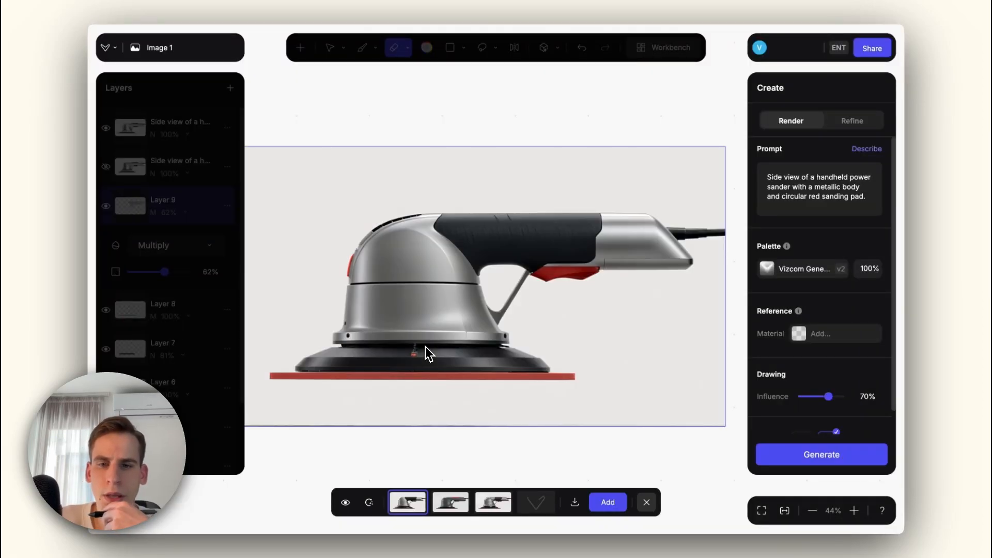
{"action": "key", "text": "Right"}
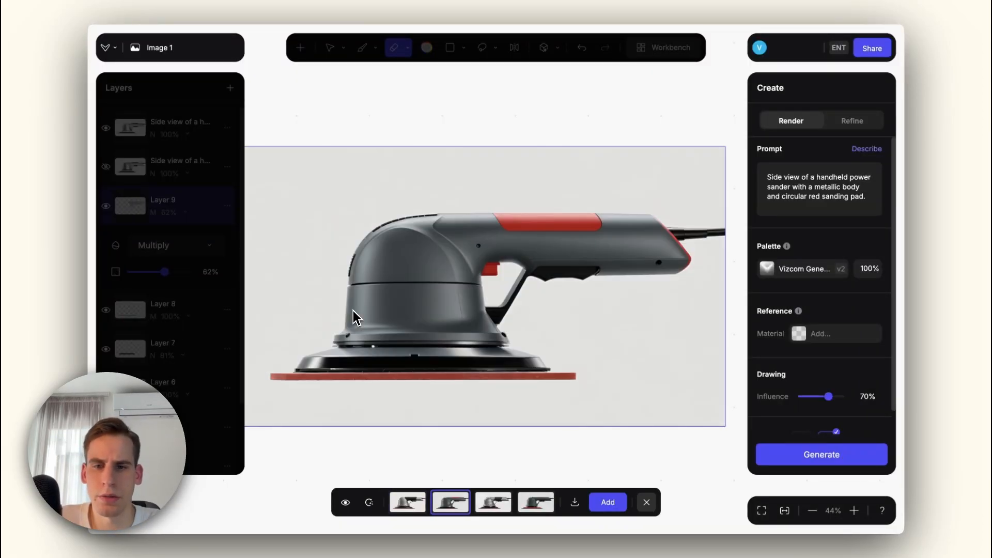
{"action": "key", "text": "Right"}
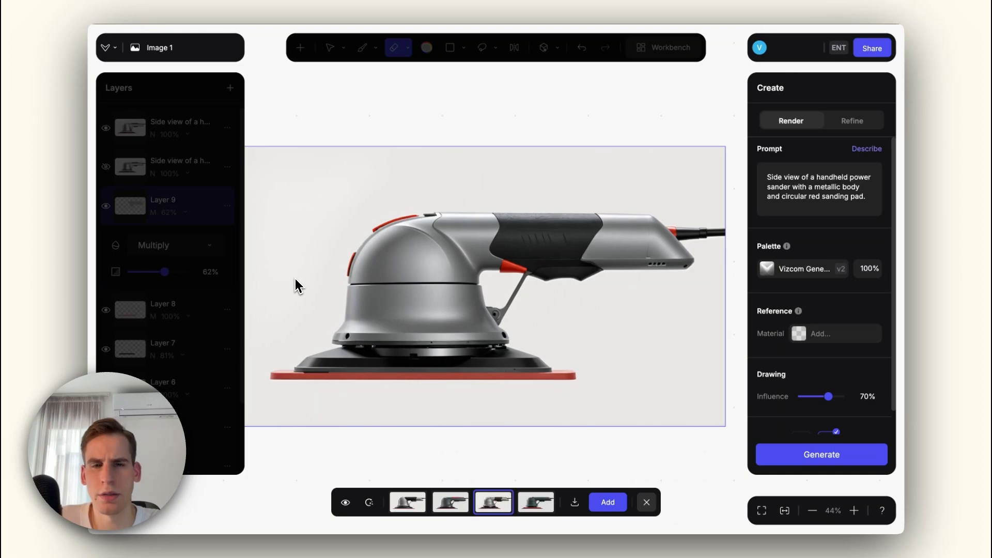
{"action": "key", "text": "Left"}
{"action": "key", "text": "Left"}
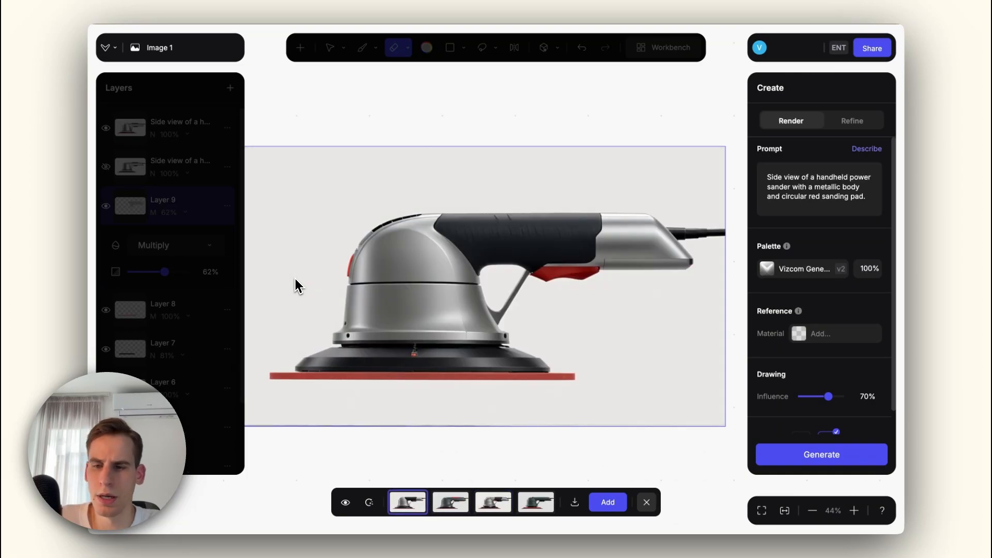
{"action": "left_click", "coordinate": [646, 502]}
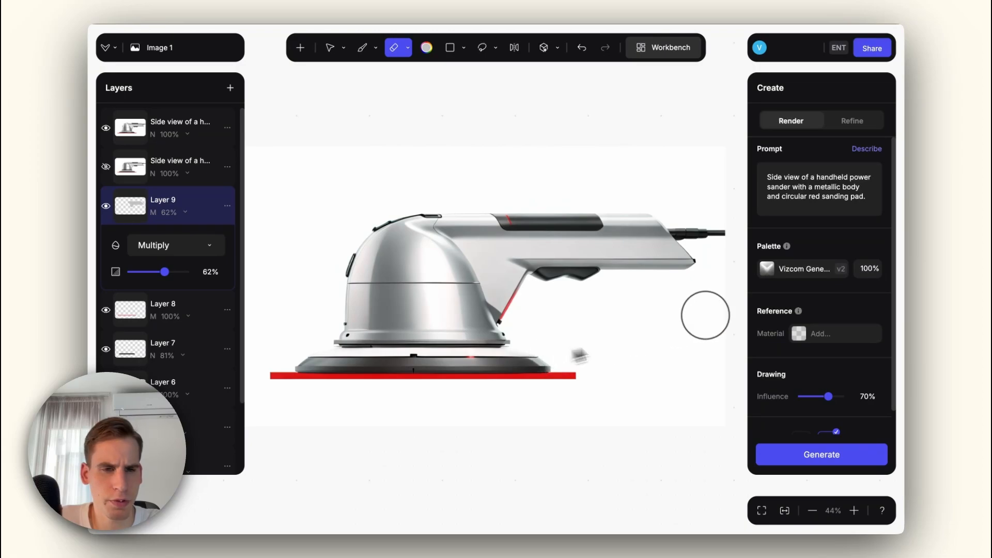
Set the palette influence to 50%, generate four new images, and inspect the first three results.
{"action": "left_click", "coordinate": [877, 276]}
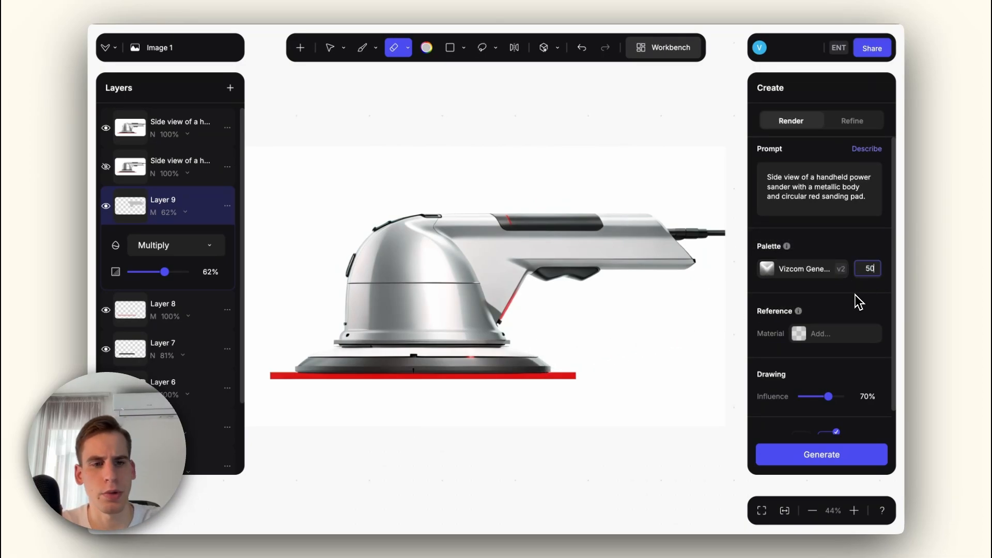
{"action": "left_click", "coordinate": [838, 457]}
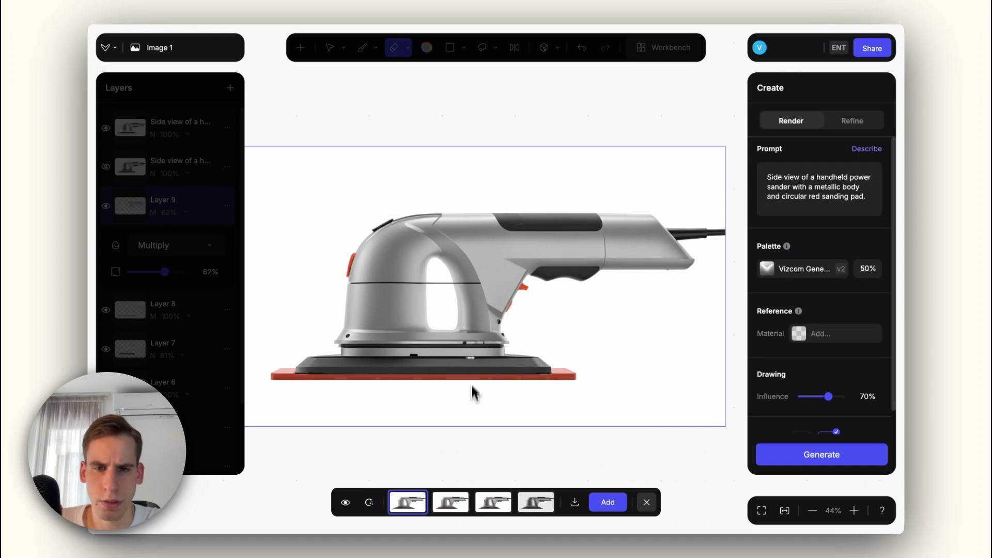
{"action": "scroll", "coordinate": [491, 276], "scroll_direction": "up", "scroll_amount": 5}
{"action": "scroll", "coordinate": [491, 275], "scroll_direction": "down", "scroll_amount": 5}
{"action": "key", "text": "Right"}
{"action": "key", "text": "Right"}
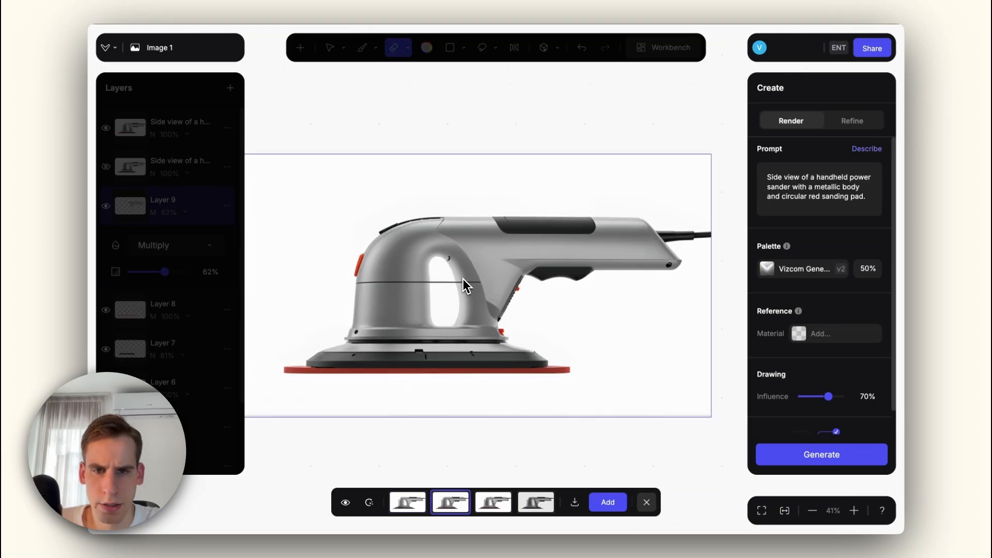
{"action": "scroll", "coordinate": [463, 279], "scroll_direction": "up", "scroll_amount": 3}
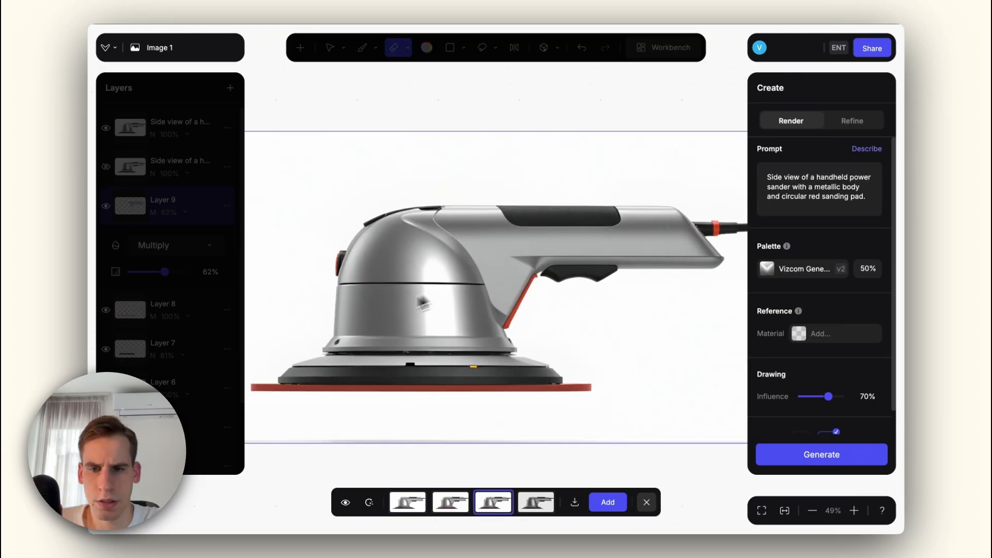
{"action": "scroll", "coordinate": [353, 315], "scroll_direction": "down", "scroll_amount": 4}
{"action": "scroll", "coordinate": [337, 311], "scroll_direction": "up", "scroll_amount": 3}
{"action": "scroll", "coordinate": [337, 311], "scroll_direction": "down", "scroll_amount": 1}
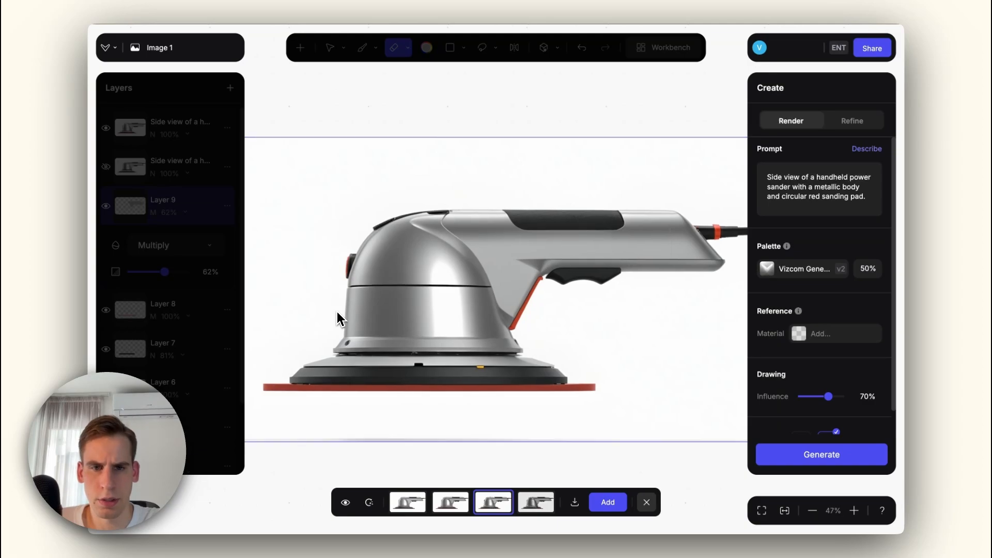
Compare the sander body's shape across the first, second and third generated results.
{"action": "key", "text": "Left"}
{"action": "key", "text": "Left"}
{"action": "key", "text": "Right"}
{"action": "key", "text": "Right"}
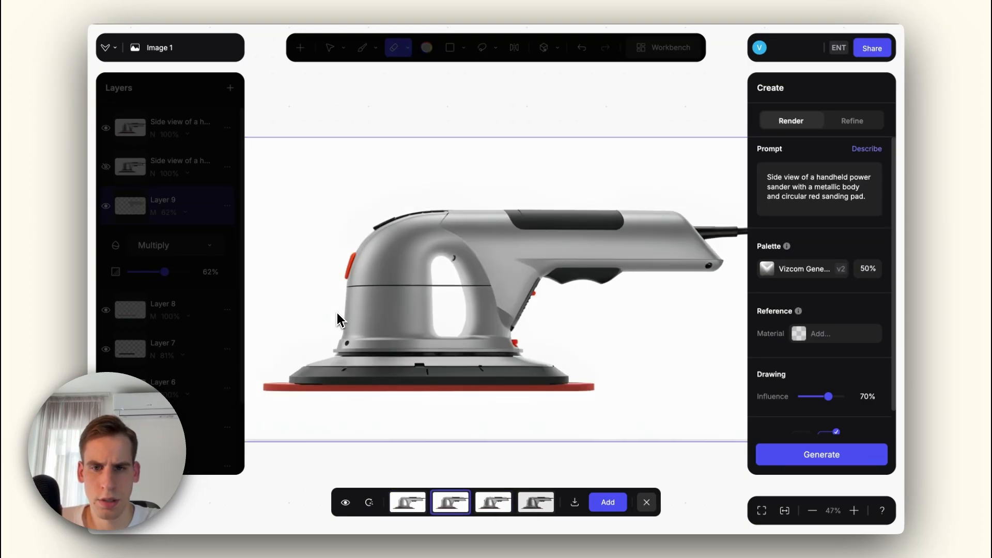
{"action": "key", "text": "Left"}
{"action": "key", "text": "Right"}
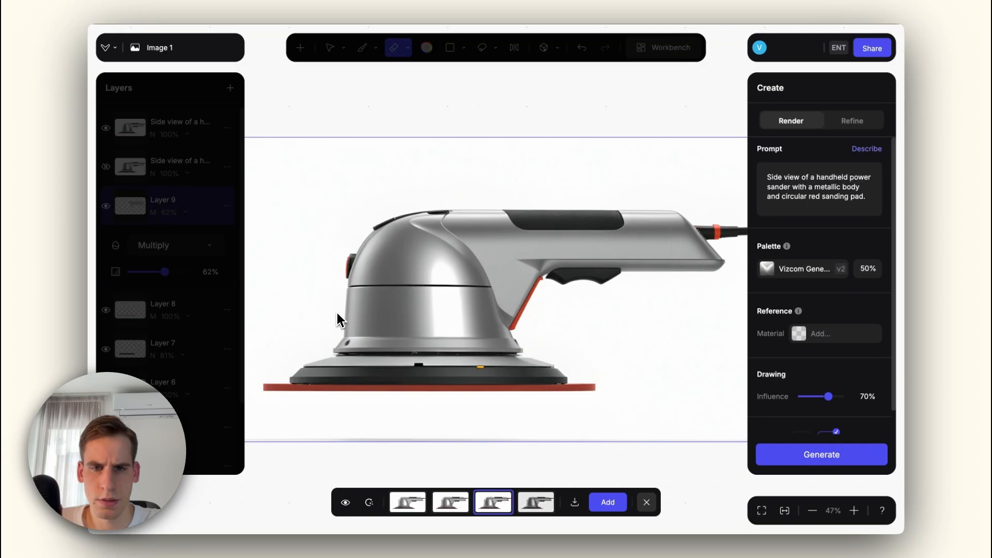
{"action": "key", "text": "Left"}
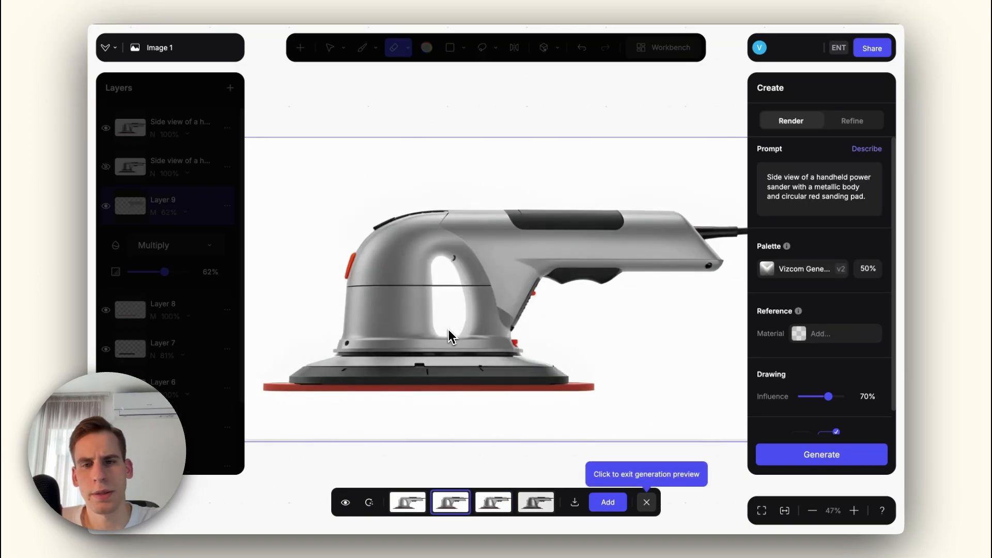
{"action": "key", "text": "Left"}
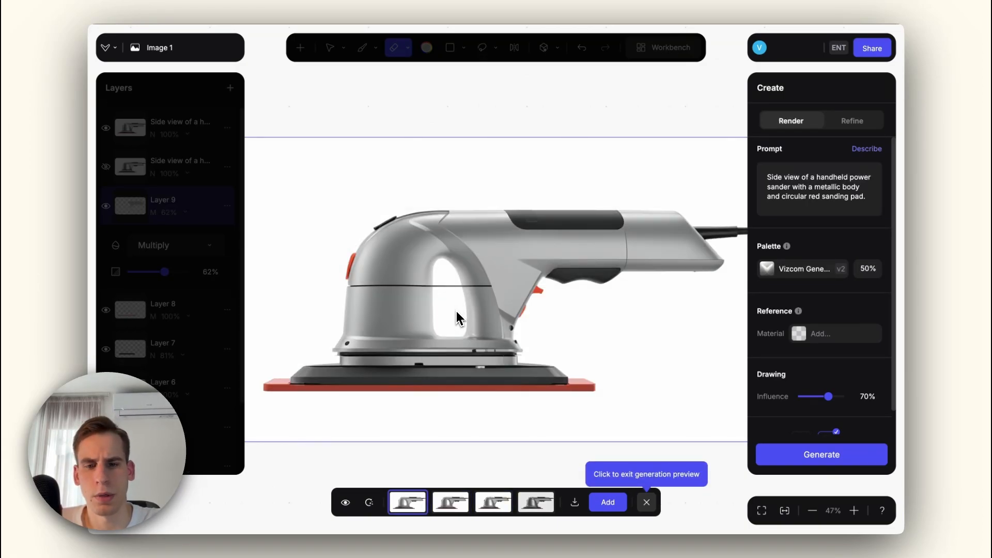
Compare the fourth result with the third, add the fourth one as a layer, and exit the generation preview.
{"action": "key", "text": "Right"}
{"action": "key", "text": "Right"}
{"action": "key", "text": "Right"}
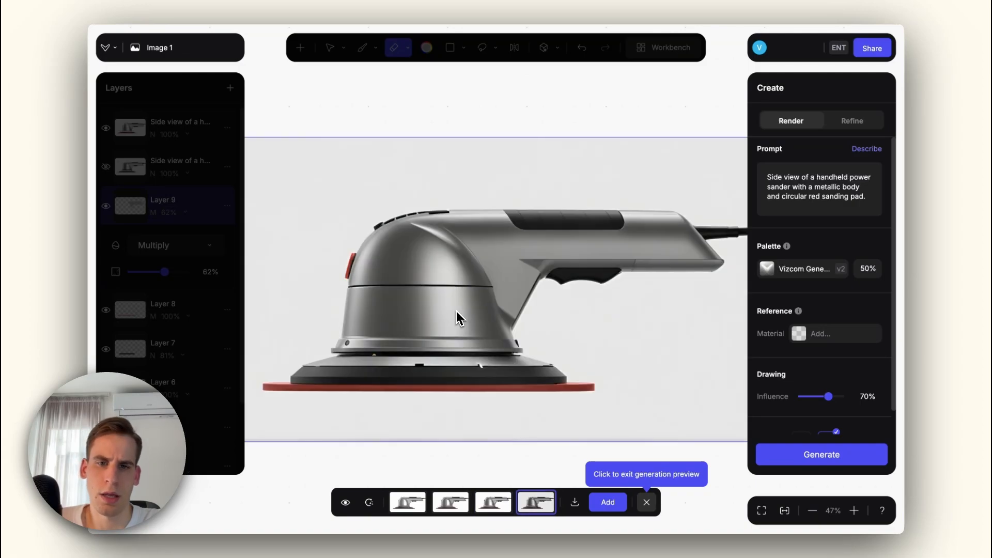
{"action": "key", "text": "Left"}
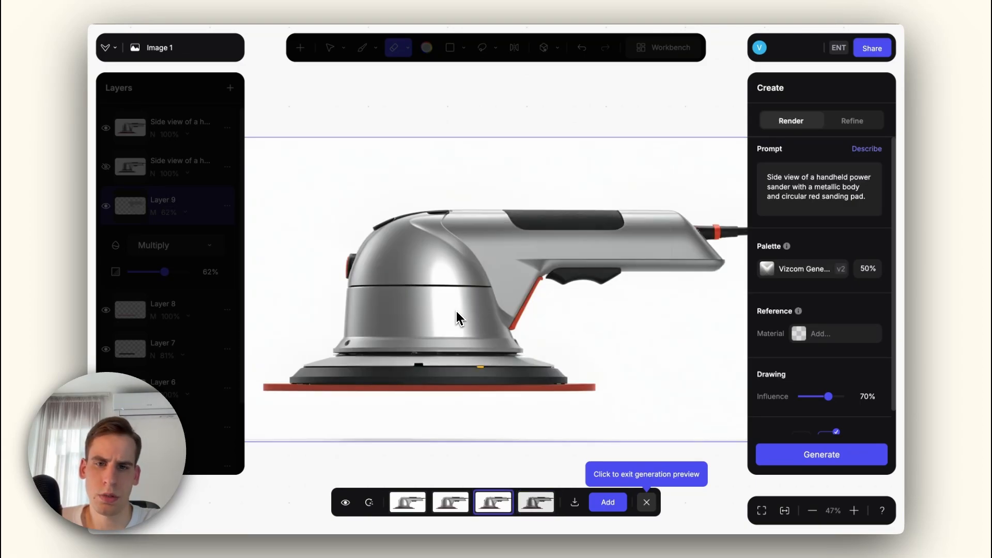
{"action": "key", "text": "Right"}
{"action": "scroll", "coordinate": [456, 311], "scroll_direction": "down", "scroll_amount": 2}
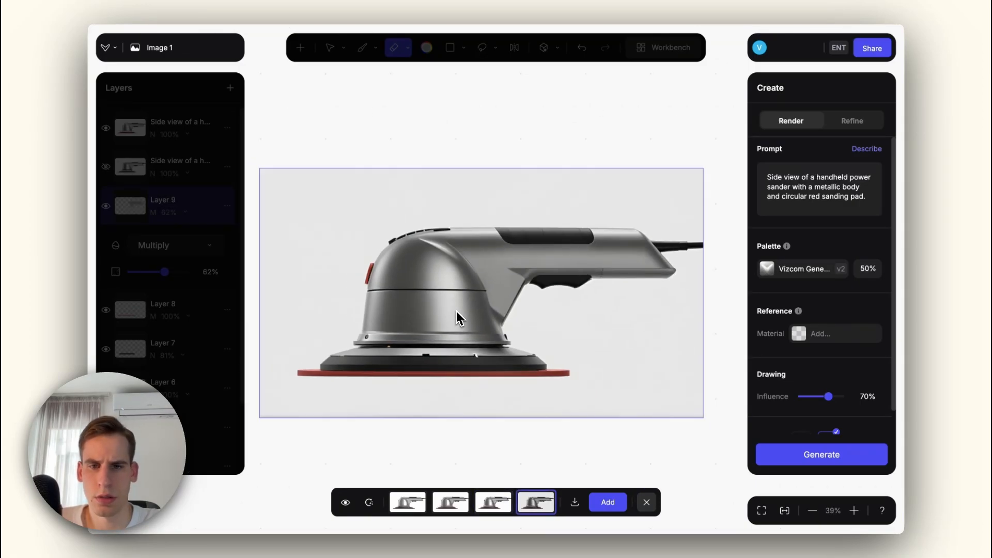
{"action": "key", "text": "Left"}
{"action": "key", "text": "Right"}
{"action": "left_click", "coordinate": [608, 501]}
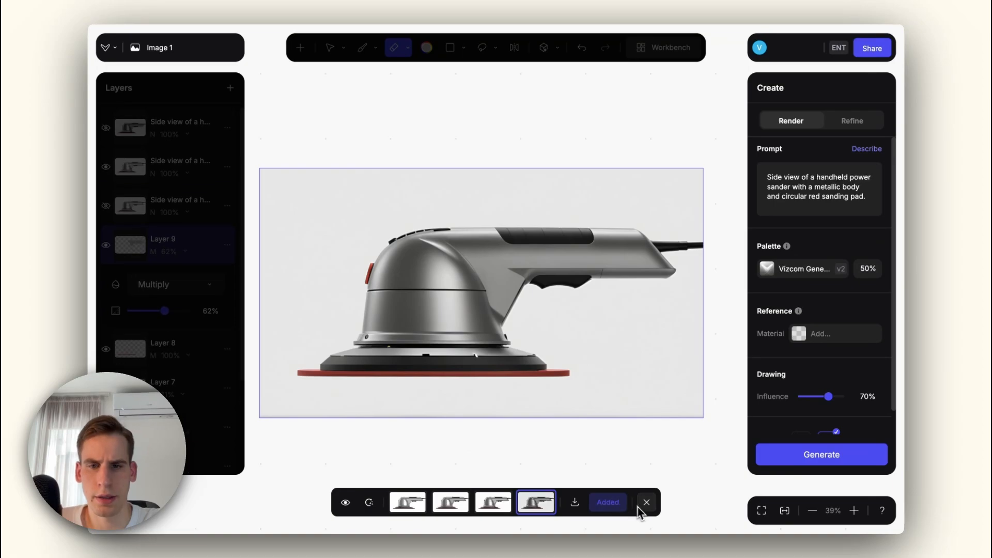
{"action": "left_click", "coordinate": [645, 502]}
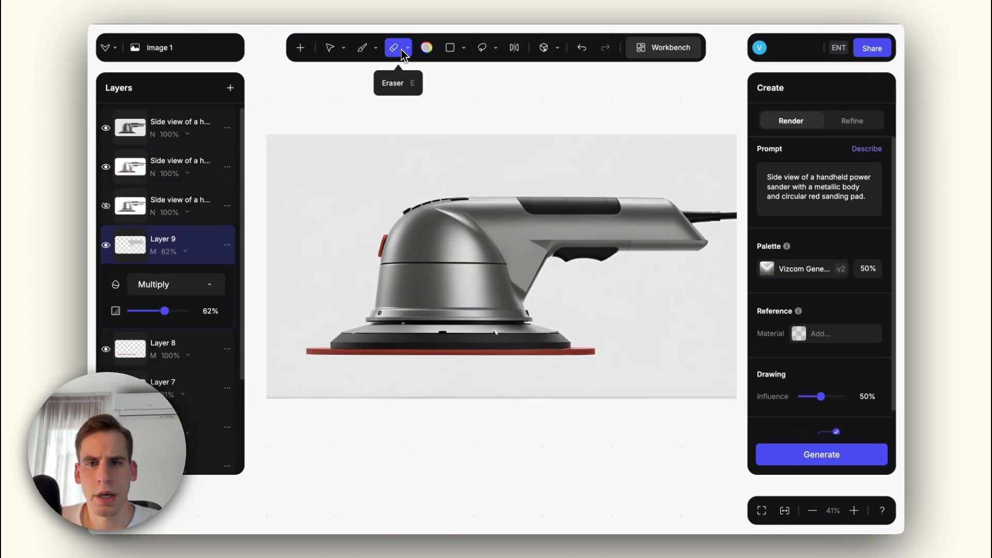
Try to remove the dark vents along the upper edge of the sander housing on the newest render layer with the Magic Eraser.
{"action": "left_click", "coordinate": [407, 49]}
{"action": "left_click", "coordinate": [360, 146]}
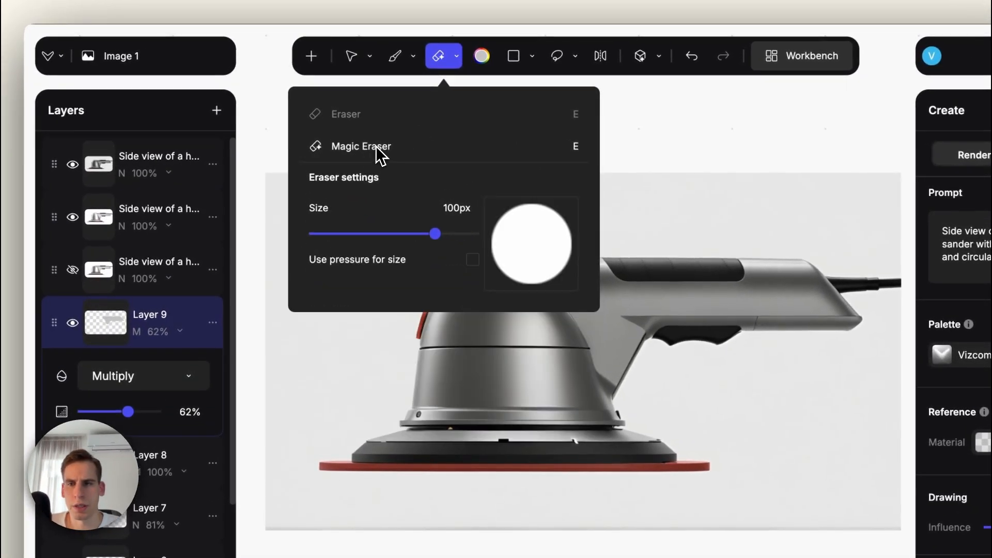
{"action": "left_click", "coordinate": [213, 164]}
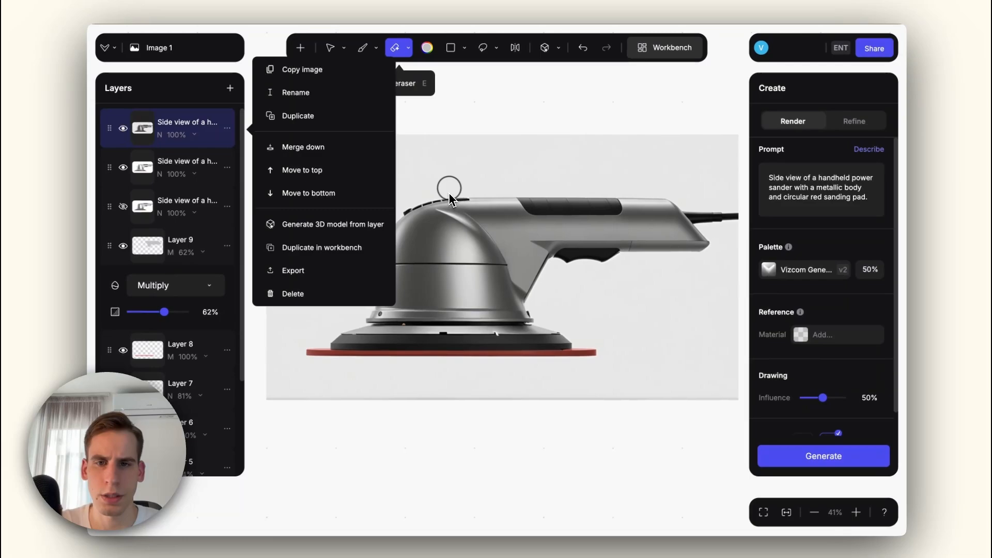
{"action": "left_click", "coordinate": [450, 194]}
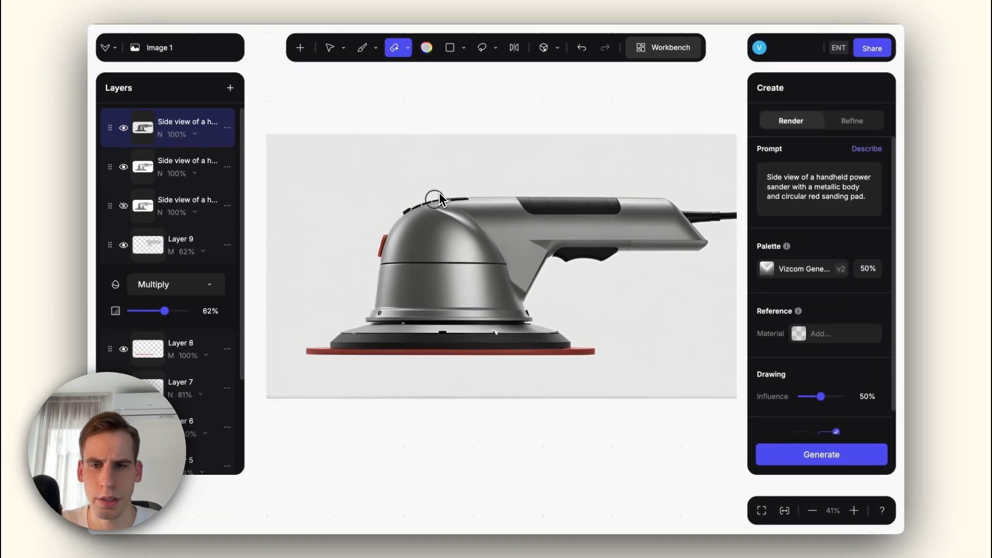
{"action": "mouse_move", "coordinate": [448, 195]}
{"action": "left_mouse_down"}
{"action": "mouse_move", "coordinate": [407, 210]}
{"action": "mouse_move", "coordinate": [466, 197]}
{"action": "left_mouse_up"}
{"action": "scroll", "coordinate": [445, 226], "scroll_direction": "up", "scroll_amount": 3}
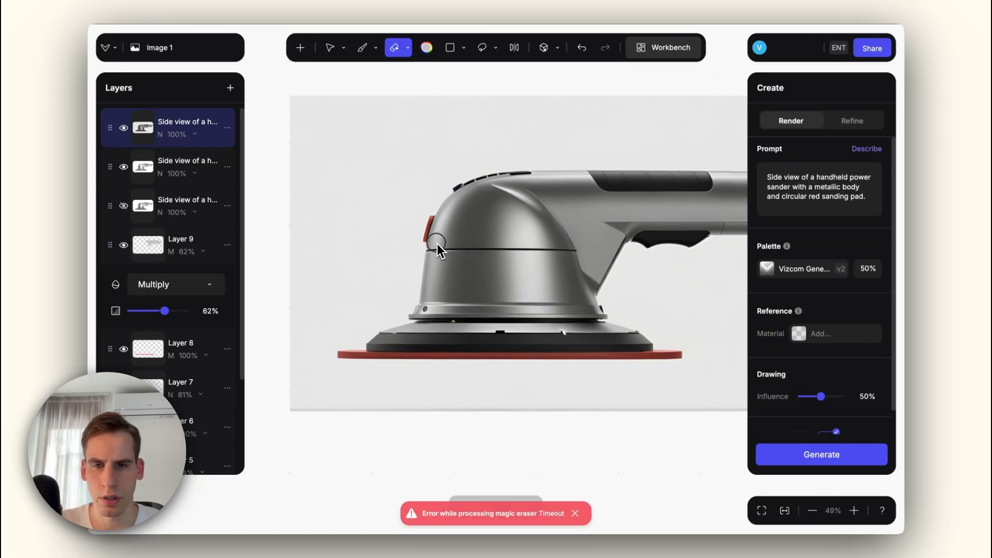
Reload the page and reactivate the Magic Eraser on the newest render layer.
{"action": "key", "text": "super+r"}
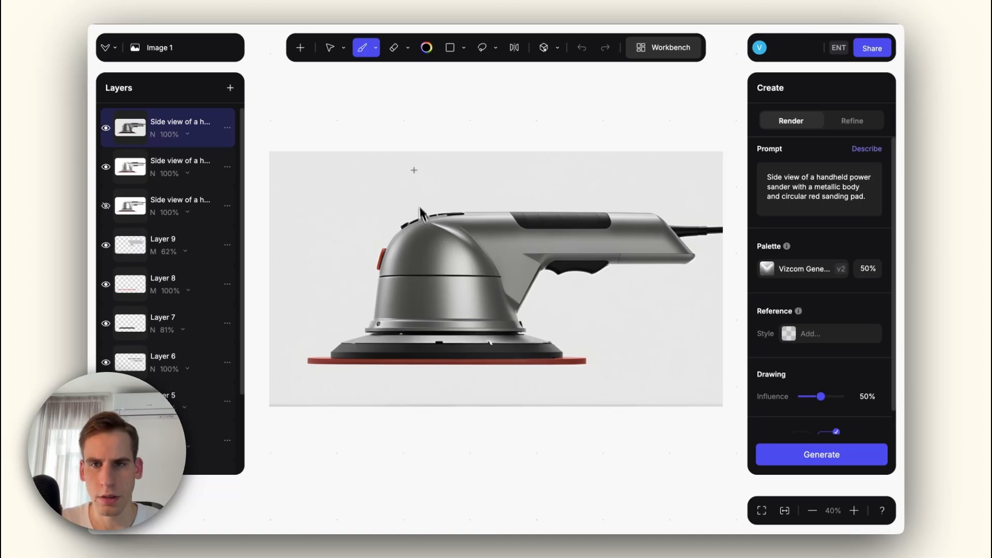
{"action": "left_click", "coordinate": [392, 50]}
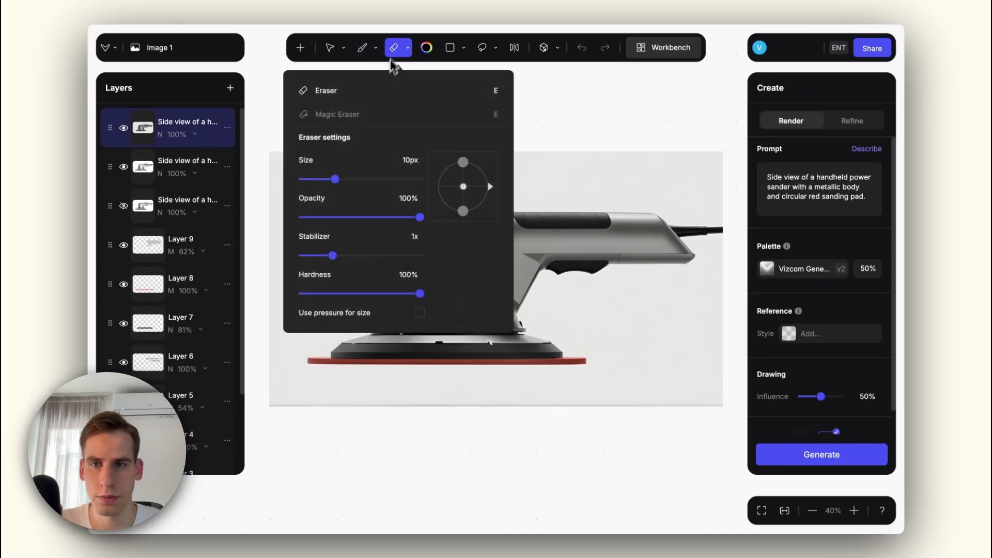
{"action": "left_click", "coordinate": [364, 113]}
{"action": "left_click", "coordinate": [555, 112]}
{"action": "key", "text": "super+equal"}
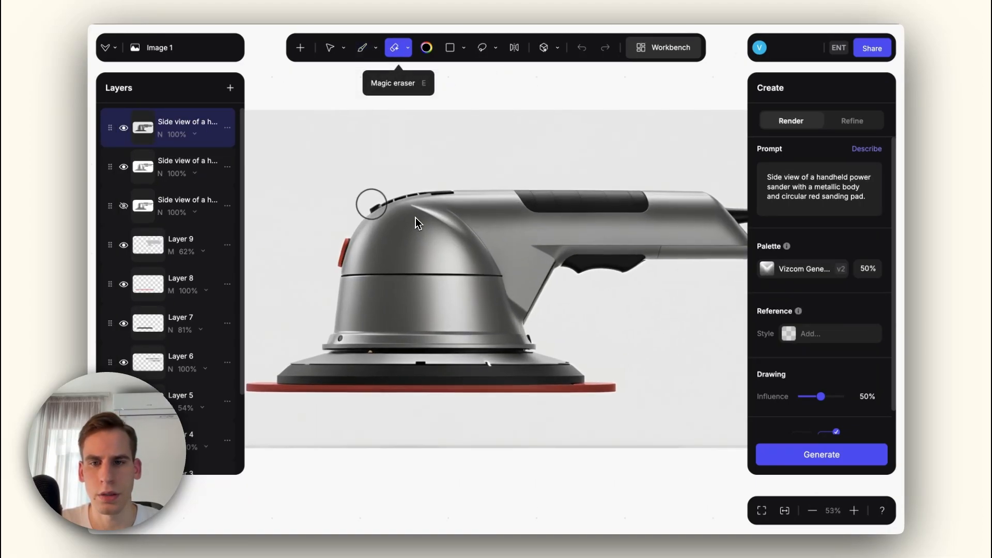
Try to erase the dark vents along the sander housing's upper edge, and undo the erasure.
{"action": "scroll", "coordinate": [419, 223], "scroll_direction": "left", "scroll_amount": 2}
{"action": "mouse_move", "coordinate": [428, 211]}
{"action": "left_mouse_down"}
{"action": "mouse_move", "coordinate": [507, 189]}
{"action": "mouse_move", "coordinate": [433, 210]}
{"action": "mouse_move", "coordinate": [519, 192]}
{"action": "left_mouse_up"}
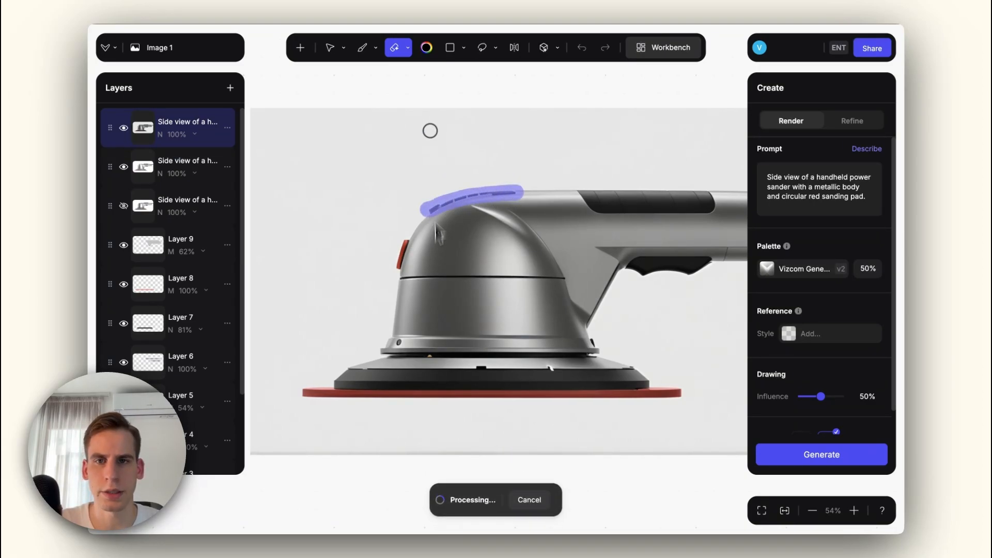
{"action": "left_click", "coordinate": [396, 51]}
{"action": "left_click", "coordinate": [406, 51]}
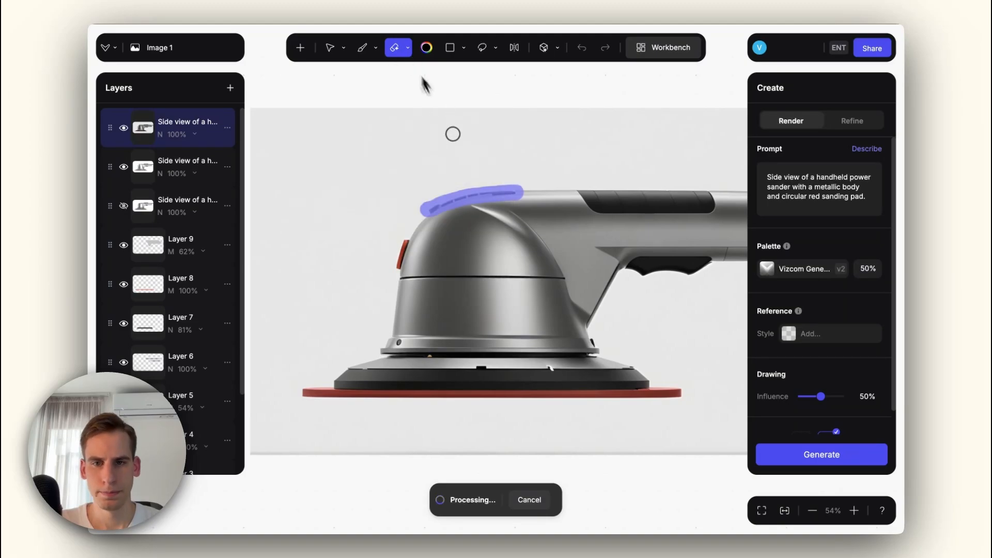
{"action": "scroll", "coordinate": [454, 219], "scroll_direction": "up", "scroll_amount": 3}
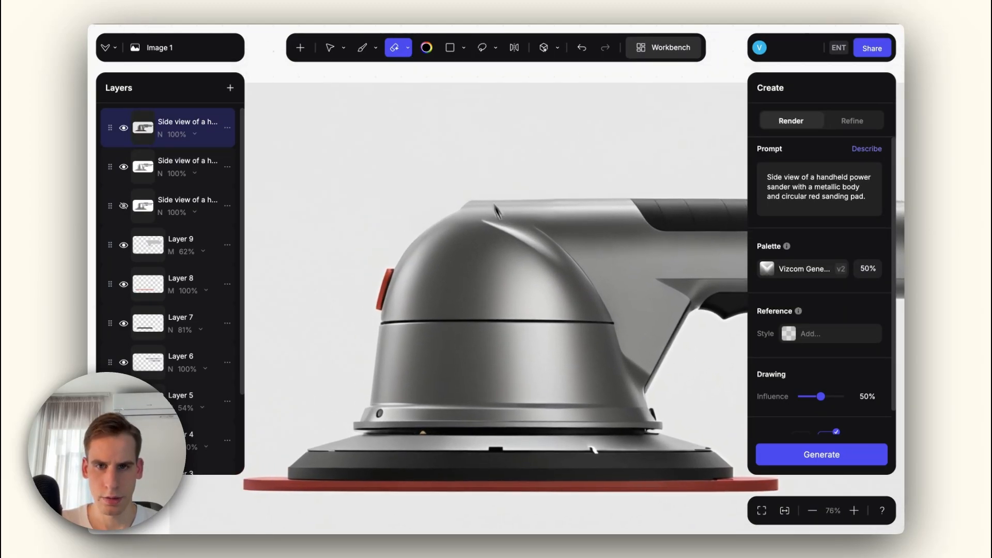
{"action": "key", "text": "ctrl+z"}
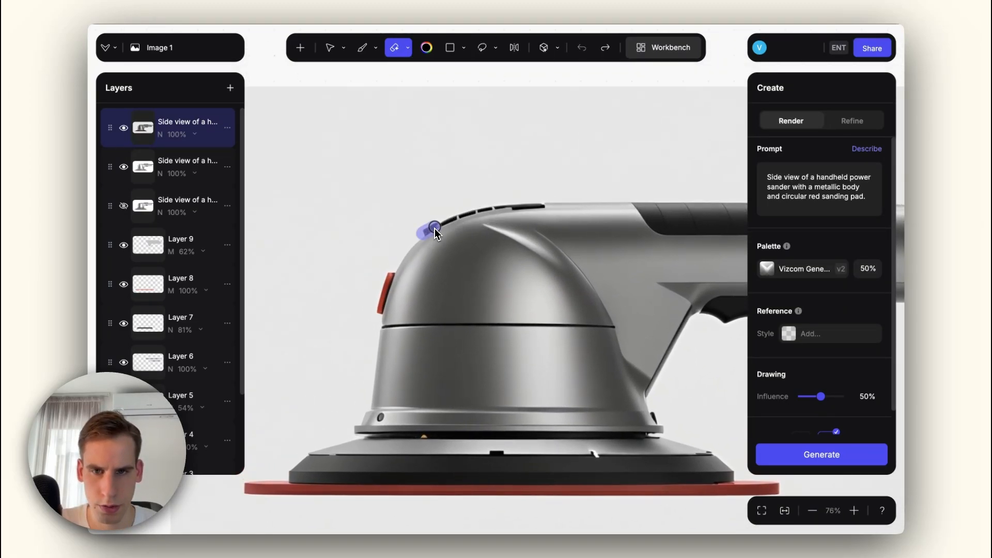
Remove the upper-edge vents again and the small red button on the side of the housing with the Magic Eraser.
{"action": "left_click_drag", "start_coordinate": [457, 219], "coordinate": [481, 212]}
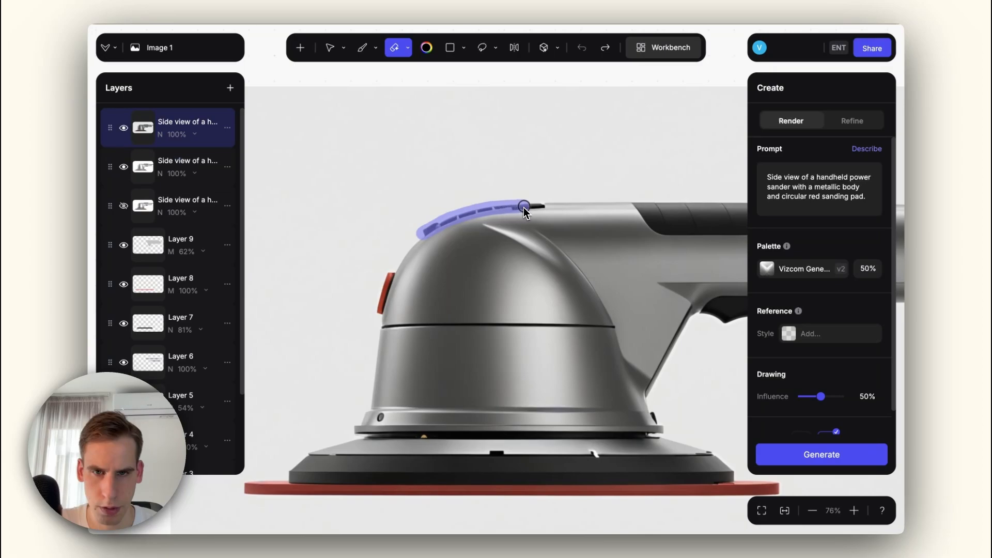
{"action": "left_click_drag", "start_coordinate": [550, 202], "coordinate": [552, 200]}
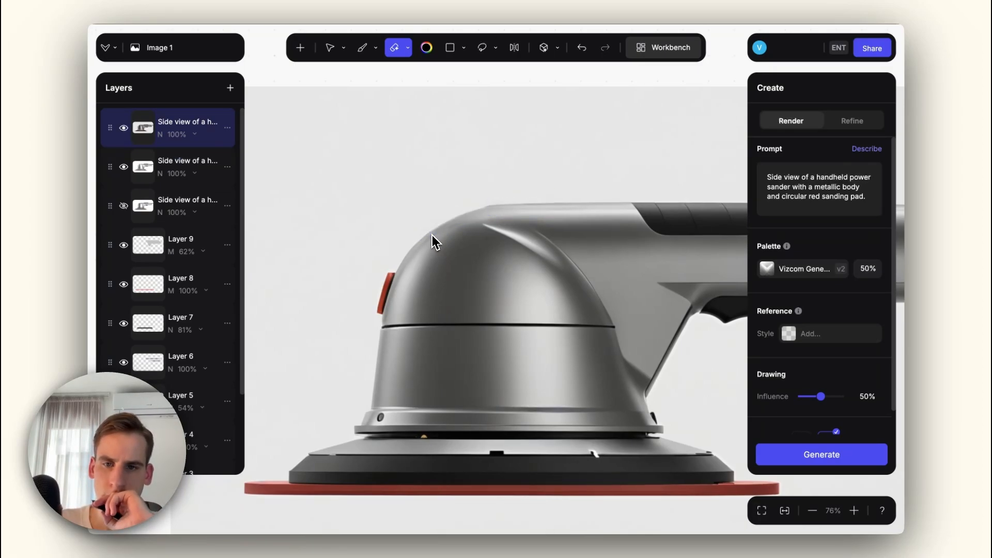
{"action": "left_click_drag", "start_coordinate": [377, 310], "coordinate": [392, 274]}
{"action": "scroll", "coordinate": [442, 255], "scroll_direction": "down", "scroll_amount": 3}
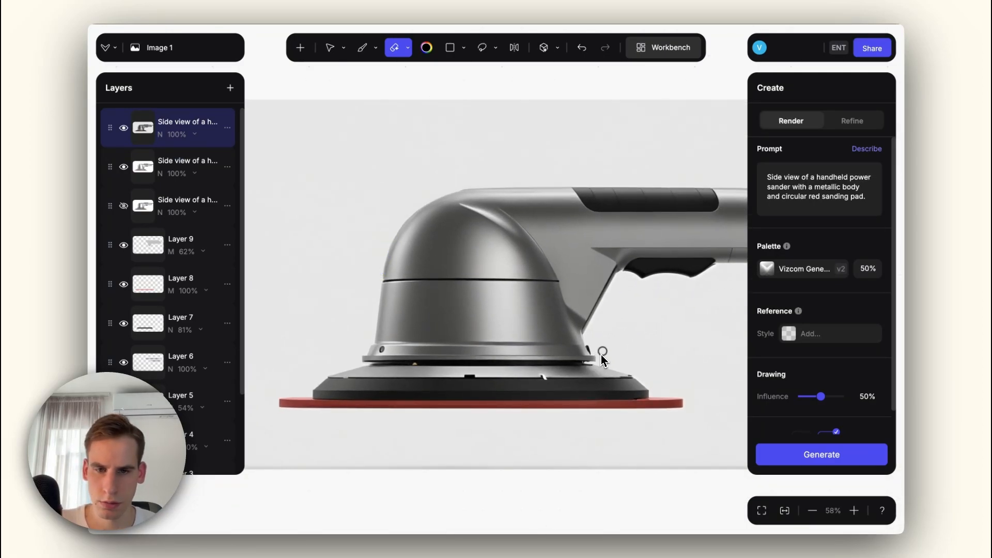
Erase the small screw details at both ends of the collar at the base of the sander housing.
{"action": "scroll", "coordinate": [626, 359], "scroll_direction": "up", "scroll_amount": 3}
{"action": "left_click_drag", "start_coordinate": [633, 380], "coordinate": [627, 378]}
{"action": "scroll", "coordinate": [628, 378], "scroll_direction": "down", "scroll_amount": 3}
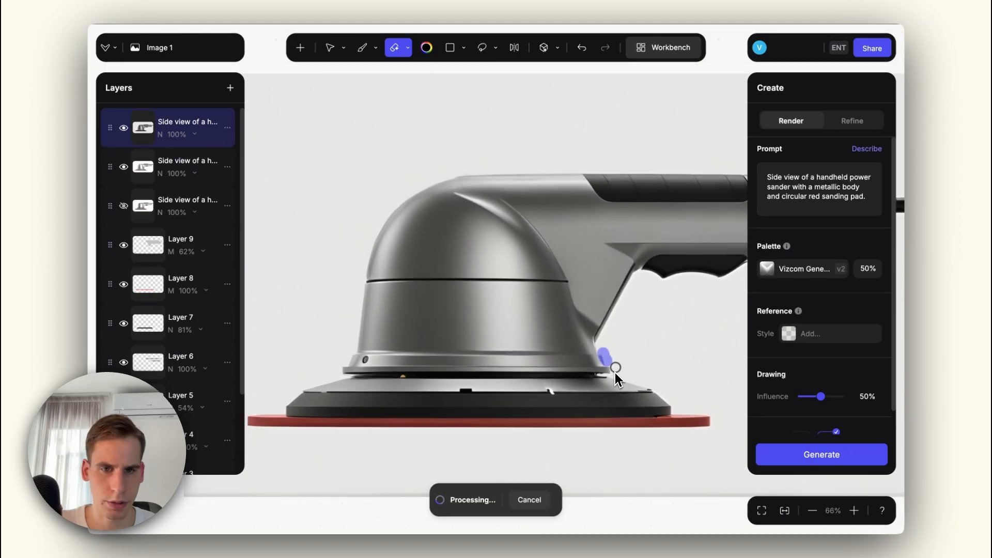
{"action": "scroll", "coordinate": [516, 354], "scroll_direction": "left", "scroll_amount": 2}
{"action": "scroll", "coordinate": [377, 336], "scroll_direction": "up", "scroll_amount": 3}
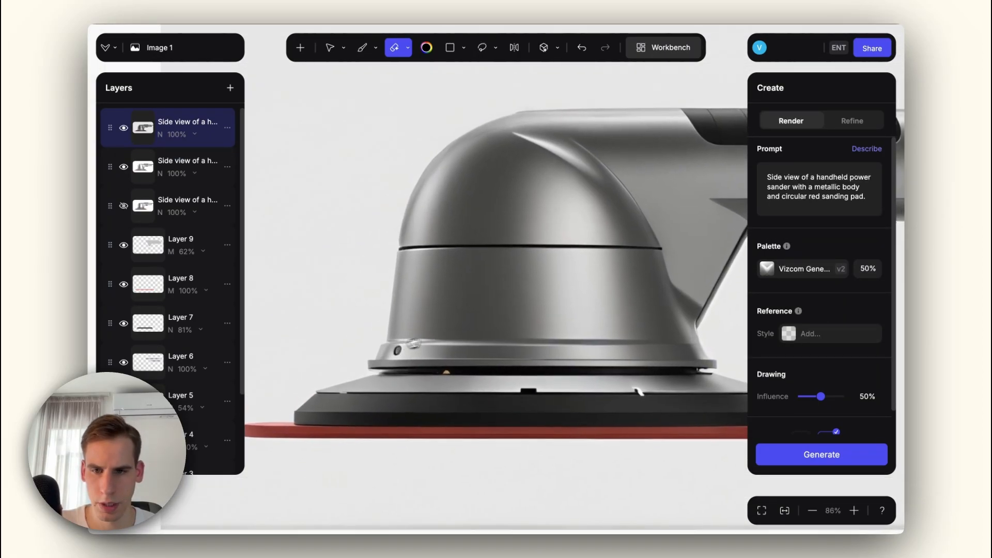
{"action": "left_click_drag", "start_coordinate": [396, 351], "coordinate": [402, 352]}
{"action": "scroll", "coordinate": [447, 347], "scroll_direction": "down", "scroll_amount": 3}
{"action": "scroll", "coordinate": [487, 345], "scroll_direction": "right", "scroll_amount": 1}
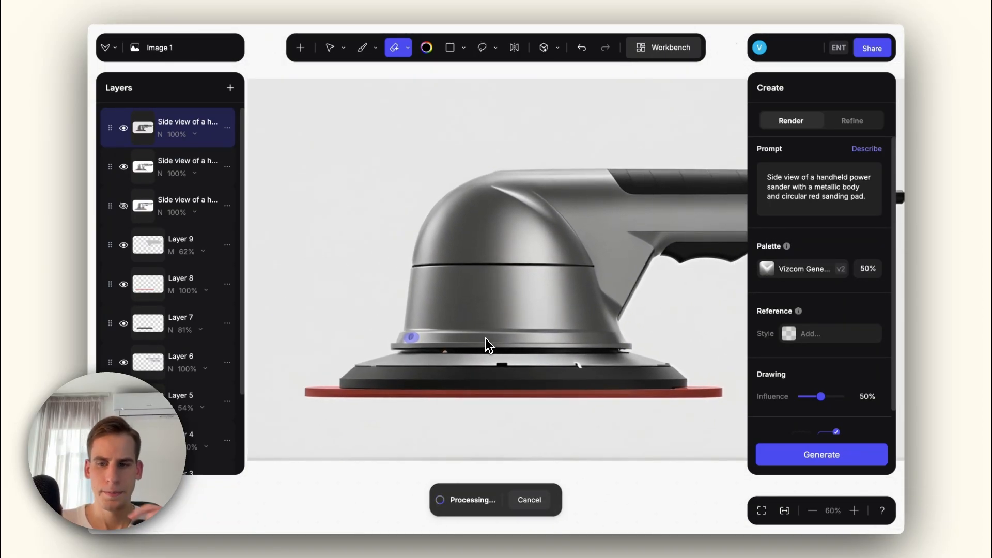
{"action": "scroll", "coordinate": [559, 288], "scroll_direction": "down", "scroll_amount": 3}
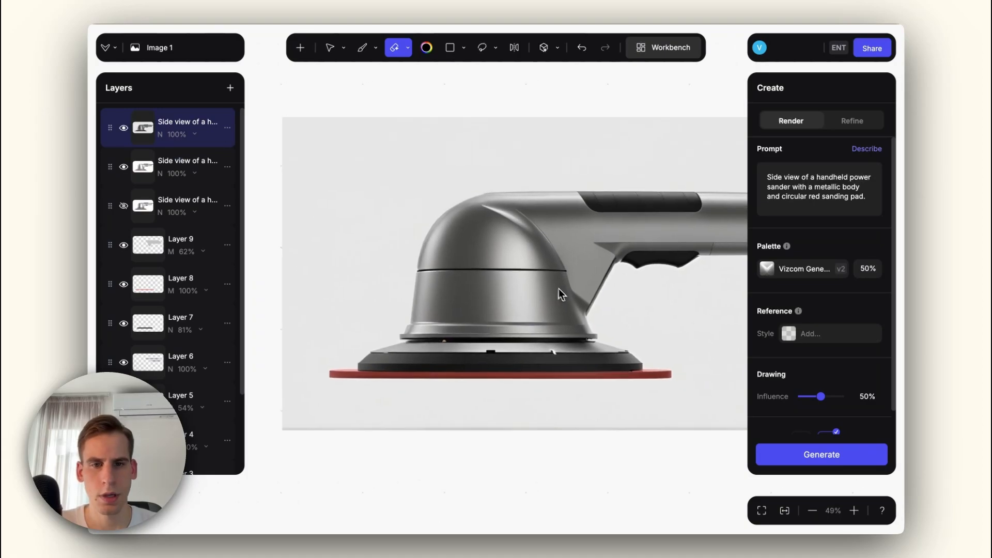
{"action": "scroll", "coordinate": [513, 310], "scroll_direction": "right", "scroll_amount": 2}
{"action": "scroll", "coordinate": [517, 307], "scroll_direction": "down", "scroll_amount": 1}
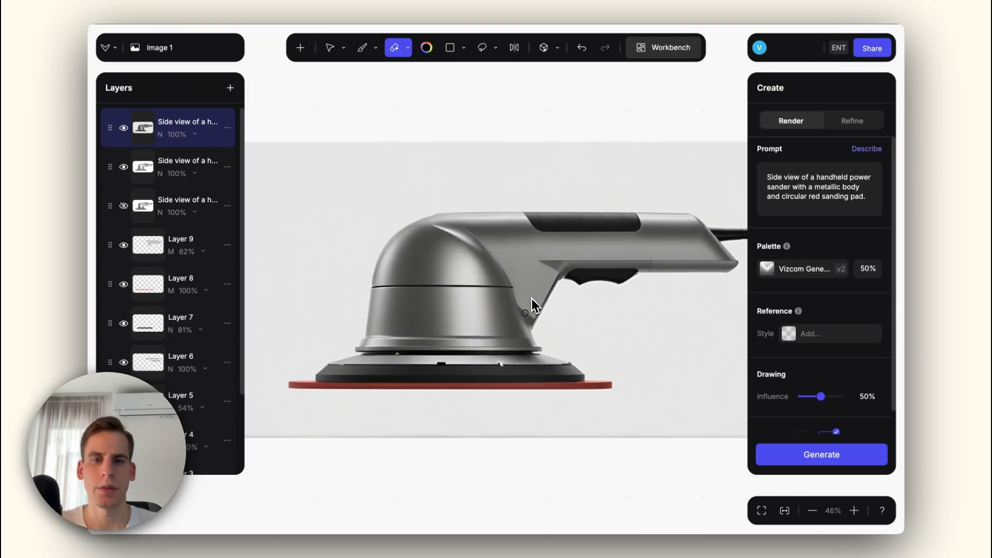
{"action": "left_click", "coordinate": [813, 271]}
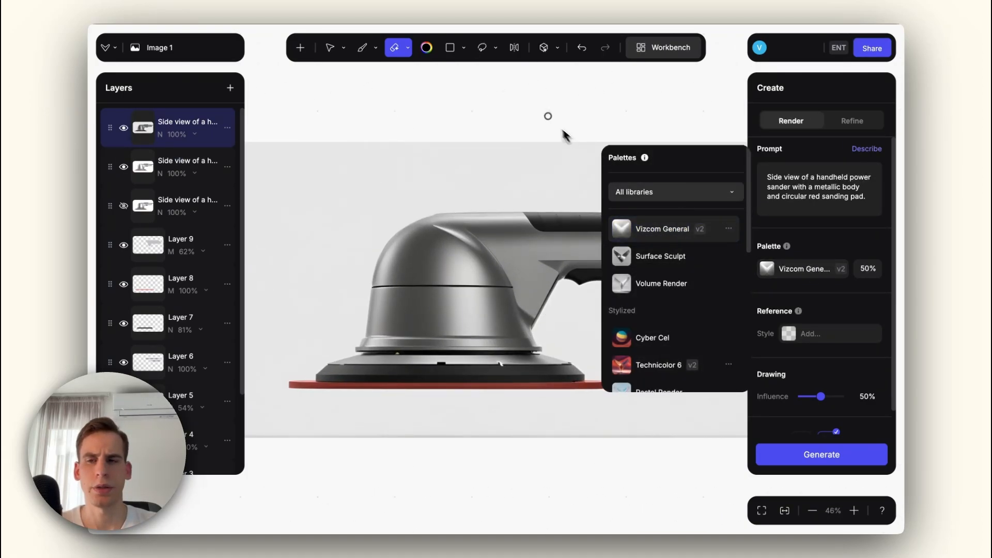
{"action": "left_click", "coordinate": [539, 127]}
Isolate the Layer 3 line sketch and make the background layer visible beneath it.
{"action": "scroll", "coordinate": [170, 259], "scroll_direction": "down", "scroll_amount": 4}
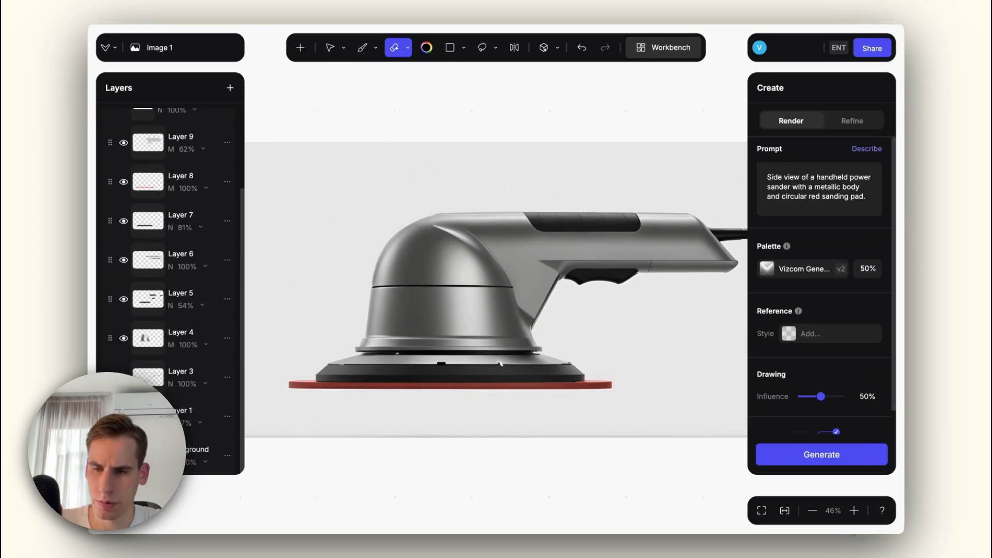
{"action": "left_click", "coordinate": [124, 416], "text": "alt"}
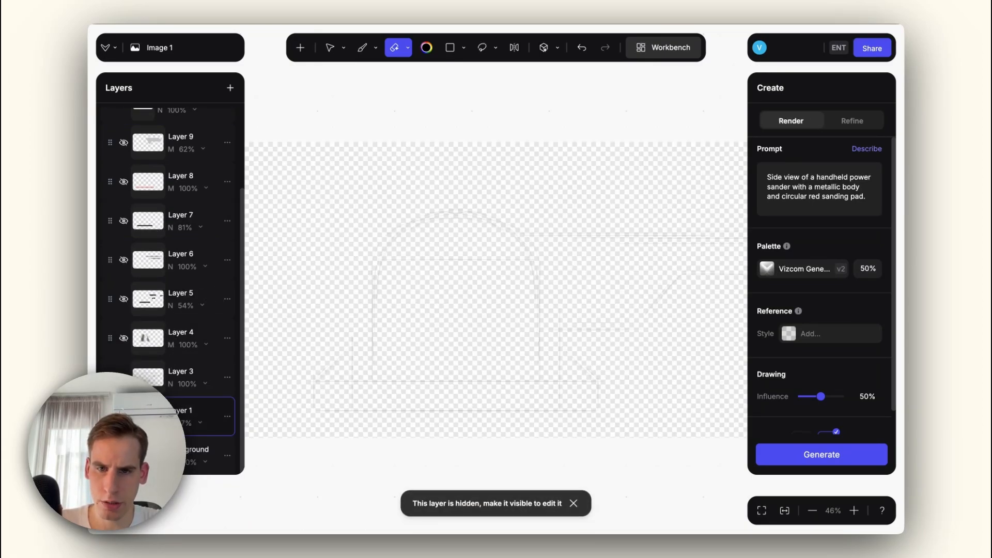
{"action": "left_click", "coordinate": [124, 377], "text": "alt"}
{"action": "left_click", "coordinate": [124, 455]}
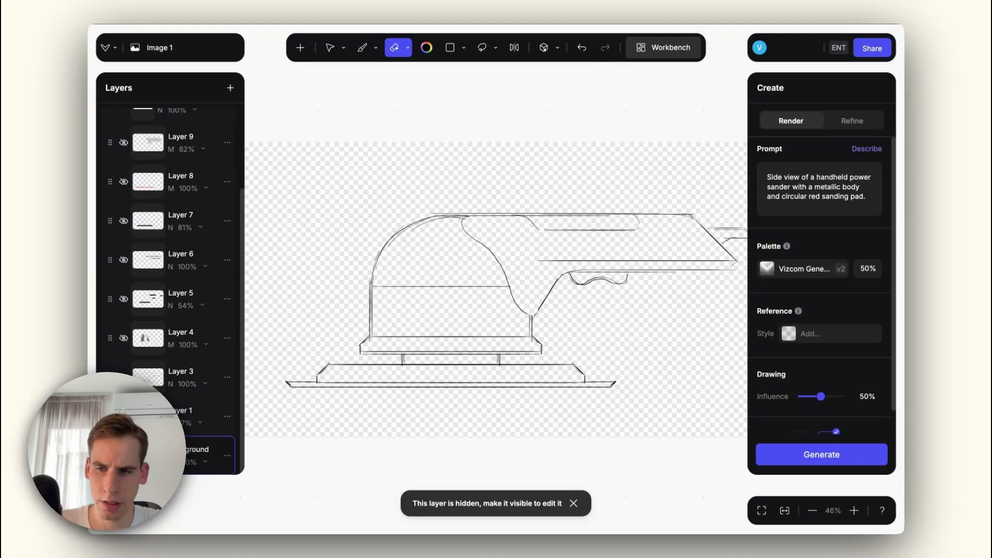
{"action": "left_click", "coordinate": [124, 455]}
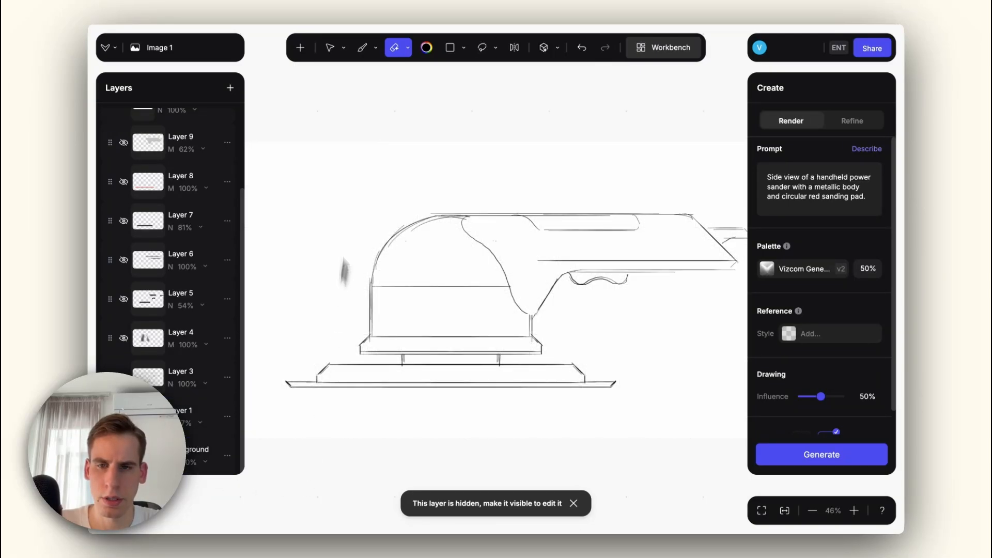
On the Workbench, paste a raw-image copy of the line sketch below Image 1 and attach a prompt node to the copy.
{"action": "double_click", "coordinate": [406, 124]}
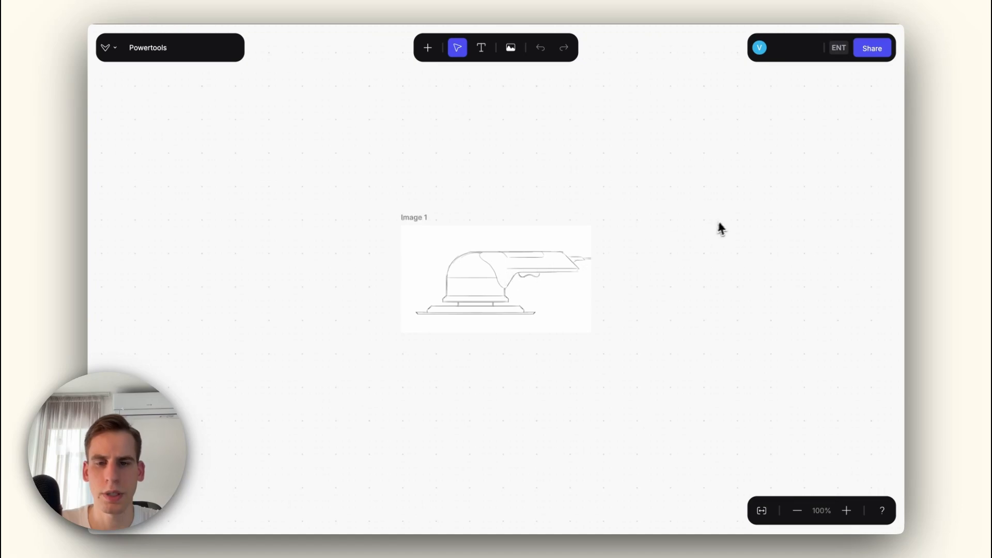
{"action": "left_click_drag", "start_coordinate": [518, 277], "coordinate": [381, 226]}
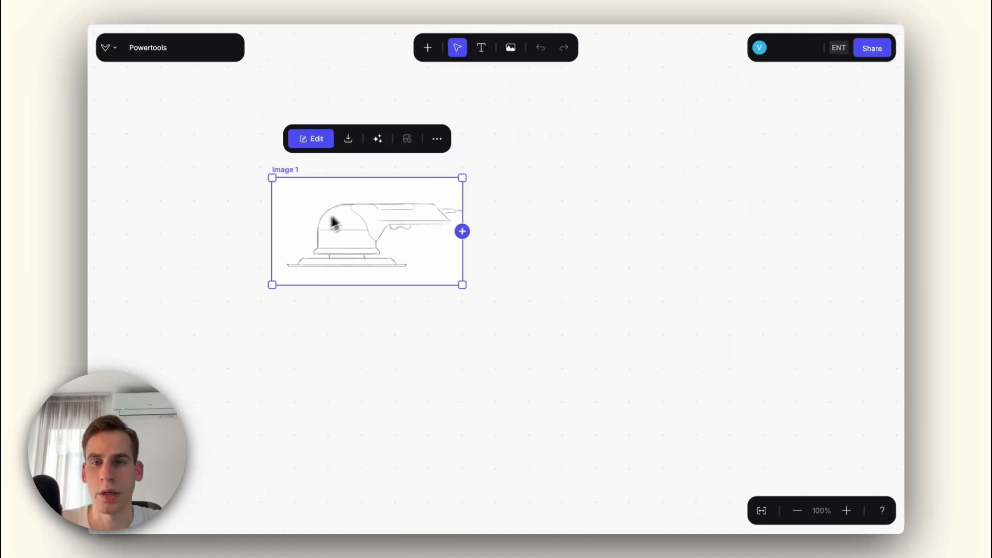
{"action": "left_click", "coordinate": [436, 139]}
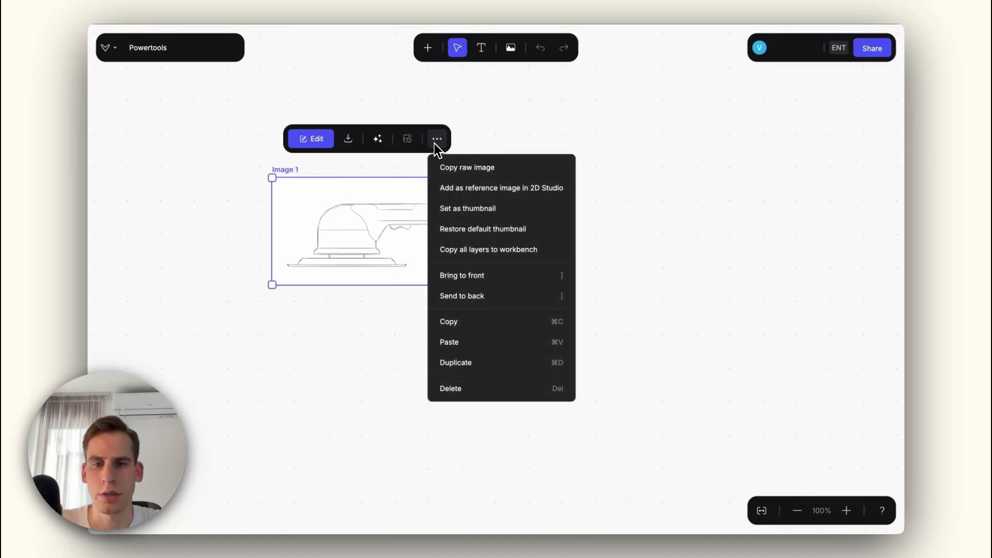
{"action": "left_click", "coordinate": [467, 169]}
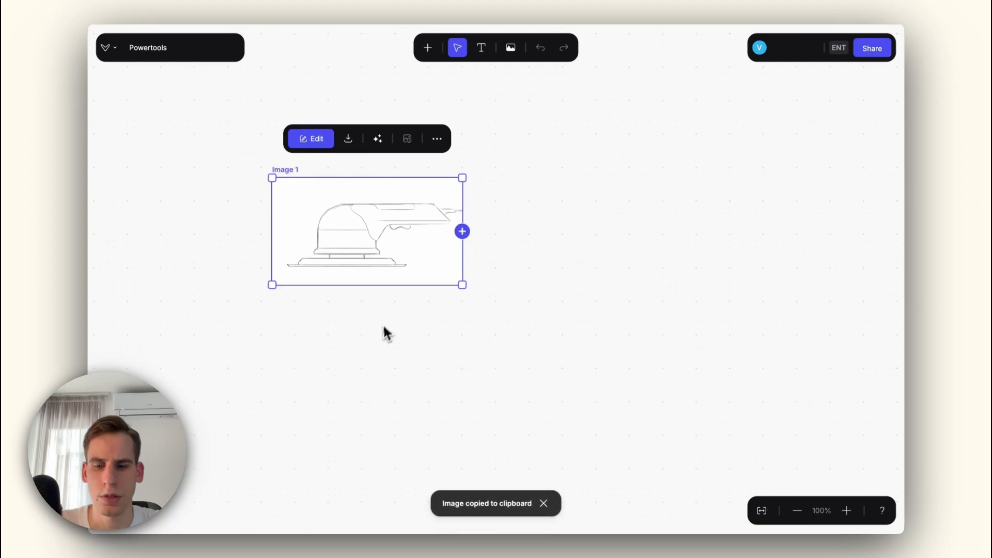
{"action": "key", "text": "ctrl+v"}
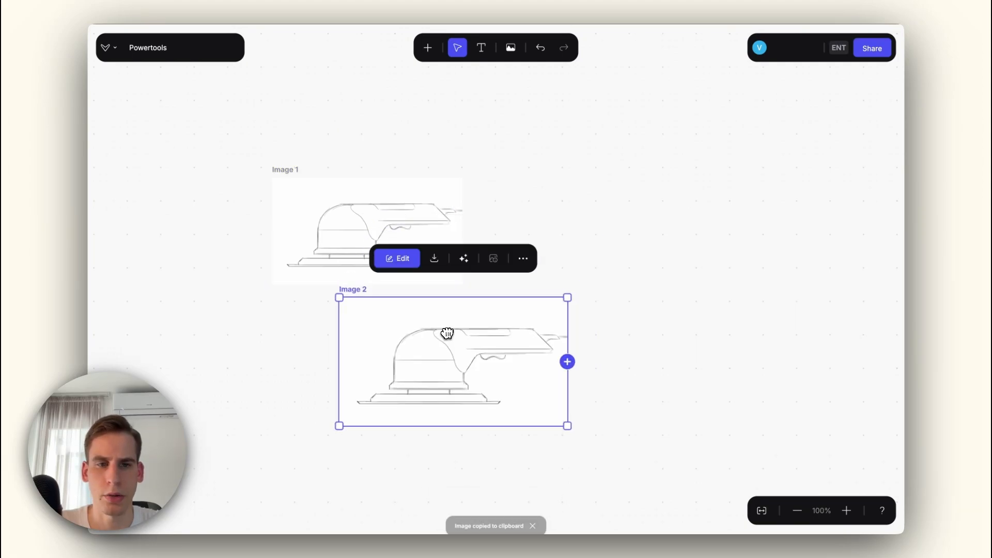
{"action": "scroll", "coordinate": [447, 333], "scroll_direction": "down", "scroll_amount": 5}
{"action": "left_click_drag", "start_coordinate": [449, 340], "coordinate": [566, 372]}
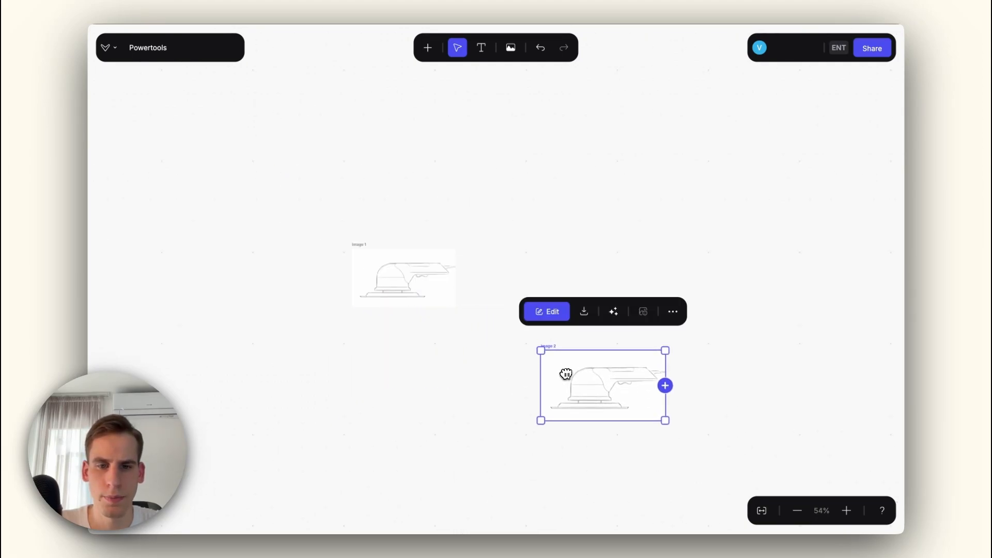
{"action": "left_click", "coordinate": [665, 385]}
Reopen Image 1, make its cleaned render layer visible again, and copy the full prompt text.
{"action": "double_click", "coordinate": [325, 277]}
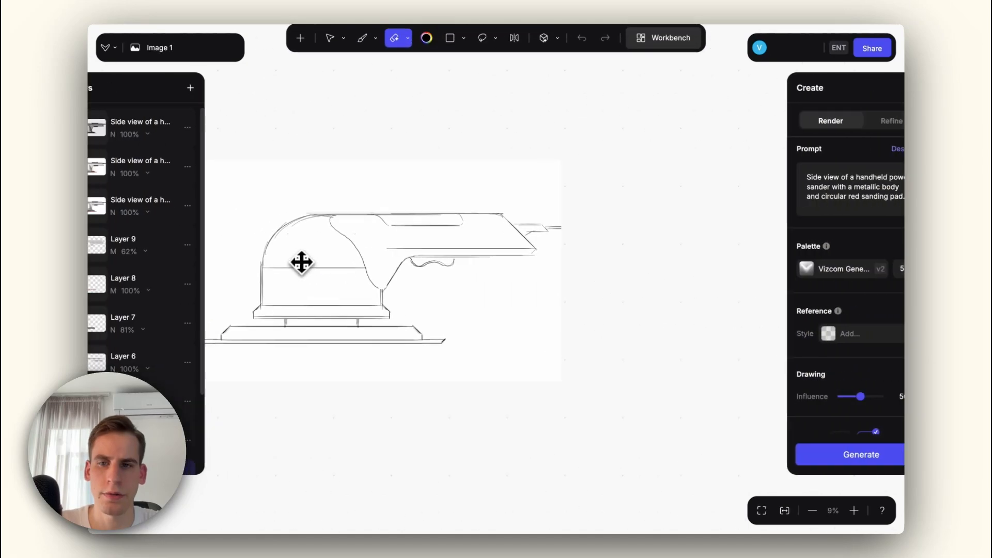
{"action": "left_click", "coordinate": [105, 128]}
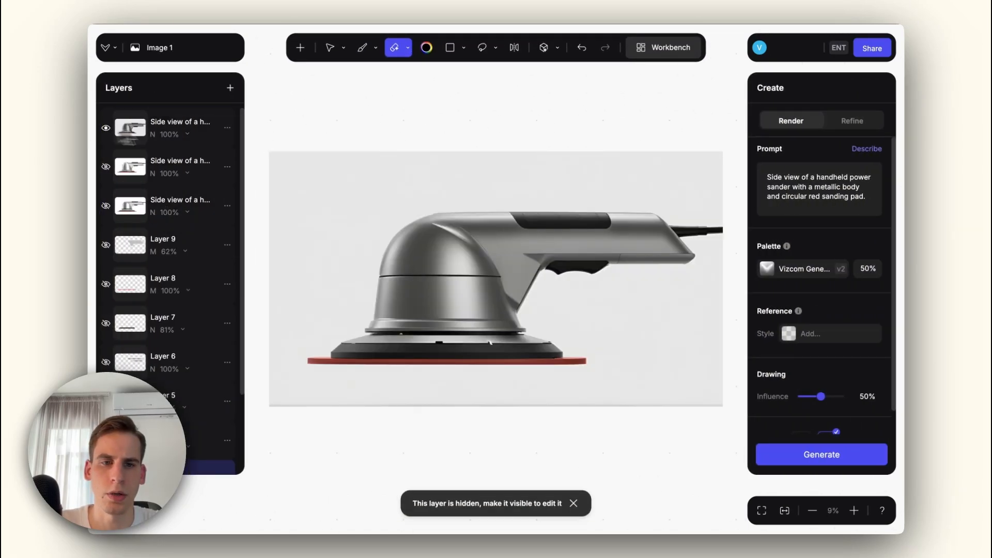
{"action": "triple_click", "coordinate": [854, 199]}
{"action": "key", "text": "super+c"}
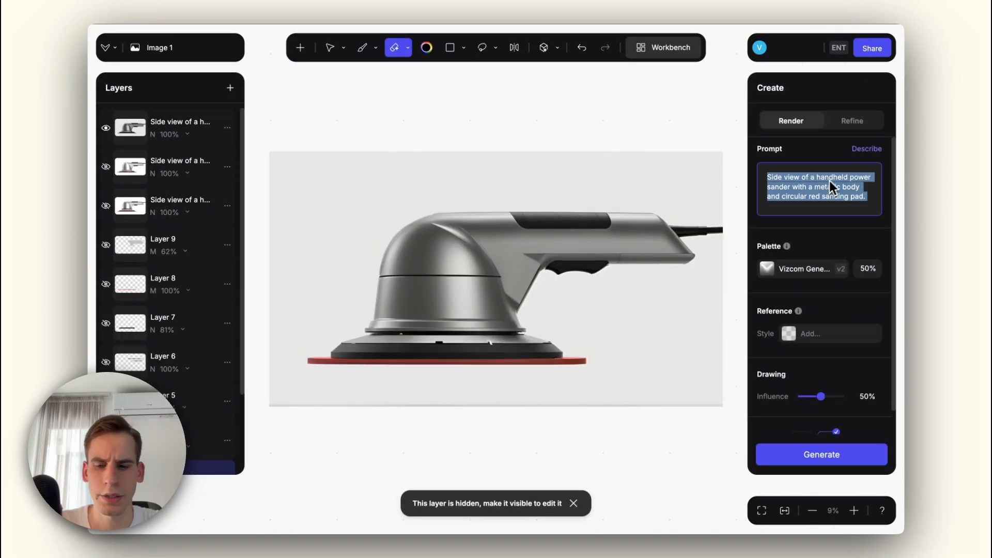
Paste the prompt "Side view of a handheld power sander with a metallic body and circular red sanding pad." into the sketch copy's Workbench node.
{"action": "double_click", "coordinate": [586, 122]}
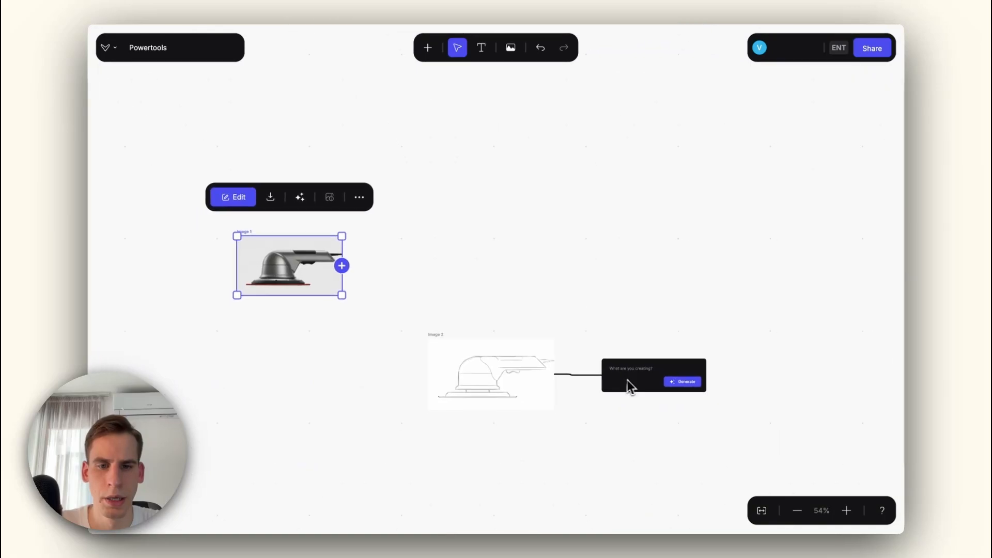
{"action": "left_click", "coordinate": [640, 373]}
{"action": "key", "text": "super+v"}
{"action": "left_click", "coordinate": [666, 417]}
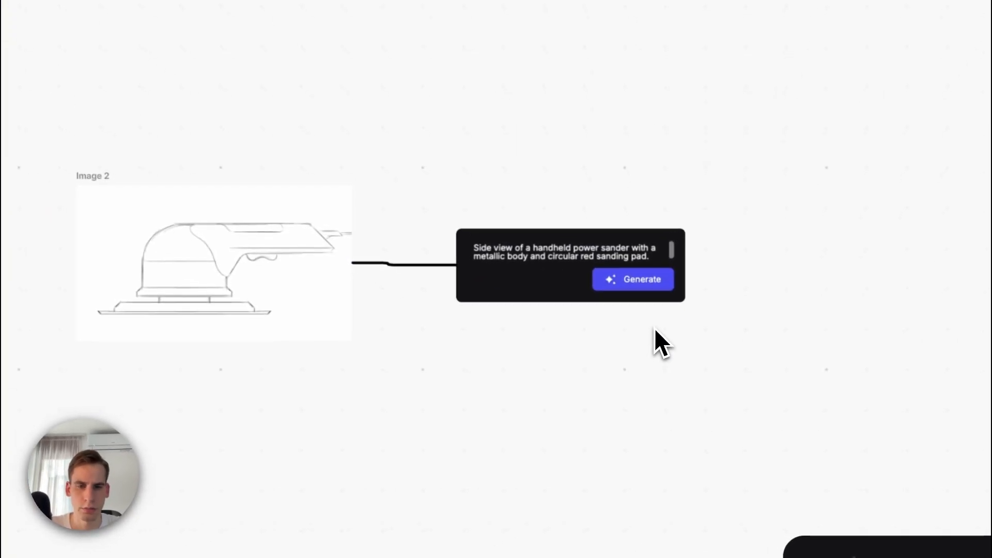
Set the prompt node's influence to 70% with Vizcom General in Render mode, and generate images from the sketch.
{"action": "left_click_drag", "start_coordinate": [682, 389], "coordinate": [574, 379]}
{"action": "left_click", "coordinate": [523, 360]}
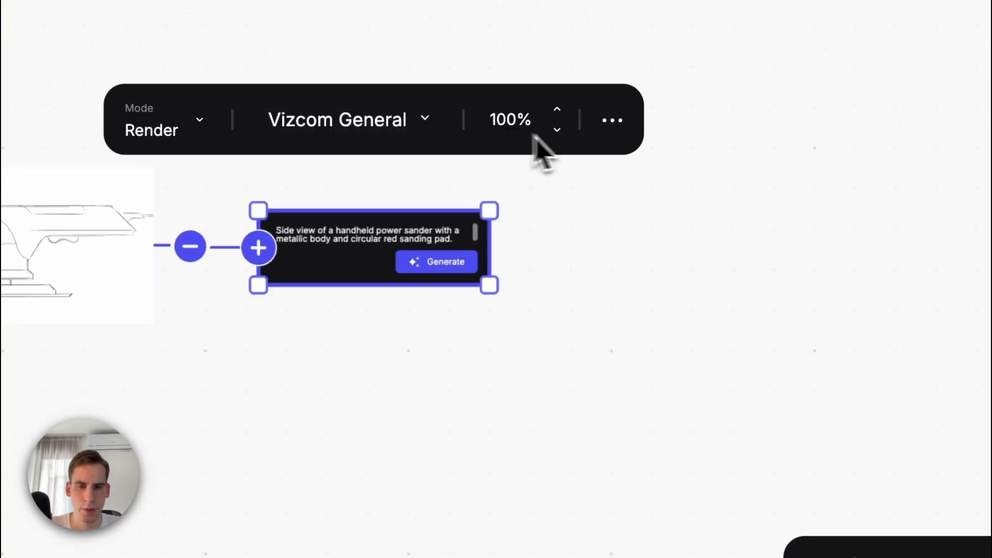
{"action": "left_click", "coordinate": [556, 129]}
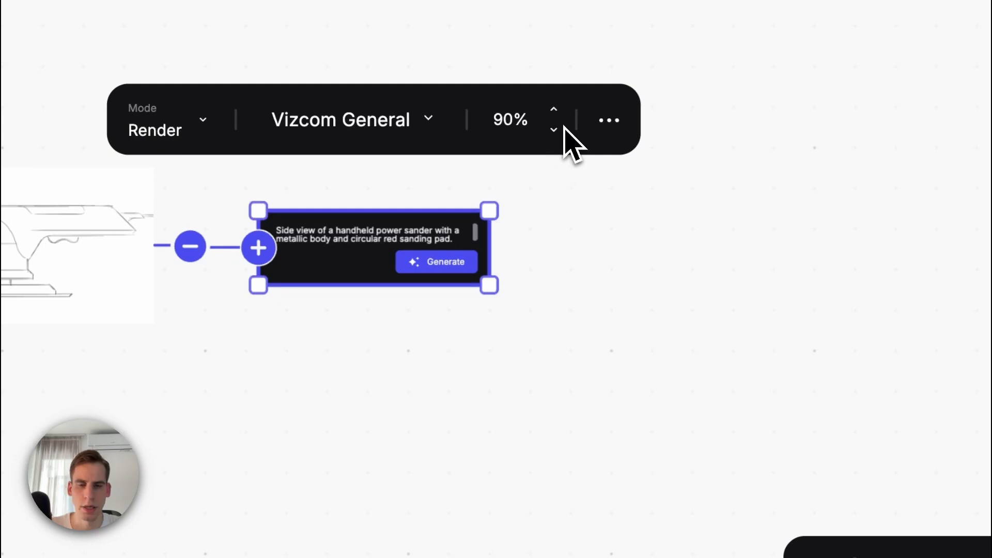
{"action": "left_click", "coordinate": [555, 129]}
{"action": "left_click", "coordinate": [554, 129]}
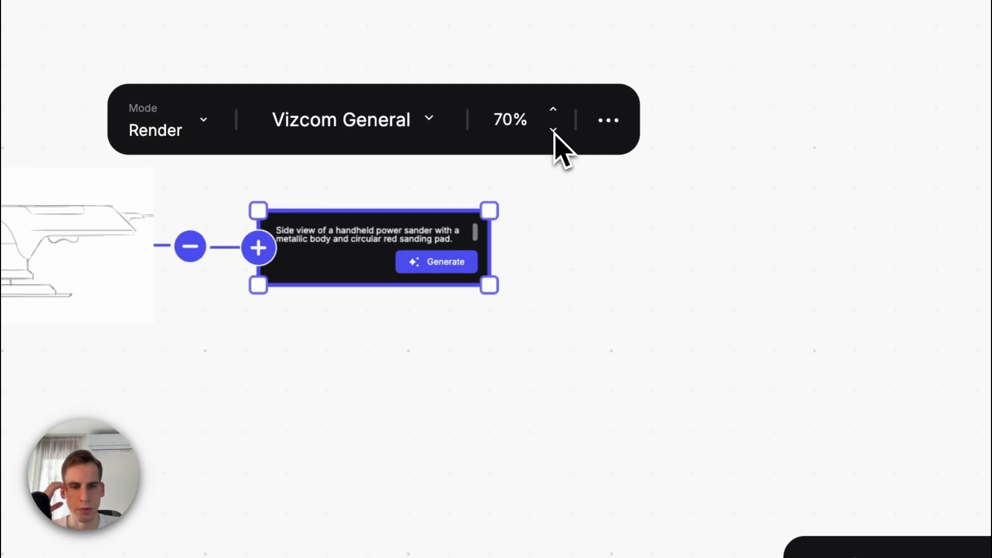
{"action": "left_click", "coordinate": [443, 269]}
Generate further images from the sketch with the Surface Sculpt and Volume Render palettes at 70% influence.
{"action": "left_click", "coordinate": [390, 124]}
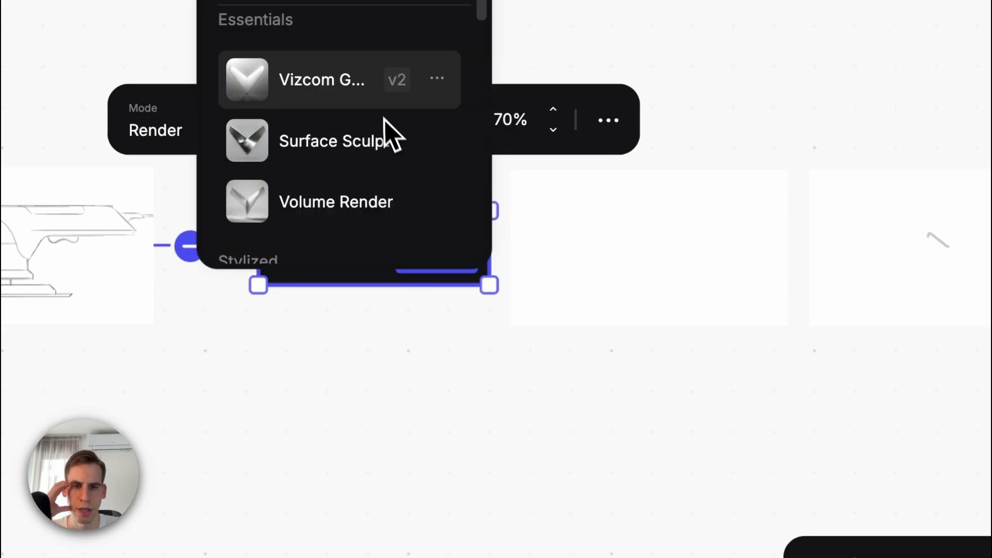
{"action": "left_click", "coordinate": [379, 145]}
{"action": "left_click", "coordinate": [372, 121]}
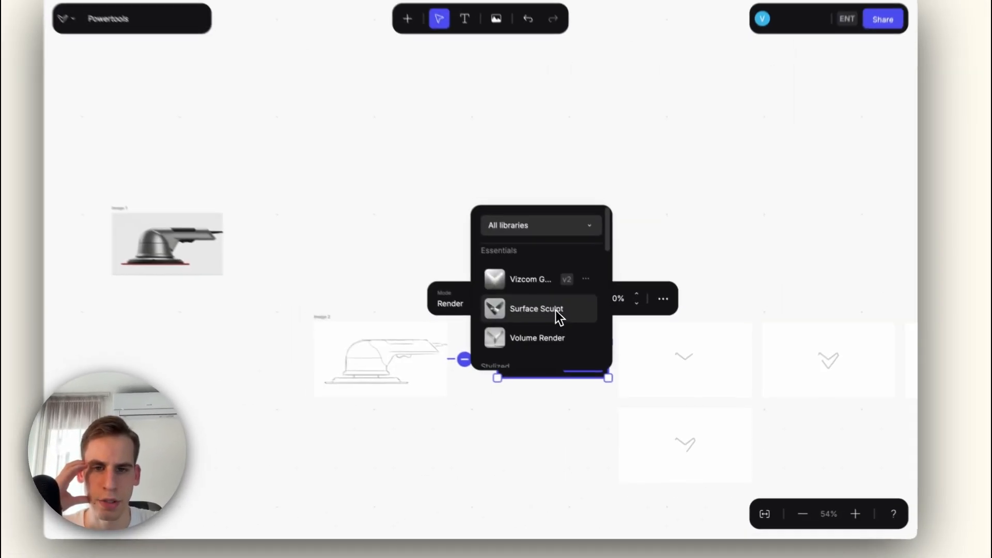
{"action": "left_click", "coordinate": [373, 194]}
{"action": "left_click", "coordinate": [575, 311]}
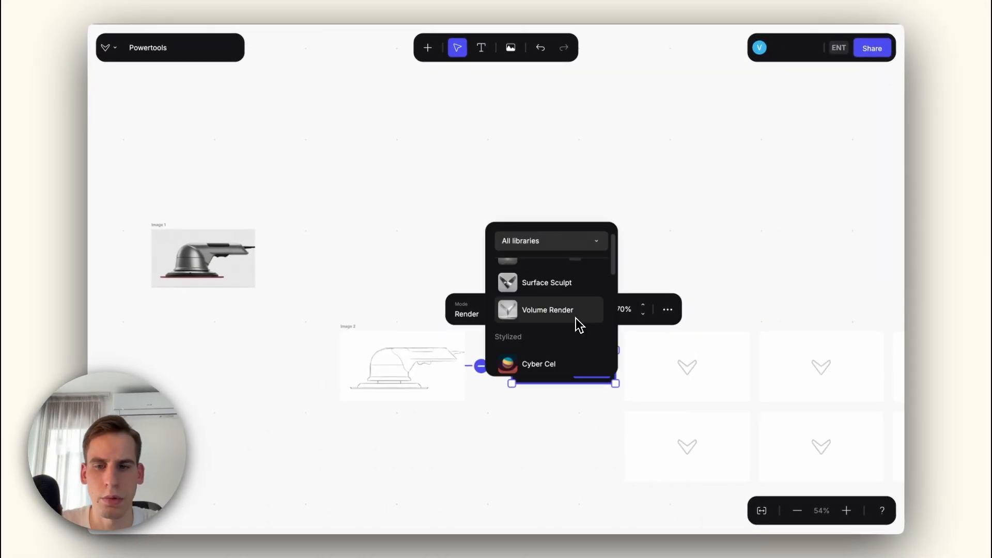
Generate more sketch variants with the Cyber Cel, Pastel Render and Exterior palettes, keeping Render mode at 70% influence.
{"action": "left_click", "coordinate": [575, 359]}
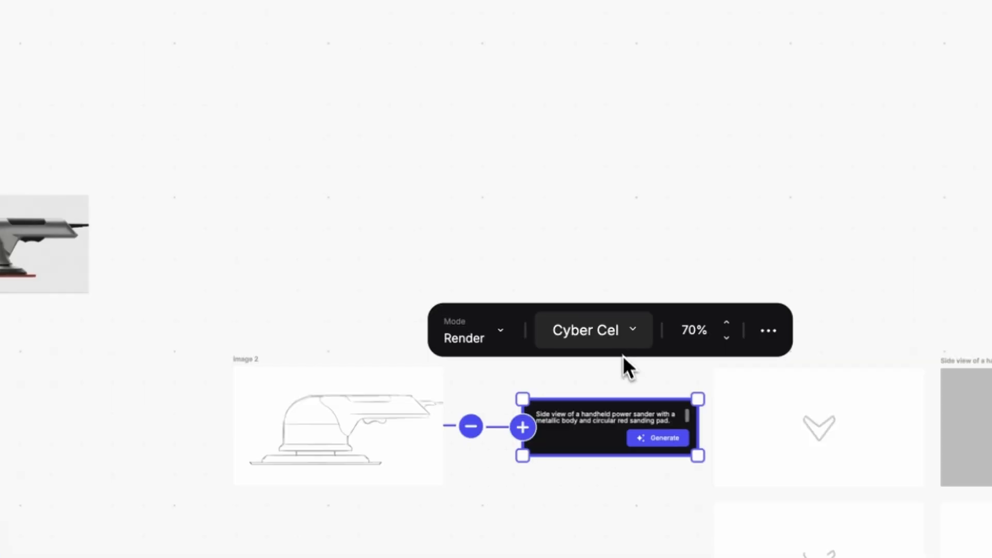
{"action": "left_click", "coordinate": [571, 316]}
{"action": "scroll", "coordinate": [580, 333], "scroll_direction": "up", "scroll_amount": 3}
{"action": "scroll", "coordinate": [640, 376], "scroll_direction": "down", "scroll_amount": 3}
{"action": "left_click", "coordinate": [639, 379]}
{"action": "left_click", "coordinate": [599, 330]}
{"action": "scroll", "coordinate": [626, 336], "scroll_direction": "down", "scroll_amount": 5}
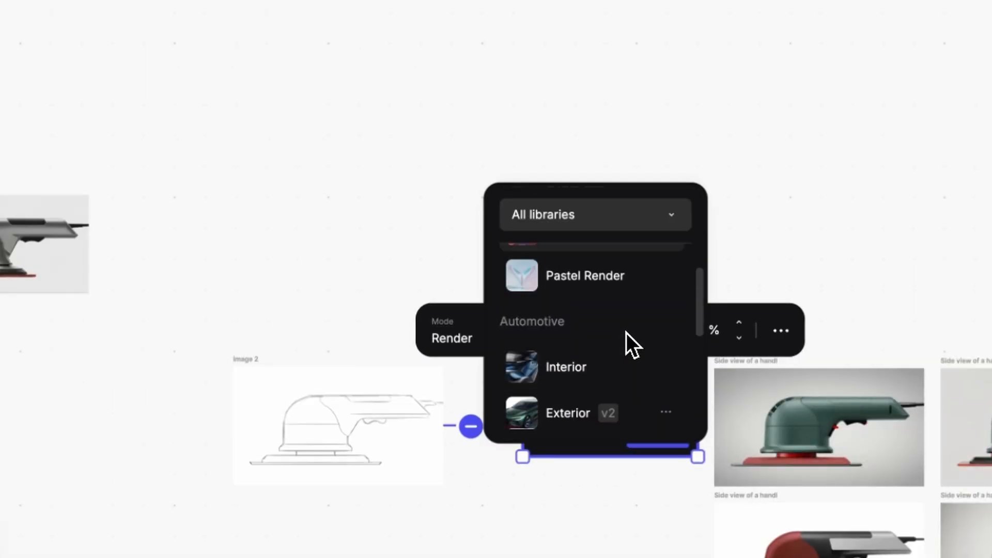
{"action": "left_click", "coordinate": [624, 410]}
Examine the top-row renders of the generated grid up close, comparing body shape, trigger and sanding pad.
{"action": "scroll", "coordinate": [599, 419], "scroll_direction": "down", "scroll_amount": 3}
{"action": "scroll", "coordinate": [568, 410], "scroll_direction": "right", "scroll_amount": 3}
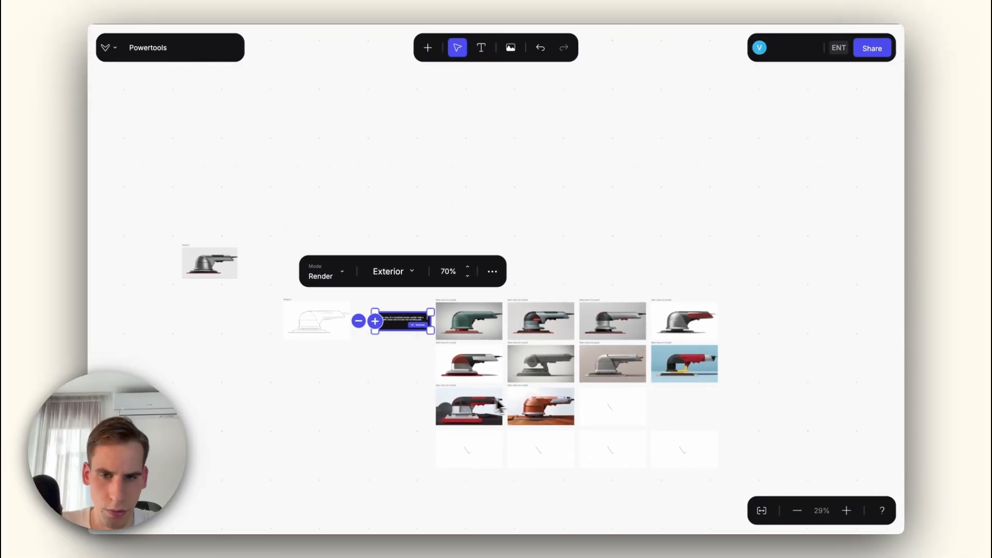
{"action": "scroll", "coordinate": [498, 406], "scroll_direction": "up", "scroll_amount": 5}
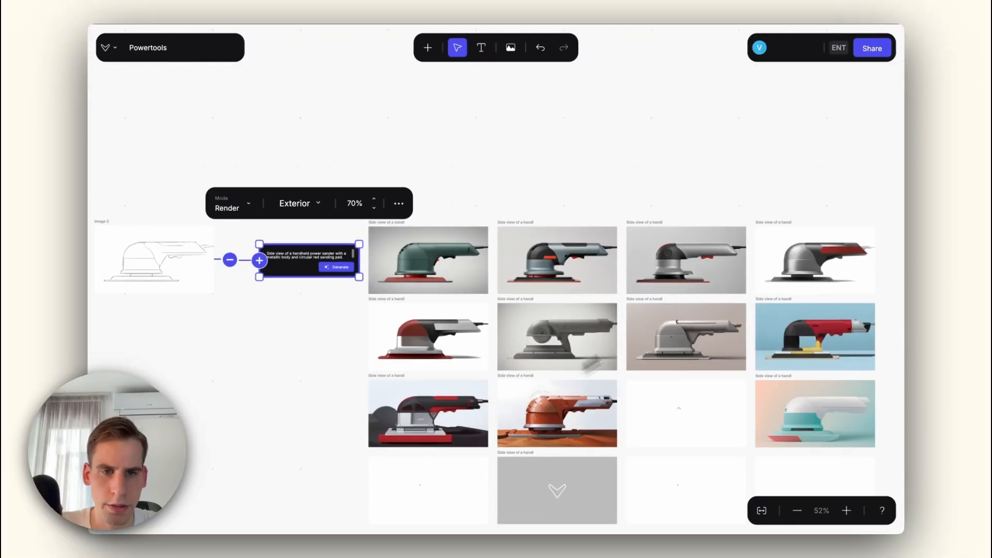
{"action": "left_click_drag", "start_coordinate": [490, 349], "coordinate": [513, 267]}
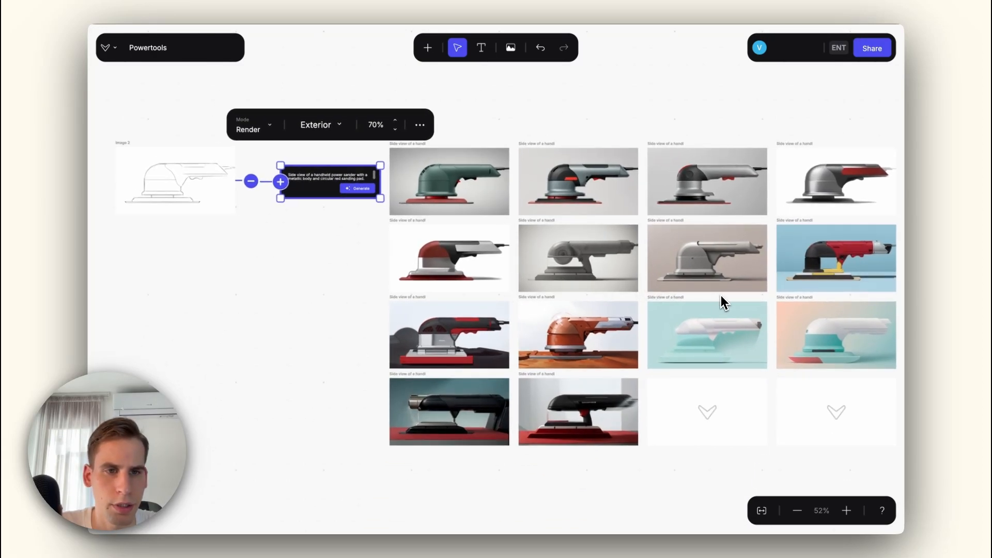
{"action": "scroll", "coordinate": [574, 176], "scroll_direction": "up", "scroll_amount": 10}
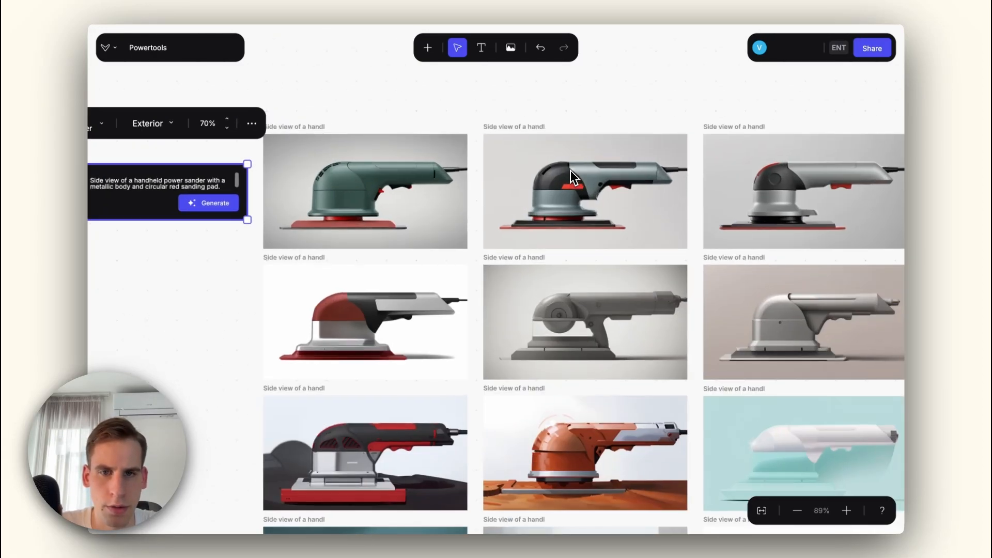
{"action": "scroll", "coordinate": [574, 176], "scroll_direction": "down", "scroll_amount": 5}
{"action": "scroll", "coordinate": [594, 207], "scroll_direction": "right", "scroll_amount": 2}
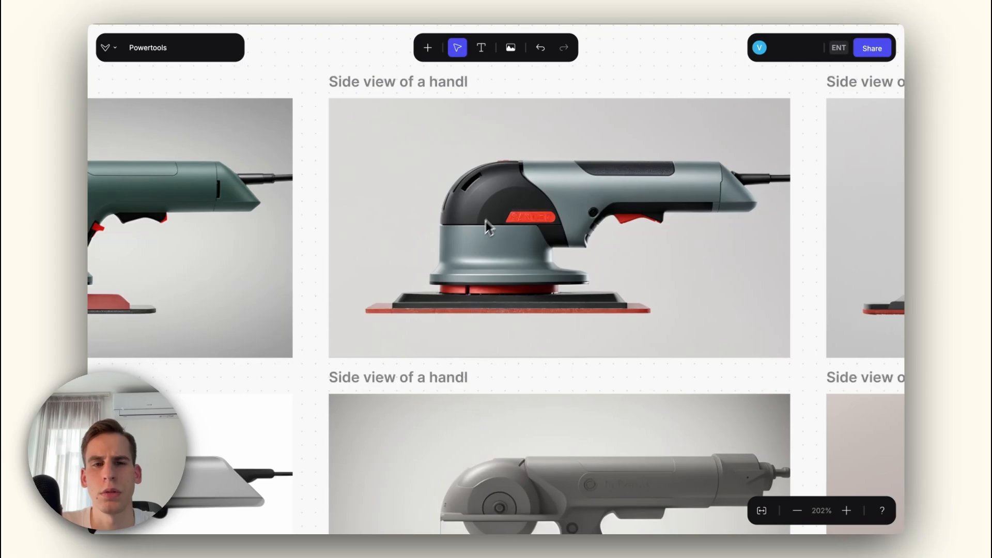
{"action": "scroll", "coordinate": [476, 271], "scroll_direction": "down", "scroll_amount": 6}
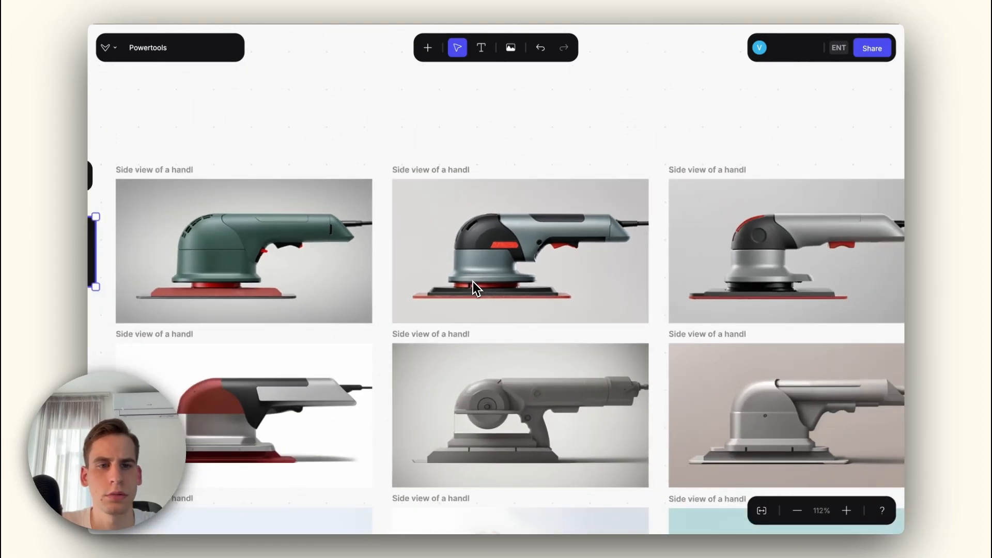
{"action": "scroll", "coordinate": [403, 289], "scroll_direction": "right", "scroll_amount": 5}
{"action": "scroll", "coordinate": [572, 240], "scroll_direction": "up", "scroll_amount": 6}
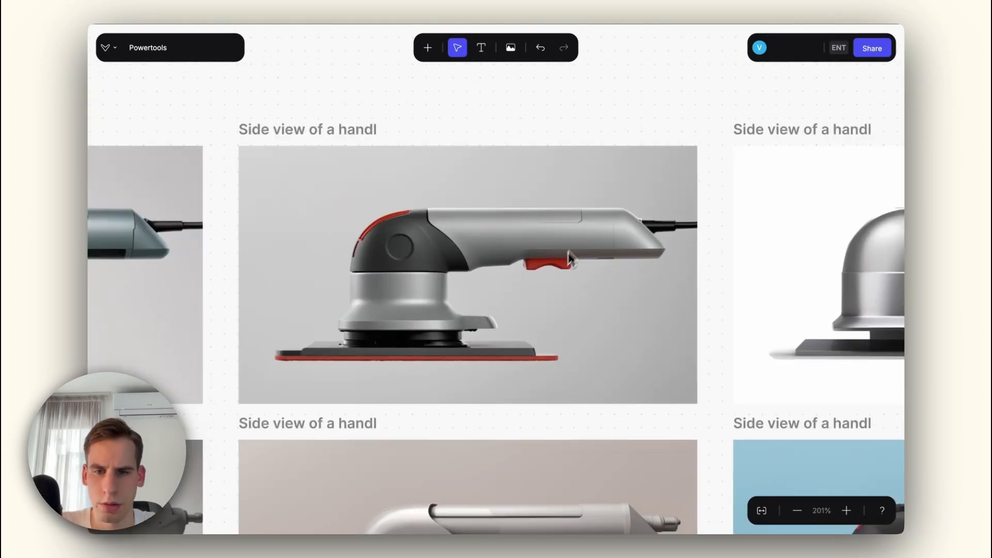
{"action": "scroll", "coordinate": [568, 258], "scroll_direction": "down", "scroll_amount": 6}
{"action": "scroll", "coordinate": [553, 288], "scroll_direction": "right", "scroll_amount": 3}
{"action": "scroll", "coordinate": [614, 309], "scroll_direction": "up", "scroll_amount": 7}
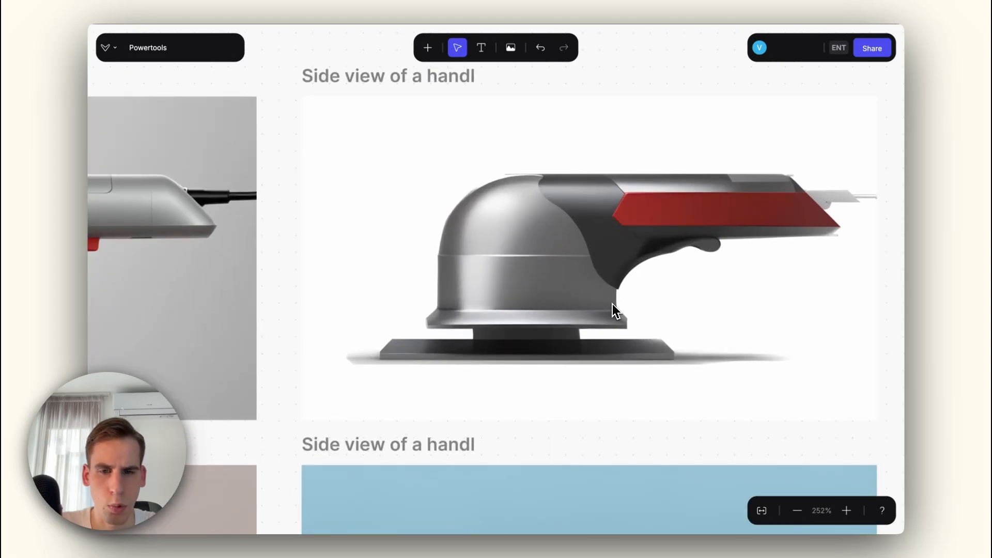
{"action": "scroll", "coordinate": [531, 277], "scroll_direction": "down", "scroll_amount": 7}
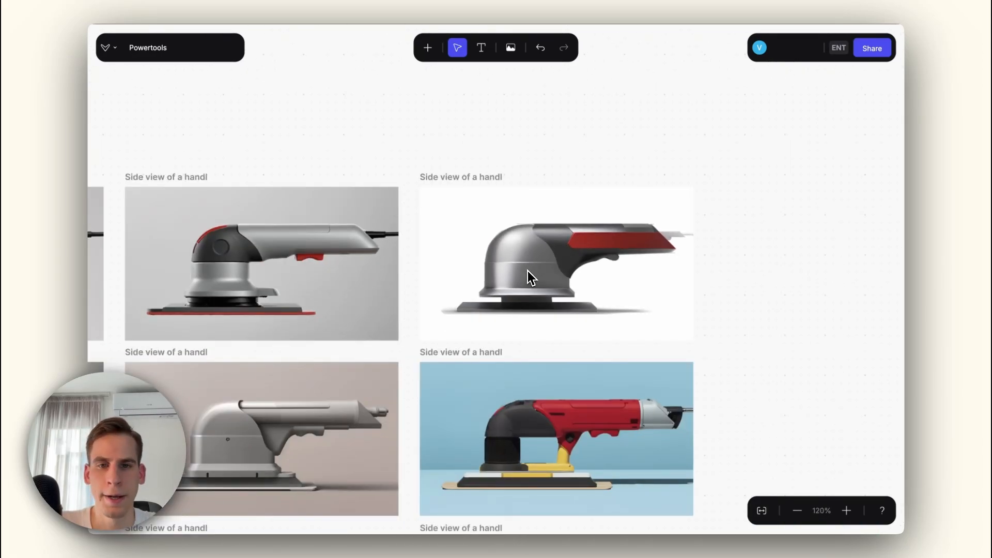
Show the image details of the top-row white-background render with the red handle stripe.
{"action": "left_click", "coordinate": [528, 271]}
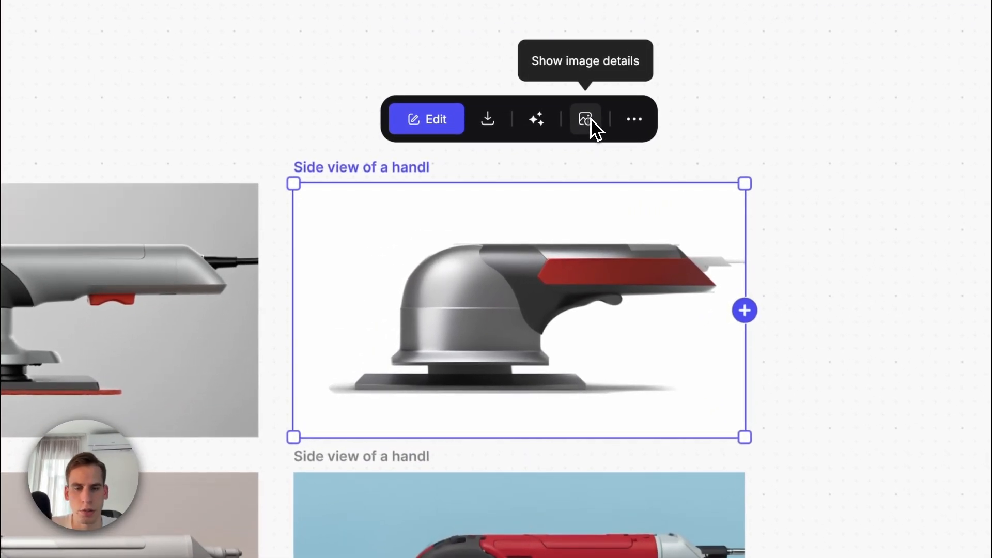
{"action": "left_click", "coordinate": [597, 148]}
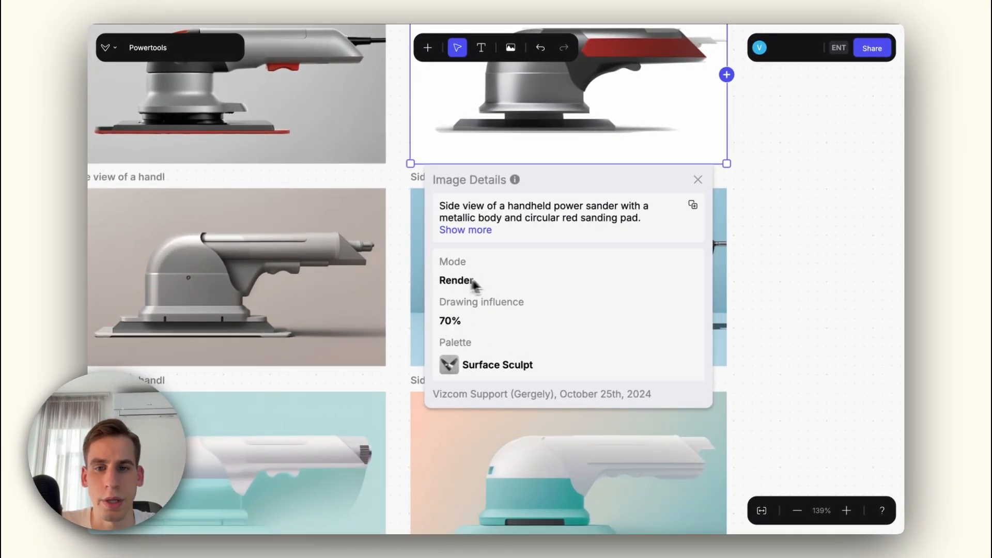
{"action": "scroll", "coordinate": [490, 286], "scroll_direction": "down", "scroll_amount": 5}
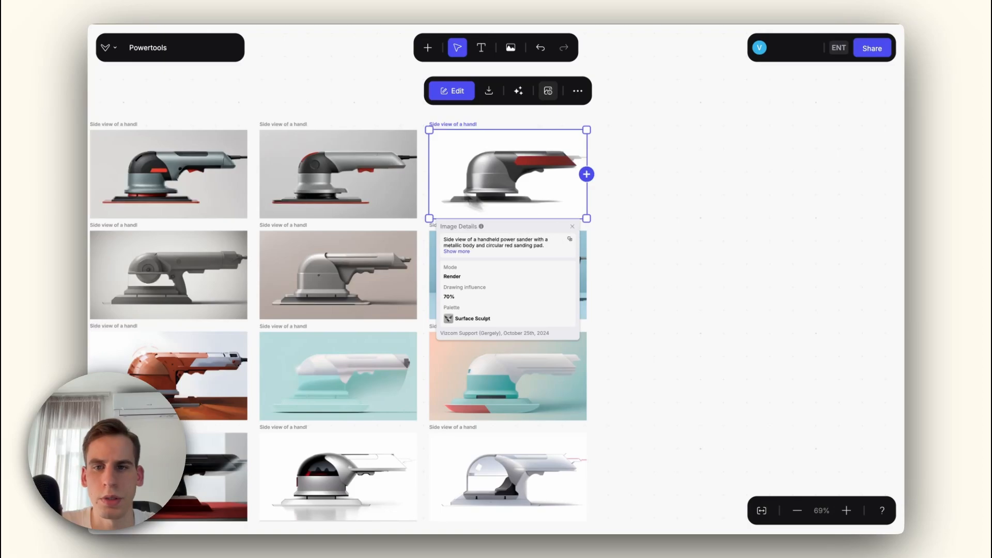
Show the image details of the neighbouring grey-background render with the red trigger, and close both details cards.
{"action": "left_click", "coordinate": [379, 155]}
{"action": "left_click", "coordinate": [408, 91]}
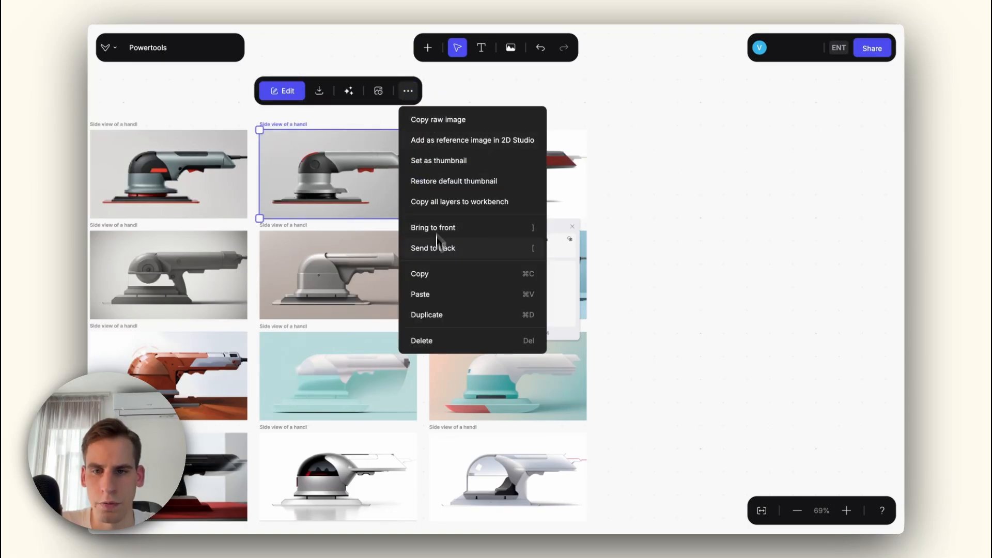
{"action": "left_click", "coordinate": [379, 92]}
{"action": "left_click_drag", "start_coordinate": [308, 187], "coordinate": [439, 191]}
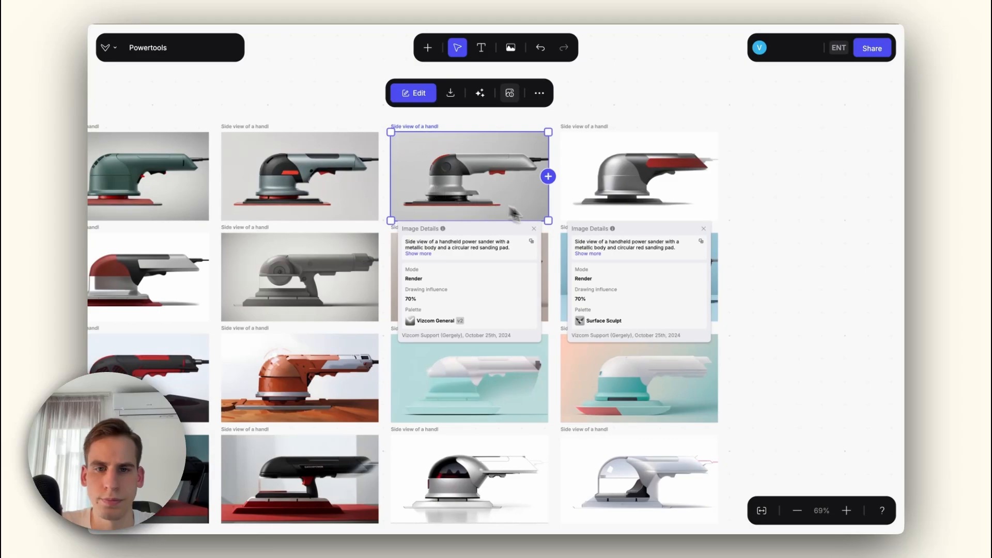
{"action": "left_click", "coordinate": [534, 229]}
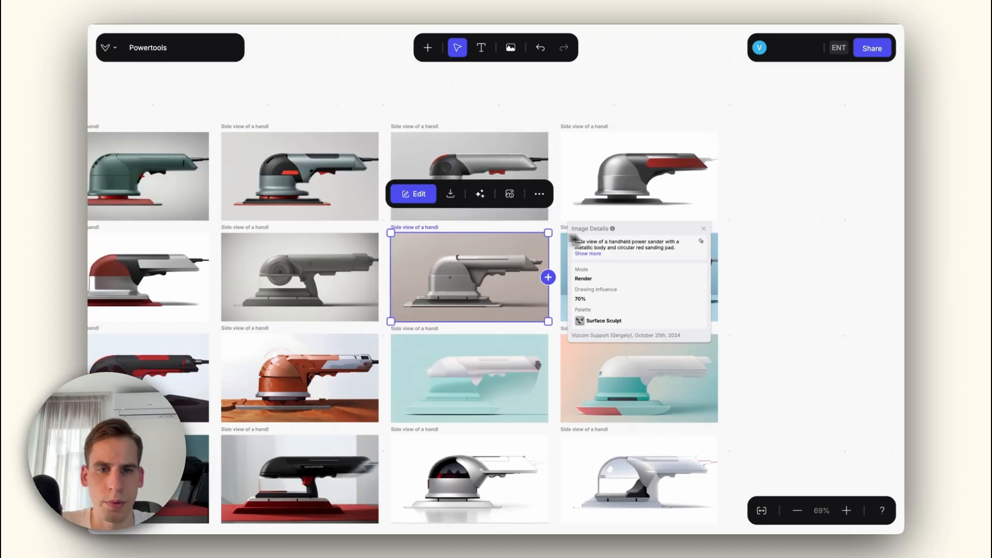
{"action": "left_click", "coordinate": [703, 230]}
{"action": "left_click", "coordinate": [765, 230]}
Examine the second- and third-row renders up close, checking how each palette interprets the sander's body and pad.
{"action": "scroll", "coordinate": [449, 286], "scroll_direction": "up", "scroll_amount": 5}
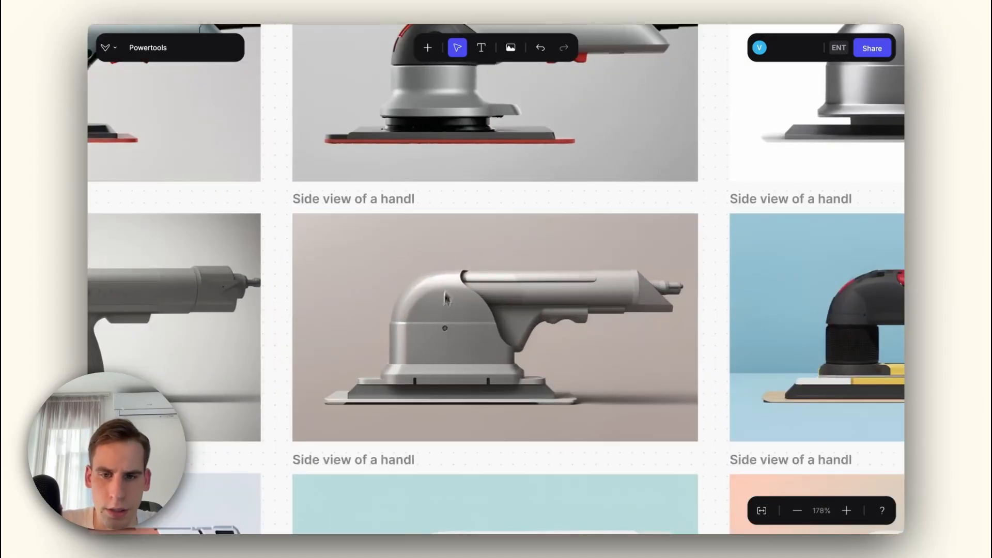
{"action": "scroll", "coordinate": [445, 294], "scroll_direction": "down", "scroll_amount": 4}
{"action": "left_click_drag", "start_coordinate": [445, 295], "coordinate": [670, 264]}
{"action": "left_click_drag", "start_coordinate": [449, 270], "coordinate": [529, 246]}
{"action": "scroll", "coordinate": [430, 243], "scroll_direction": "up", "scroll_amount": 5}
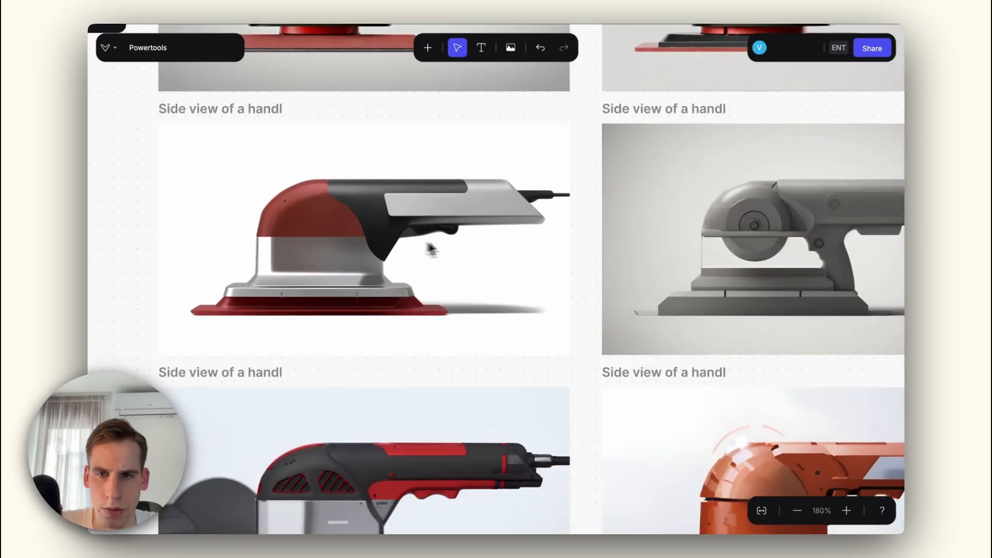
{"action": "left_click_drag", "start_coordinate": [602, 248], "coordinate": [288, 248]}
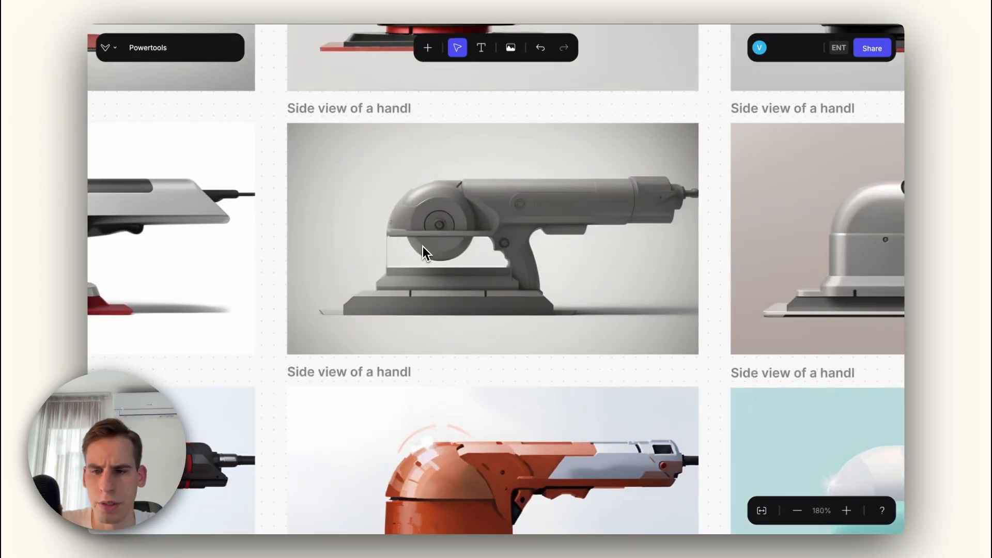
{"action": "scroll", "coordinate": [422, 246], "scroll_direction": "down", "scroll_amount": 5}
{"action": "left_click_drag", "start_coordinate": [458, 388], "coordinate": [552, 323]}
{"action": "left_click_drag", "start_coordinate": [469, 338], "coordinate": [637, 269]}
{"action": "scroll", "coordinate": [458, 271], "scroll_direction": "up", "scroll_amount": 5}
{"action": "scroll", "coordinate": [459, 271], "scroll_direction": "down", "scroll_amount": 5}
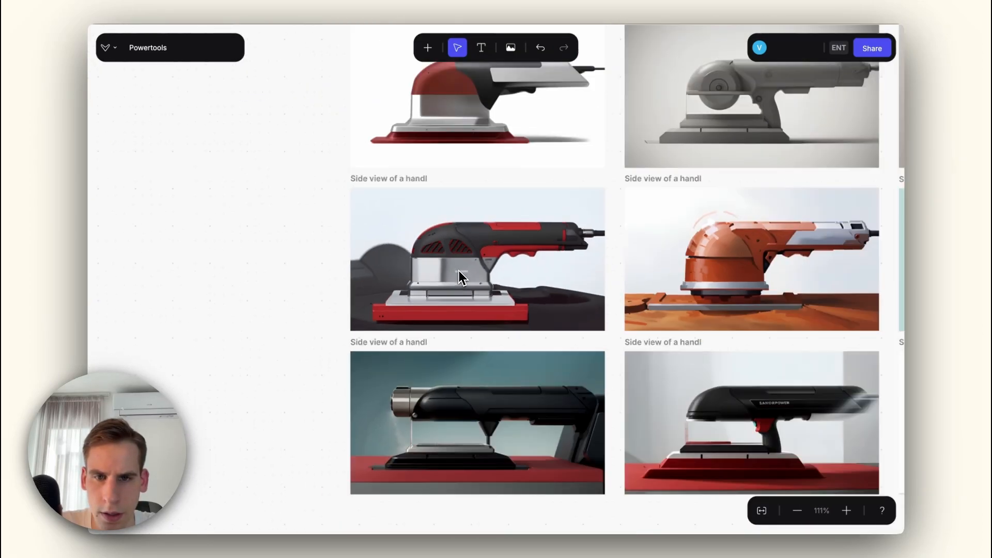
Inspect the bottom-row renders one by one, including the two black sanders and the two white-background versions.
{"action": "scroll", "coordinate": [466, 227], "scroll_direction": "down", "scroll_amount": 3}
{"action": "scroll", "coordinate": [473, 266], "scroll_direction": "up", "scroll_amount": 3}
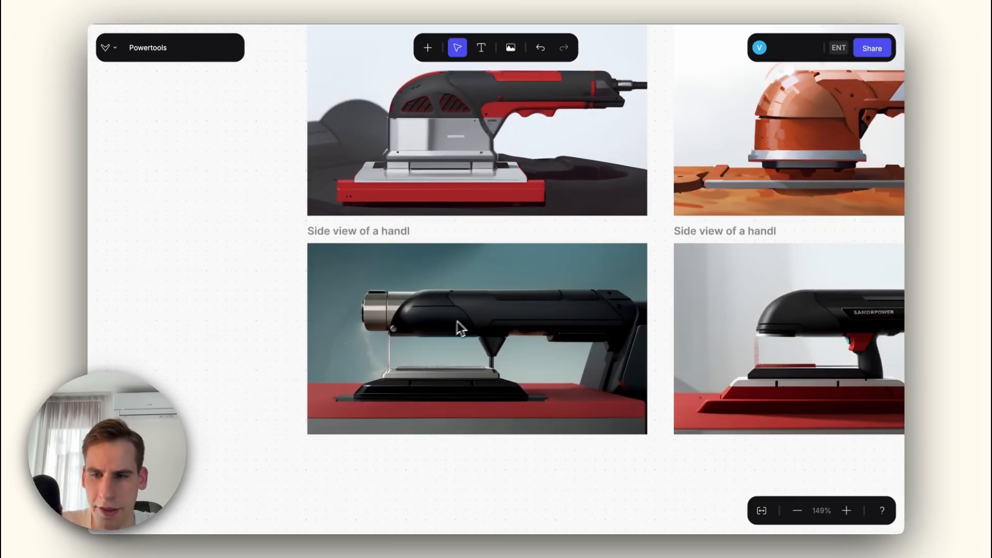
{"action": "scroll", "coordinate": [500, 327], "scroll_direction": "down", "scroll_amount": 3}
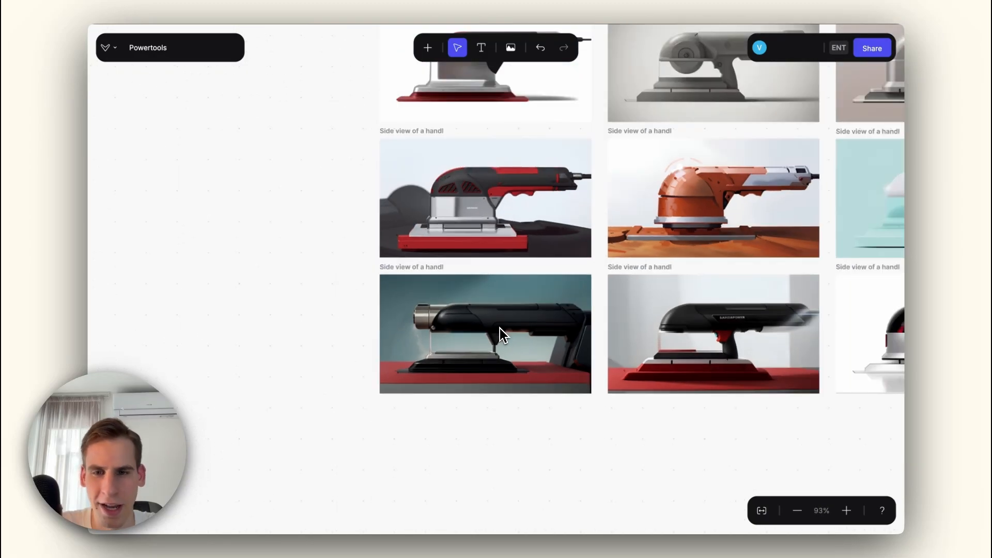
{"action": "scroll", "coordinate": [527, 338], "scroll_direction": "right", "scroll_amount": 3}
{"action": "scroll", "coordinate": [511, 359], "scroll_direction": "up", "scroll_amount": 5}
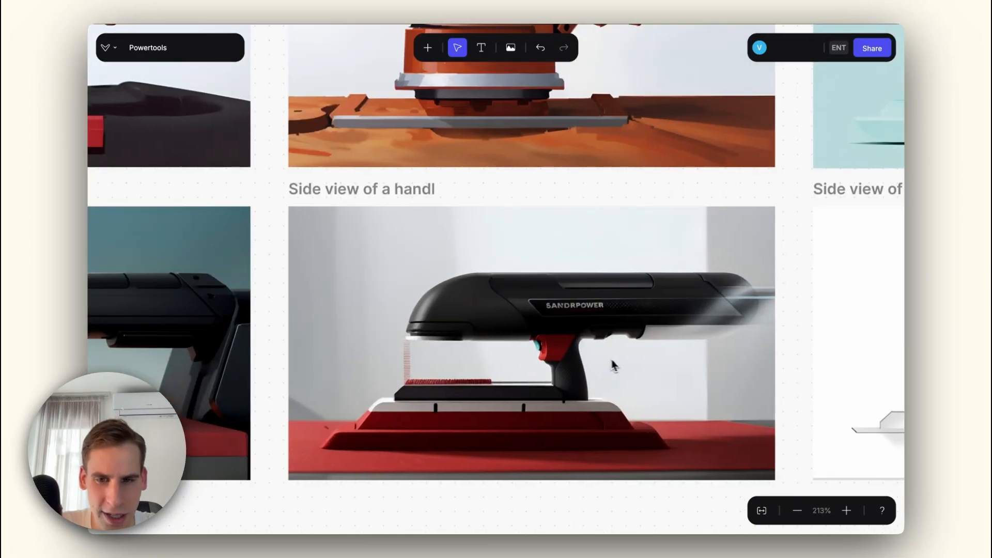
{"action": "scroll", "coordinate": [546, 347], "scroll_direction": "down", "scroll_amount": 3}
{"action": "scroll", "coordinate": [542, 351], "scroll_direction": "right", "scroll_amount": 5}
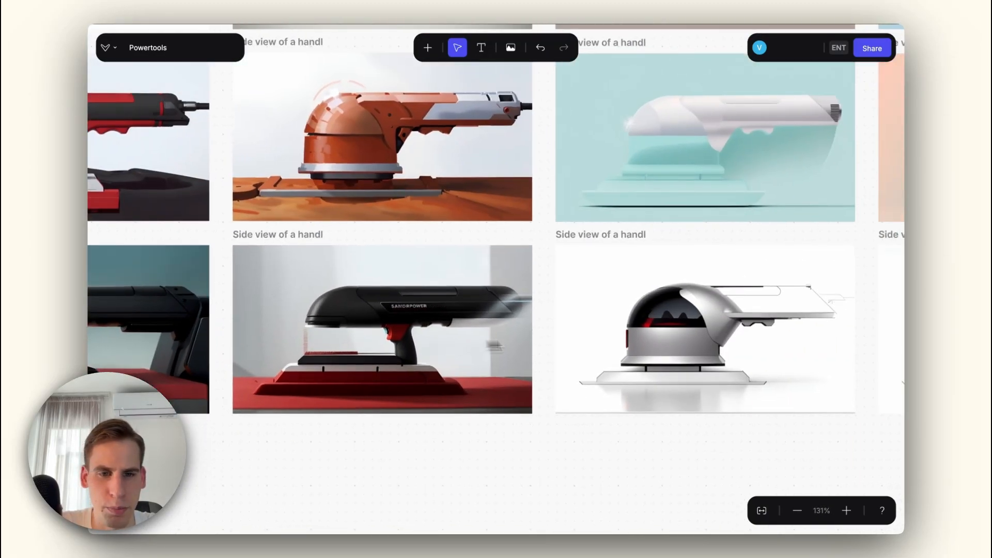
{"action": "scroll", "coordinate": [541, 331], "scroll_direction": "right", "scroll_amount": 4}
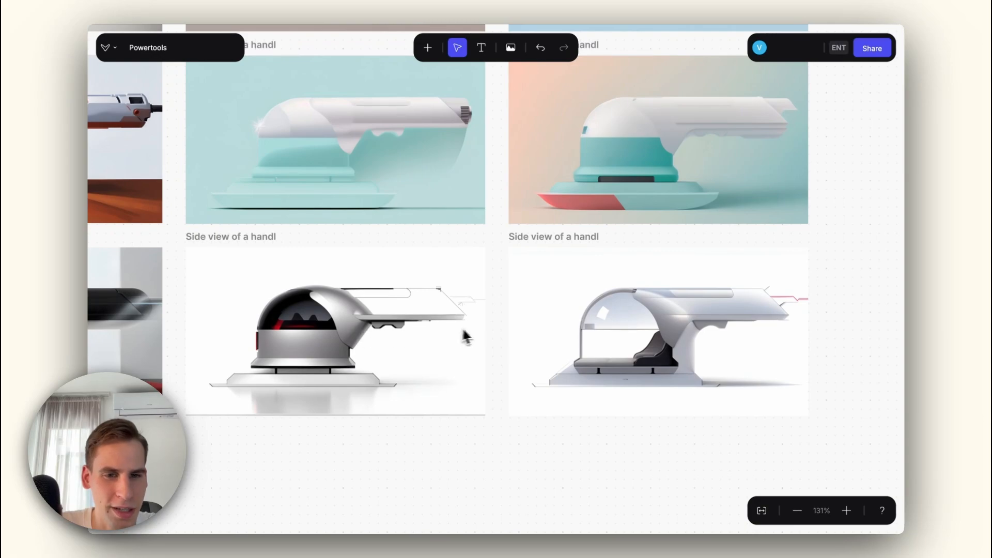
{"action": "scroll", "coordinate": [464, 336], "scroll_direction": "left", "scroll_amount": 3}
{"action": "scroll", "coordinate": [465, 343], "scroll_direction": "up", "scroll_amount": 3}
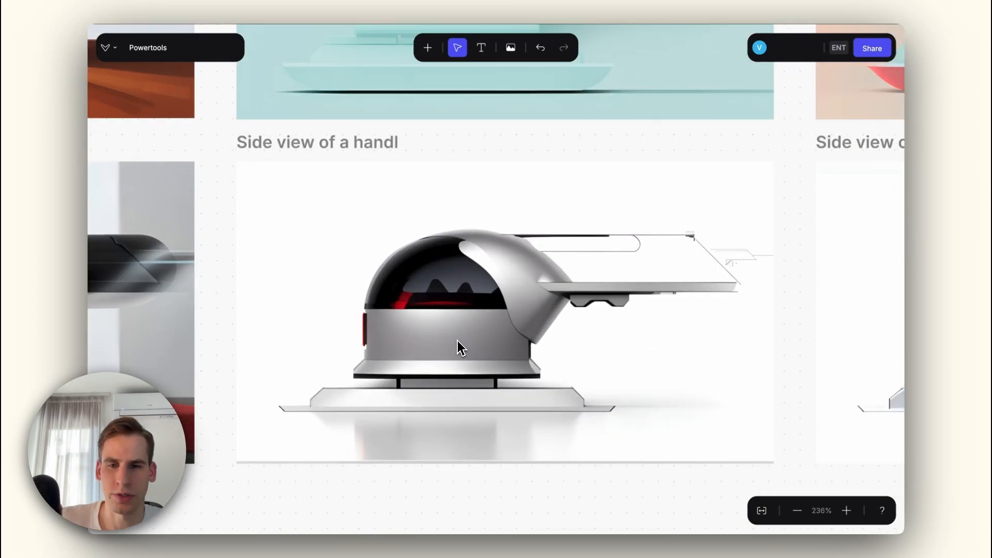
{"action": "scroll", "coordinate": [459, 345], "scroll_direction": "down", "scroll_amount": 5}
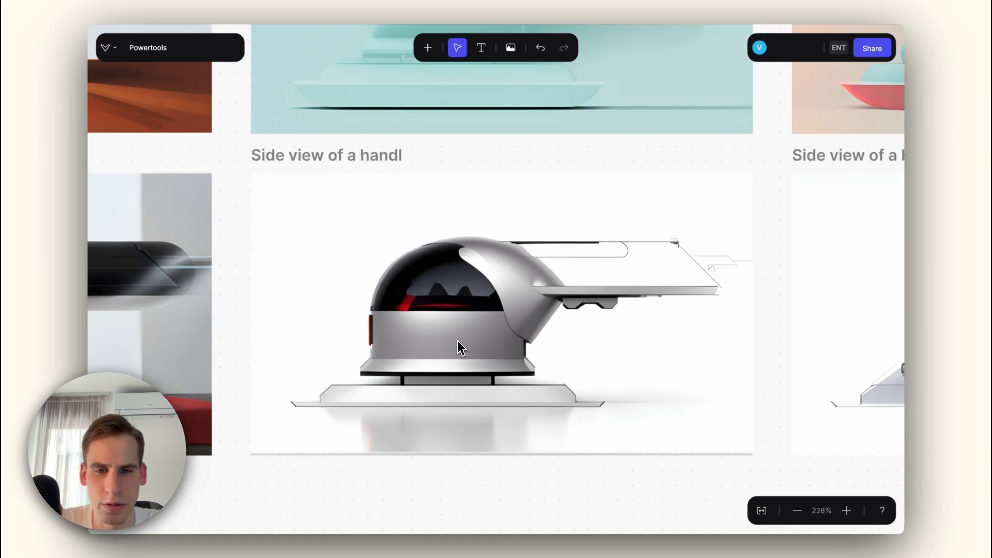
{"action": "scroll", "coordinate": [458, 343], "scroll_direction": "right", "scroll_amount": 5}
{"action": "scroll", "coordinate": [465, 321], "scroll_direction": "down", "scroll_amount": 2}
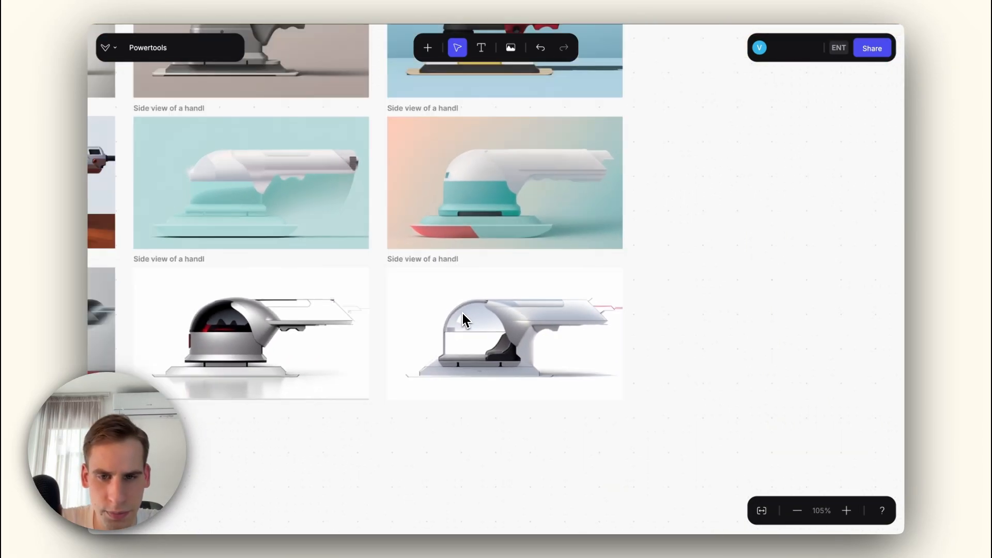
Compare the pastel renders with the top-row renders again, ending at the green and blue-grey sanders.
{"action": "scroll", "coordinate": [431, 227], "scroll_direction": "up", "scroll_amount": 4}
{"action": "scroll", "coordinate": [465, 258], "scroll_direction": "left", "scroll_amount": 3}
{"action": "scroll", "coordinate": [443, 272], "scroll_direction": "right", "scroll_amount": 3}
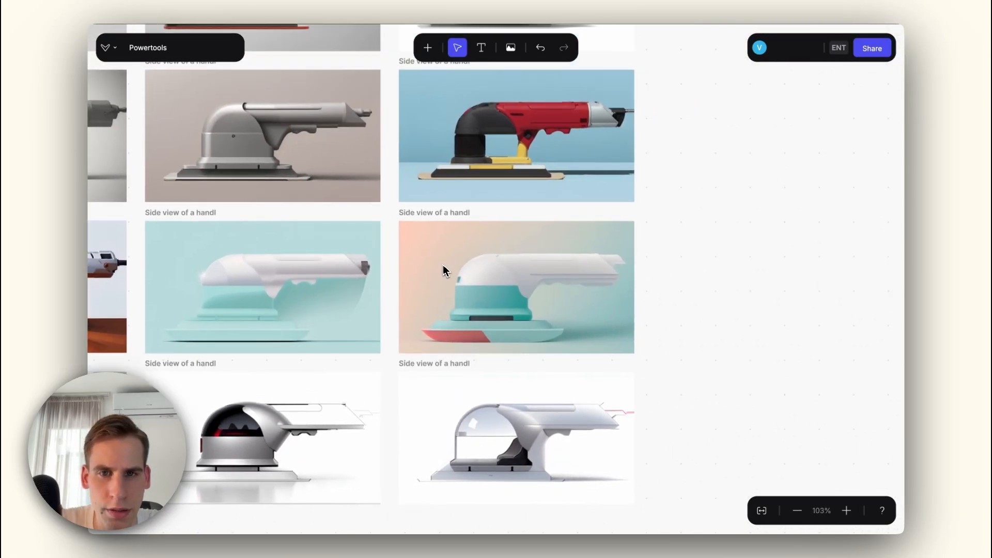
{"action": "scroll", "coordinate": [443, 281], "scroll_direction": "up", "scroll_amount": 7}
{"action": "scroll", "coordinate": [516, 295], "scroll_direction": "left", "scroll_amount": 7}
{"action": "left_click_drag", "start_coordinate": [411, 197], "coordinate": [261, 290]}
{"action": "scroll", "coordinate": [540, 302], "scroll_direction": "up", "scroll_amount": 3}
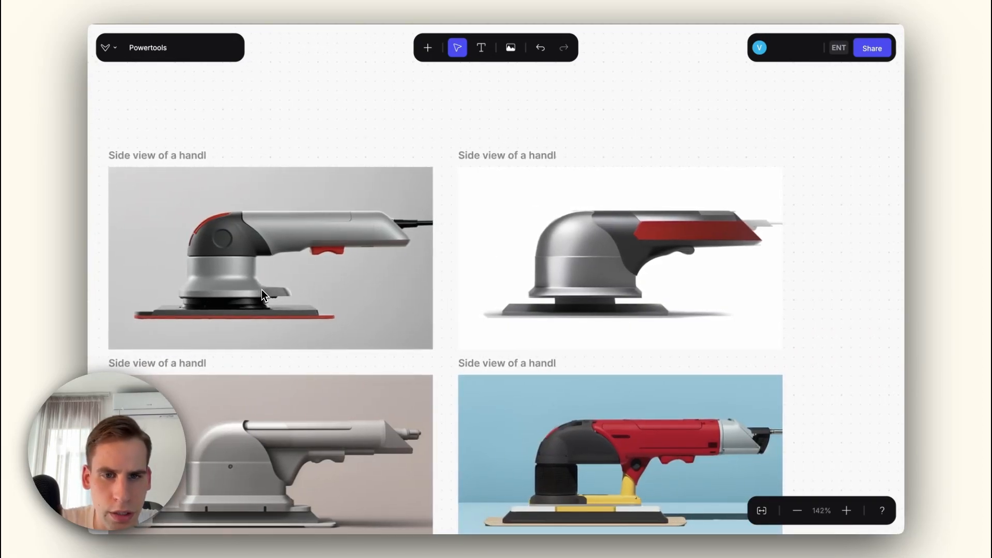
{"action": "scroll", "coordinate": [262, 289], "scroll_direction": "left", "scroll_amount": 3}
{"action": "scroll", "coordinate": [670, 314], "scroll_direction": "left", "scroll_amount": 5}
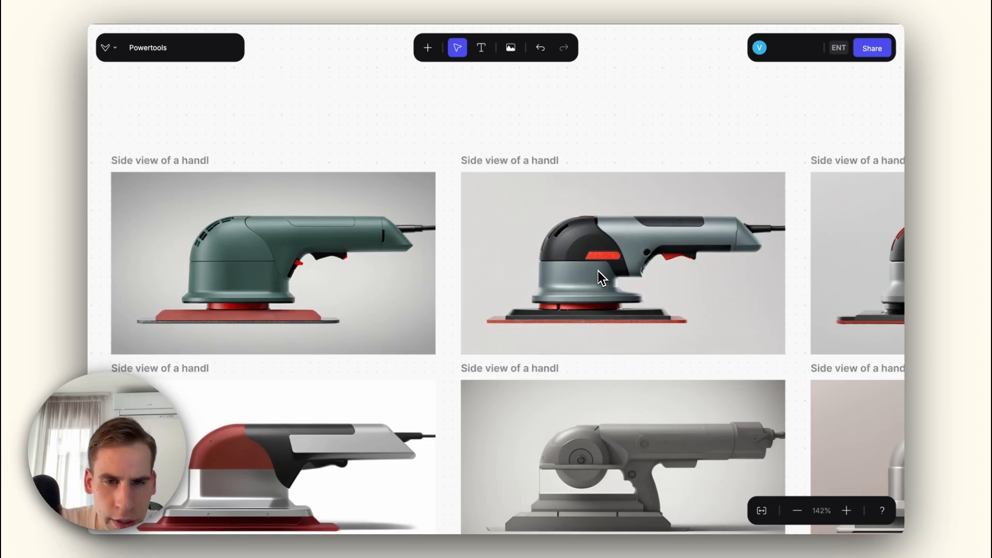
Look at the original Image 1 render up close and compare it with the top-row Workbench variants.
{"action": "scroll", "coordinate": [570, 253], "scroll_direction": "down", "scroll_amount": 5}
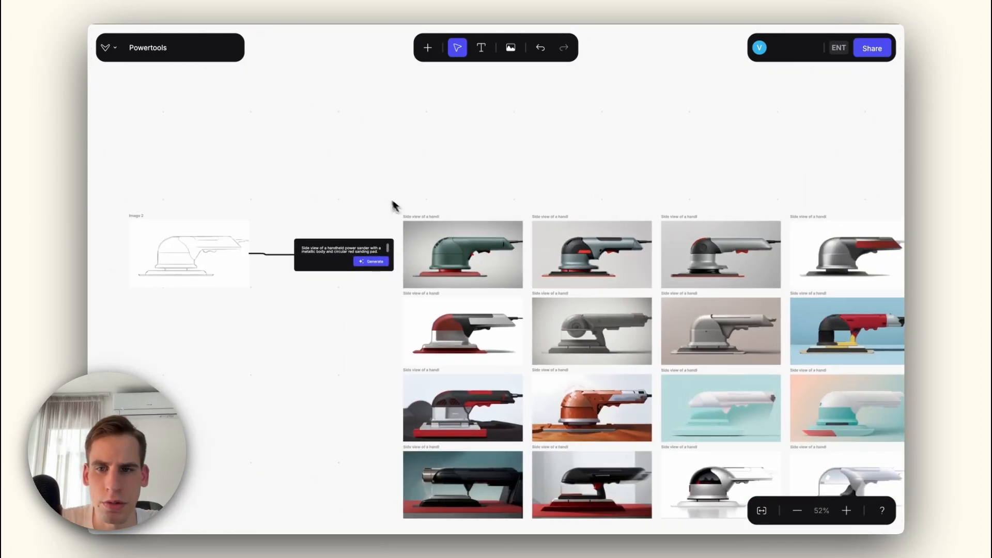
{"action": "scroll", "coordinate": [383, 227], "scroll_direction": "left", "scroll_amount": 8}
{"action": "scroll", "coordinate": [437, 225], "scroll_direction": "up", "scroll_amount": 7}
{"action": "scroll", "coordinate": [462, 280], "scroll_direction": "up", "scroll_amount": 3}
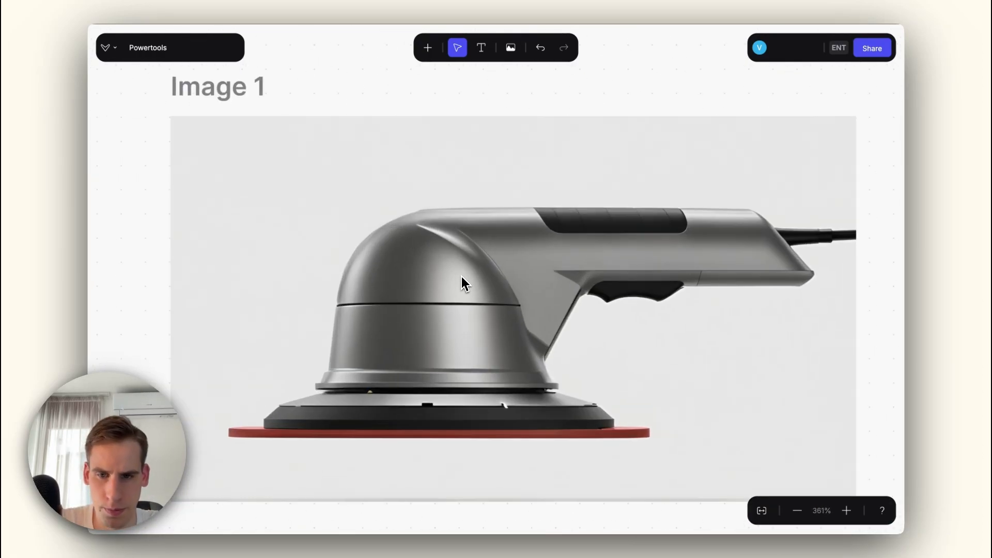
{"action": "scroll", "coordinate": [463, 282], "scroll_direction": "down", "scroll_amount": 2}
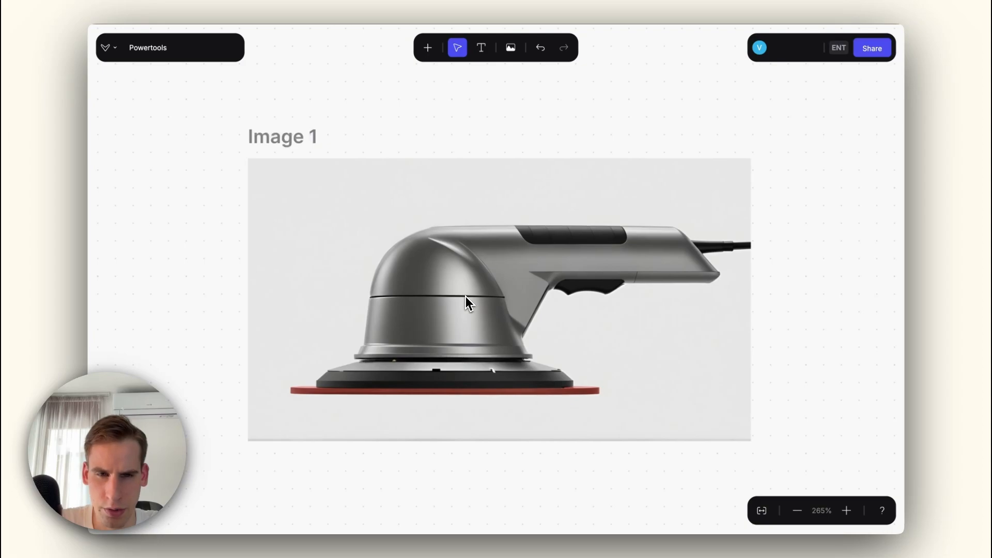
{"action": "scroll", "coordinate": [466, 295], "scroll_direction": "down", "scroll_amount": 7}
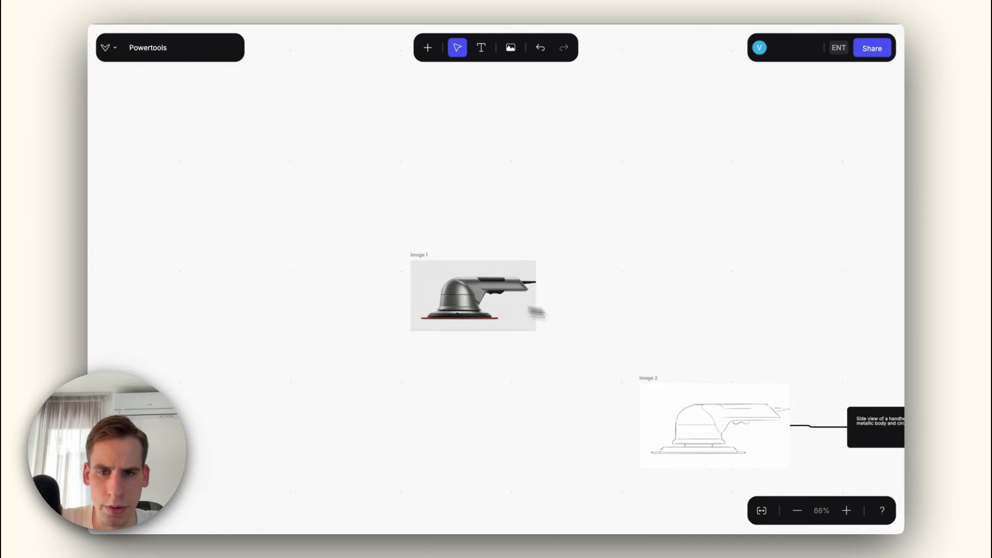
{"action": "scroll", "coordinate": [203, 293], "scroll_direction": "right", "scroll_amount": 10}
{"action": "scroll", "coordinate": [203, 294], "scroll_direction": "right", "scroll_amount": 6}
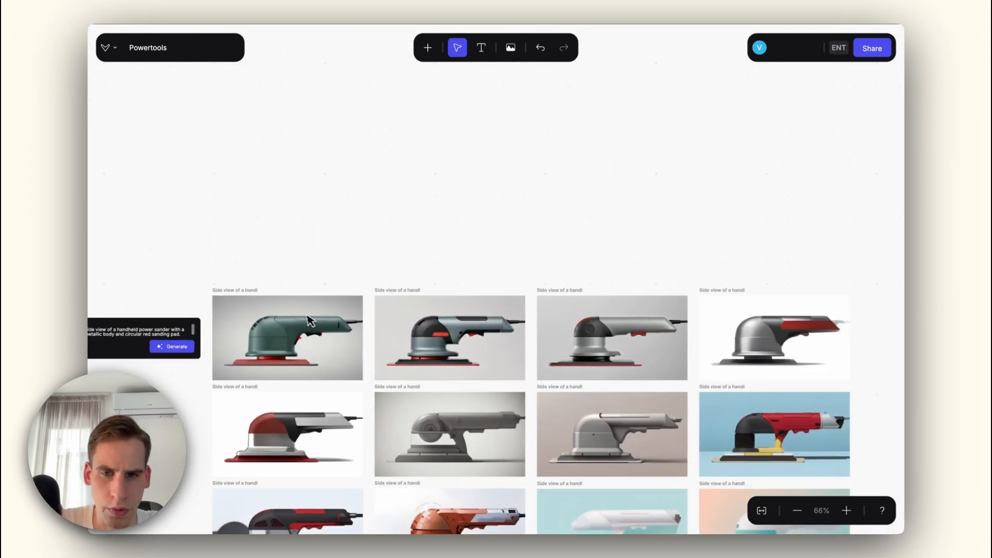
Open the blue-grey sander render for editing and remove the round screw beside the red trigger with the Magic Eraser.
{"action": "double_click", "coordinate": [474, 347]}
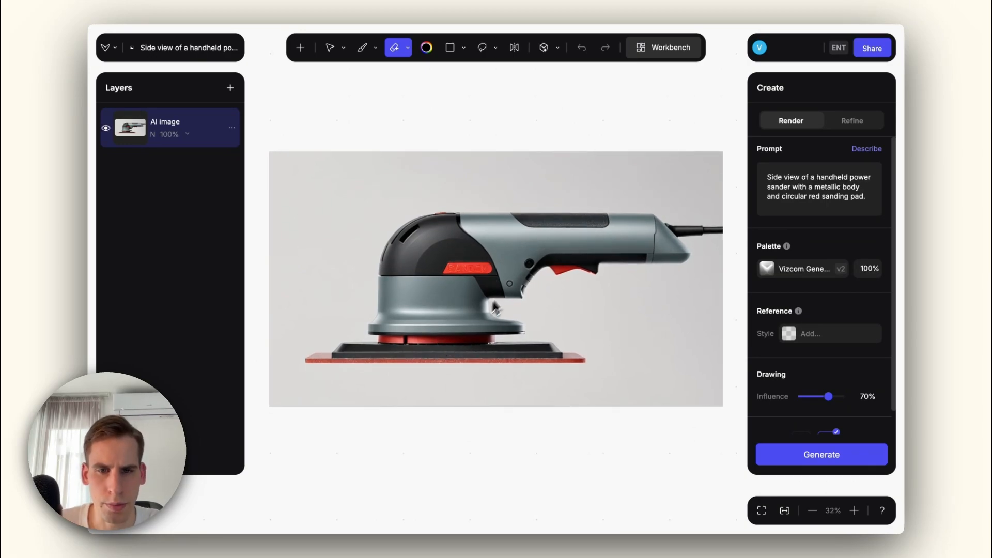
{"action": "scroll", "coordinate": [544, 241], "scroll_direction": "up", "scroll_amount": 3}
{"action": "scroll", "coordinate": [544, 242], "scroll_direction": "up", "scroll_amount": 1}
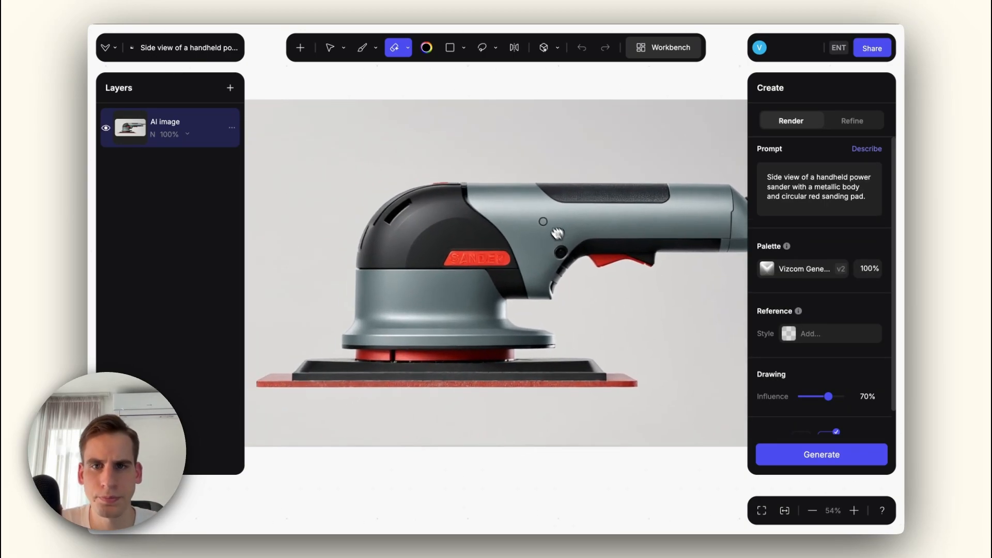
{"action": "left_click", "coordinate": [408, 49]}
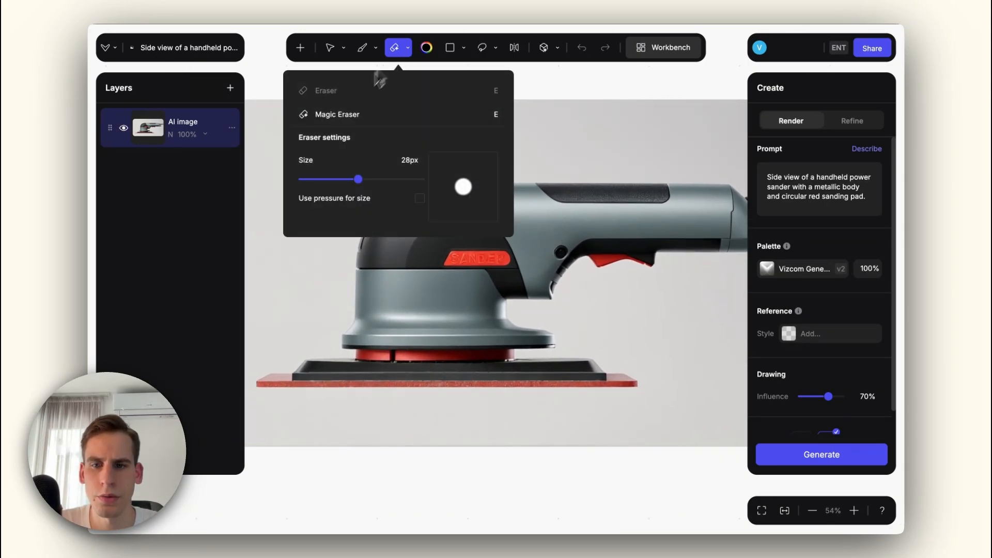
{"action": "left_click", "coordinate": [562, 251]}
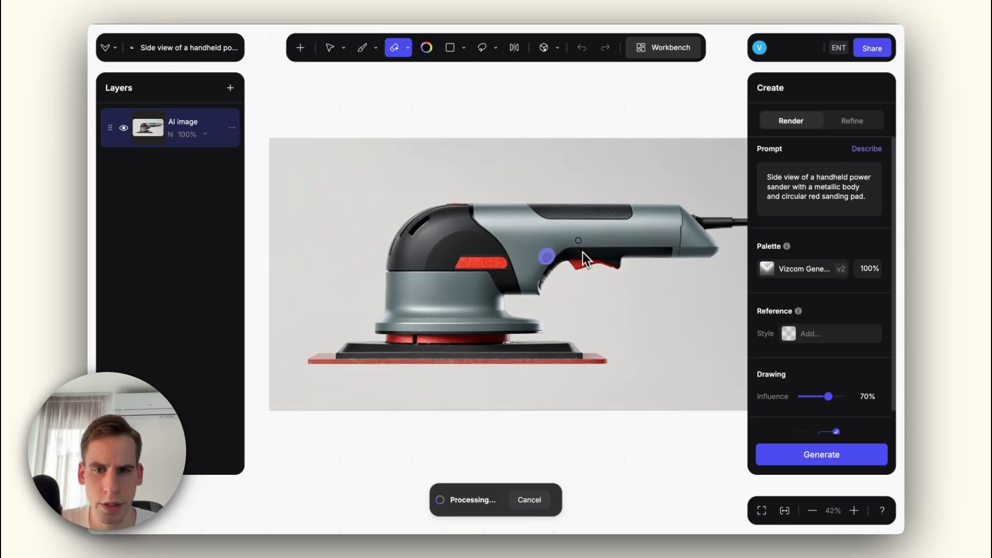
{"action": "scroll", "coordinate": [504, 273], "scroll_direction": "up", "scroll_amount": 2}
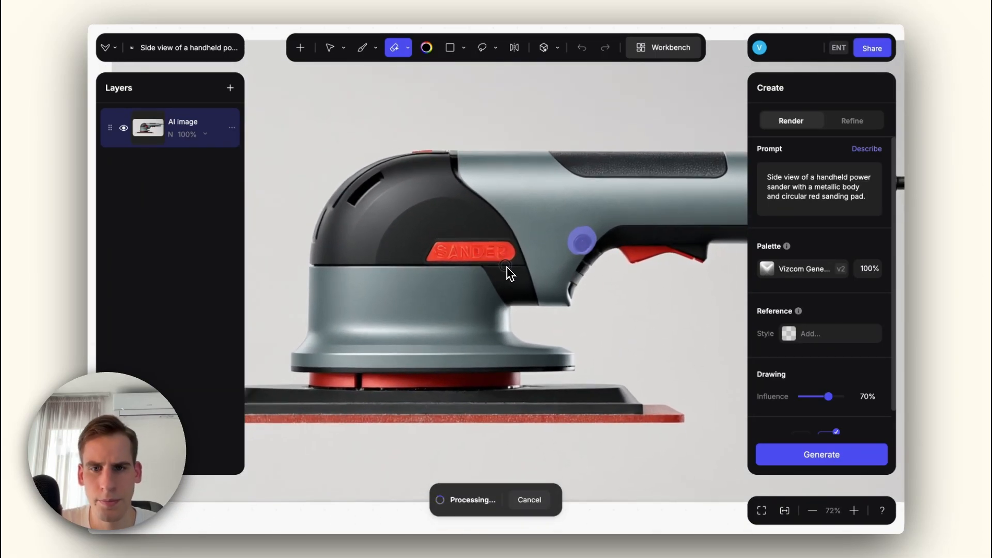
{"action": "scroll", "coordinate": [501, 269], "scroll_direction": "up", "scroll_amount": 1}
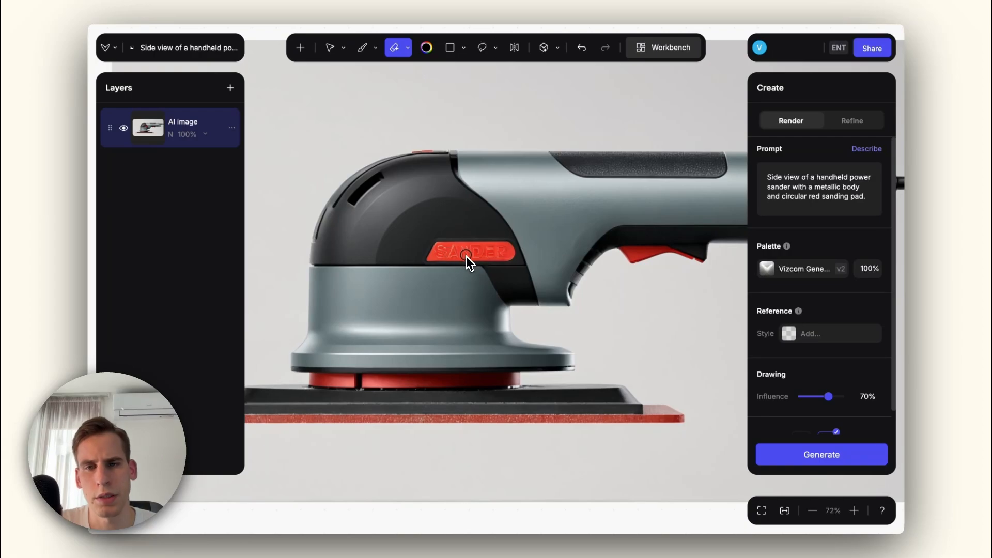
Erase the large vent slot on the black dome and the small red button on its top edge with the Magic Eraser.
{"action": "scroll", "coordinate": [472, 258], "scroll_direction": "down", "scroll_amount": 2}
{"action": "scroll", "coordinate": [472, 256], "scroll_direction": "up", "scroll_amount": 5}
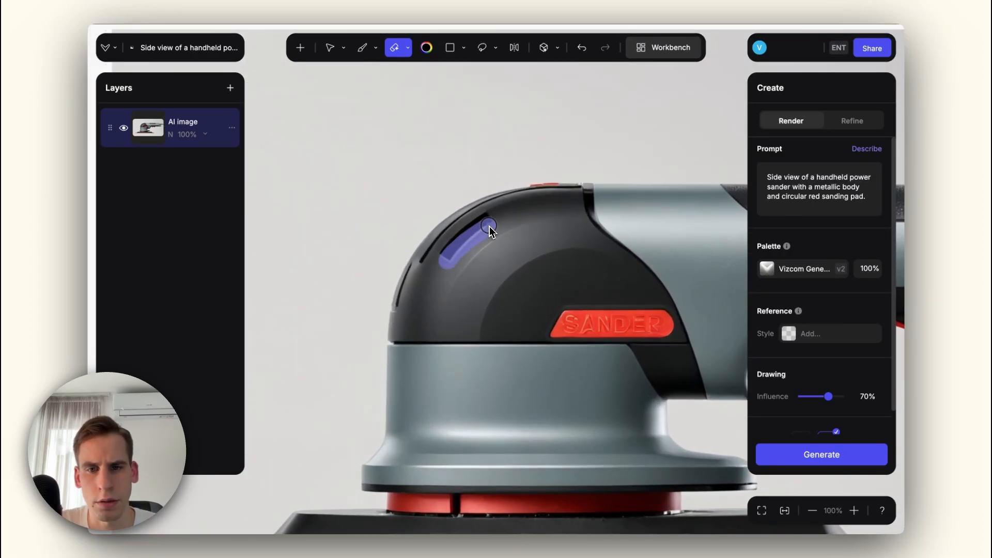
{"action": "mouse_move", "coordinate": [487, 218]}
{"action": "left_mouse_down"}
{"action": "mouse_move", "coordinate": [440, 264]}
{"action": "mouse_move", "coordinate": [504, 215]}
{"action": "left_mouse_up"}
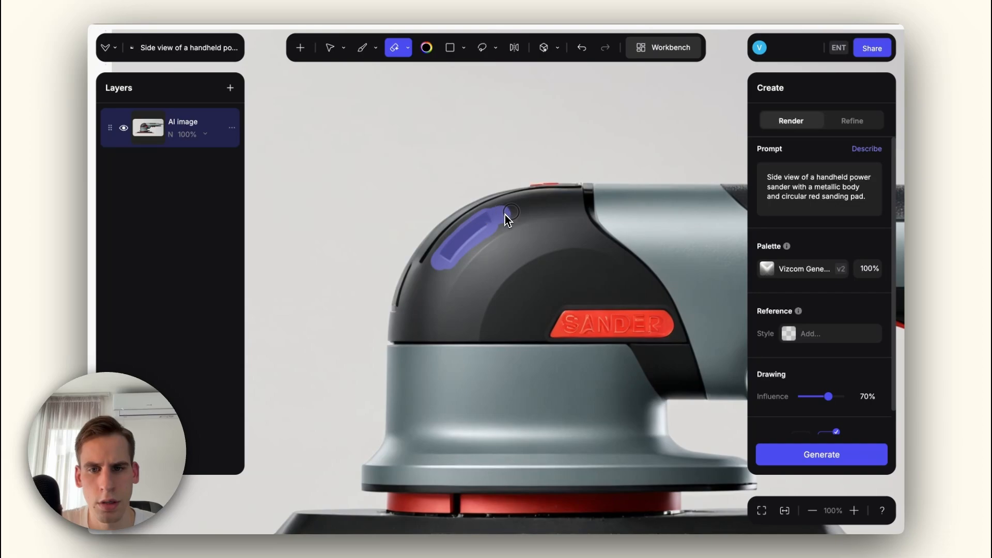
{"action": "scroll", "coordinate": [504, 215], "scroll_direction": "down", "scroll_amount": 5}
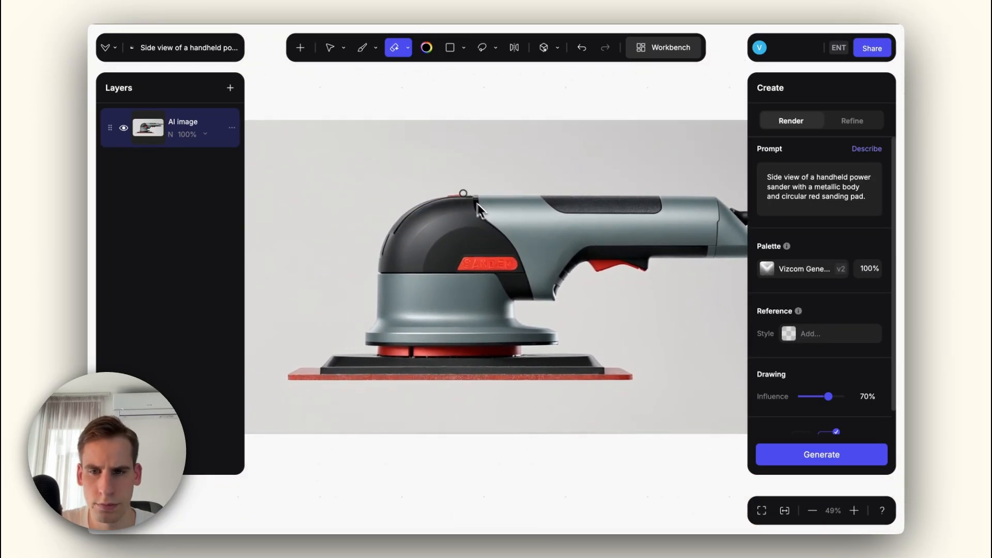
{"action": "scroll", "coordinate": [474, 192], "scroll_direction": "up", "scroll_amount": 5}
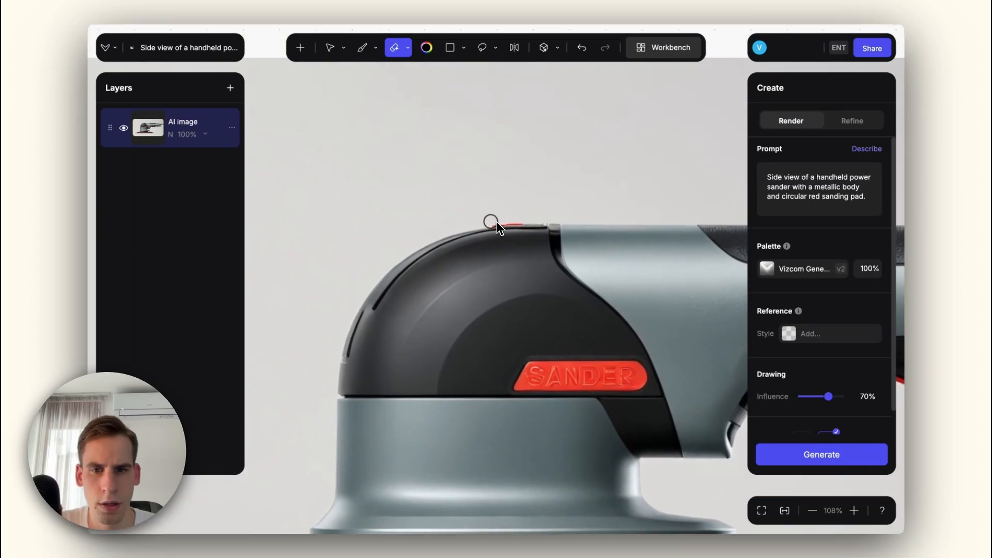
{"action": "left_click_drag", "start_coordinate": [489, 222], "coordinate": [530, 223]}
{"action": "scroll", "coordinate": [532, 228], "scroll_direction": "down", "scroll_amount": 5}
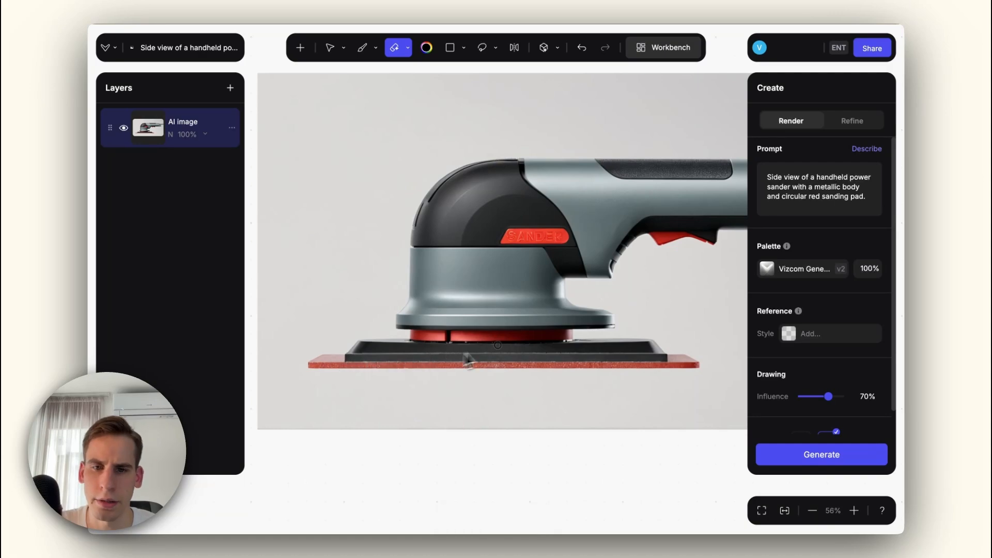
Generate a 3D model from the cleaned-up blue-grey sander render, using the Detailed option.
{"action": "scroll", "coordinate": [498, 343], "scroll_direction": "down", "scroll_amount": 2}
{"action": "left_click_drag", "start_coordinate": [515, 339], "coordinate": [448, 343]}
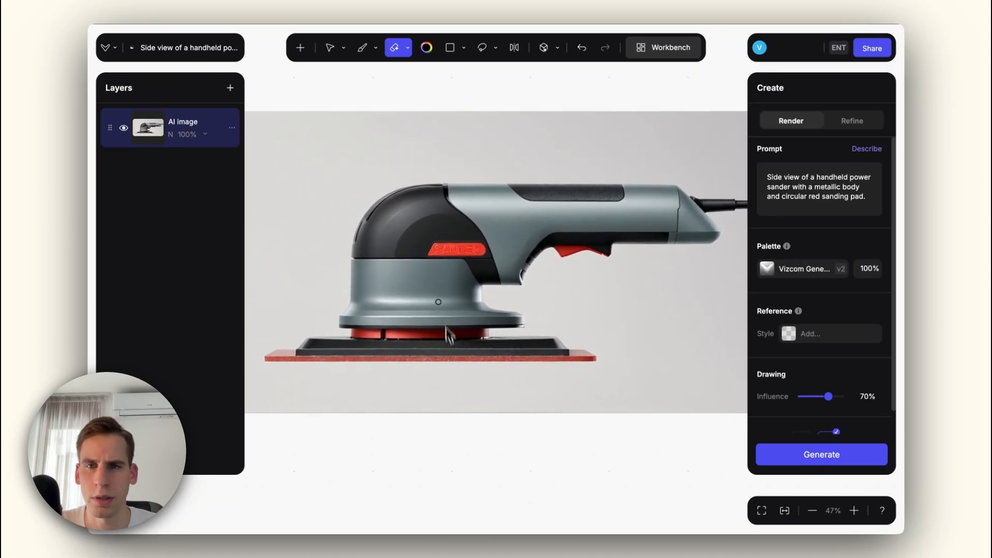
{"action": "left_click", "coordinate": [541, 52]}
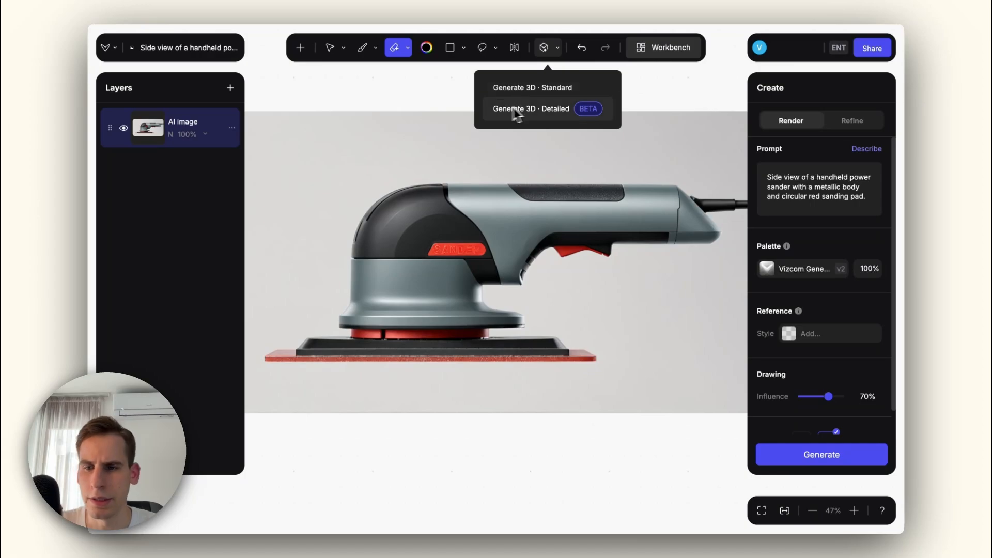
{"action": "left_click", "coordinate": [561, 111]}
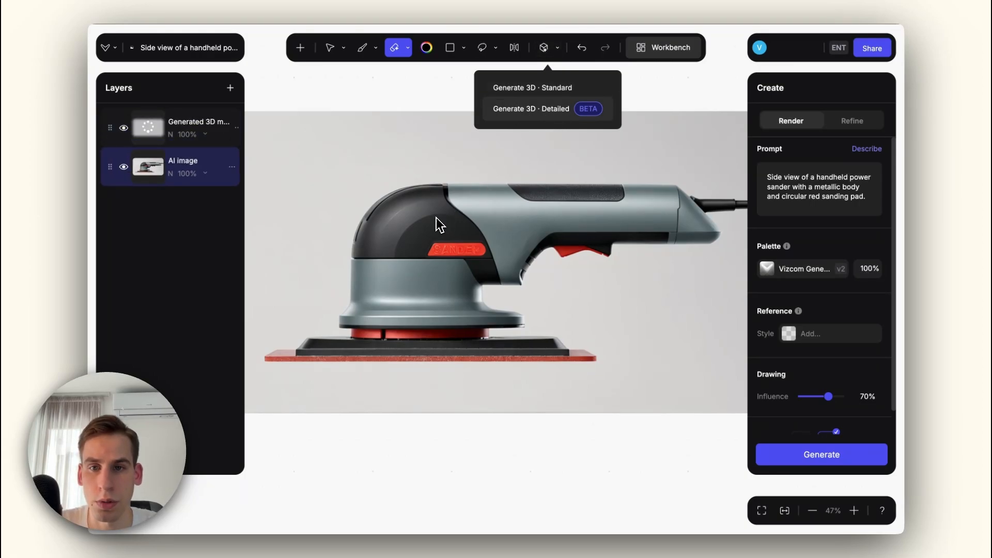
{"action": "scroll", "coordinate": [413, 223], "scroll_direction": "down", "scroll_amount": 3}
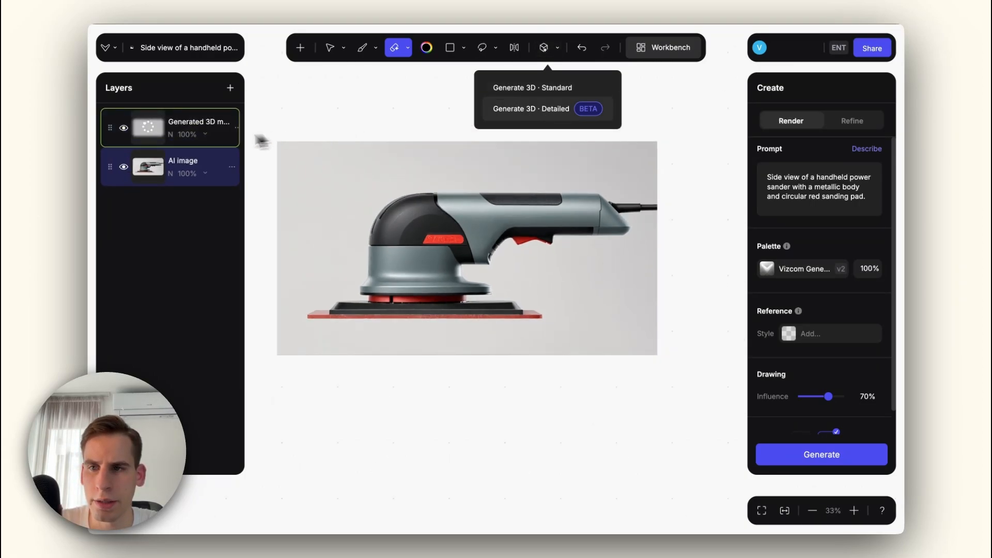
{"action": "scroll", "coordinate": [416, 234], "scroll_direction": "up", "scroll_amount": 2}
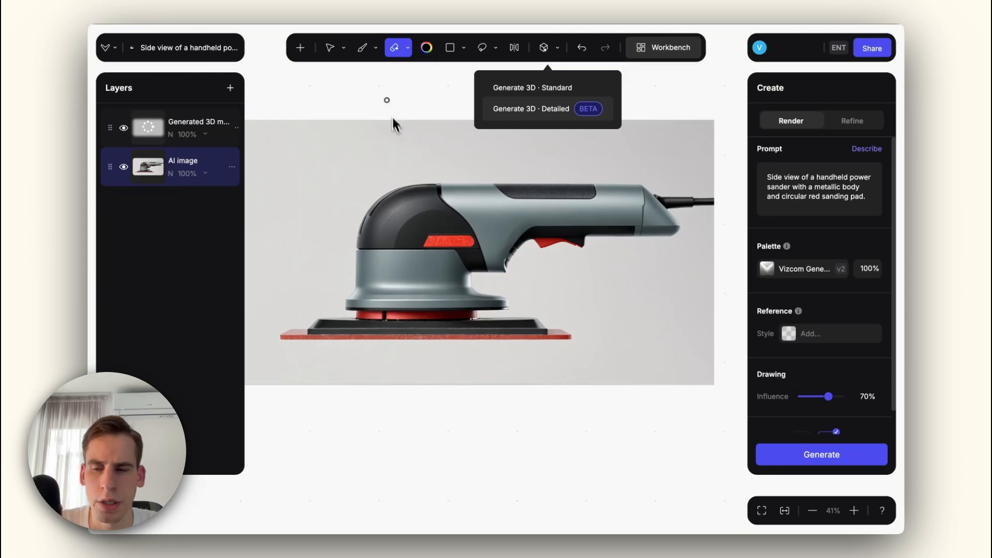
Return to the Workbench and reopen the blue-grey sander render to check the progress of its 3D model.
{"action": "left_click", "coordinate": [387, 101]}
{"action": "key", "text": "Escape"}
{"action": "left_click", "coordinate": [348, 133]}
{"action": "scroll", "coordinate": [348, 133], "scroll_direction": "down", "scroll_amount": 5}
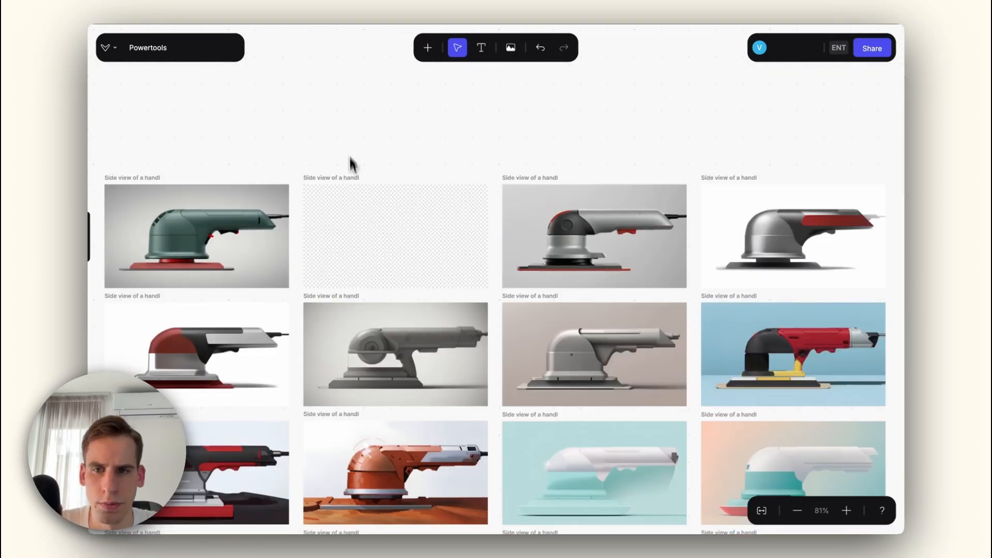
{"action": "left_click_drag", "start_coordinate": [318, 209], "coordinate": [338, 231]}
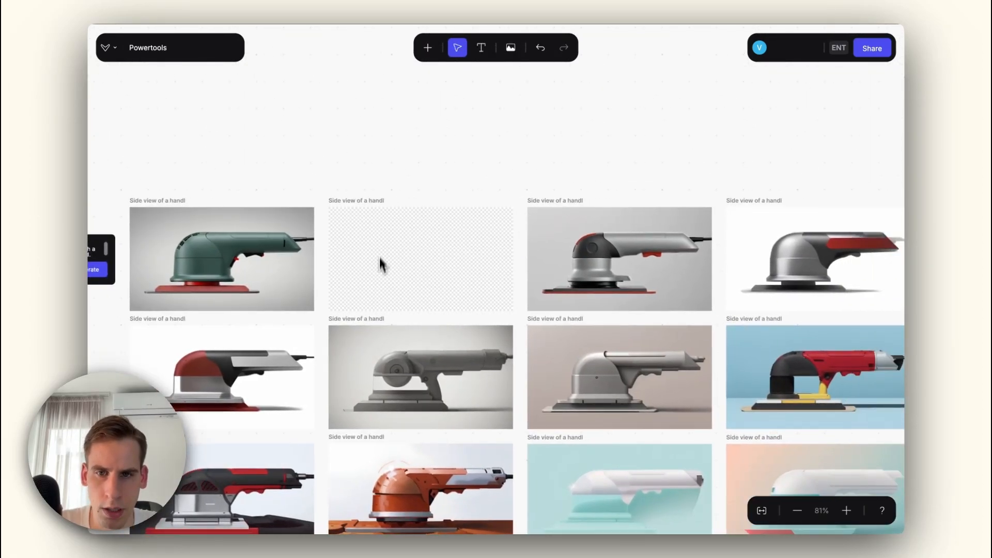
{"action": "scroll", "coordinate": [380, 257], "scroll_direction": "up", "scroll_amount": 5}
{"action": "double_click", "coordinate": [402, 253]}
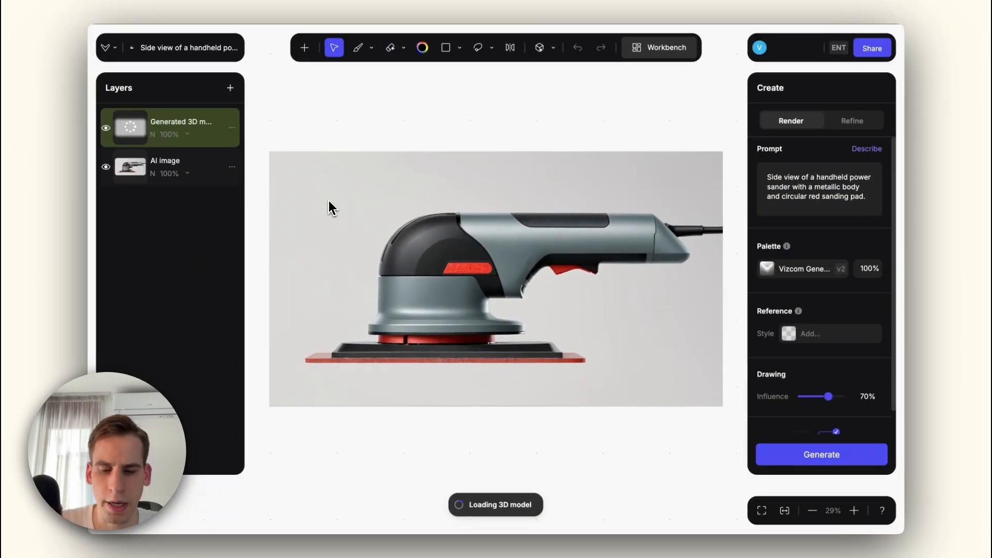
{"action": "key", "text": "e"}
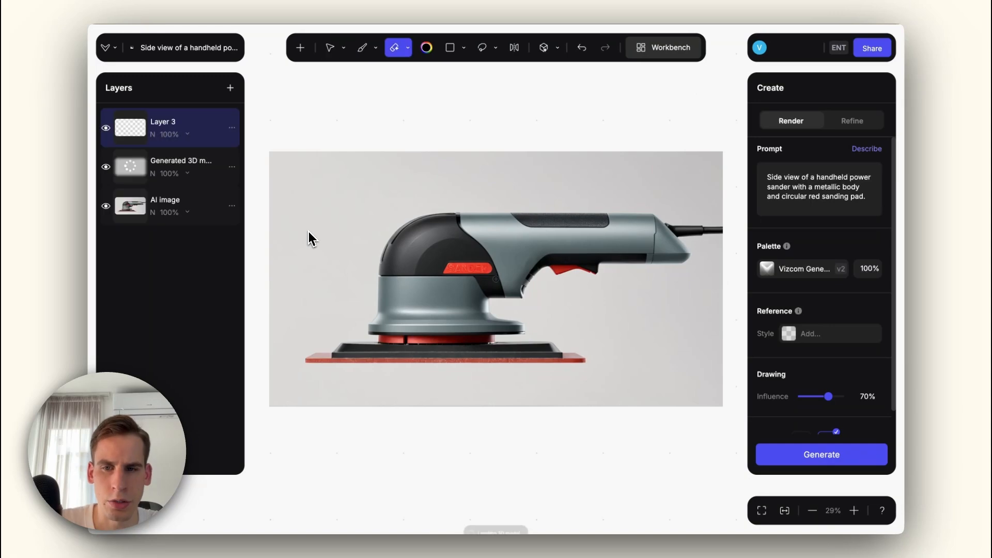
{"action": "key", "text": "b"}
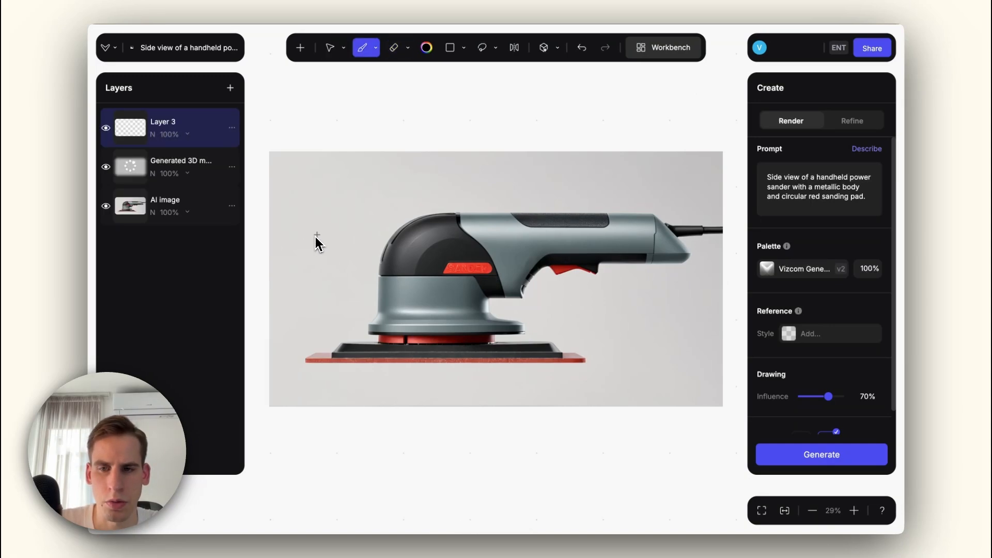
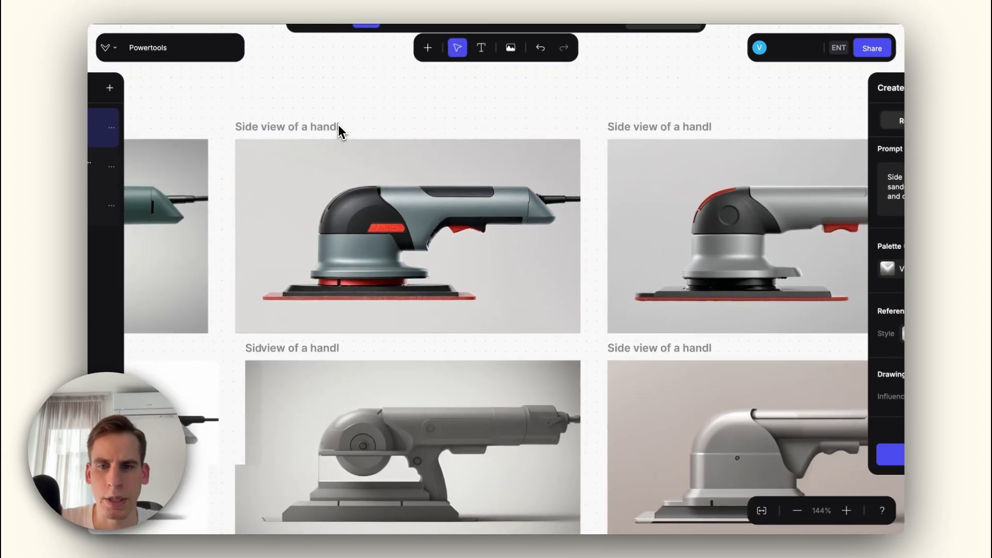
Review the edited blue-grey sander on the Workbench alongside the other variants and the Image 2 line sketch.
{"action": "scroll", "coordinate": [441, 200], "scroll_direction": "down", "scroll_amount": 5}
{"action": "scroll", "coordinate": [439, 217], "scroll_direction": "up", "scroll_amount": 5}
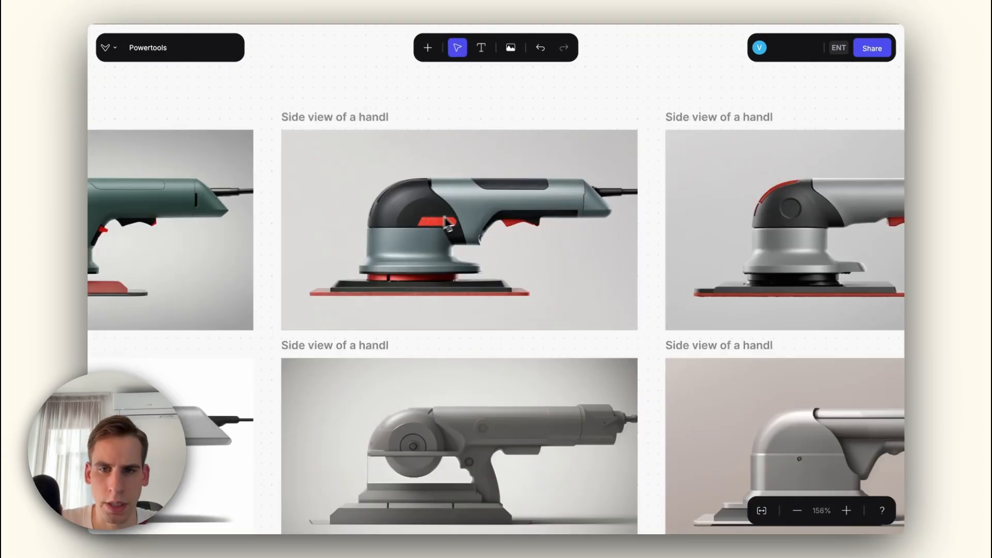
{"action": "scroll", "coordinate": [426, 228], "scroll_direction": "down", "scroll_amount": 6}
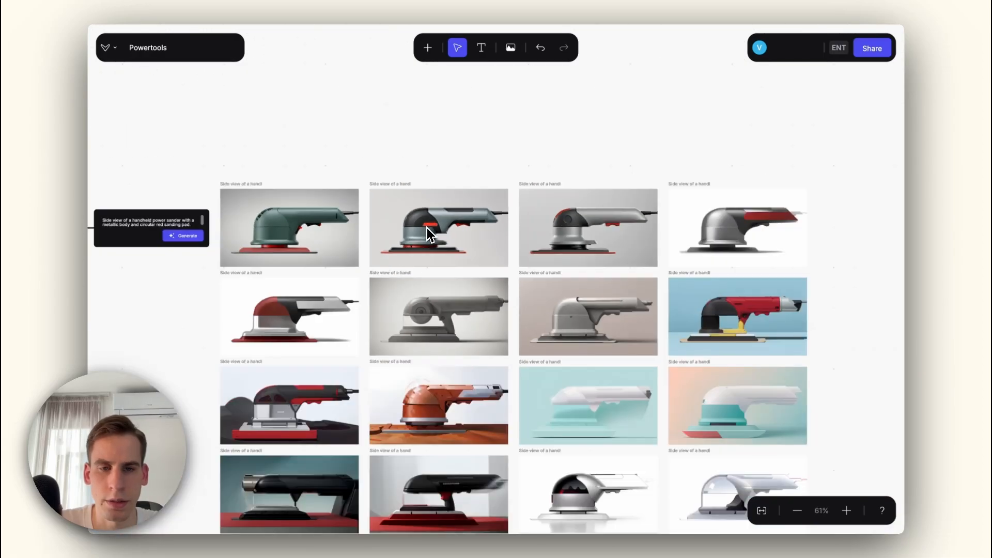
{"action": "scroll", "coordinate": [426, 228], "scroll_direction": "left", "scroll_amount": 5}
{"action": "left_click_drag", "start_coordinate": [365, 183], "coordinate": [574, 184]}
{"action": "scroll", "coordinate": [450, 236], "scroll_direction": "up", "scroll_amount": 5}
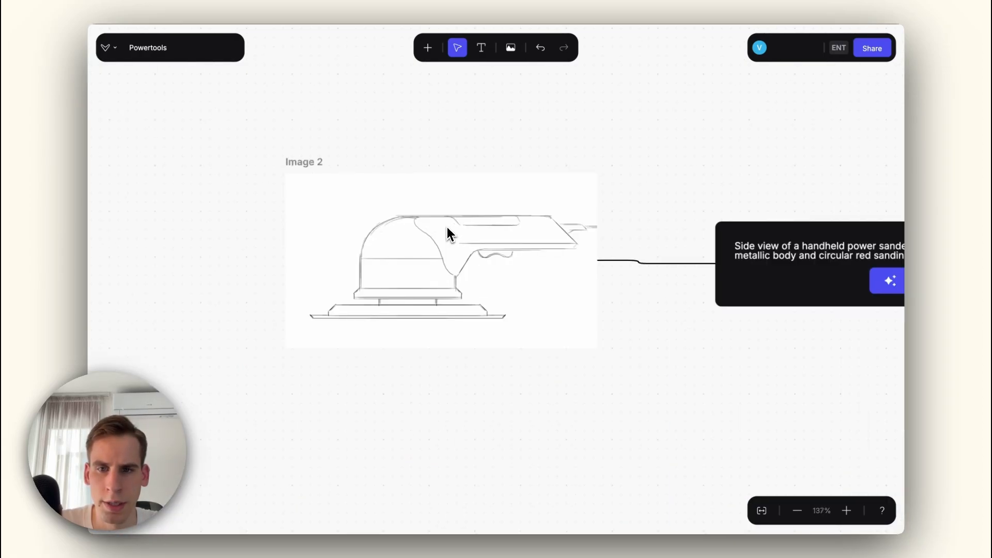
{"action": "left_click_drag", "start_coordinate": [281, 189], "coordinate": [624, 287]}
Open Image 1 and generate a Detailed 3D model from its metallic sander render.
{"action": "double_click", "coordinate": [385, 140]}
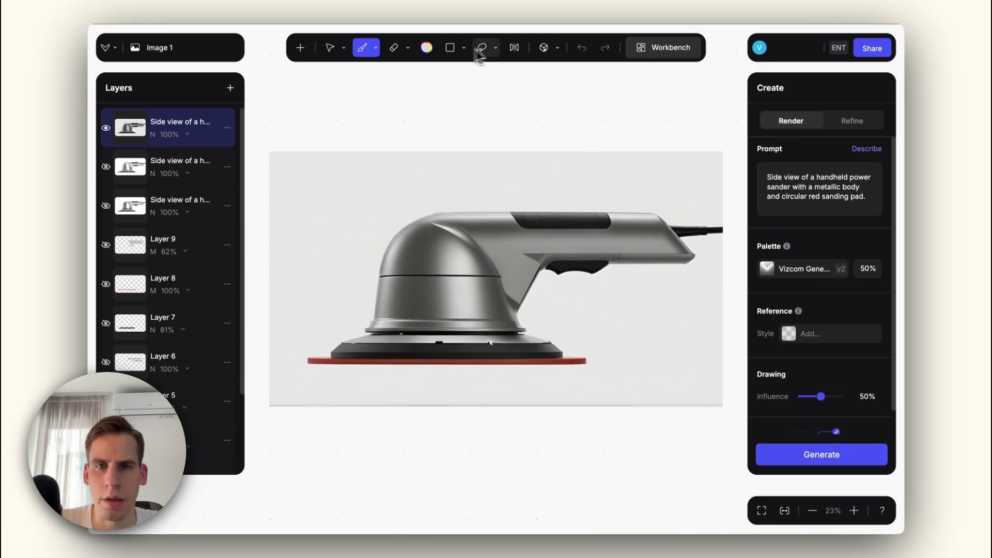
{"action": "left_click", "coordinate": [543, 48]}
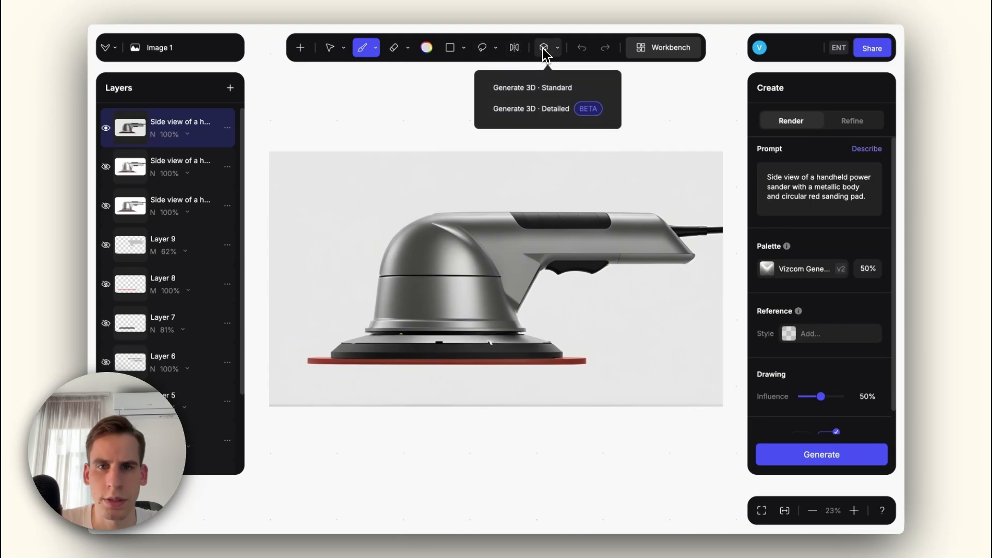
{"action": "left_click", "coordinate": [545, 112]}
{"action": "scroll", "coordinate": [362, 382], "scroll_direction": "up", "scroll_amount": 5}
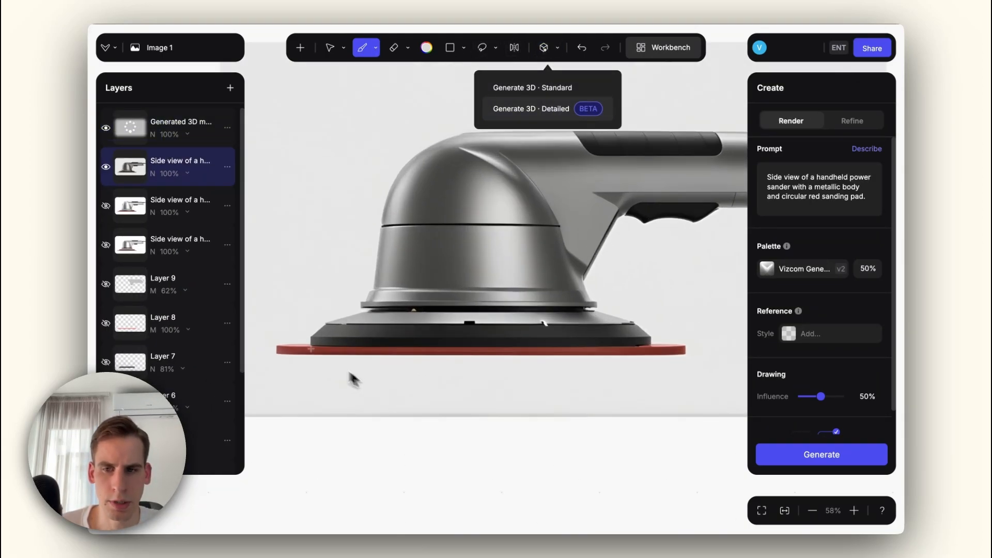
{"action": "scroll", "coordinate": [331, 345], "scroll_direction": "down", "scroll_amount": 4}
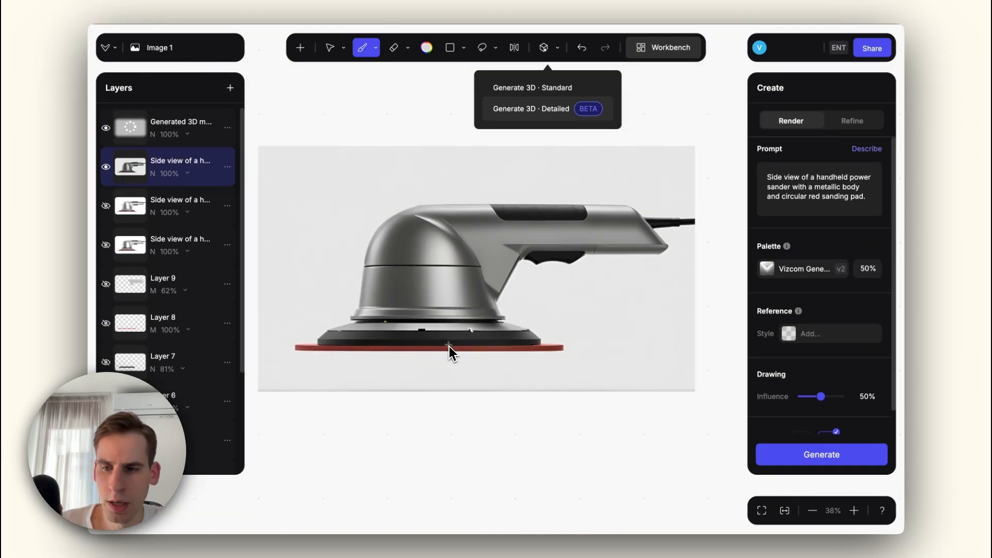
{"action": "double_click", "coordinate": [465, 428]}
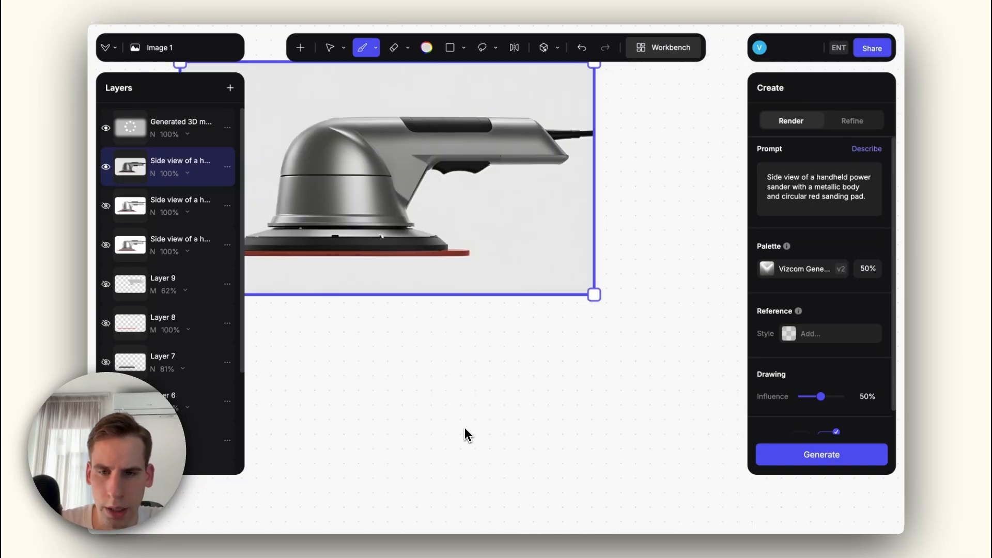
Return to the Workbench, reopen the blue-grey sander render and check its style reference options.
{"action": "scroll", "coordinate": [496, 301], "scroll_direction": "down", "scroll_amount": 5}
{"action": "left_click_drag", "start_coordinate": [621, 316], "coordinate": [362, 298]}
{"action": "left_click_drag", "start_coordinate": [698, 358], "coordinate": [357, 357]}
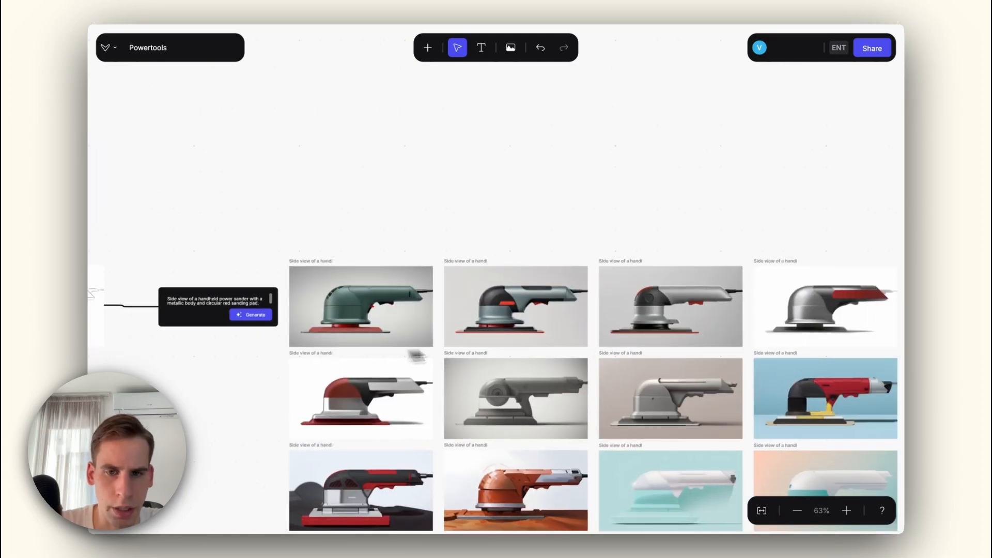
{"action": "scroll", "coordinate": [532, 339], "scroll_direction": "up", "scroll_amount": 5}
{"action": "double_click", "coordinate": [478, 286]}
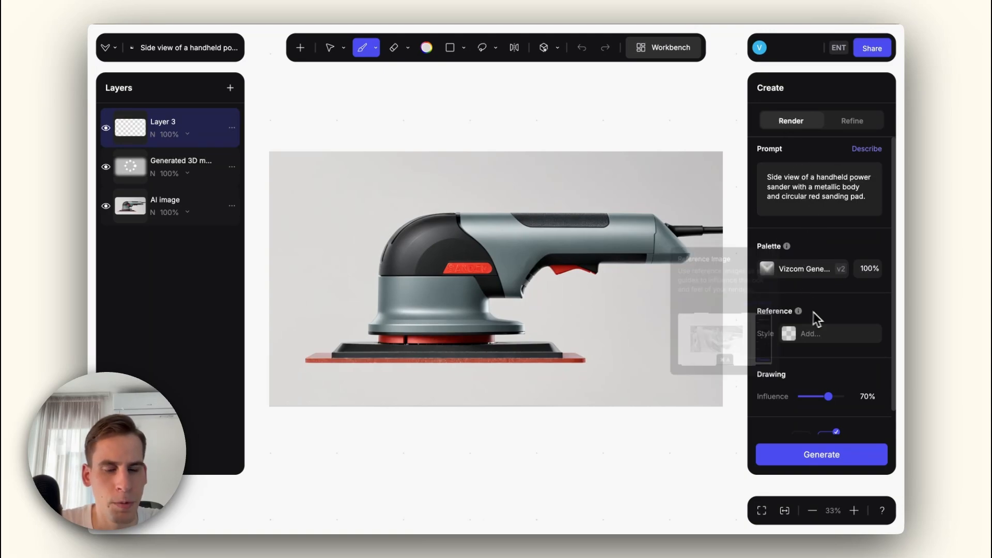
{"action": "left_click", "coordinate": [809, 335]}
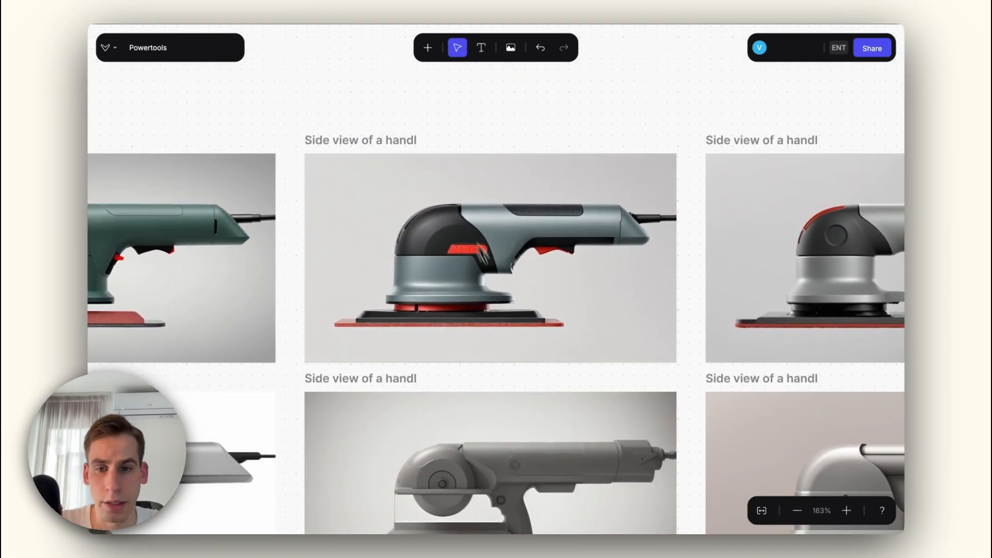
Copy the Reference images heading and its image collection from the Onboarding 1 board into the Powertools Workbench.
{"action": "scroll", "coordinate": [490, 306], "scroll_direction": "down", "scroll_amount": 10}
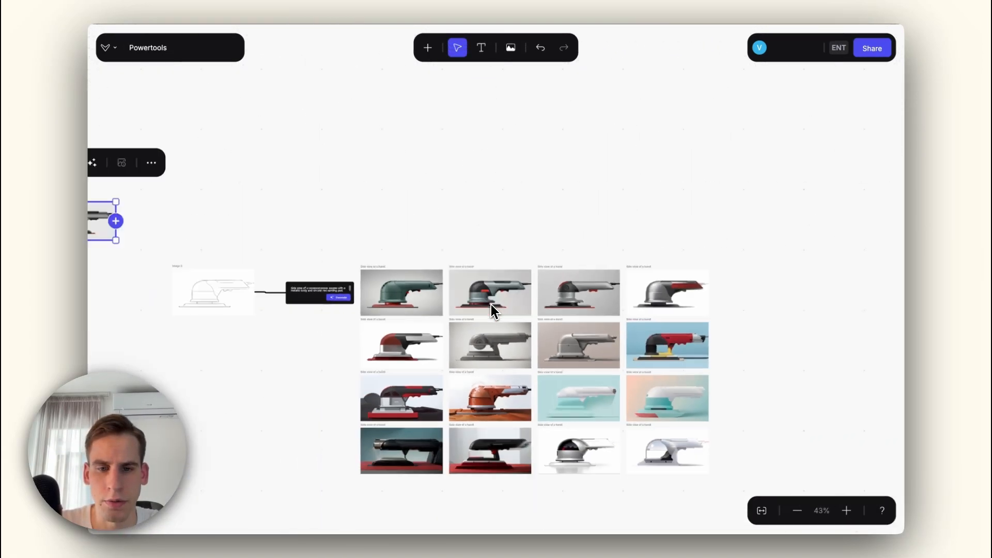
{"action": "left_click_drag", "start_coordinate": [490, 305], "coordinate": [616, 251]}
{"action": "left_click_drag", "start_coordinate": [578, 281], "coordinate": [617, 252]}
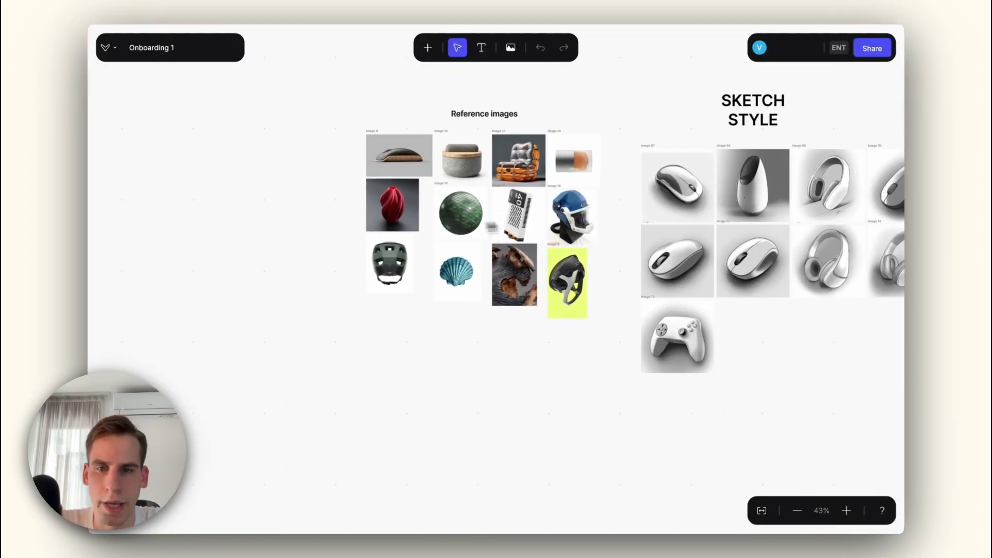
{"action": "scroll", "coordinate": [468, 235], "scroll_direction": "up", "scroll_amount": 1}
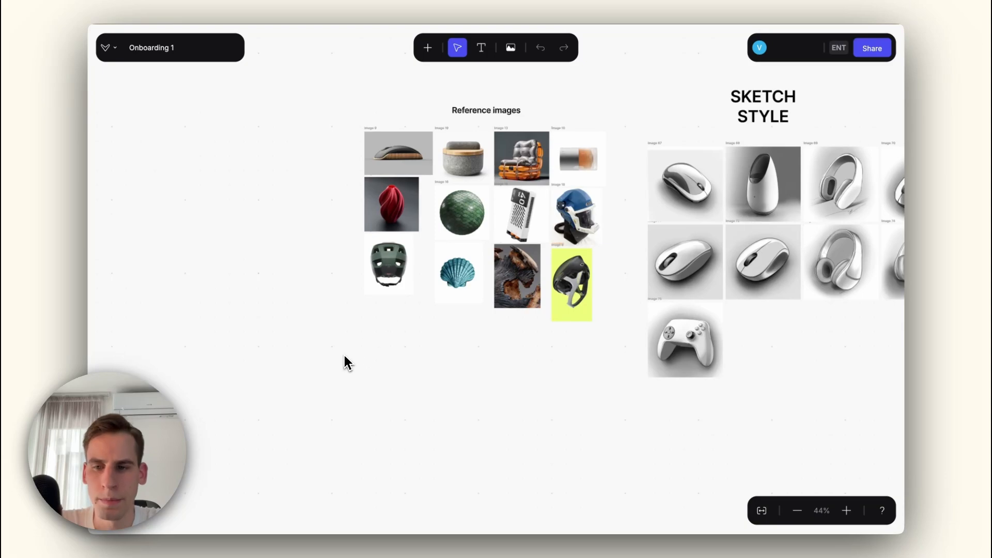
{"action": "left_click_drag", "start_coordinate": [335, 364], "coordinate": [618, 109]}
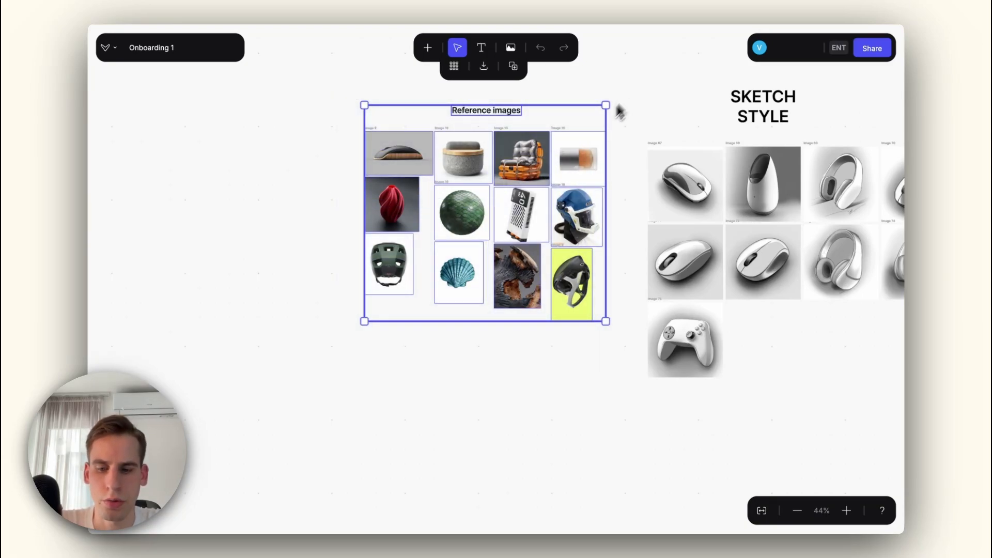
{"action": "left_click", "coordinate": [726, 35]}
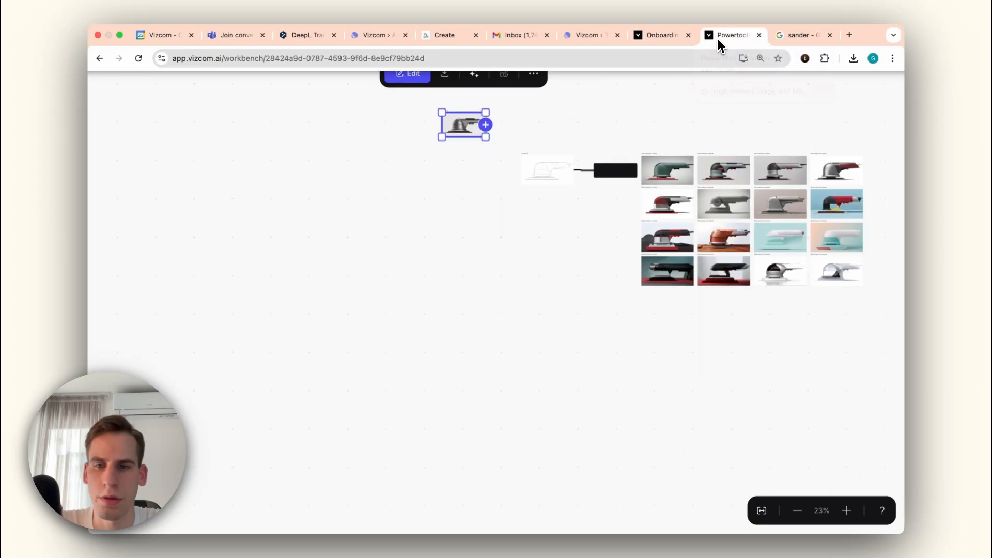
{"action": "key", "text": "ctrl+v"}
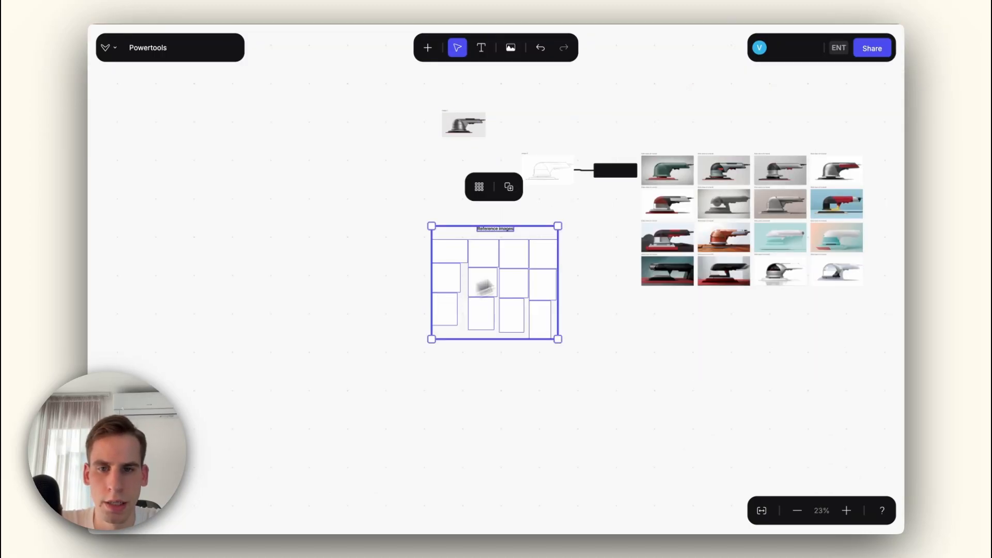
{"action": "scroll", "coordinate": [504, 272], "scroll_direction": "up", "scroll_amount": 5}
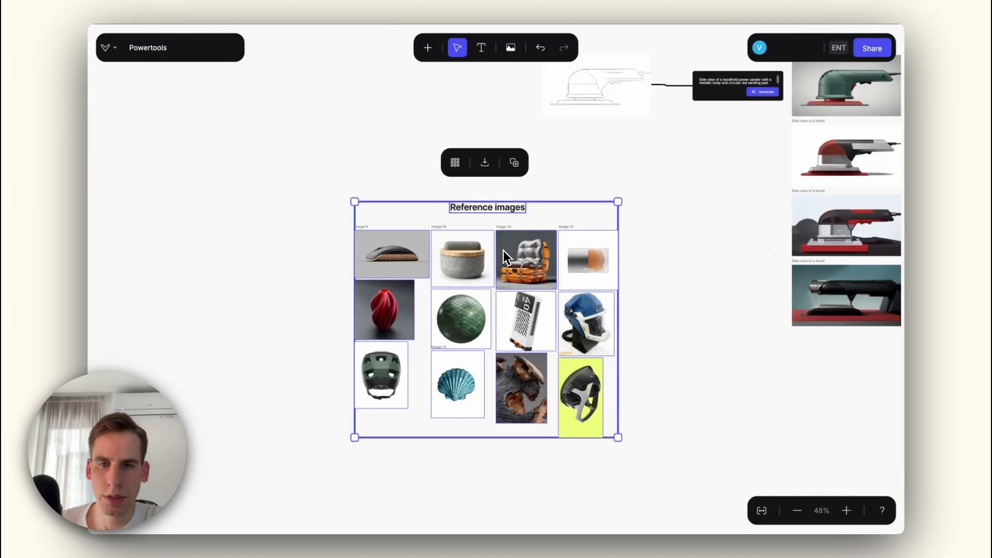
{"action": "left_click", "coordinate": [646, 246]}
Add the wooden-base mouse Image 9 and the stone container Image 19 as reference images in 2D Studio.
{"action": "scroll", "coordinate": [486, 263], "scroll_direction": "up", "scroll_amount": 2}
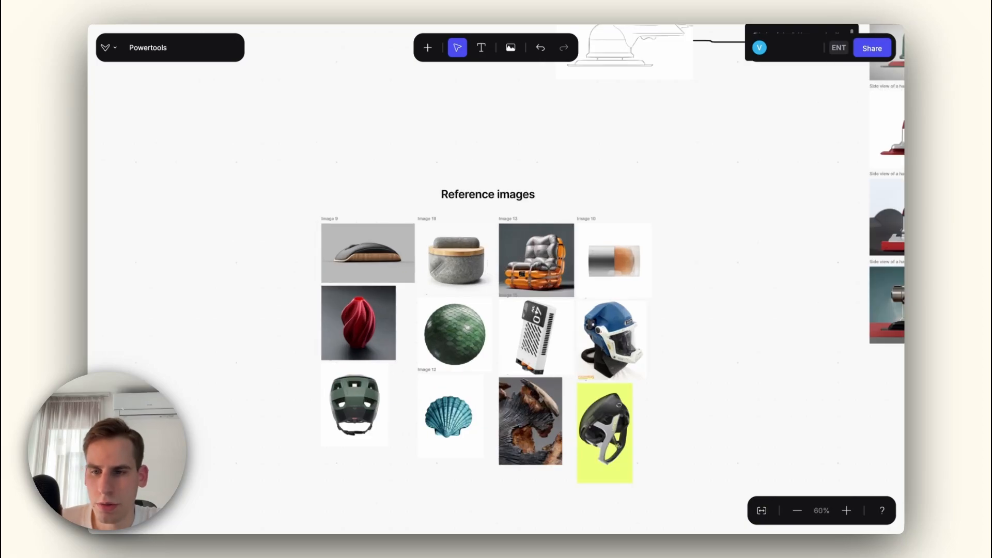
{"action": "scroll", "coordinate": [408, 281], "scroll_direction": "up", "scroll_amount": 5}
{"action": "left_click", "coordinate": [410, 284]}
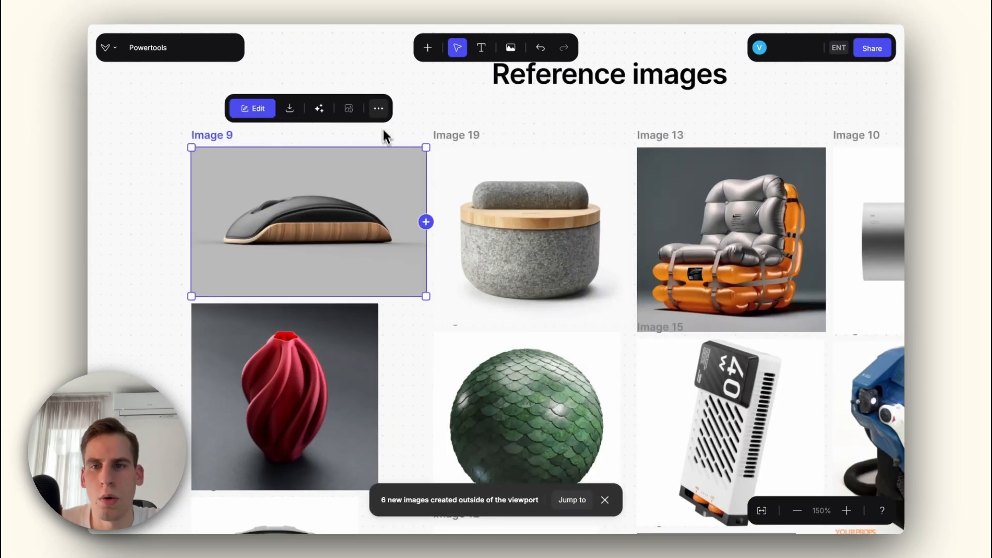
{"action": "left_click", "coordinate": [378, 110]}
{"action": "left_click", "coordinate": [410, 154]}
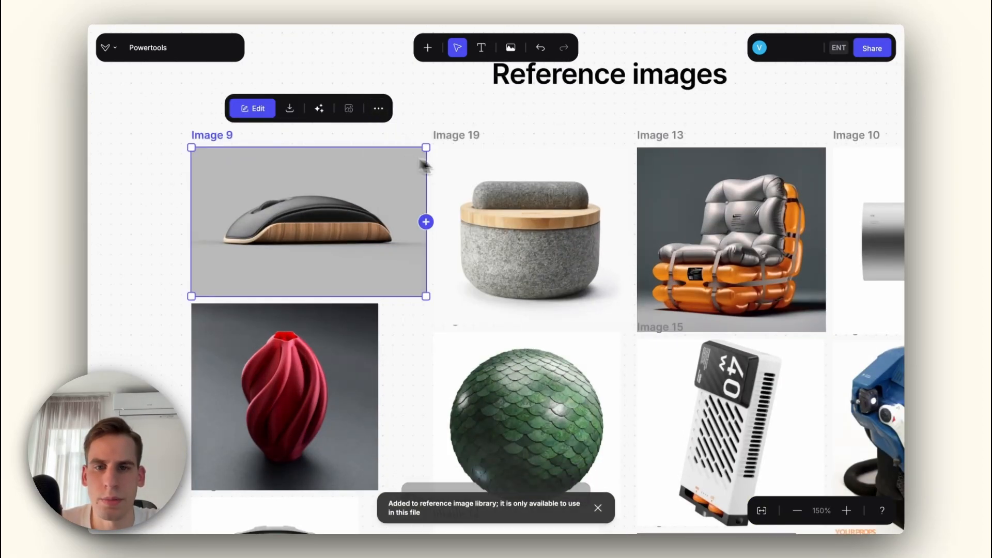
{"action": "left_click", "coordinate": [564, 180]}
{"action": "left_click", "coordinate": [601, 108]}
{"action": "left_click", "coordinate": [637, 157]}
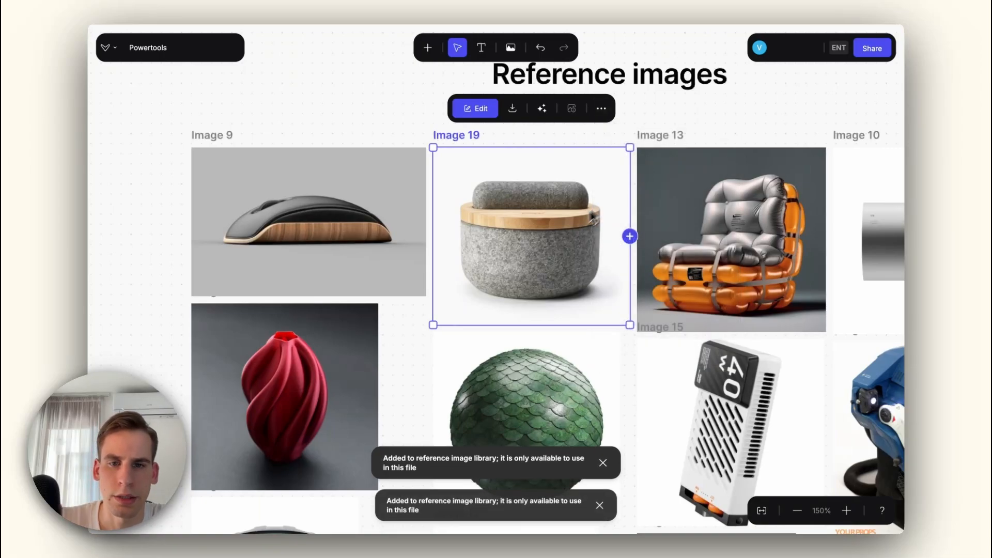
Add the inflatable chair Image 13 and the white 40 W device Image 15 as 2D Studio reference images.
{"action": "scroll", "coordinate": [568, 229], "scroll_direction": "down", "scroll_amount": 3}
{"action": "scroll", "coordinate": [516, 310], "scroll_direction": "right", "scroll_amount": 5}
{"action": "left_click", "coordinate": [532, 232]}
{"action": "left_click", "coordinate": [600, 143]}
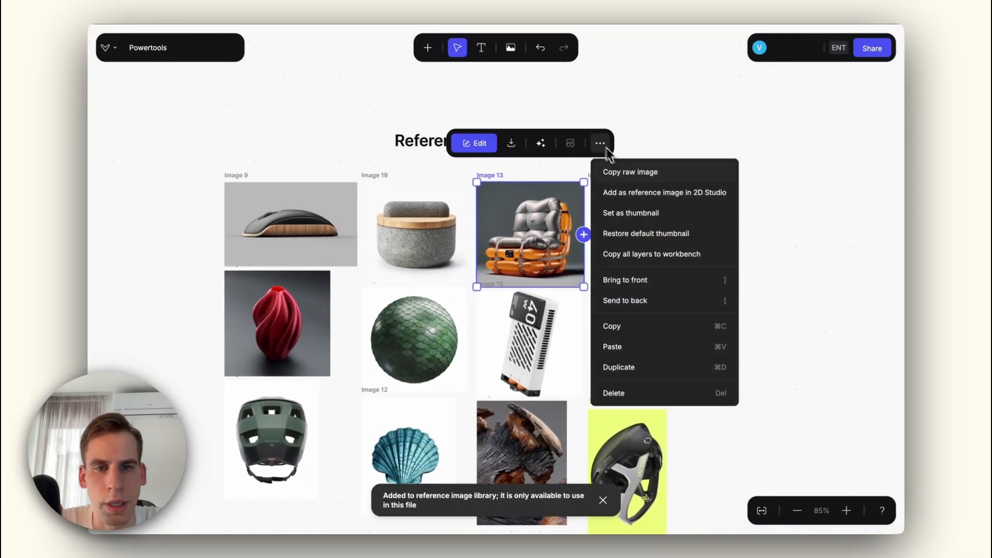
{"action": "left_click", "coordinate": [639, 195]}
{"action": "left_click", "coordinate": [542, 331]}
{"action": "left_click", "coordinate": [599, 251]}
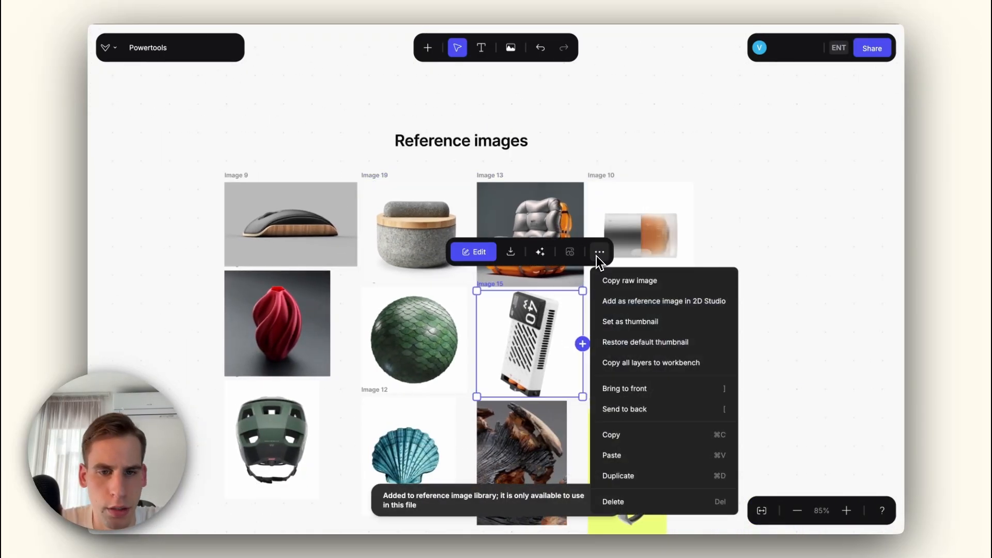
Add the blue helmet, the cylinder Image 10, the green helmet and the charred wood as 2D Studio reference images.
{"action": "scroll", "coordinate": [638, 305], "scroll_direction": "down", "scroll_amount": 3}
{"action": "scroll", "coordinate": [638, 305], "scroll_direction": "left", "scroll_amount": 2}
{"action": "left_click", "coordinate": [689, 243]}
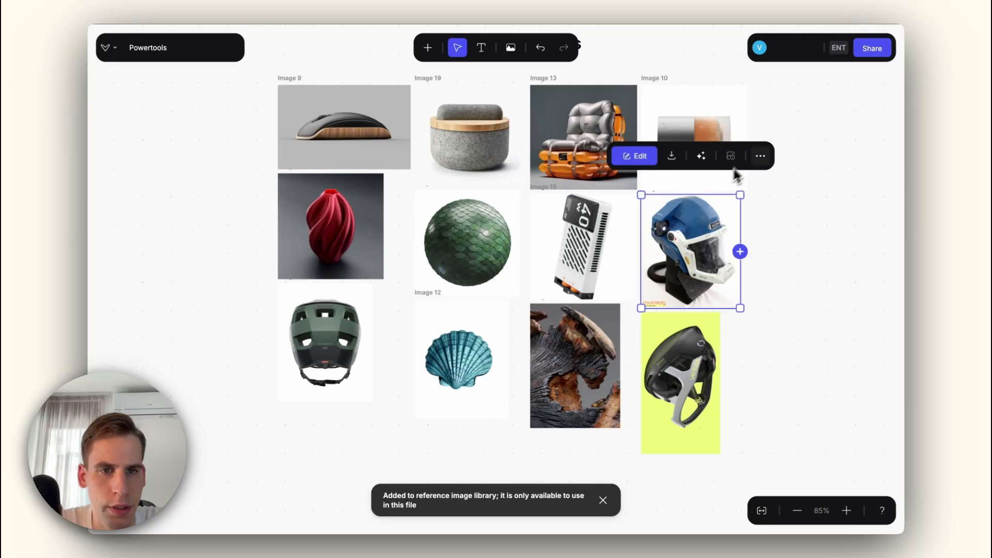
{"action": "left_click", "coordinate": [760, 156]}
{"action": "left_click", "coordinate": [552, 247]}
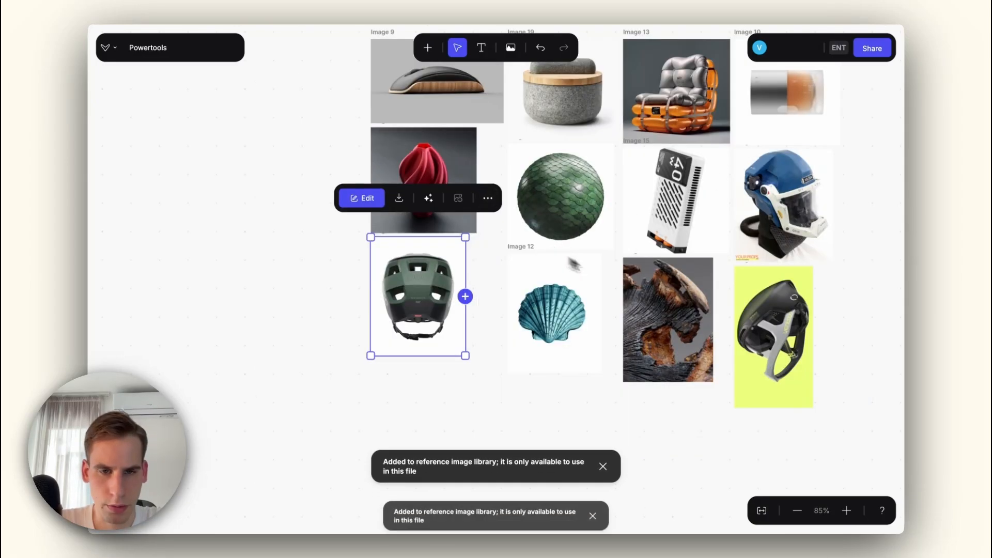
{"action": "scroll", "coordinate": [532, 290], "scroll_direction": "right", "scroll_amount": 3}
{"action": "left_click", "coordinate": [530, 295]}
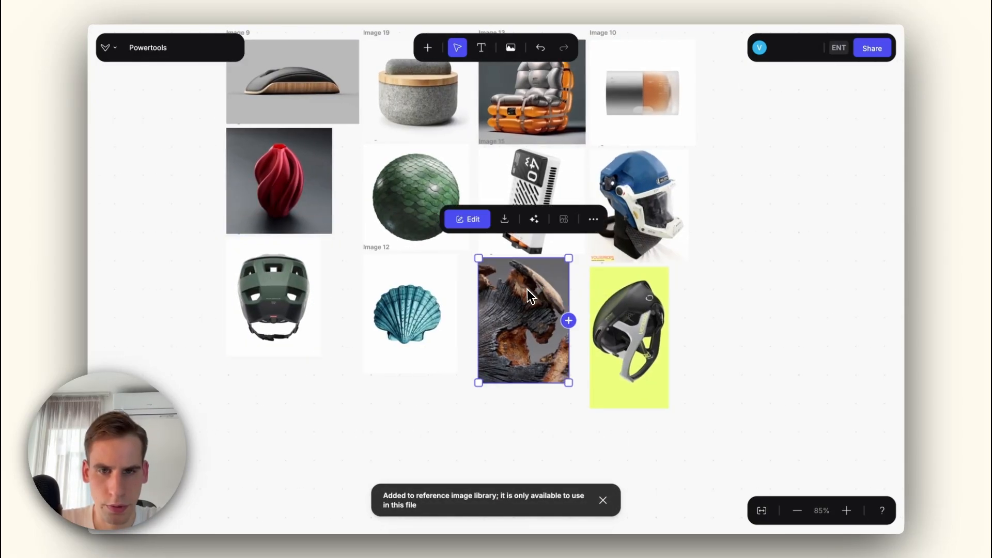
{"action": "left_click", "coordinate": [594, 220]}
{"action": "left_click", "coordinate": [637, 266]}
{"action": "scroll", "coordinate": [638, 268], "scroll_direction": "down", "scroll_amount": 5}
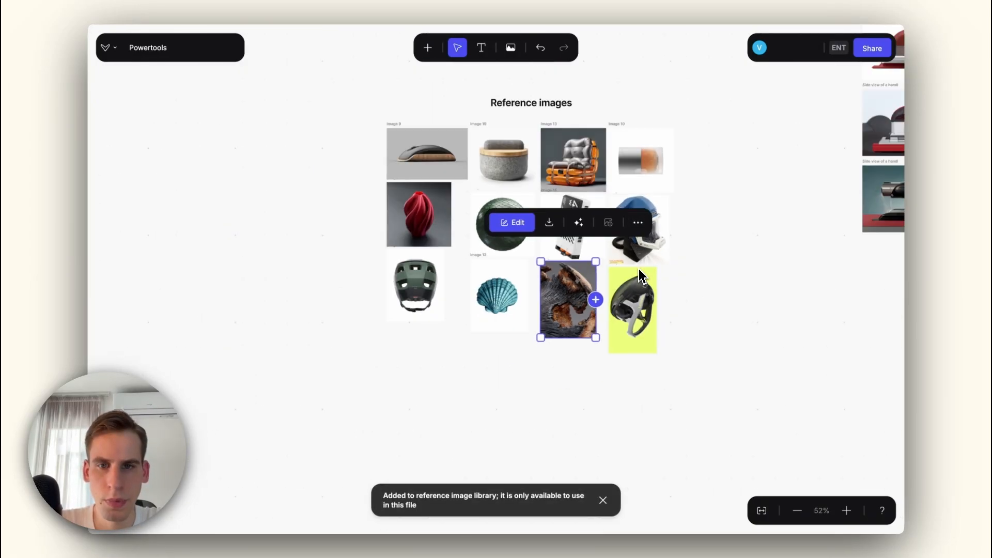
Open the blue-grey sander render from the Workbench again and bring up its style reference settings.
{"action": "scroll", "coordinate": [693, 227], "scroll_direction": "up", "scroll_amount": 5}
{"action": "scroll", "coordinate": [693, 228], "scroll_direction": "right", "scroll_amount": 8}
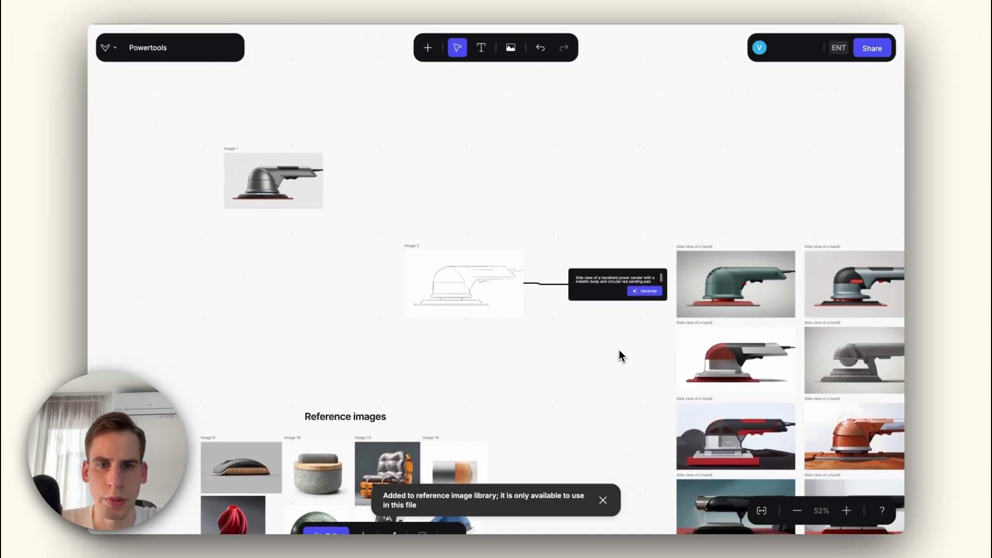
{"action": "double_click", "coordinate": [556, 242]}
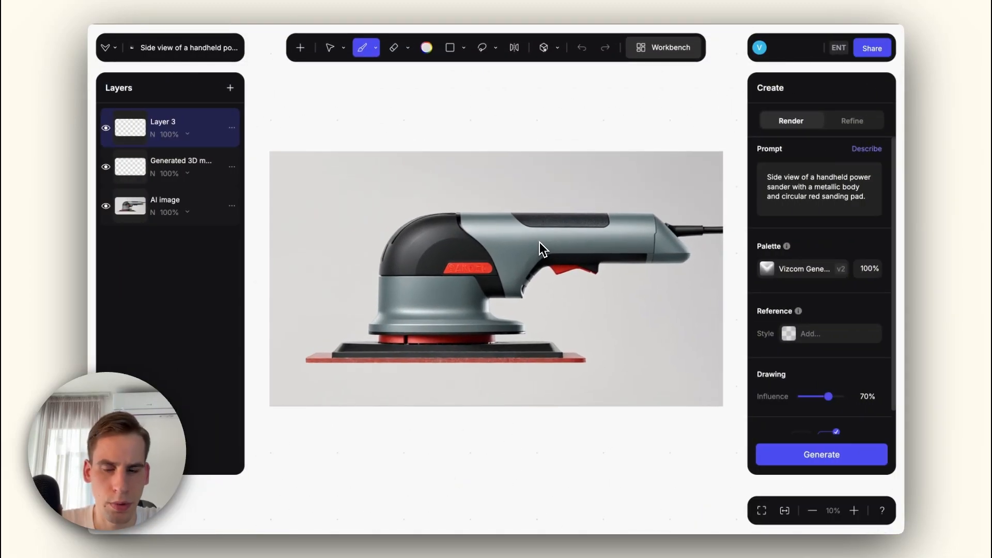
{"action": "left_click", "coordinate": [806, 334]}
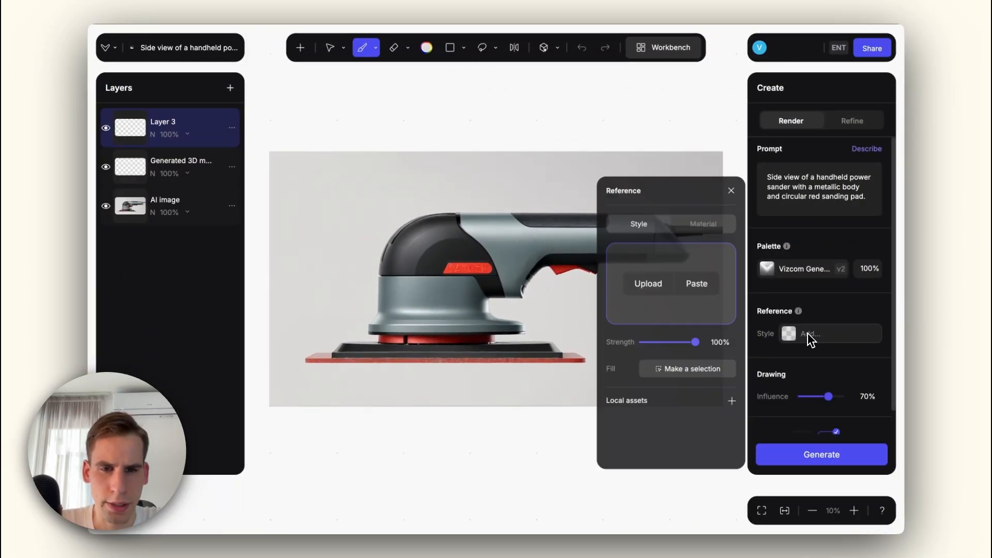
Upload Plug_Timer-Light-Wifi_07-1.jpg from the ref.image copy folder as the style reference.
{"action": "left_click", "coordinate": [647, 290]}
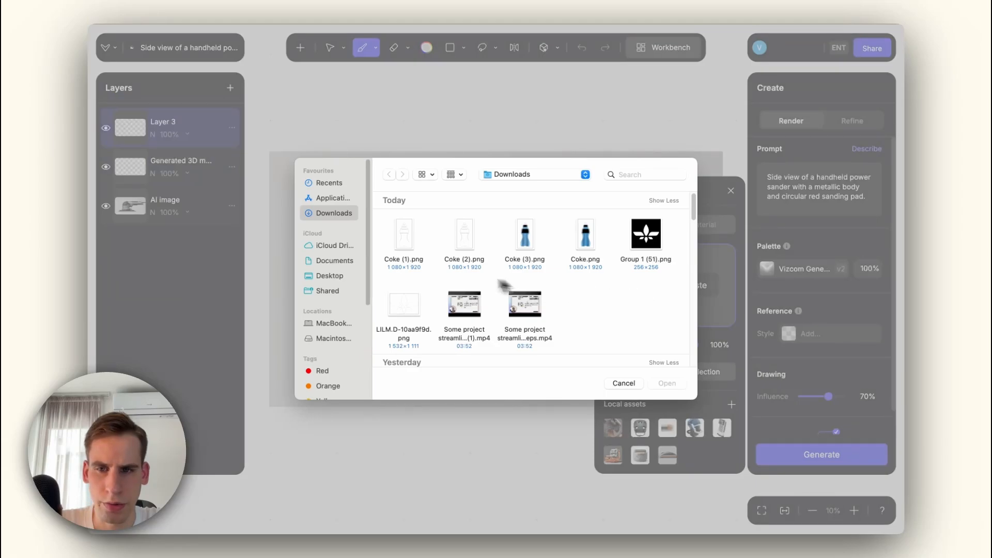
{"action": "left_click", "coordinate": [326, 276]}
{"action": "left_click", "coordinate": [655, 177]}
{"action": "type", "text": "ref"}
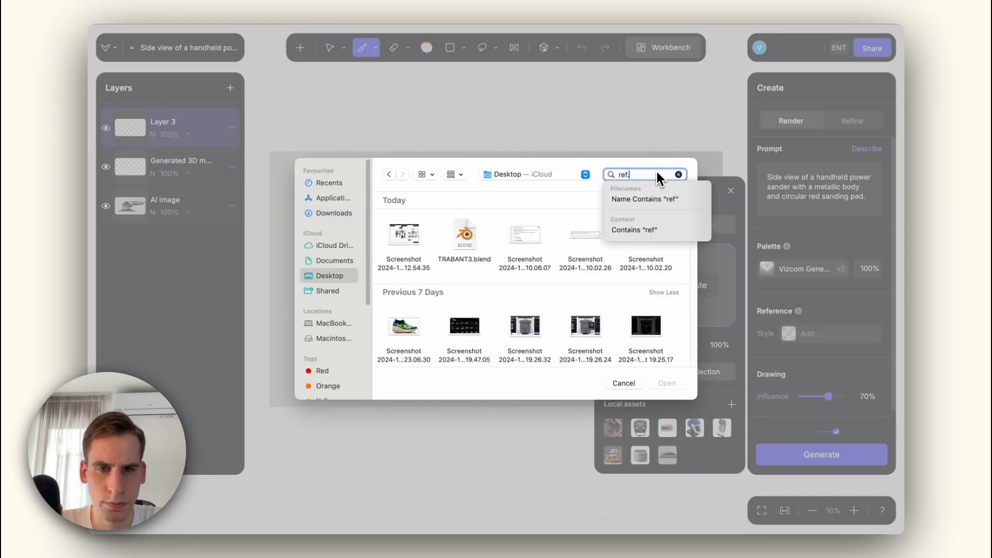
{"action": "scroll", "coordinate": [617, 263], "scroll_direction": "down", "scroll_amount": 5}
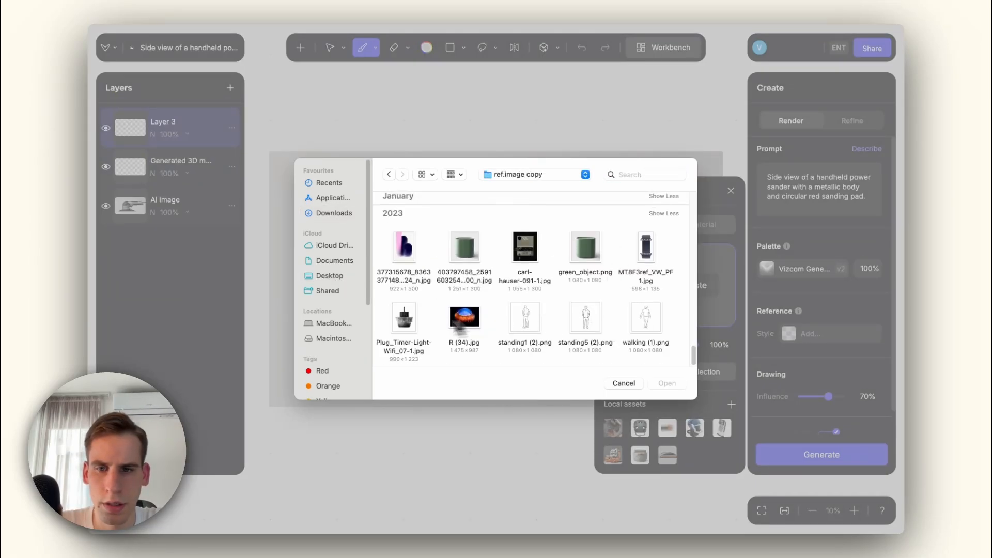
{"action": "double_click", "coordinate": [404, 318]}
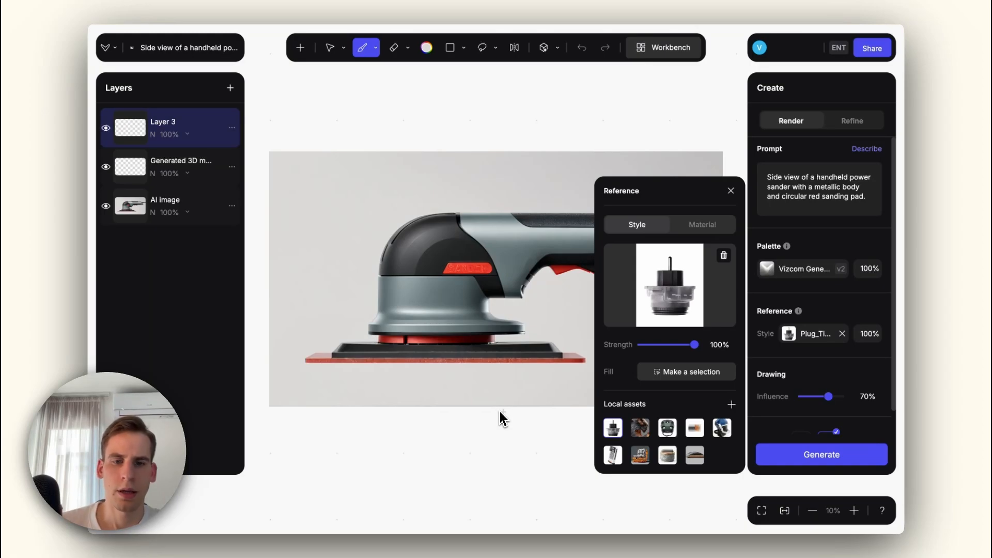
Try Image 11 and Image 10 as style references, restore the plug image, and check the Material reference mode.
{"action": "left_click", "coordinate": [638, 429]}
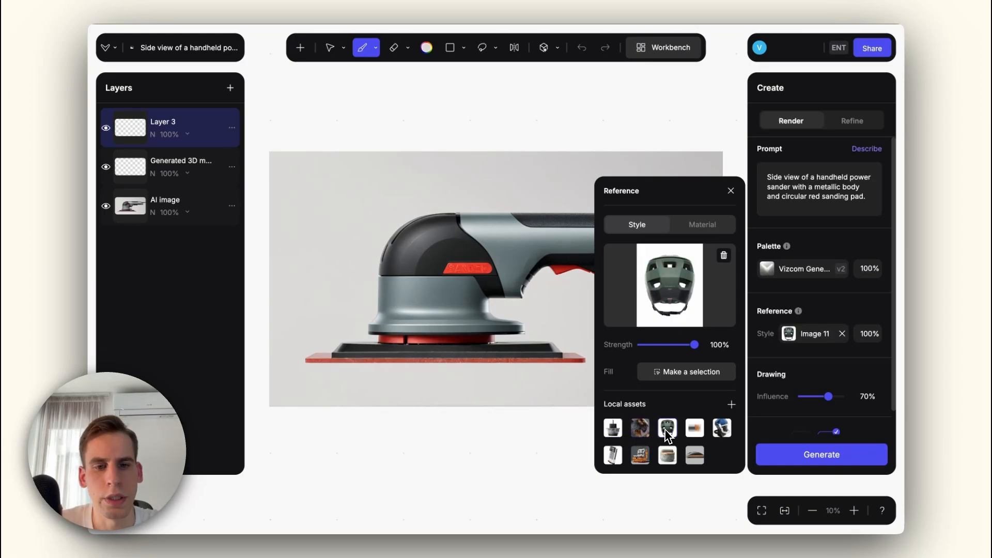
{"action": "left_click", "coordinate": [694, 427]}
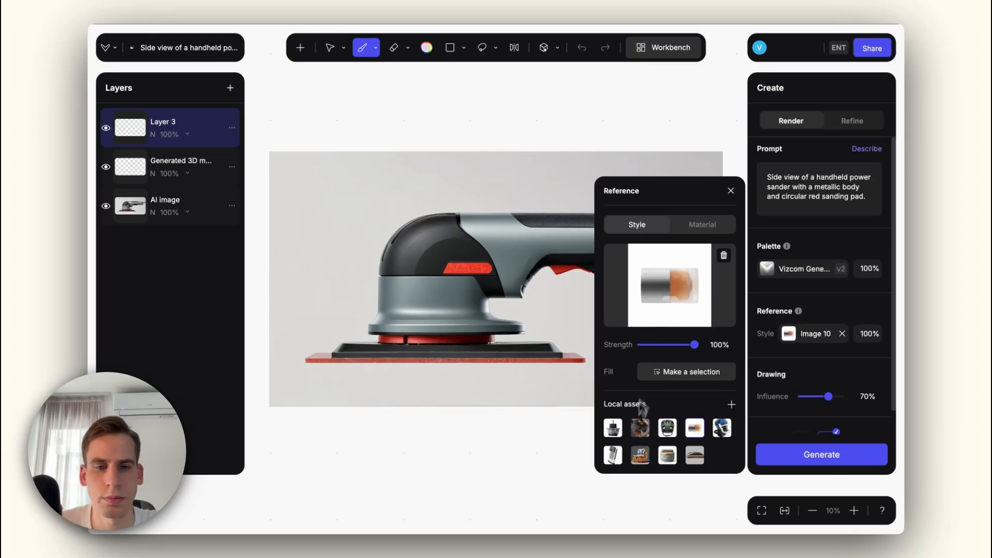
{"action": "left_click", "coordinate": [614, 429]}
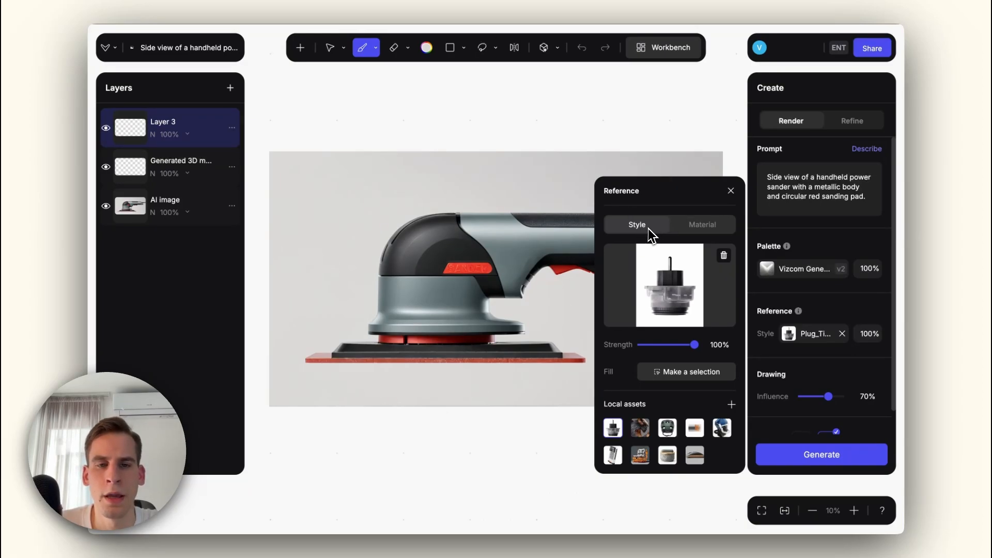
{"action": "left_click", "coordinate": [706, 225]}
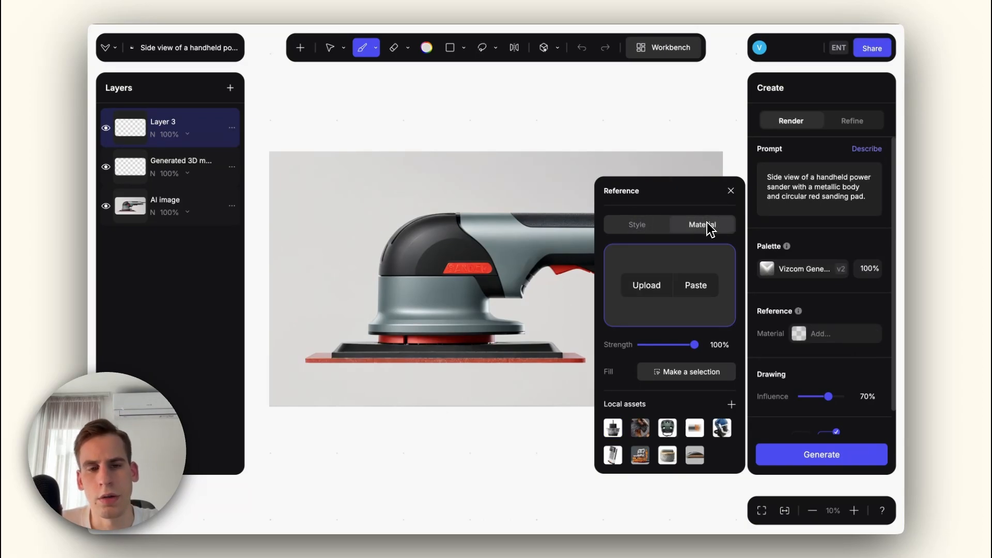
{"action": "left_click", "coordinate": [660, 234]}
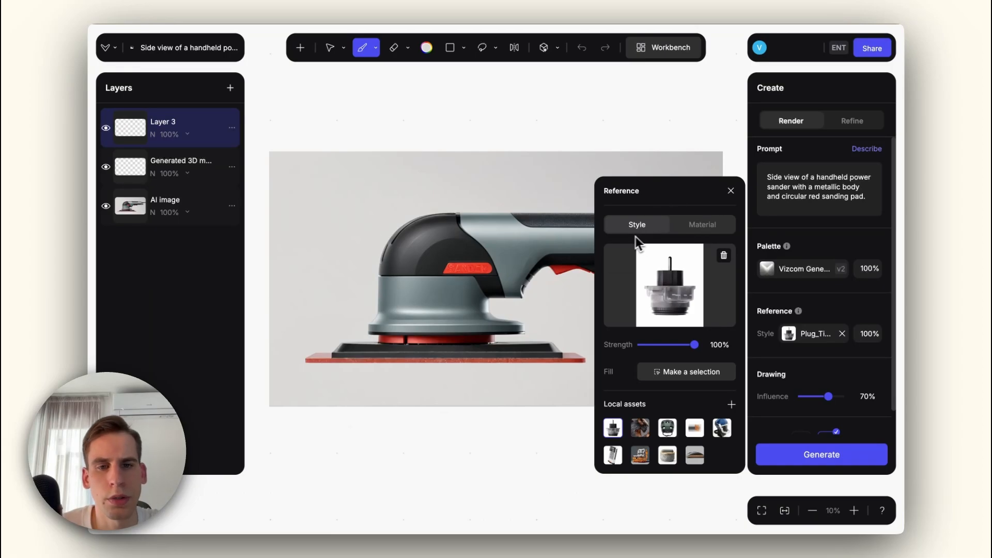
Change the render palette from the Automotive group to Exterior v2.
{"action": "left_click", "coordinate": [788, 269]}
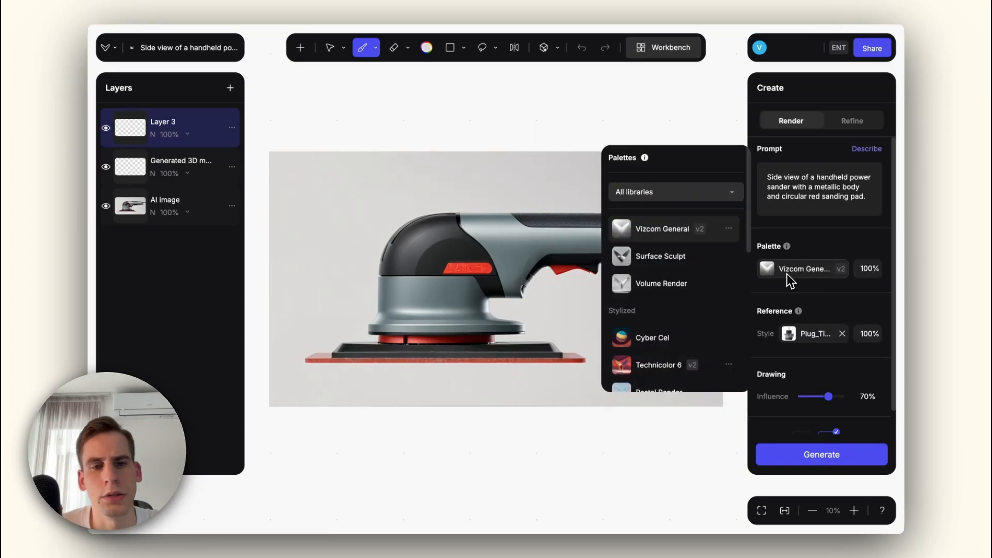
{"action": "scroll", "coordinate": [700, 321], "scroll_direction": "down", "scroll_amount": 3}
{"action": "left_click", "coordinate": [663, 297]}
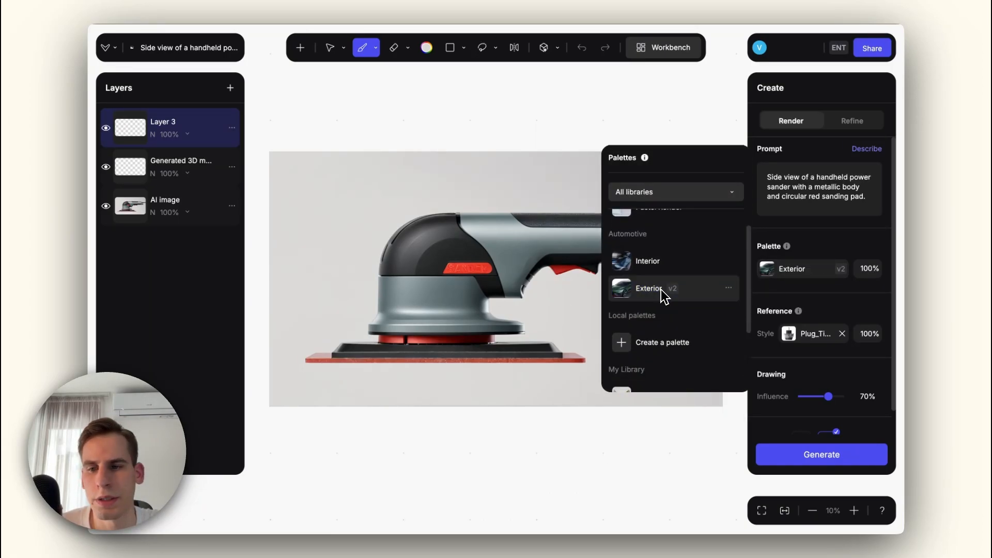
{"action": "left_click", "coordinate": [517, 140]}
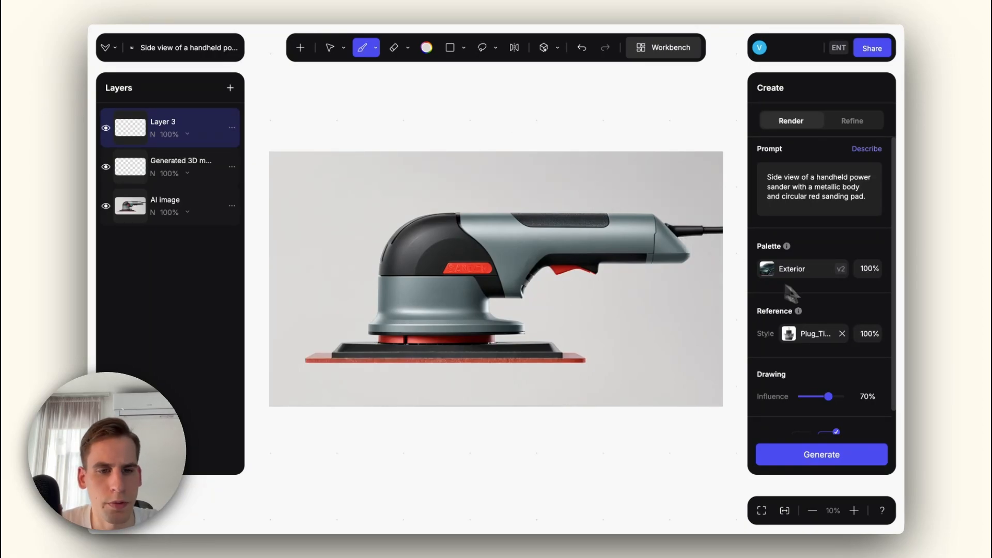
Set the drawing influence to 60% and the plug style reference's strength to 80%.
{"action": "left_click", "coordinate": [800, 334]}
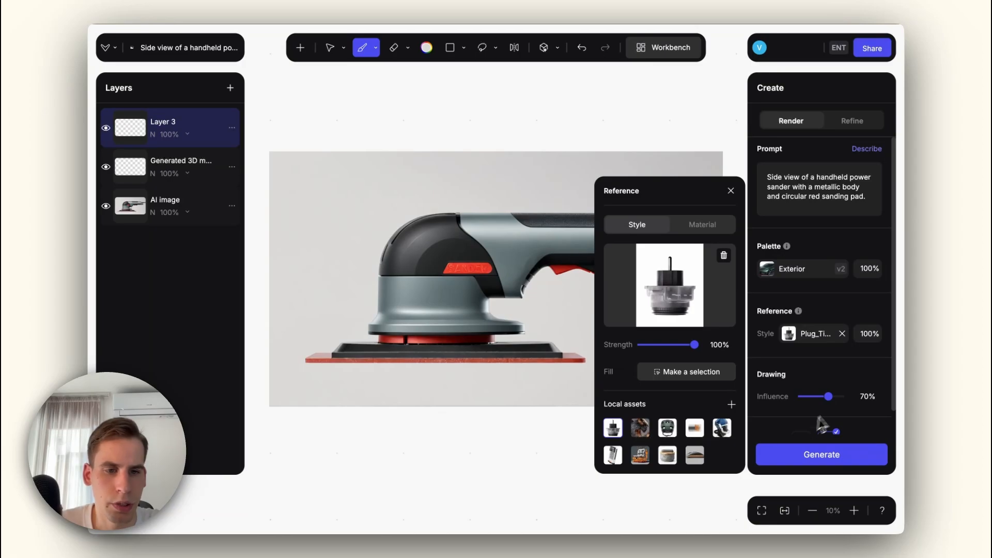
{"action": "left_click_drag", "start_coordinate": [828, 397], "coordinate": [826, 397]}
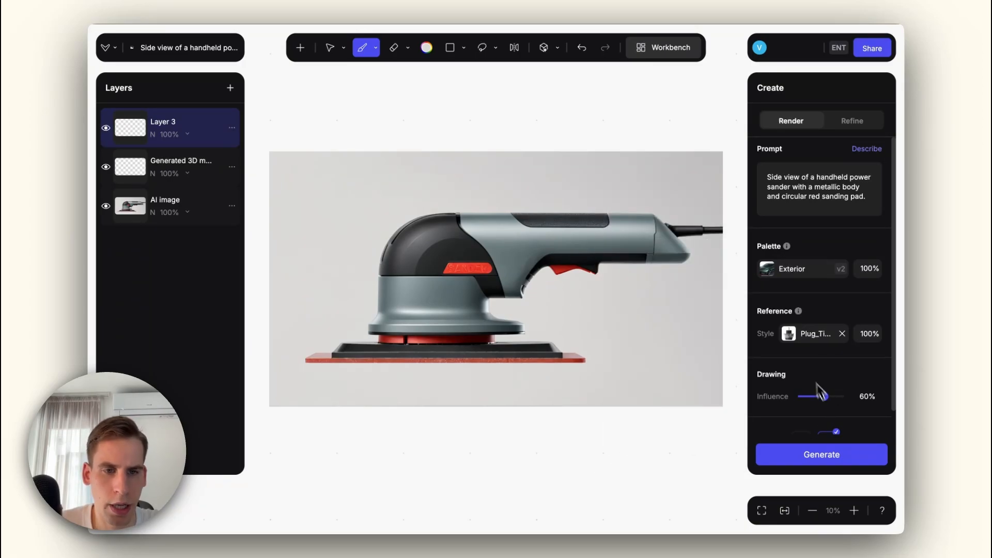
{"action": "left_click", "coordinate": [788, 336]}
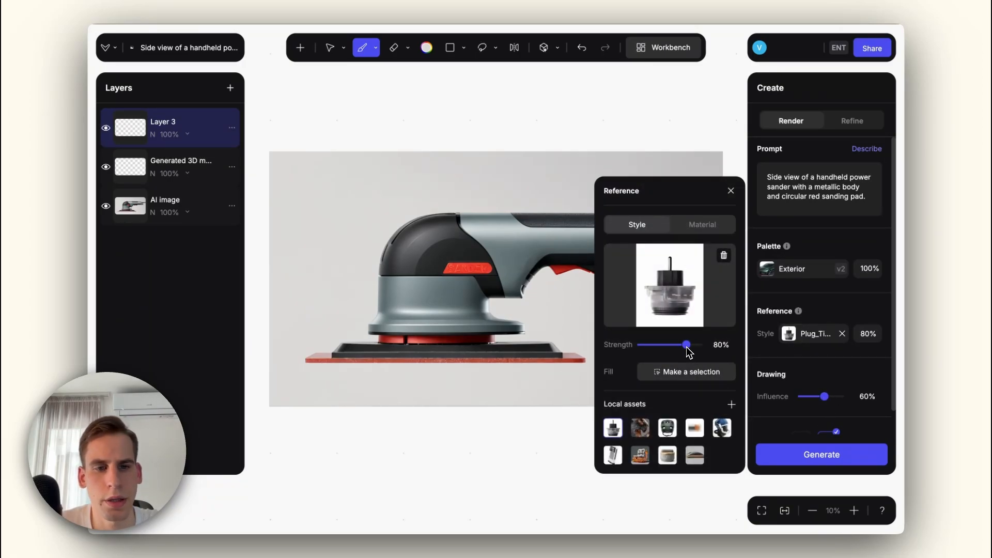
Generate sander renders using the plug image as Style reference at 80% and 60% drawing influence, and compare the four variants.
{"action": "left_click", "coordinate": [821, 455]}
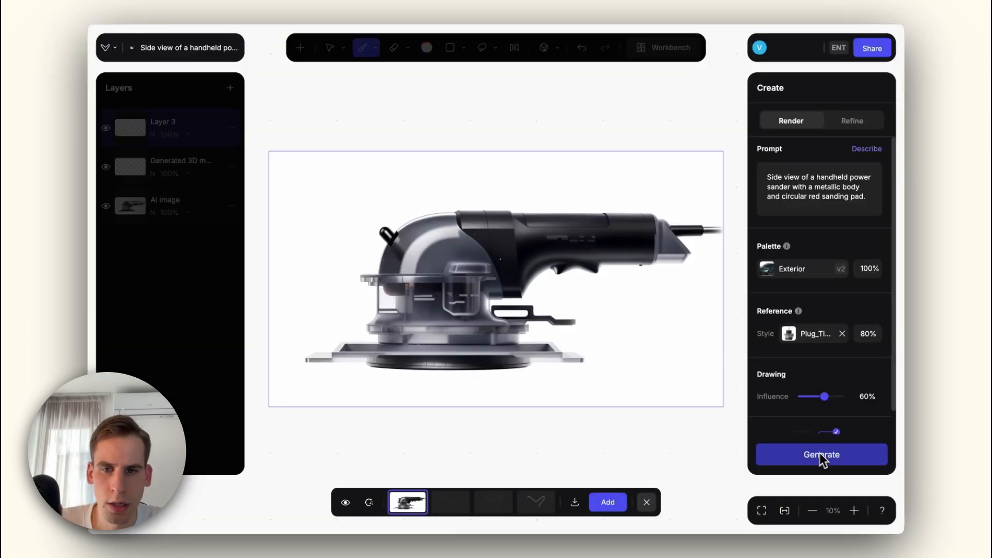
{"action": "key", "text": "Right"}
{"action": "key", "text": "Right"}
{"action": "key", "text": "Right"}
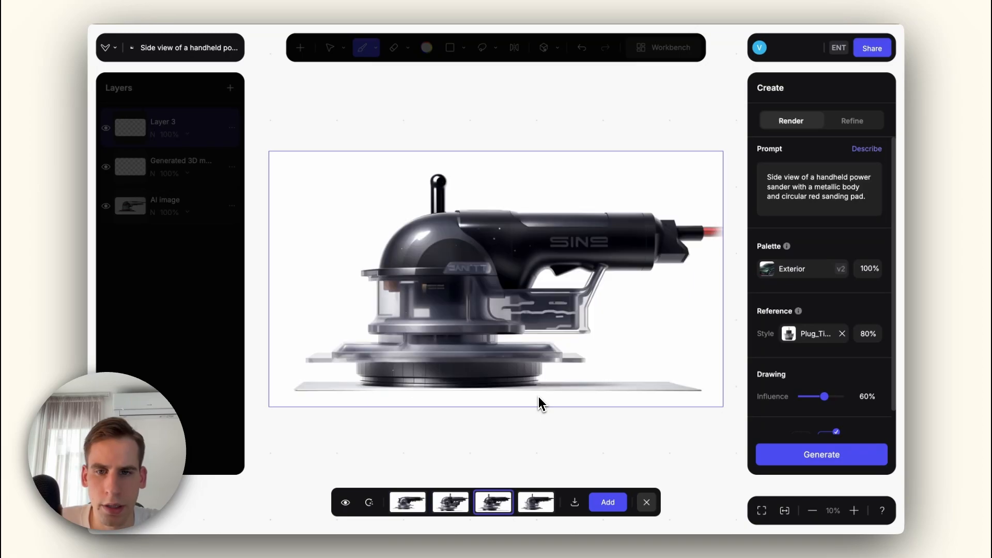
{"action": "key", "text": "Left"}
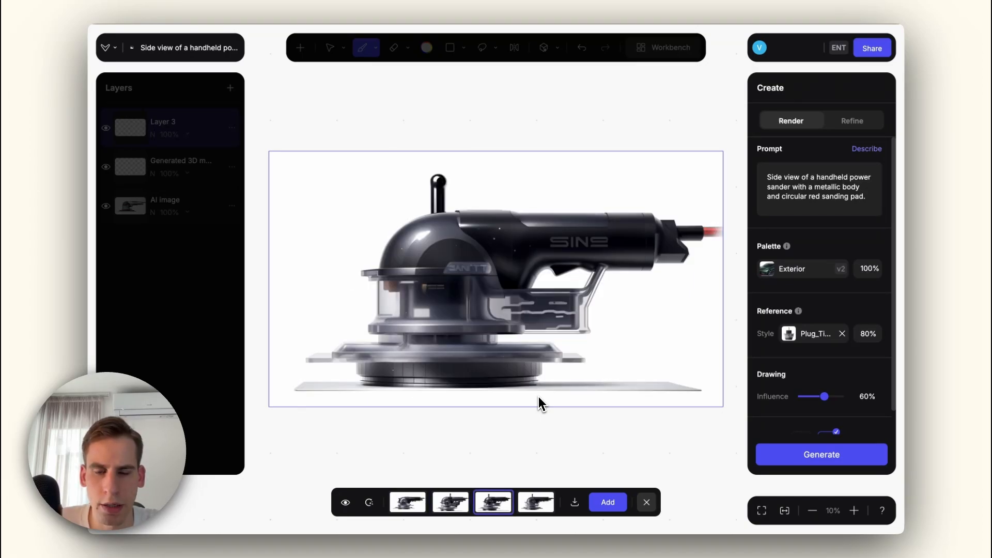
{"action": "key", "text": "Right"}
{"action": "key", "text": "Left"}
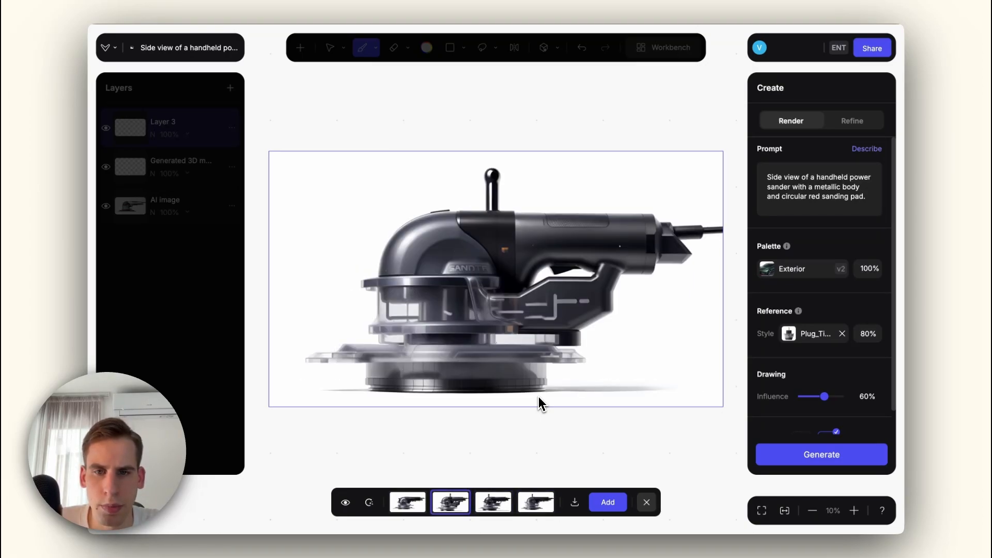
{"action": "key", "text": "Right"}
{"action": "key", "text": "Right"}
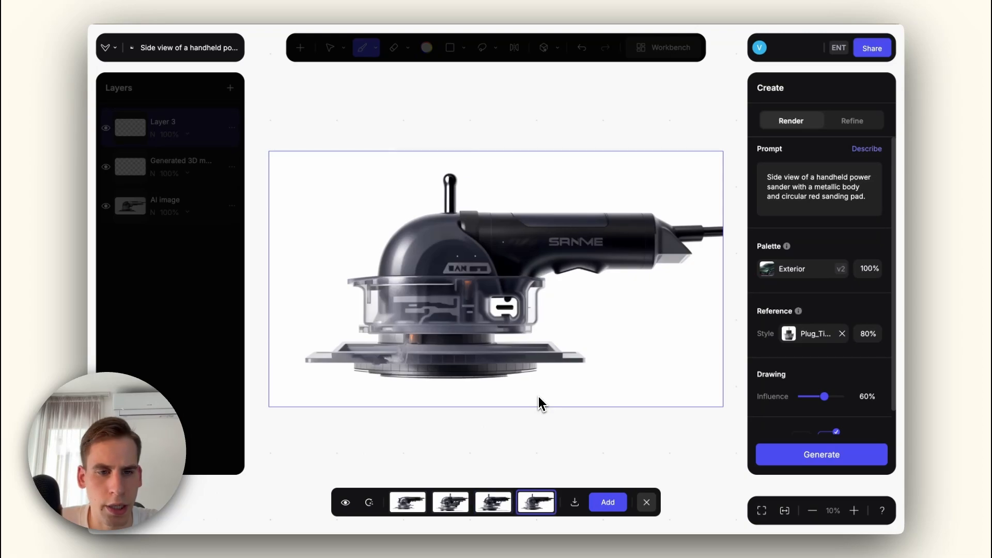
Switch the plug image reference to Material at 100% strength, set the drawing influence to 80% and generate new renders.
{"action": "left_click", "coordinate": [789, 335]}
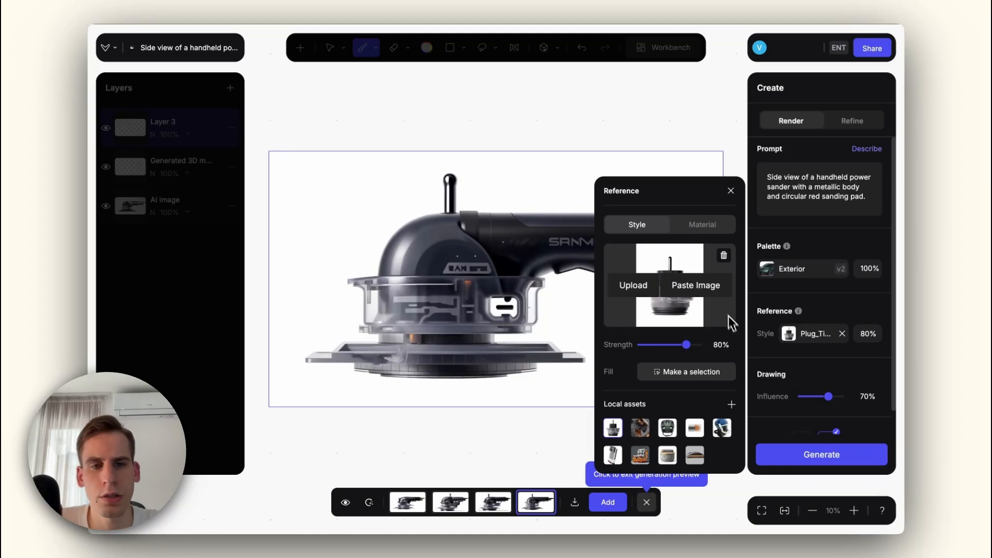
{"action": "left_click", "coordinate": [710, 225]}
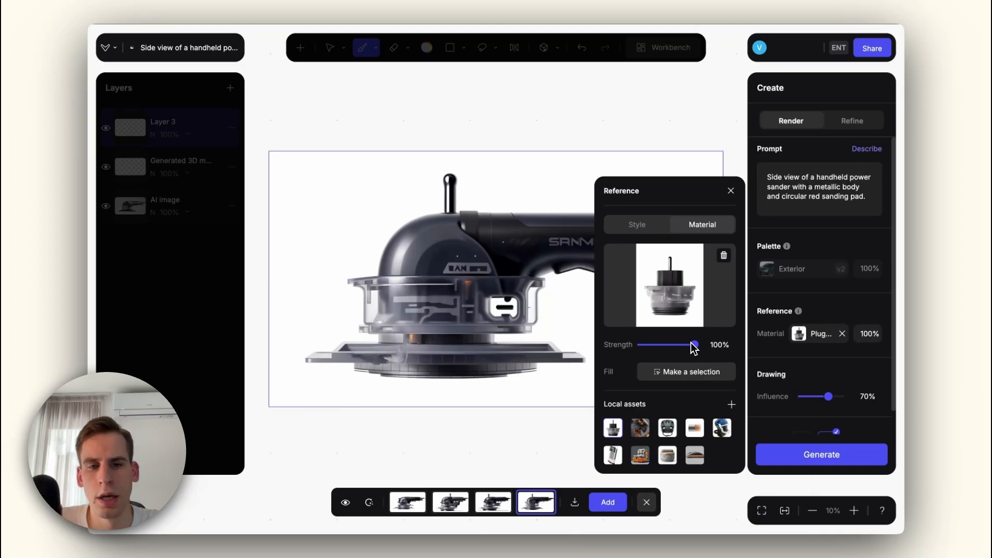
{"action": "left_click_drag", "start_coordinate": [693, 345], "coordinate": [699, 347]}
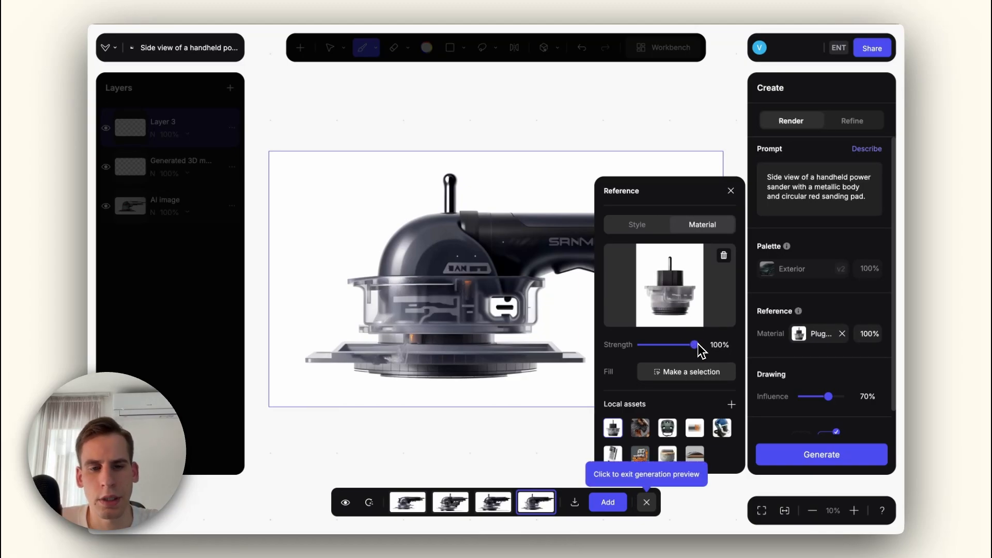
{"action": "left_click", "coordinate": [831, 400]}
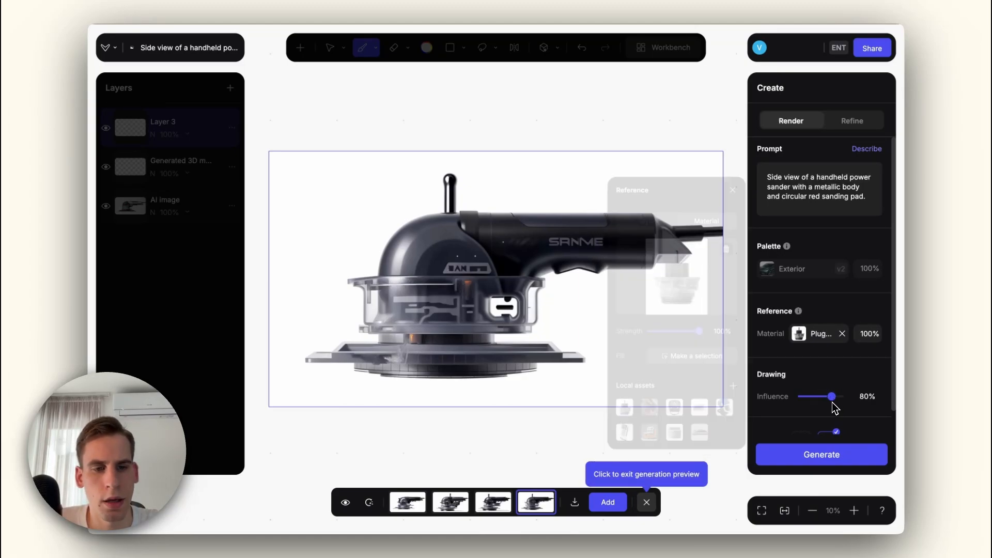
{"action": "left_click", "coordinate": [832, 454]}
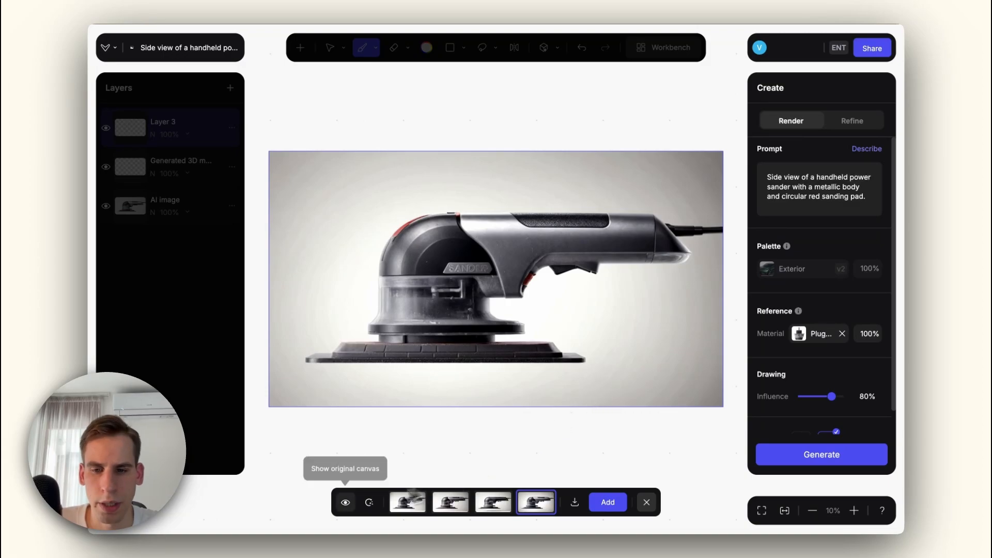
Compare the four material-based renders with the original canvas, examining the sander's body material up close.
{"action": "left_click", "coordinate": [346, 502]}
{"action": "left_click", "coordinate": [345, 502]}
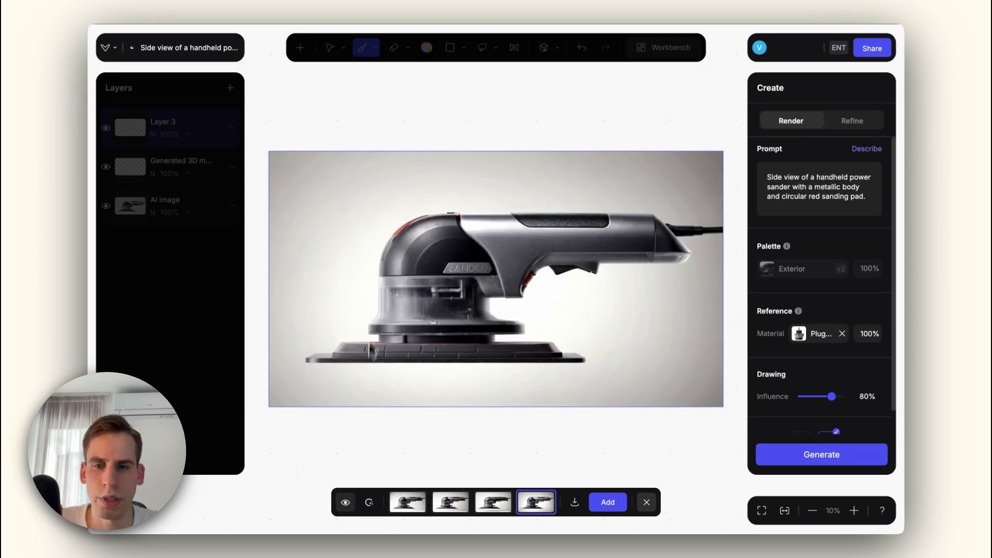
{"action": "scroll", "coordinate": [387, 281], "scroll_direction": "up", "scroll_amount": 5}
{"action": "scroll", "coordinate": [389, 284], "scroll_direction": "down", "scroll_amount": 2}
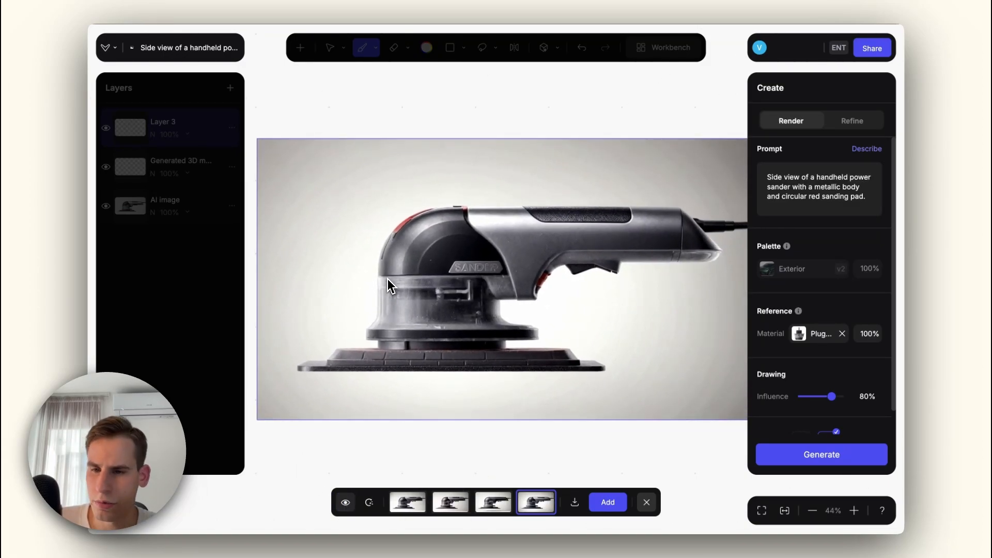
{"action": "left_click", "coordinate": [492, 503]}
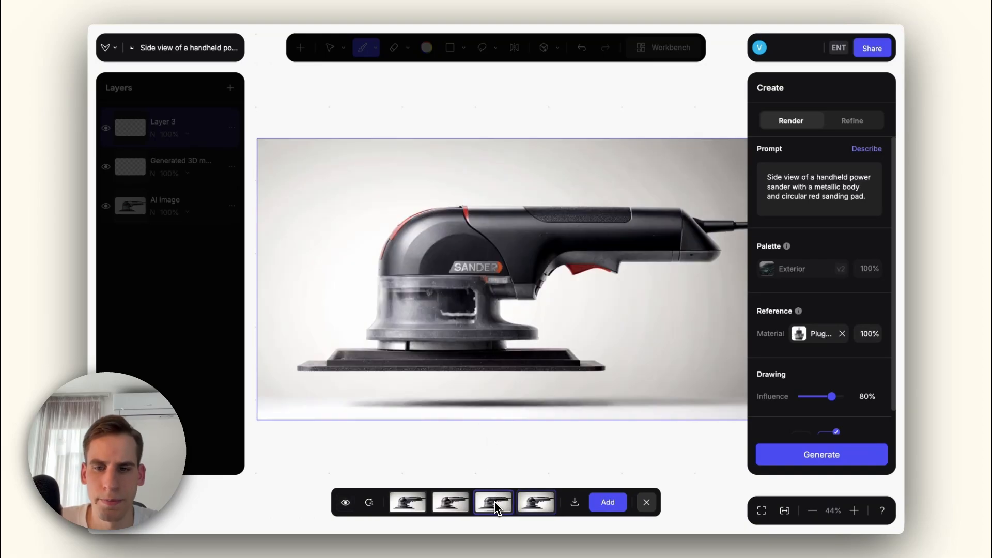
{"action": "left_click", "coordinate": [455, 511]}
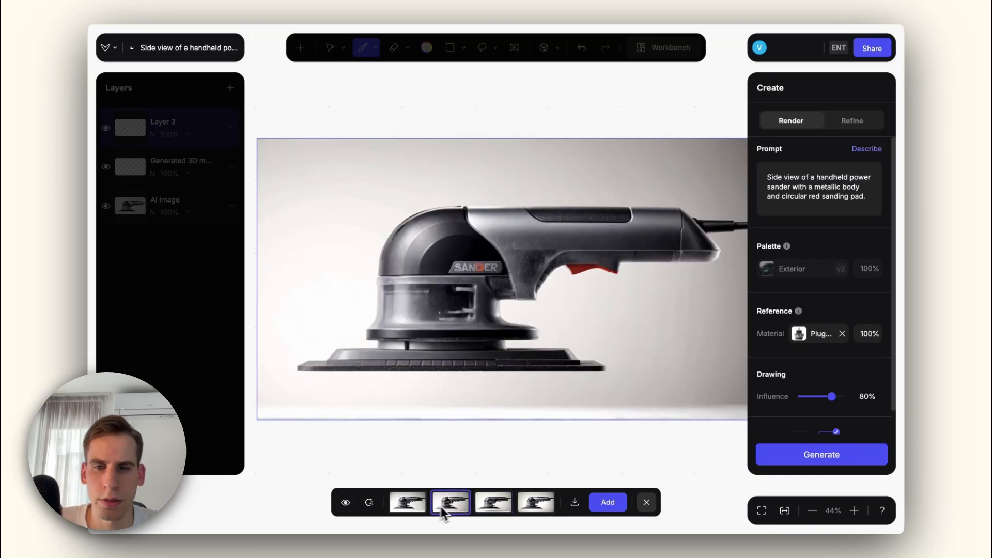
{"action": "left_click", "coordinate": [421, 509]}
{"action": "scroll", "coordinate": [450, 300], "scroll_direction": "down", "scroll_amount": 1}
{"action": "scroll", "coordinate": [448, 295], "scroll_direction": "up", "scroll_amount": 1}
{"action": "scroll", "coordinate": [448, 294], "scroll_direction": "down", "scroll_amount": 1}
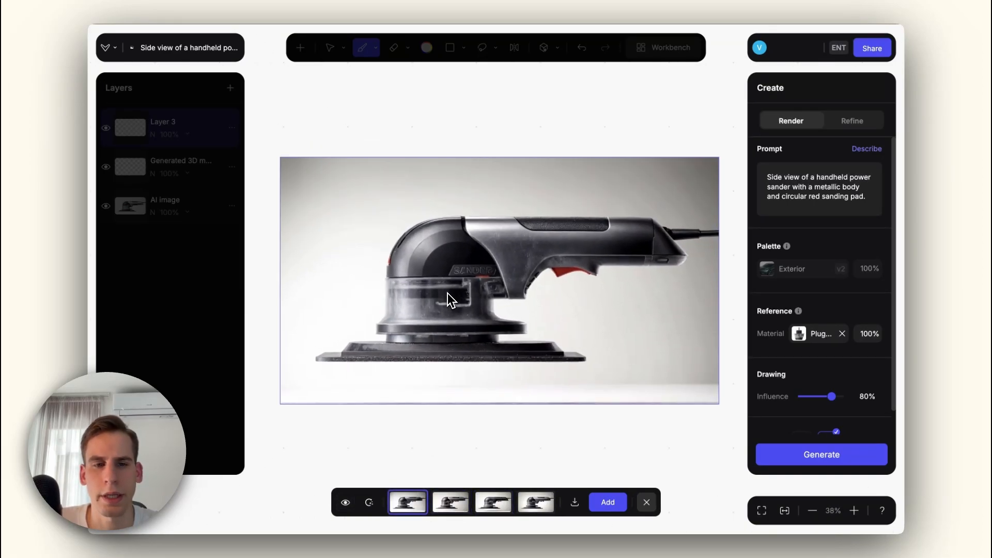
Go through the remaining material renders and add the fourth variant to the canvas as a layer.
{"action": "key", "text": "Right"}
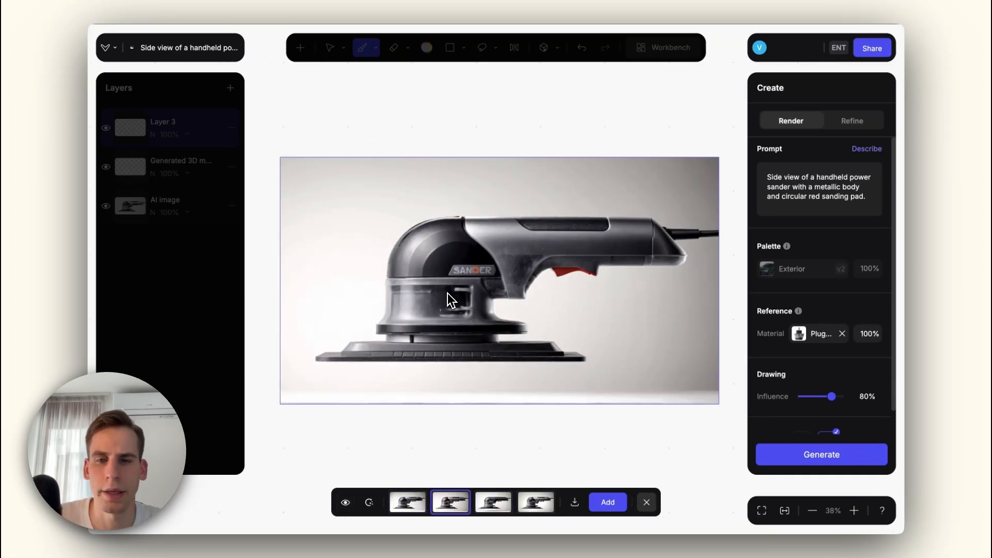
{"action": "left_click", "coordinate": [798, 335]}
{"action": "left_click", "coordinate": [807, 314]}
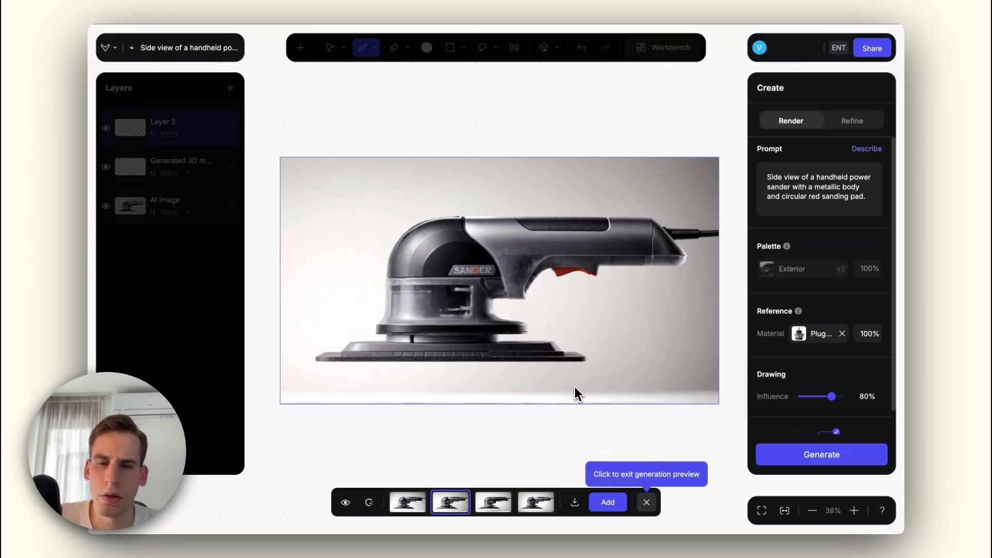
{"action": "key", "text": "Right"}
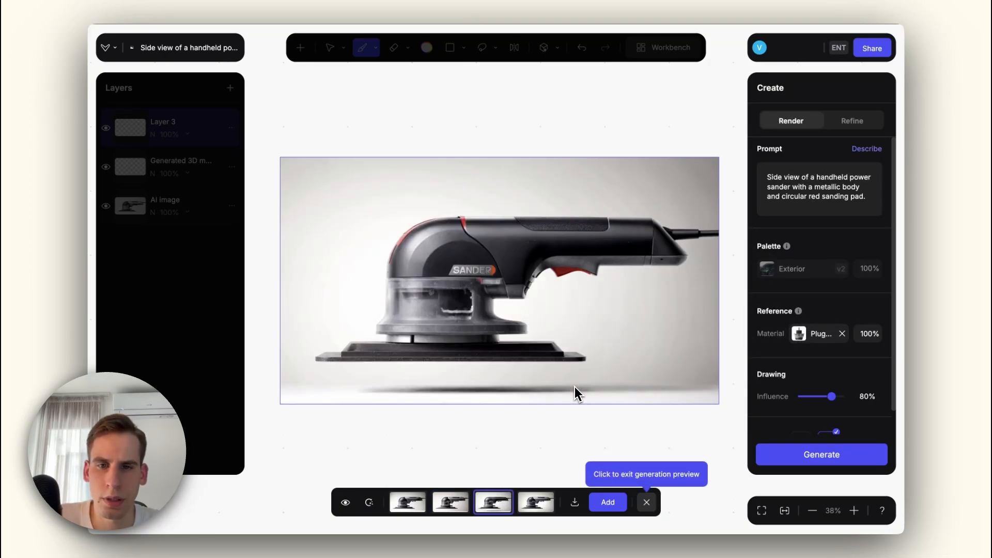
{"action": "key", "text": "Right"}
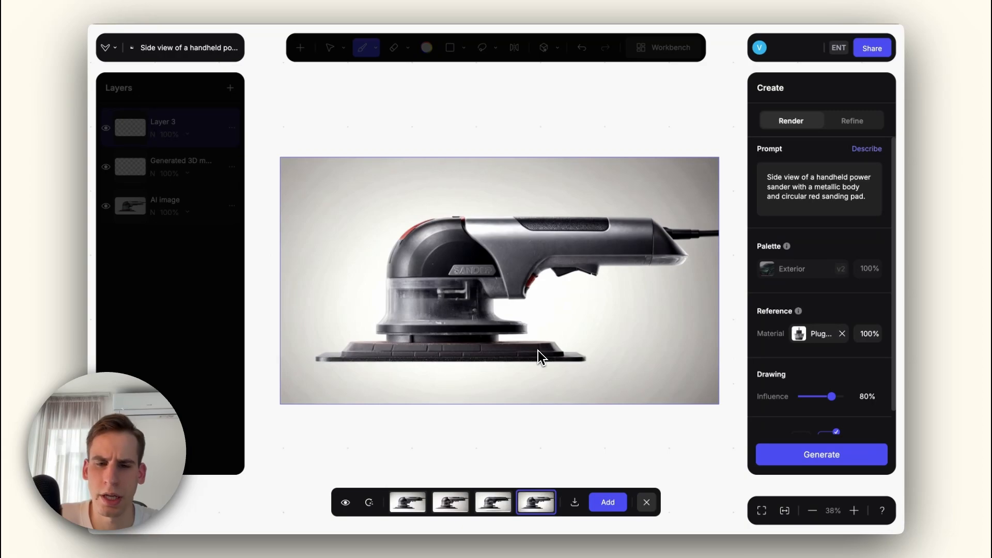
{"action": "left_click", "coordinate": [608, 502]}
Use the charred wood image from the local assets as Material reference at 50% strength and generate new renders.
{"action": "left_click", "coordinate": [784, 335]}
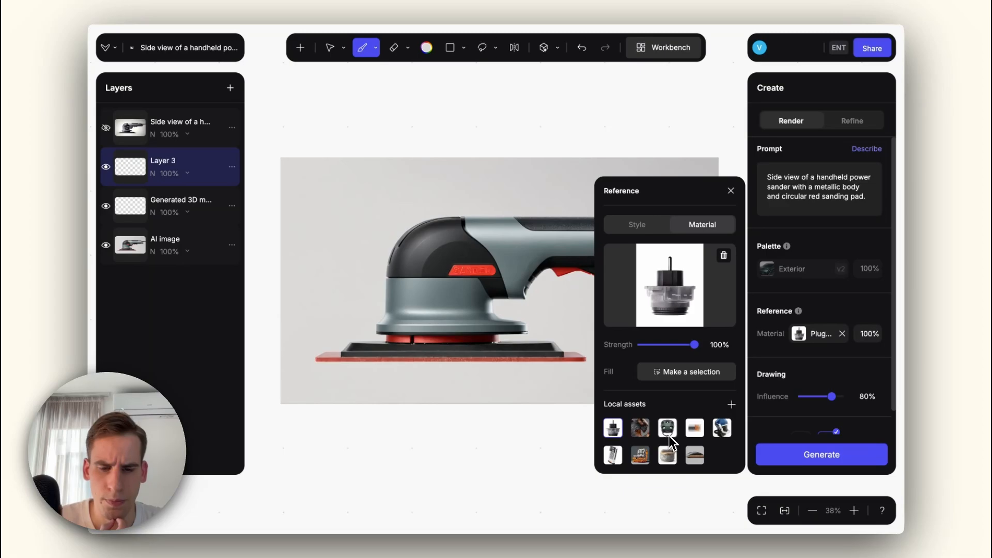
{"action": "left_click", "coordinate": [640, 428]}
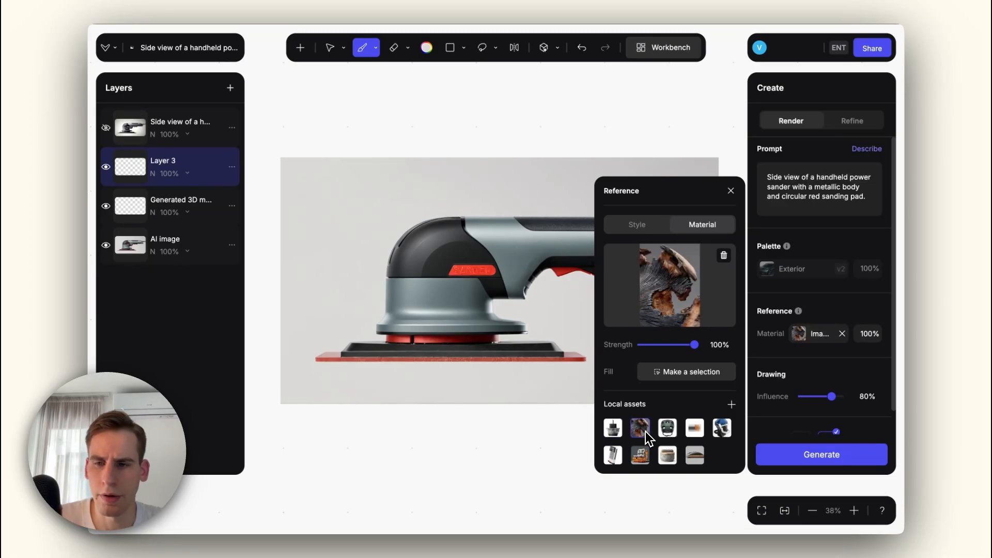
{"action": "left_click_drag", "start_coordinate": [694, 345], "coordinate": [670, 347]}
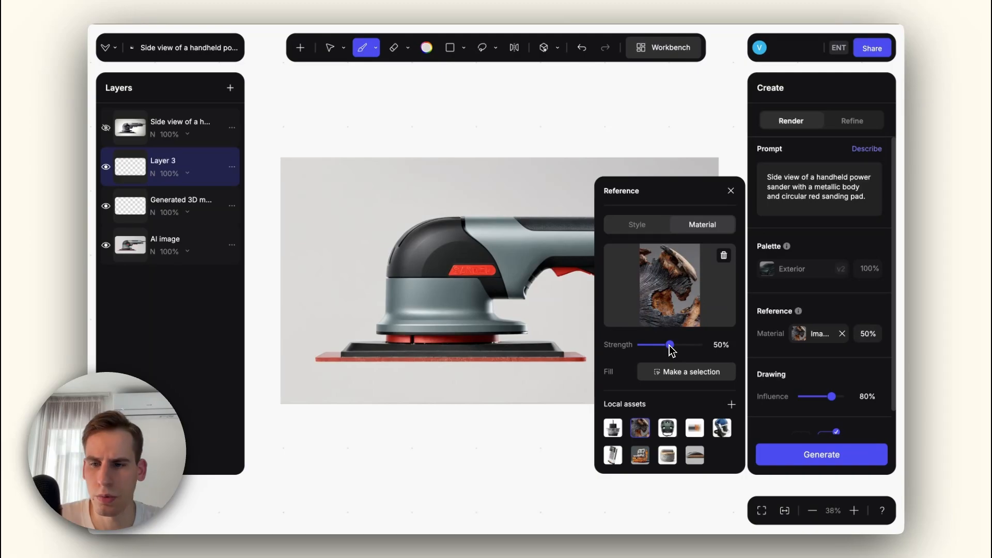
{"action": "left_click", "coordinate": [822, 456]}
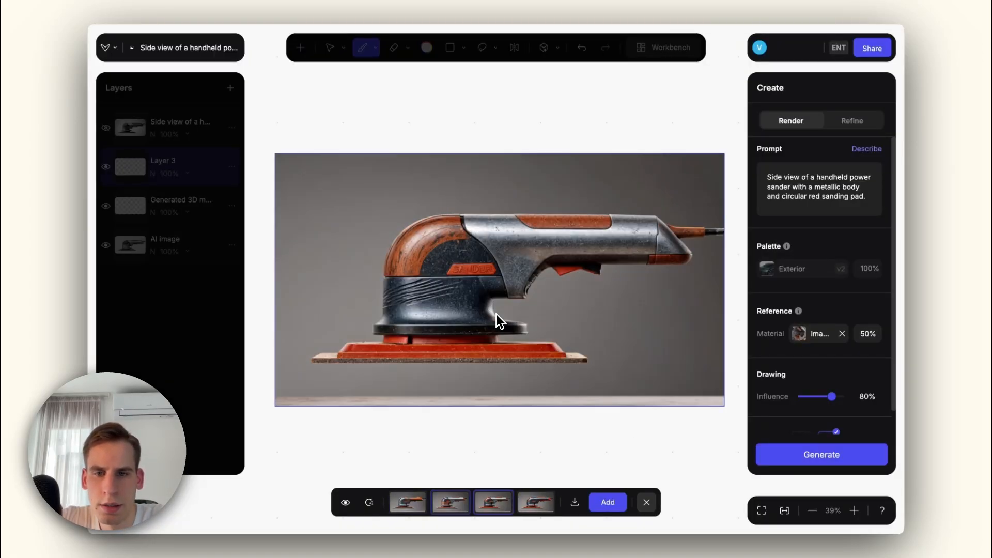
Compare the charred-wood renders, add the second variant as a layer and exit the generation preview.
{"action": "key", "text": "Right"}
{"action": "key", "text": "Left"}
{"action": "key", "text": "Left"}
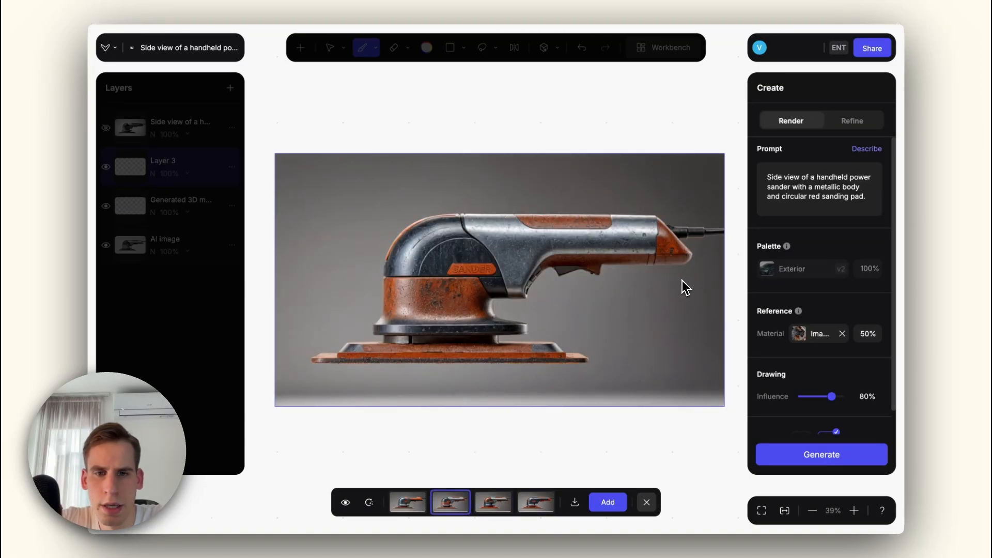
{"action": "key", "text": "Right"}
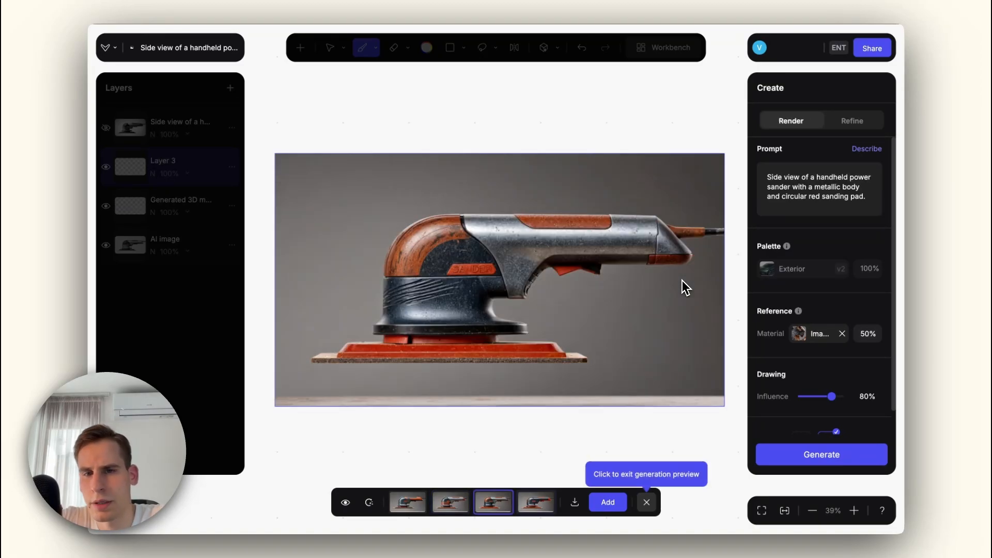
{"action": "key", "text": "Left"}
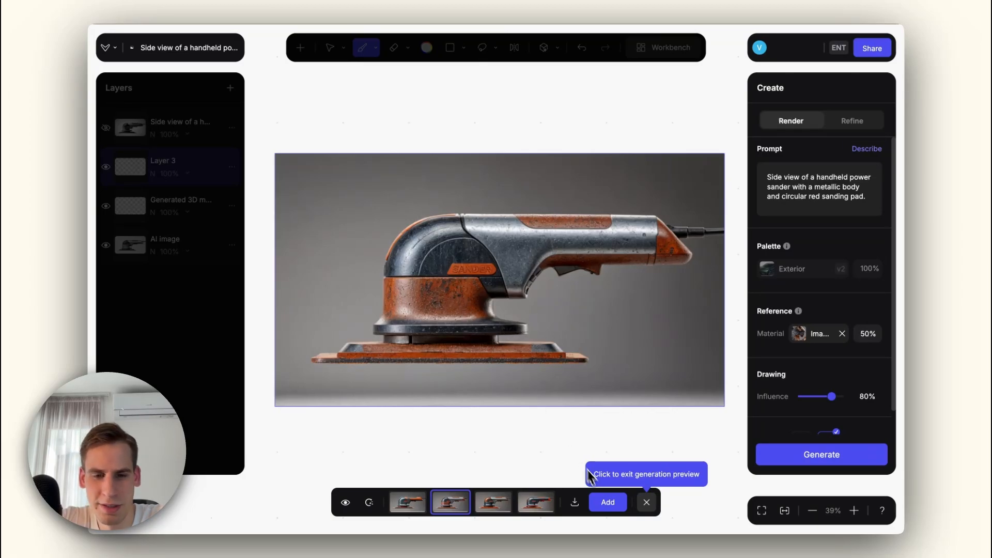
{"action": "left_click", "coordinate": [609, 502]}
{"action": "left_click", "coordinate": [648, 502]}
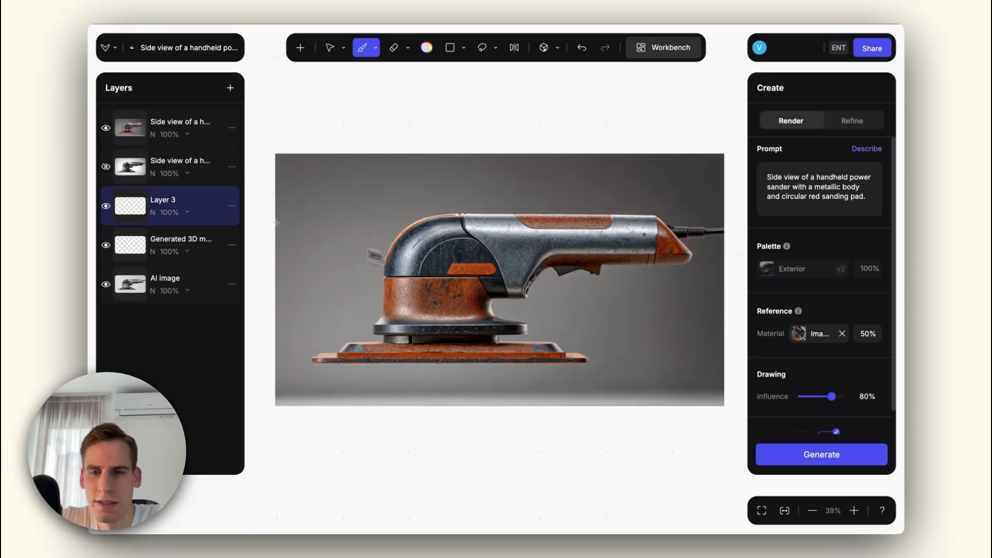
Compare the added charred-wood render with the original sander and leave its layer hidden.
{"action": "left_click", "coordinate": [106, 129]}
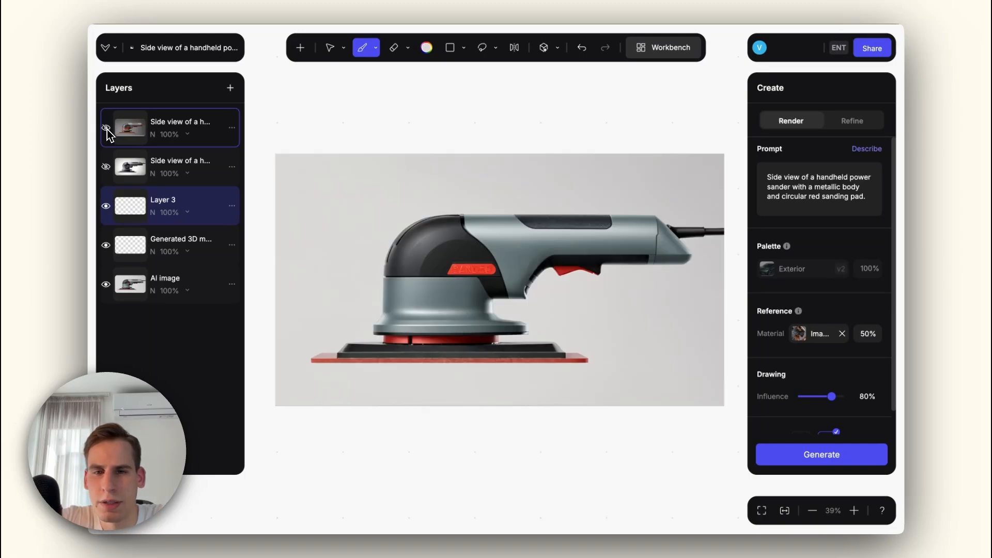
{"action": "left_click", "coordinate": [106, 128]}
{"action": "left_click", "coordinate": [106, 128]}
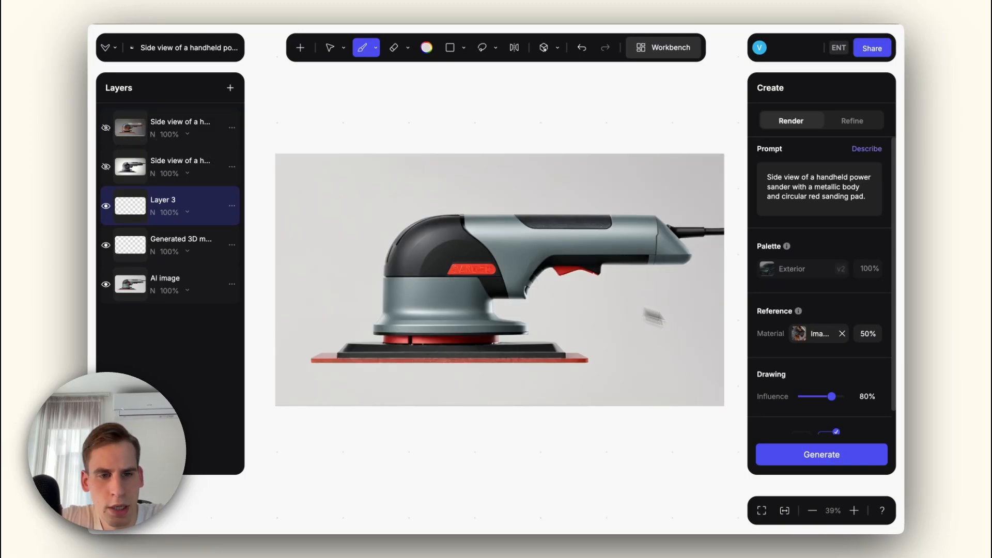
Replace the Material reference with the white battery pack image at 50% strength and check why the Exterior palette is disabled.
{"action": "left_click", "coordinate": [790, 335]}
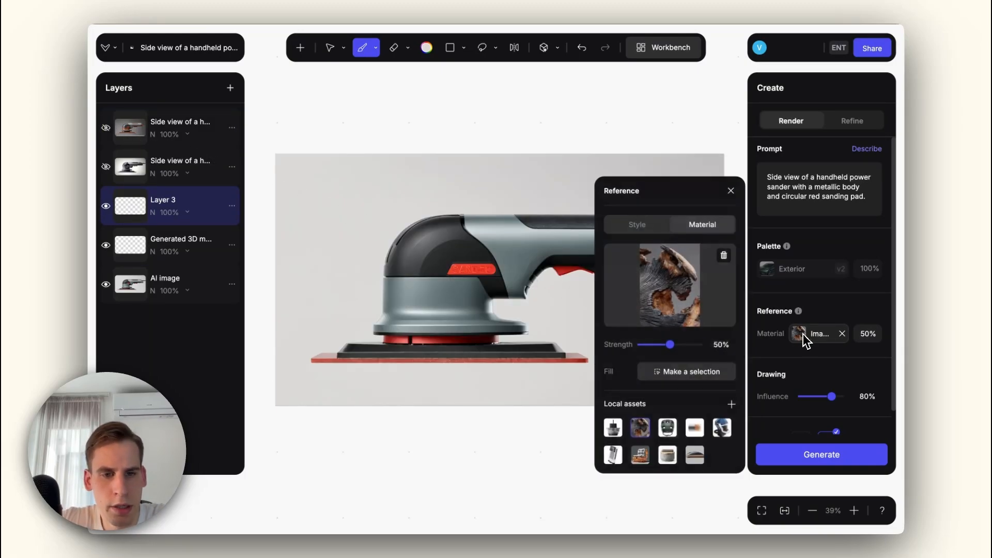
{"action": "left_click", "coordinate": [614, 456]}
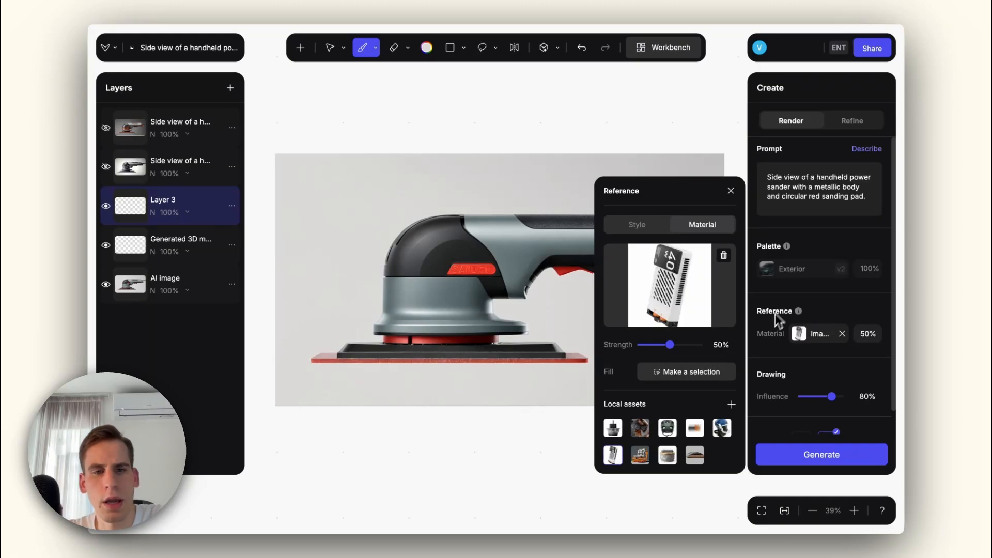
{"action": "left_click", "coordinate": [786, 282]}
{"action": "left_click", "coordinate": [804, 340]}
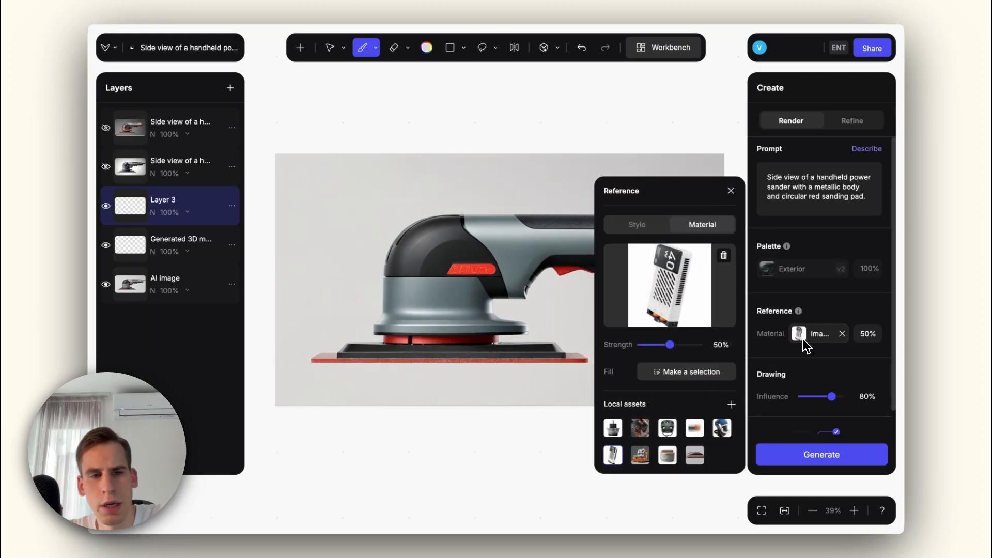
{"action": "mouse_move", "coordinate": [774, 273]}
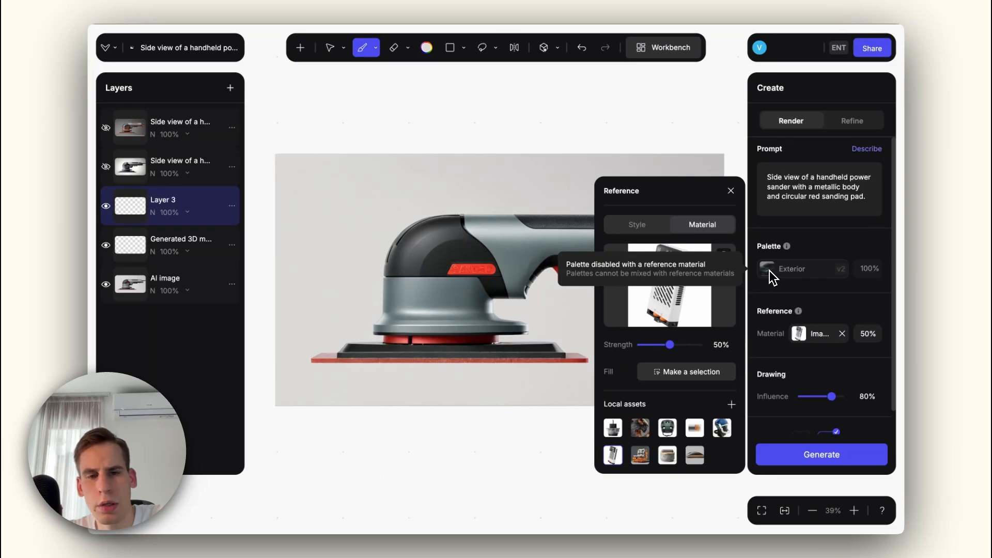
Use the white battery pack image as Style reference at 80% strength, set drawing influence to 70% and generate new renders.
{"action": "left_click", "coordinate": [650, 228]}
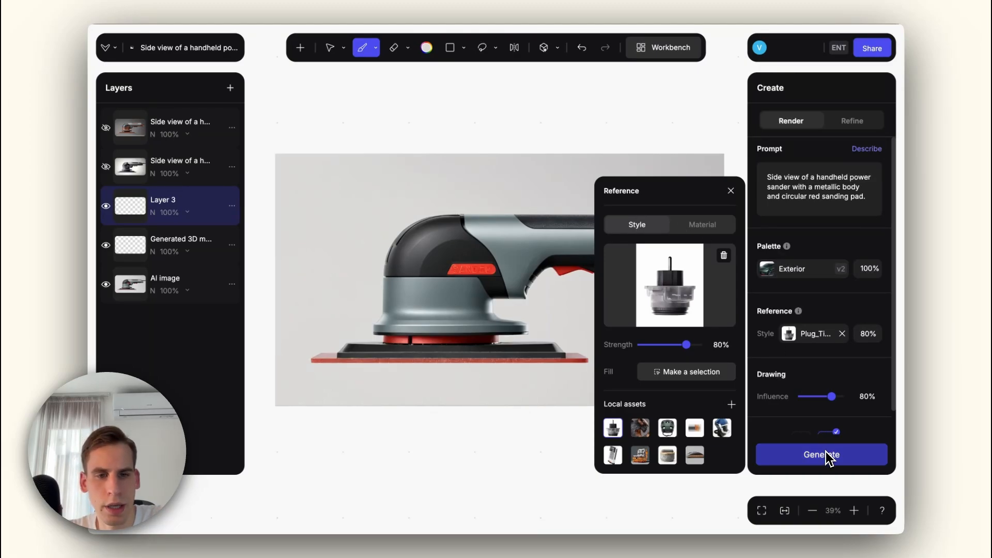
{"action": "left_click_drag", "start_coordinate": [832, 397], "coordinate": [827, 399]}
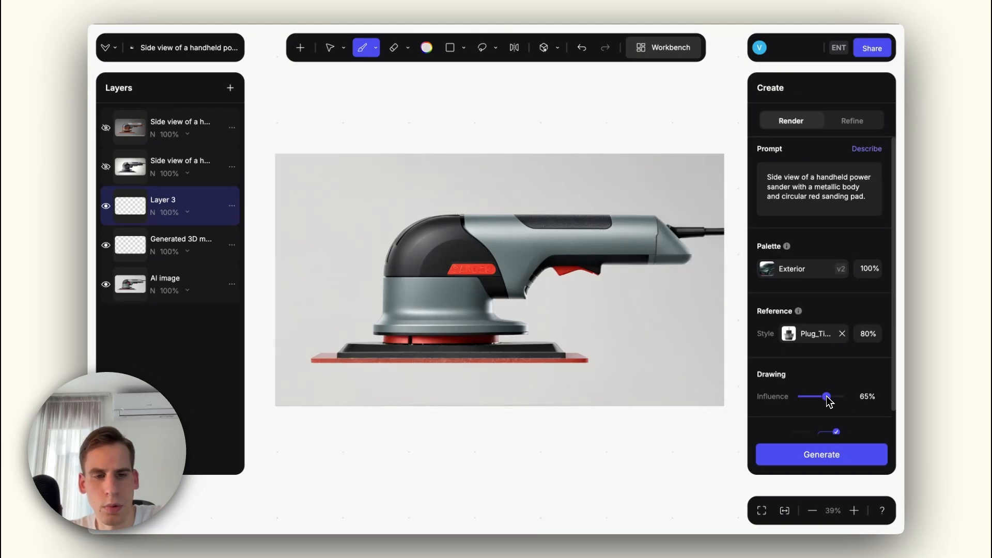
{"action": "left_click", "coordinate": [812, 464]}
{"action": "left_click", "coordinate": [786, 342]}
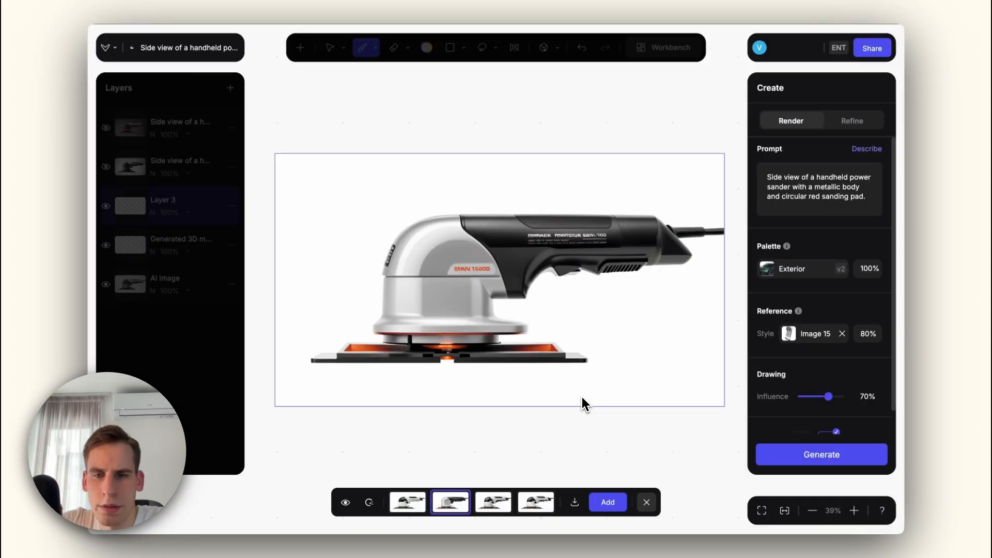
Compare the four renders generated from the white battery pack style reference.
{"action": "key", "text": "Right"}
{"action": "key", "text": "Right"}
{"action": "key", "text": "Left"}
{"action": "key", "text": "Left"}
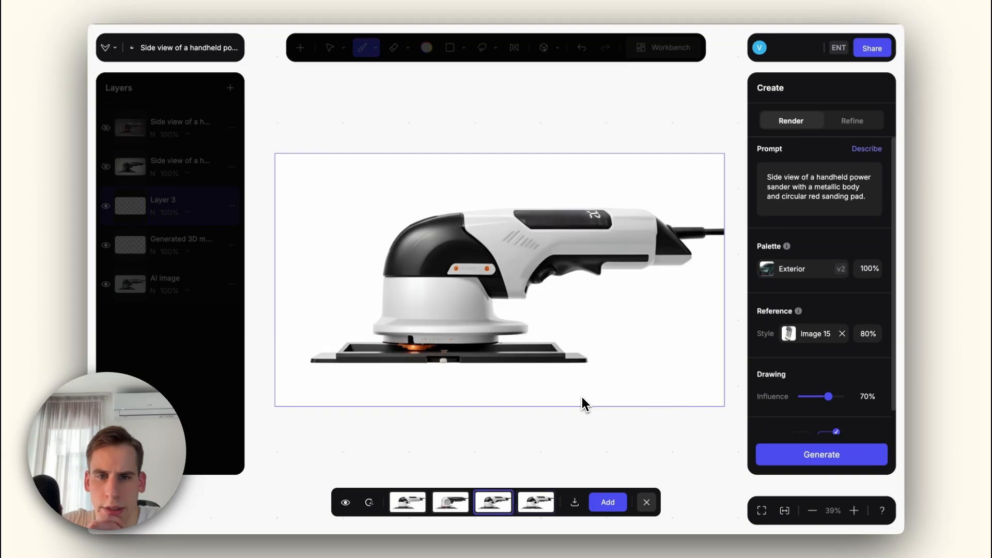
{"action": "key", "text": "Left"}
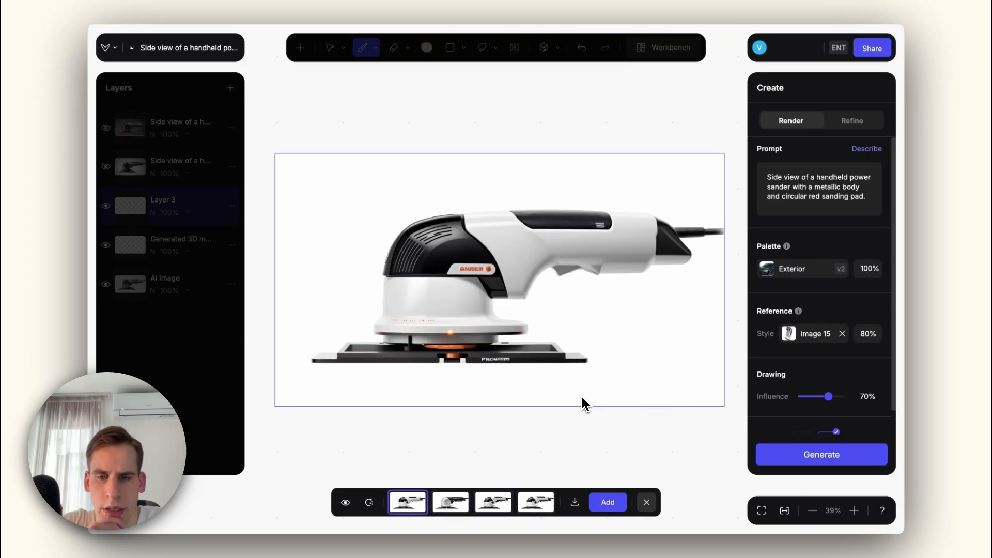
{"action": "key", "text": "Right"}
{"action": "key", "text": "Left"}
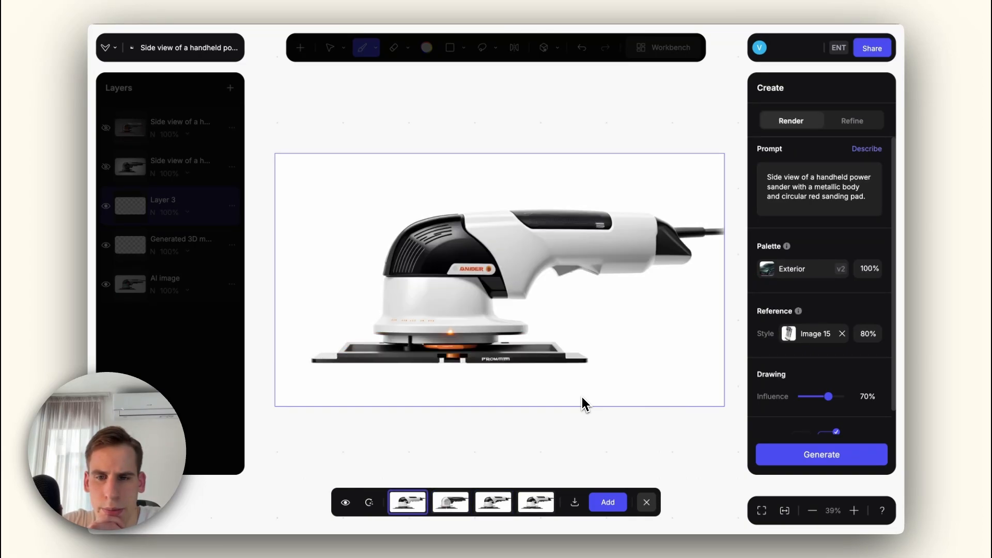
{"action": "key", "text": "Right"}
{"action": "key", "text": "Left"}
{"action": "key", "text": "Right"}
{"action": "key", "text": "Left"}
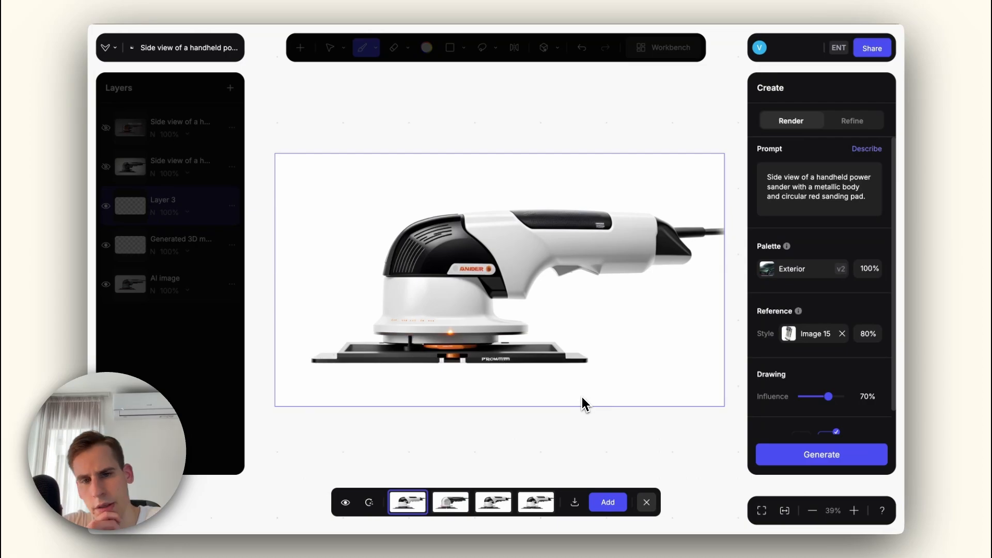
Add the second battery-pack-style variant as a layer, exit the generation preview and hide the new layer.
{"action": "key", "text": "Right"}
{"action": "left_click", "coordinate": [603, 504]}
{"action": "left_click", "coordinate": [646, 502]}
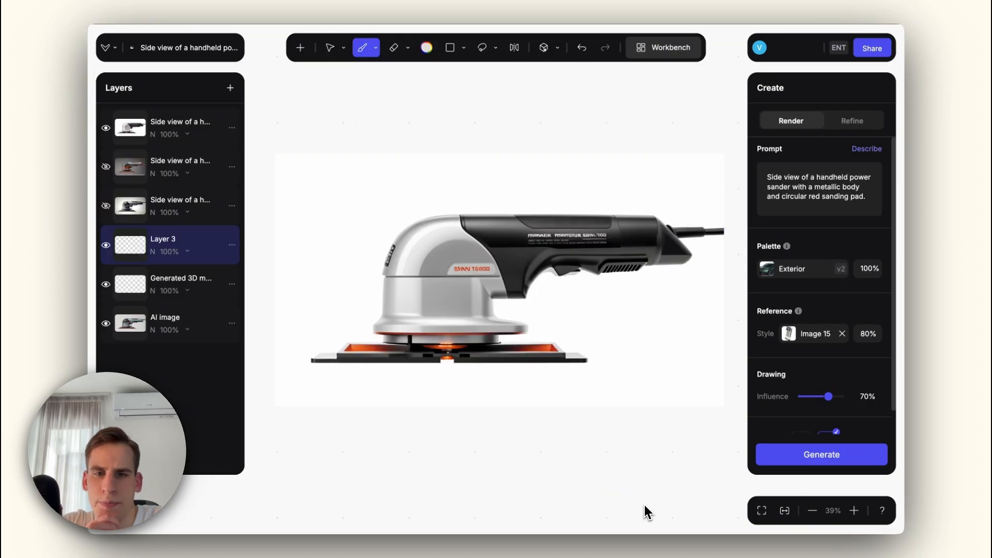
{"action": "left_click", "coordinate": [107, 128]}
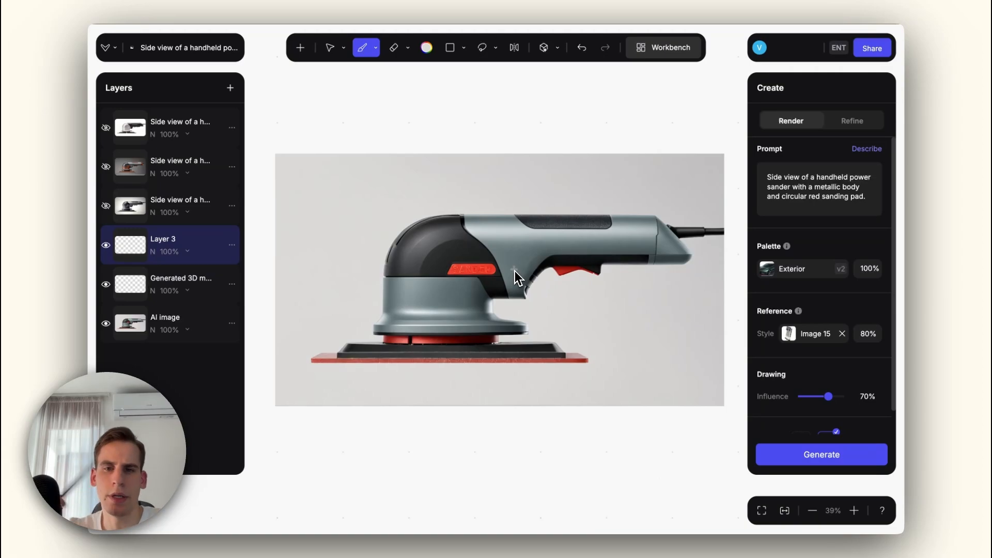
Choose the Lasso Selection tool and show only the AI image layer, hiding all other layers.
{"action": "scroll", "coordinate": [493, 258], "scroll_direction": "up", "scroll_amount": 2}
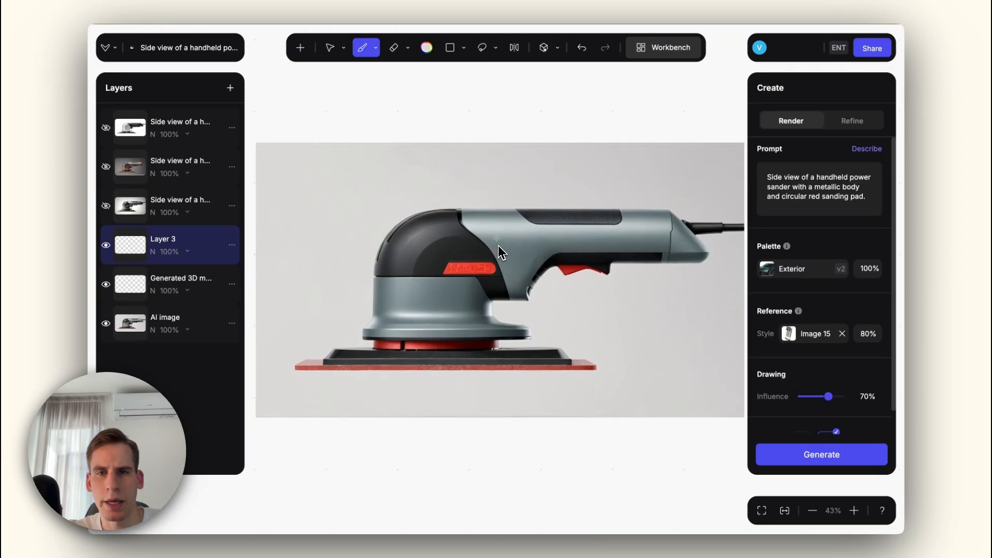
{"action": "left_click", "coordinate": [491, 51]}
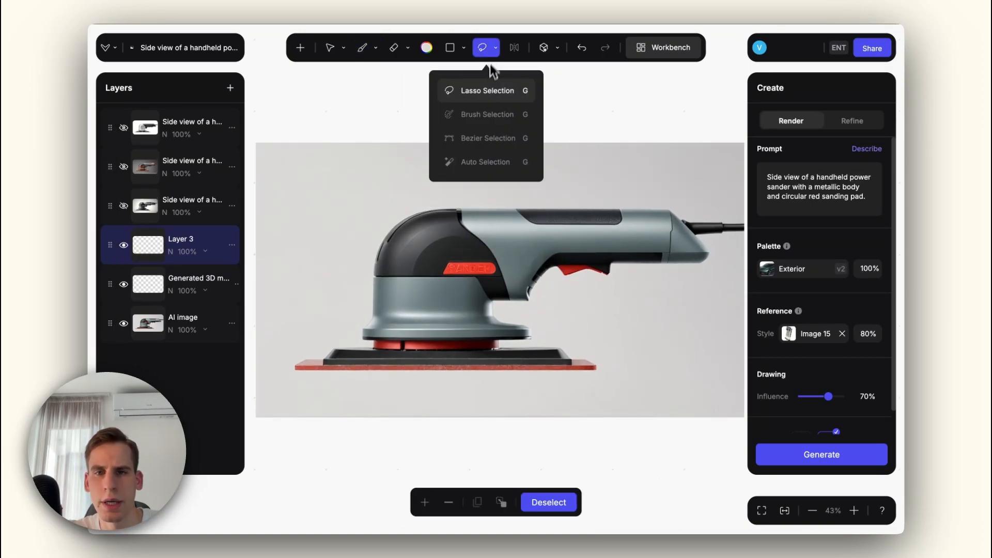
{"action": "left_click", "coordinate": [124, 206]}
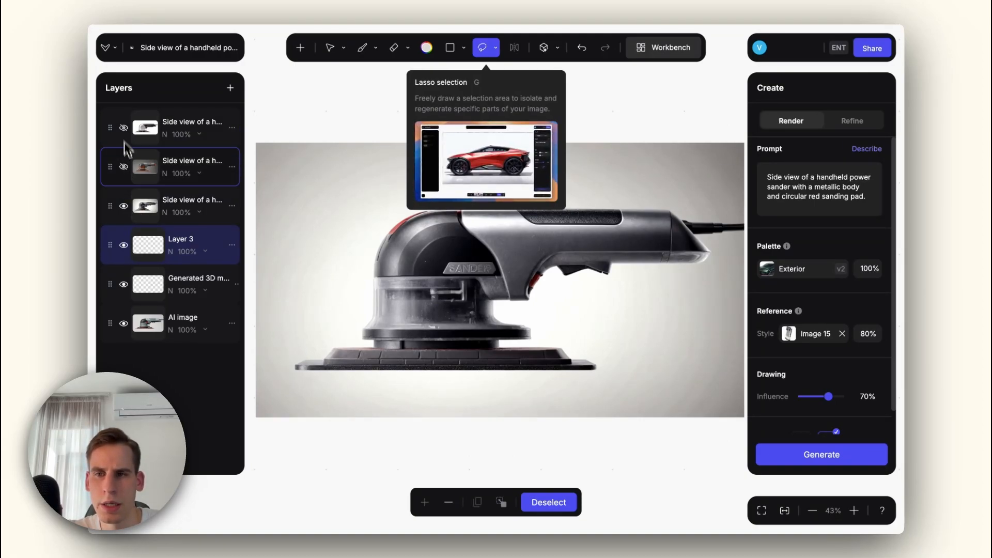
{"action": "left_click", "coordinate": [125, 324], "text": "alt"}
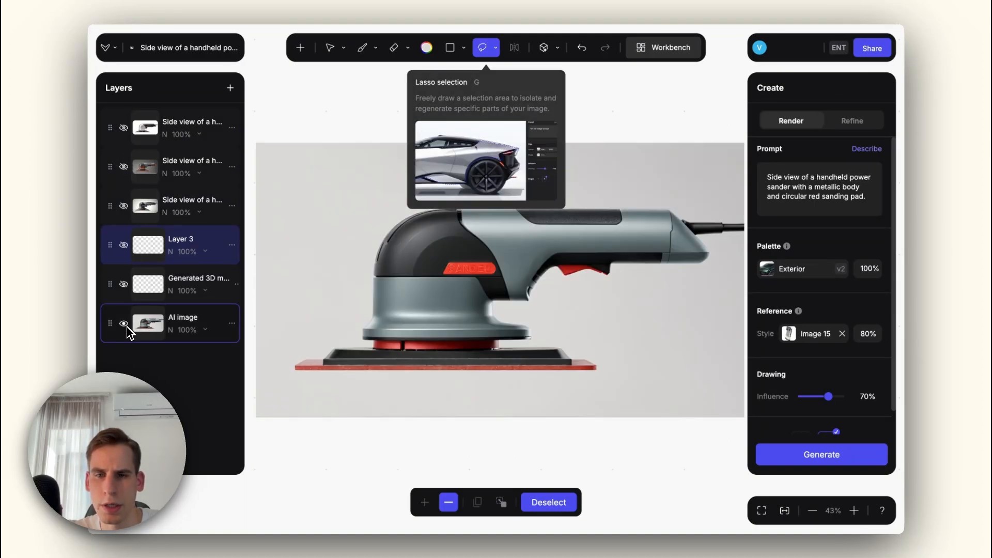
Select the sander's grey-blue handle, base collar and rear cap on the AI image layer with Auto Selection.
{"action": "left_click", "coordinate": [495, 48]}
{"action": "left_click", "coordinate": [472, 162]}
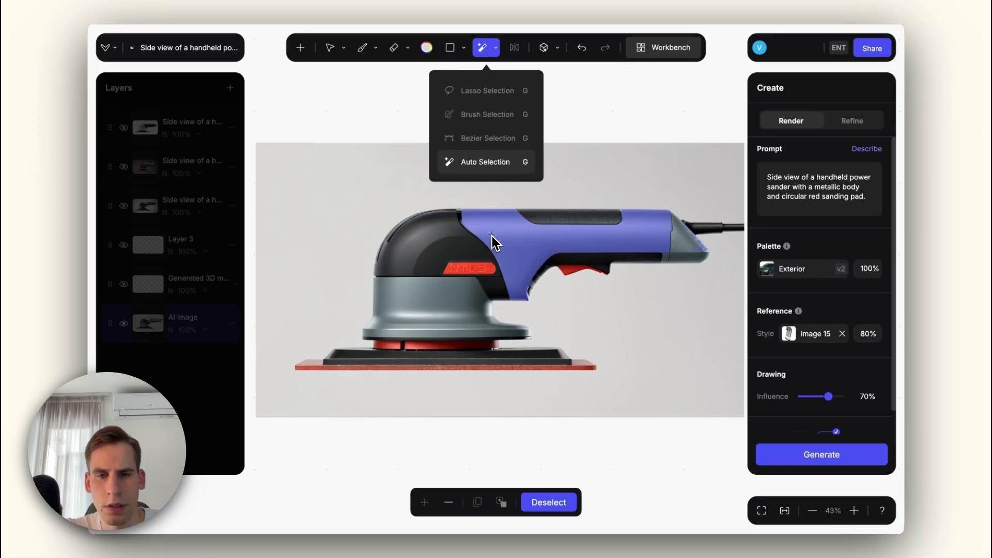
{"action": "left_click", "coordinate": [442, 303]}
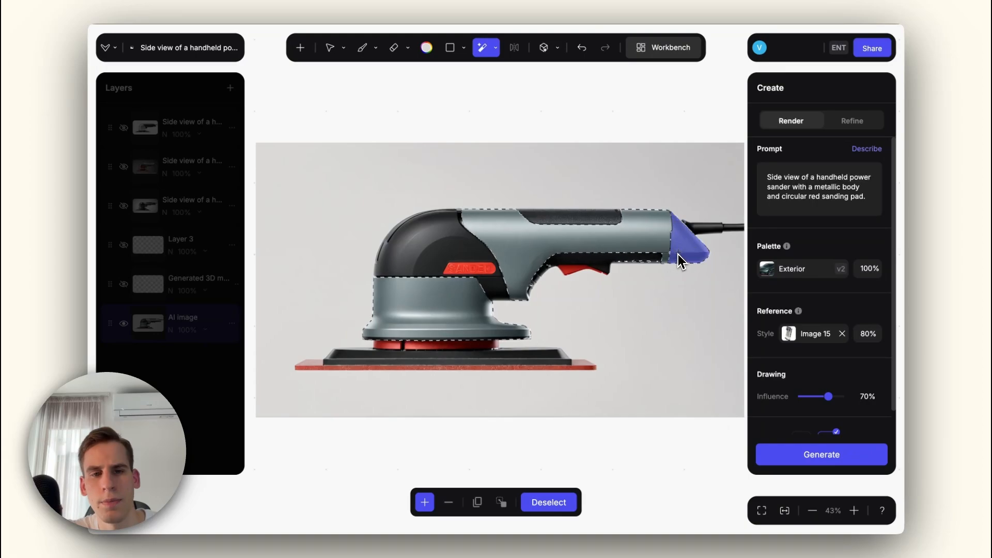
{"action": "left_click", "coordinate": [678, 254]}
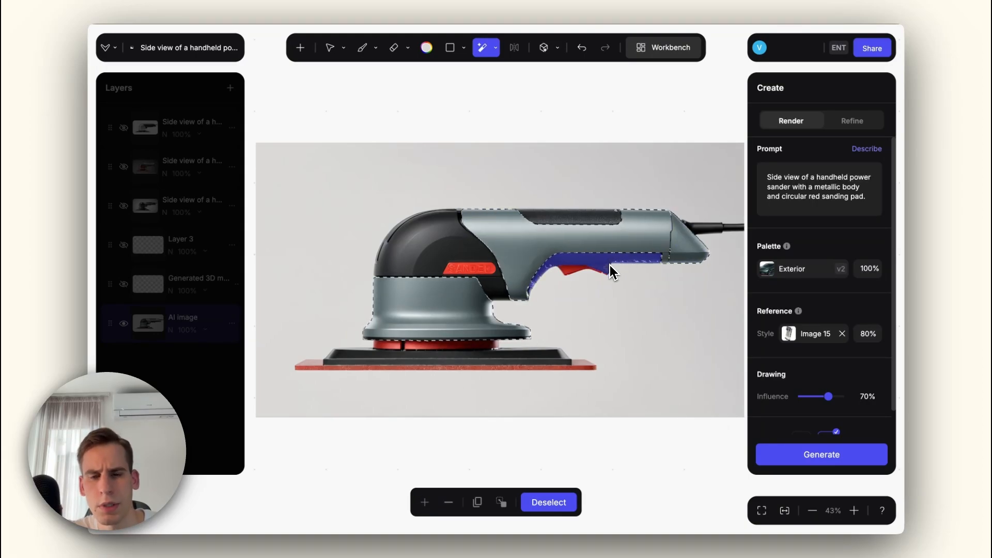
{"action": "key", "text": "alt"}
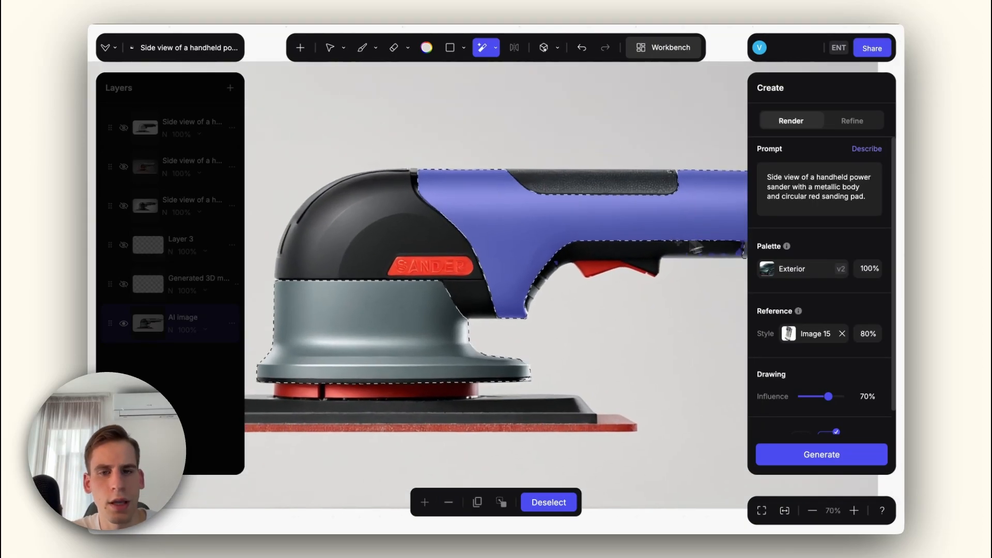
Refine the body selection with the Lasso along the rear cap seam and the grip's upper edge.
{"action": "scroll", "coordinate": [537, 171], "scroll_direction": "up", "scroll_amount": 5}
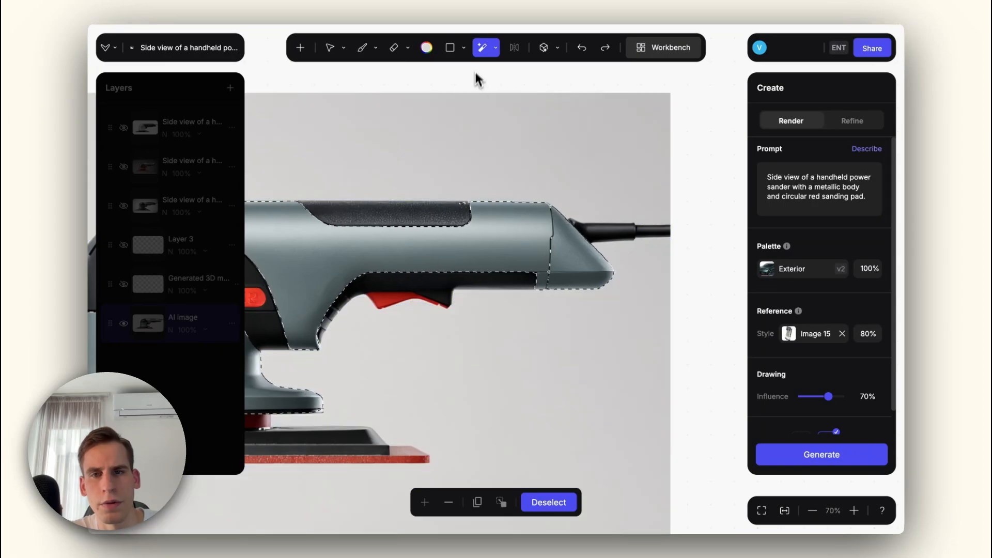
{"action": "left_click", "coordinate": [483, 54]}
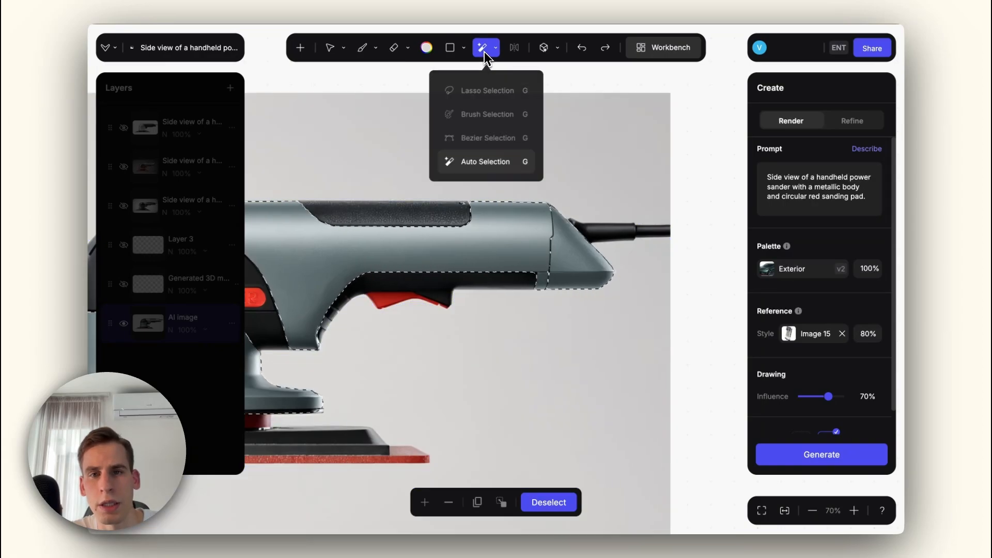
{"action": "left_click", "coordinate": [470, 91]}
{"action": "mouse_move", "coordinate": [550, 255]}
{"action": "left_mouse_down"}
{"action": "mouse_move", "coordinate": [556, 223]}
{"action": "mouse_move", "coordinate": [545, 243]}
{"action": "mouse_move", "coordinate": [554, 268]}
{"action": "mouse_move", "coordinate": [536, 263]}
{"action": "mouse_move", "coordinate": [539, 228]}
{"action": "mouse_move", "coordinate": [552, 223]}
{"action": "mouse_move", "coordinate": [565, 232]}
{"action": "mouse_move", "coordinate": [556, 281]}
{"action": "left_mouse_up"}
{"action": "left_click_drag", "start_coordinate": [457, 203], "coordinate": [467, 205]}
{"action": "scroll", "coordinate": [488, 220], "scroll_direction": "down", "scroll_amount": 3}
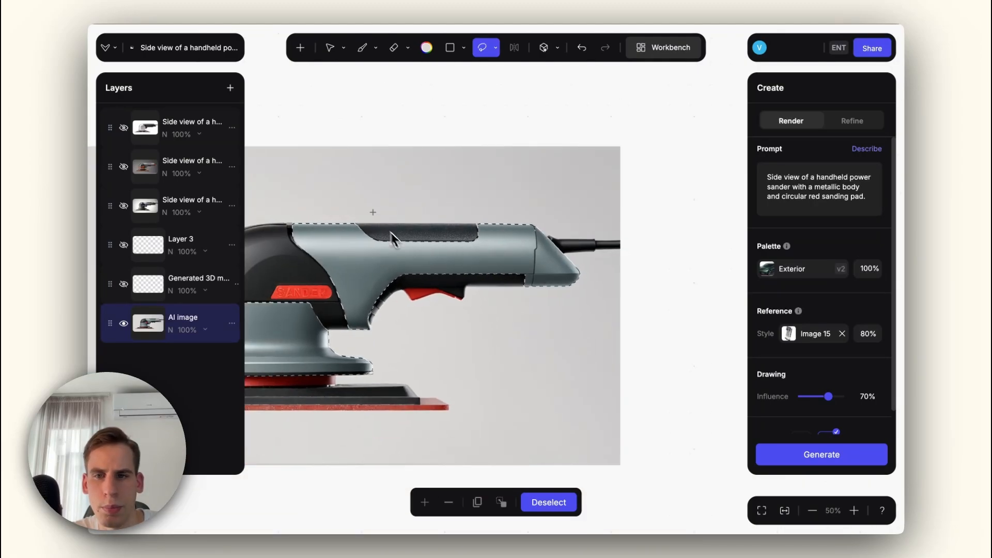
{"action": "scroll", "coordinate": [488, 201], "scroll_direction": "left", "scroll_amount": 5}
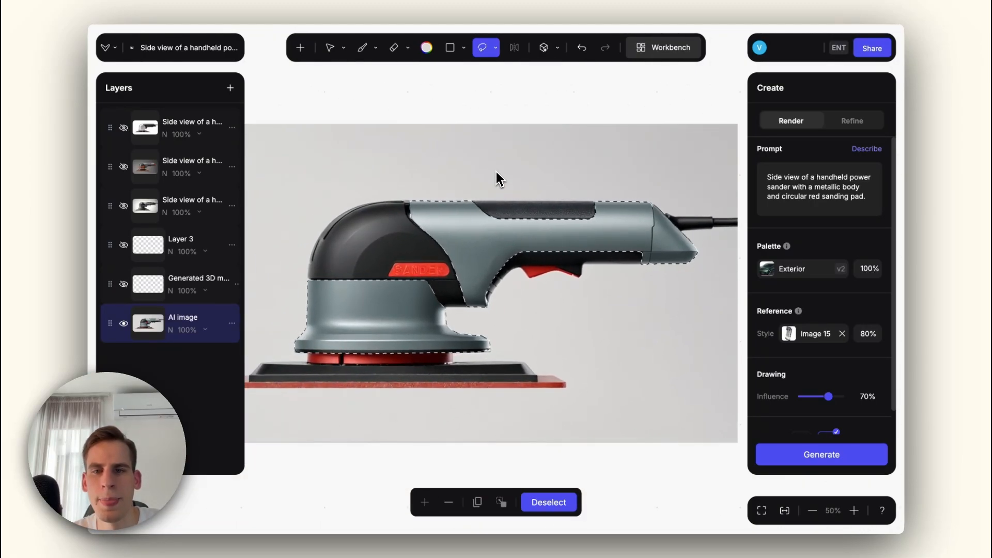
Use the stone container with wooden lid from the local assets as Material reference at 65% strength.
{"action": "left_click", "coordinate": [788, 334]}
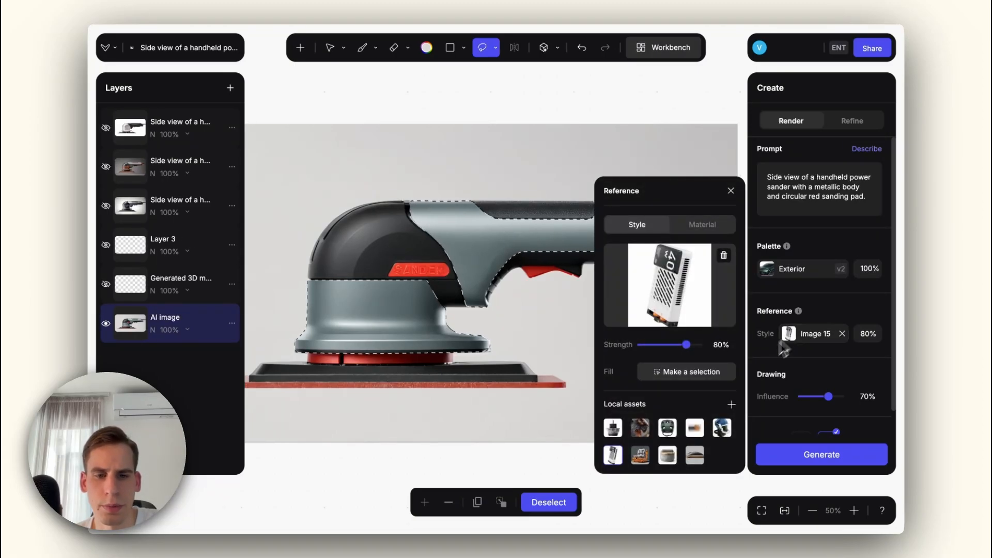
{"action": "left_click", "coordinate": [667, 455]}
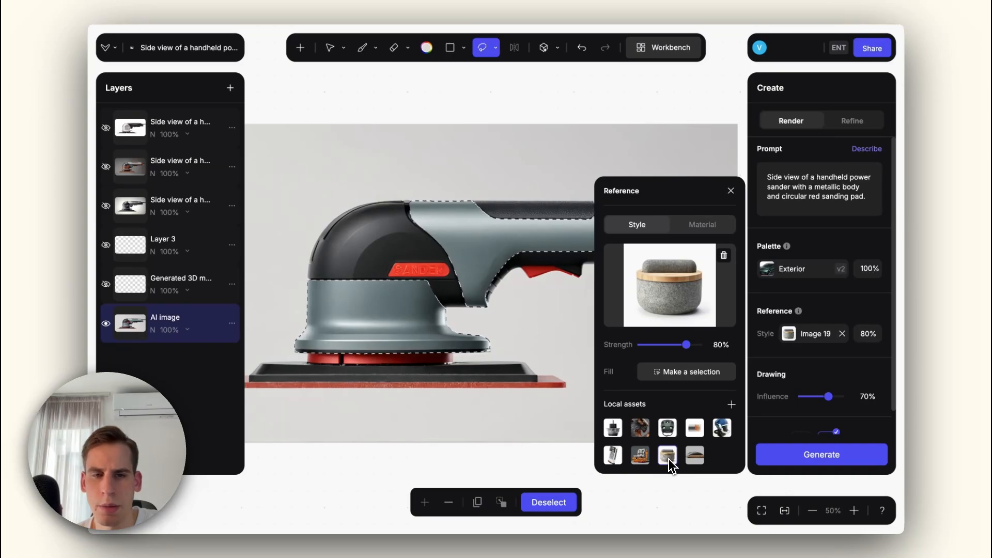
{"action": "left_click", "coordinate": [692, 228]}
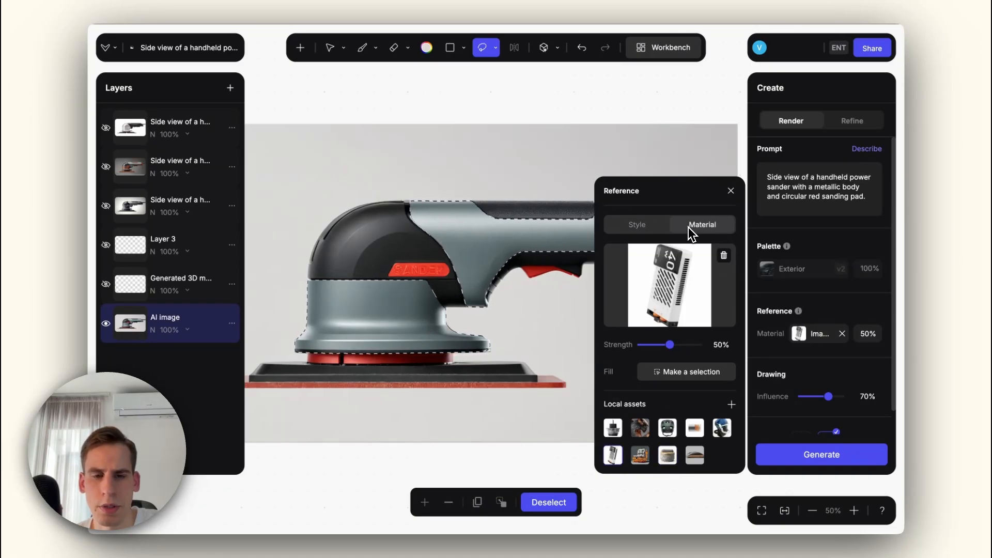
{"action": "left_click", "coordinate": [667, 455]}
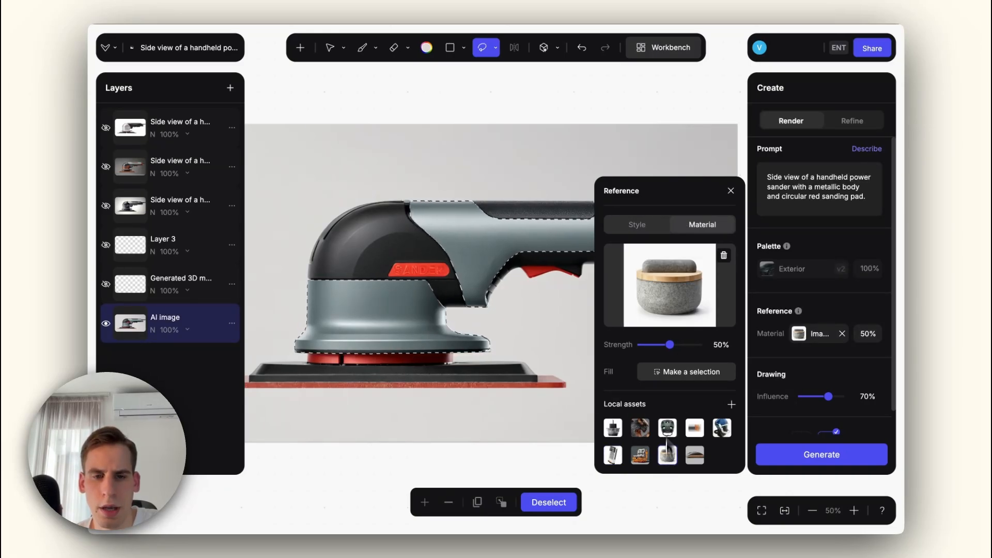
{"action": "left_click_drag", "start_coordinate": [669, 344], "coordinate": [680, 351]}
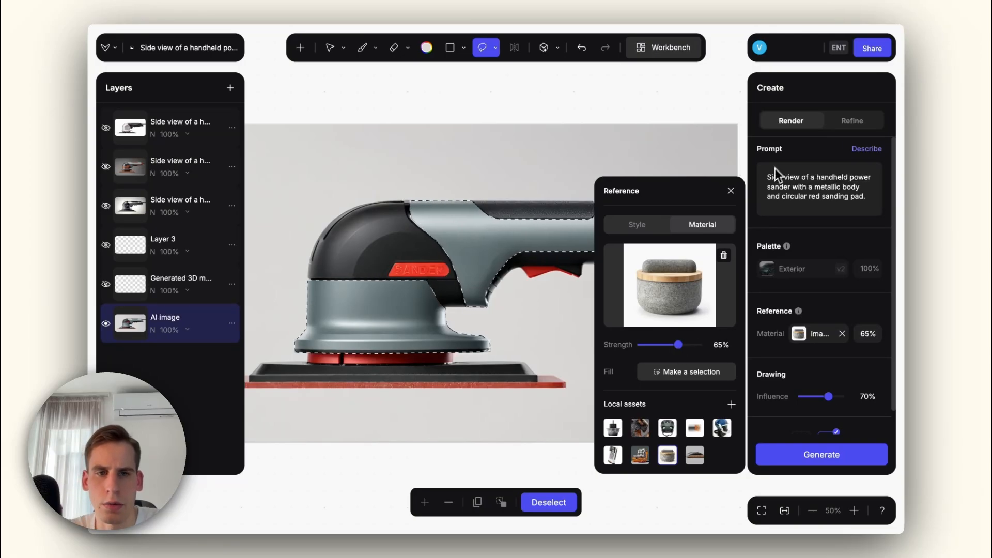
Replace the prompt with "rugged material of the powertool" and generate renders for the selected body parts.
{"action": "triple_click", "coordinate": [764, 184]}
{"action": "type", "text": "rugged "}
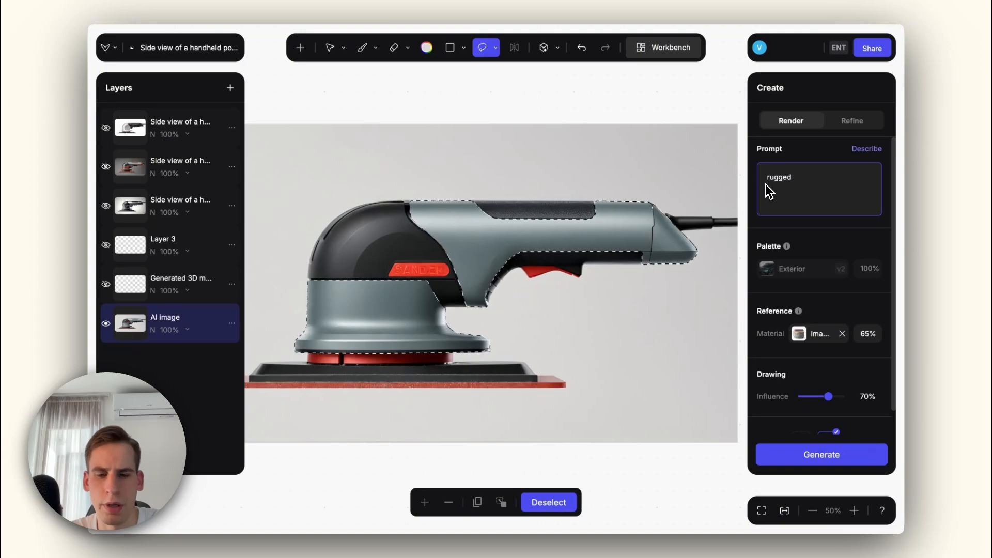
{"action": "type", "text": "material of"}
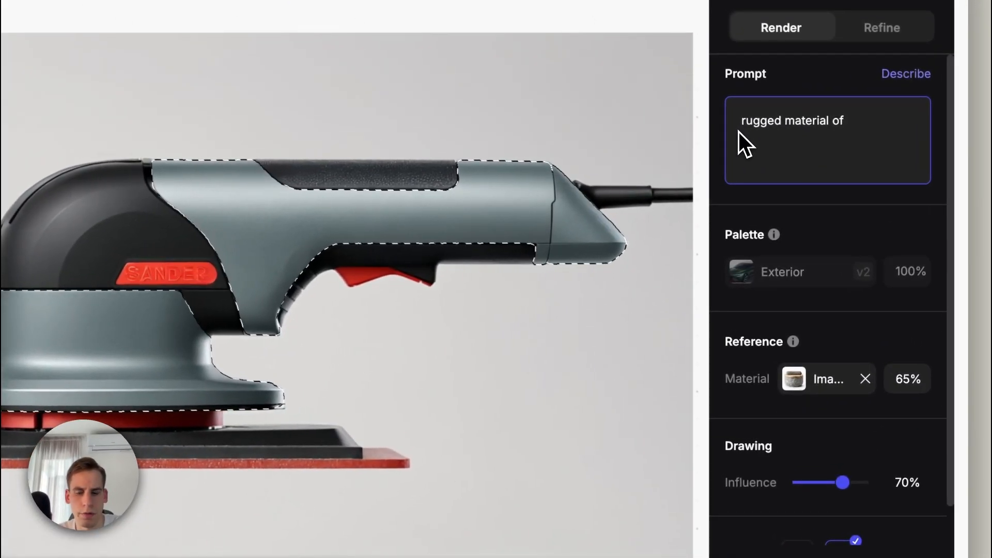
{"action": "type", "text": " the powe"}
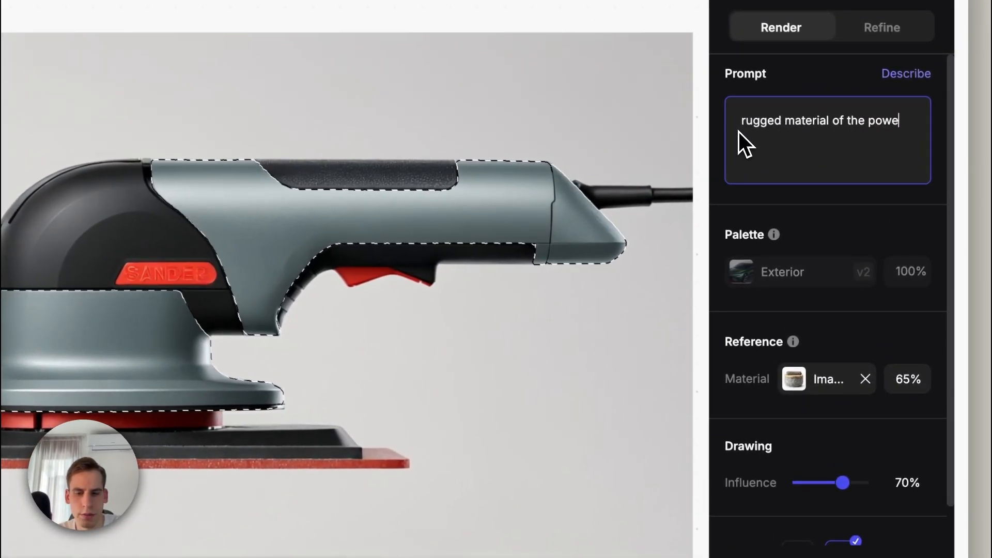
{"action": "type", "text": "rtool"}
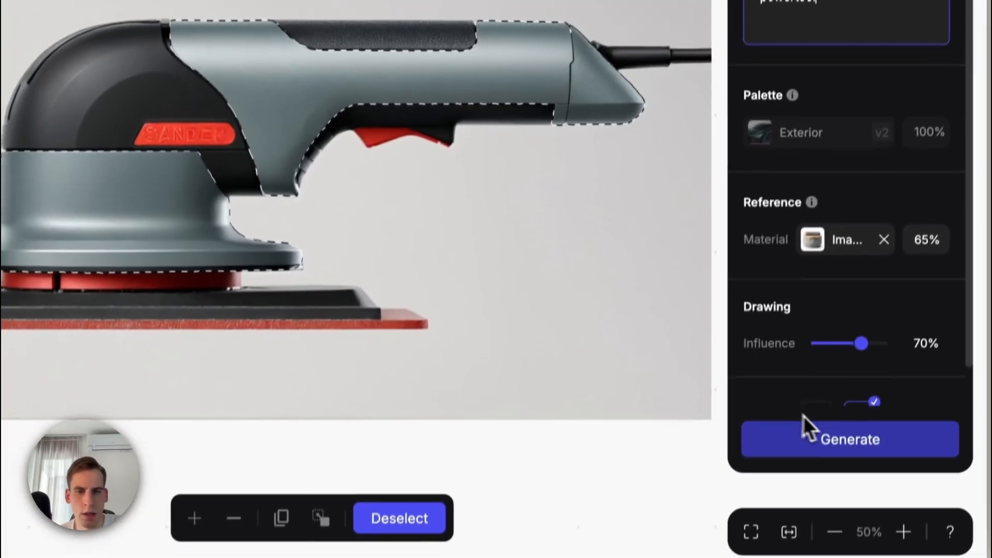
{"action": "left_click", "coordinate": [821, 439]}
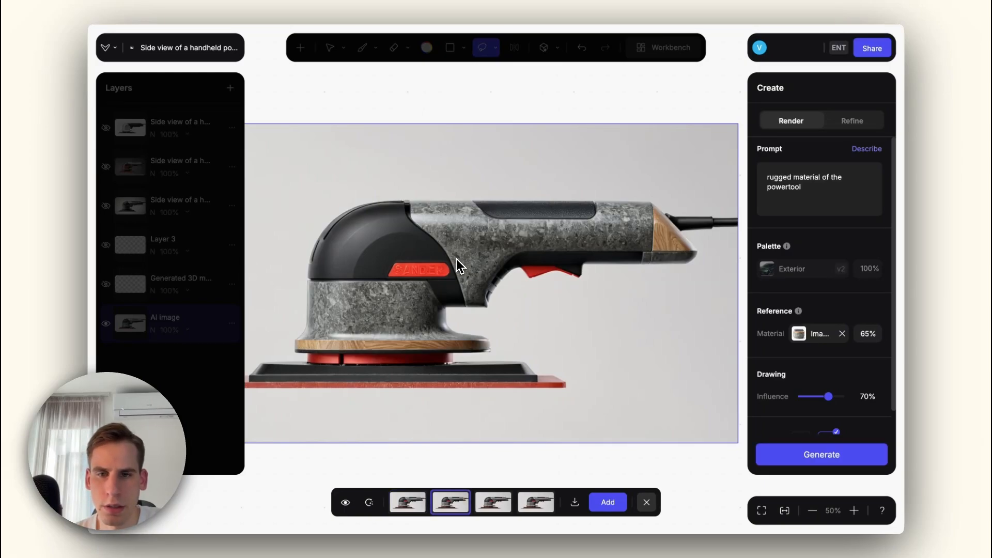
Compare the four stone-textured renders, add the first one as a layer and exit the generation preview.
{"action": "key", "text": "Right"}
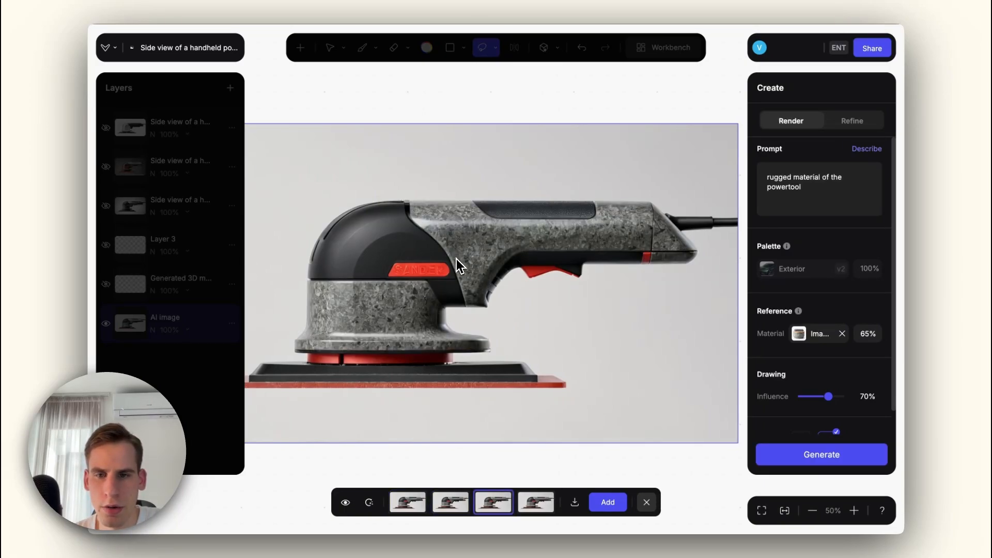
{"action": "key", "text": "Right"}
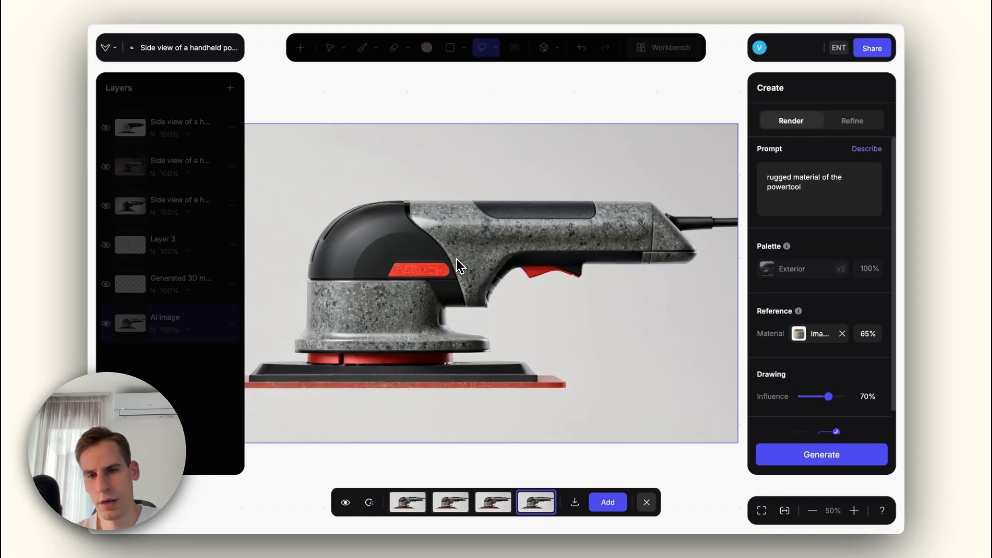
{"action": "scroll", "coordinate": [456, 259], "scroll_direction": "down", "scroll_amount": 3}
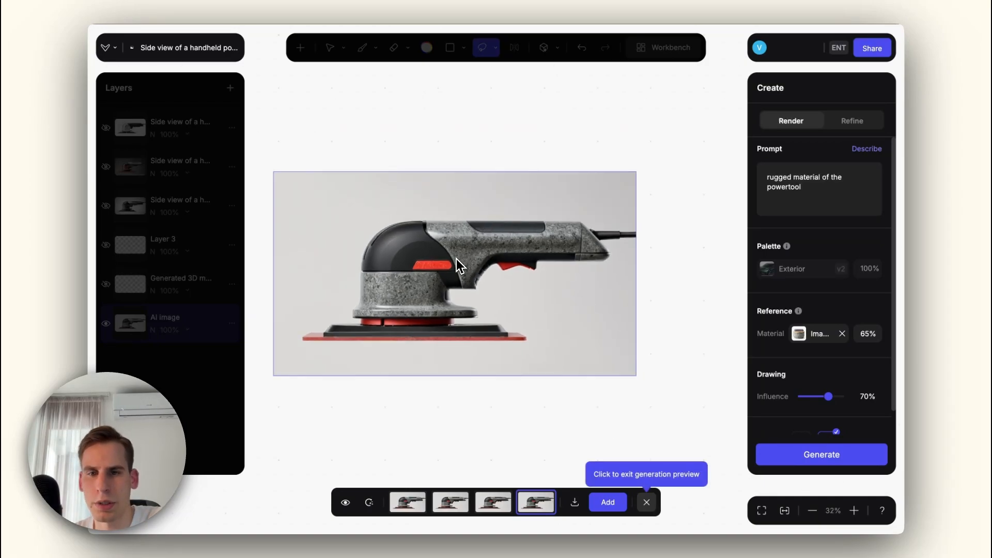
{"action": "key", "text": "Left"}
{"action": "scroll", "coordinate": [441, 264], "scroll_direction": "up", "scroll_amount": 3}
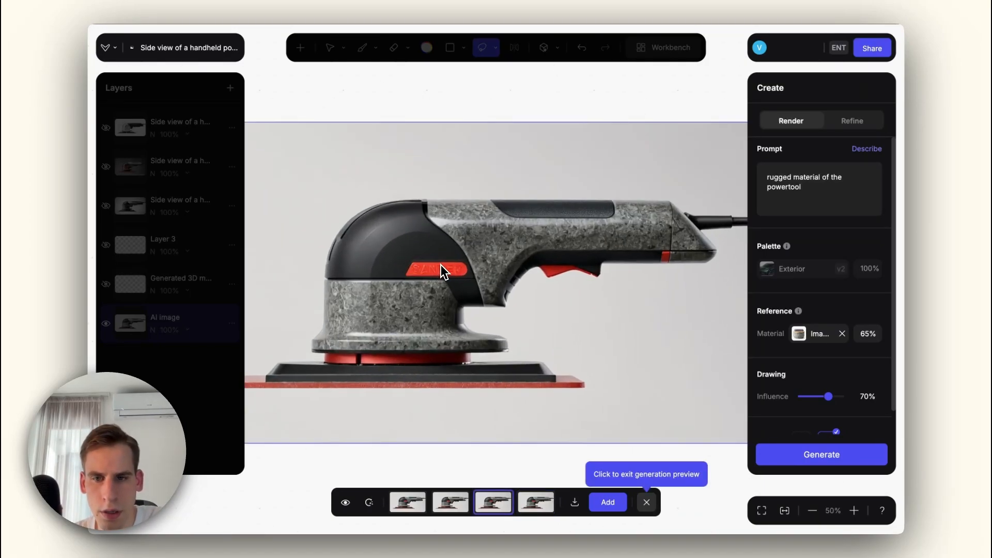
{"action": "key", "text": "Left"}
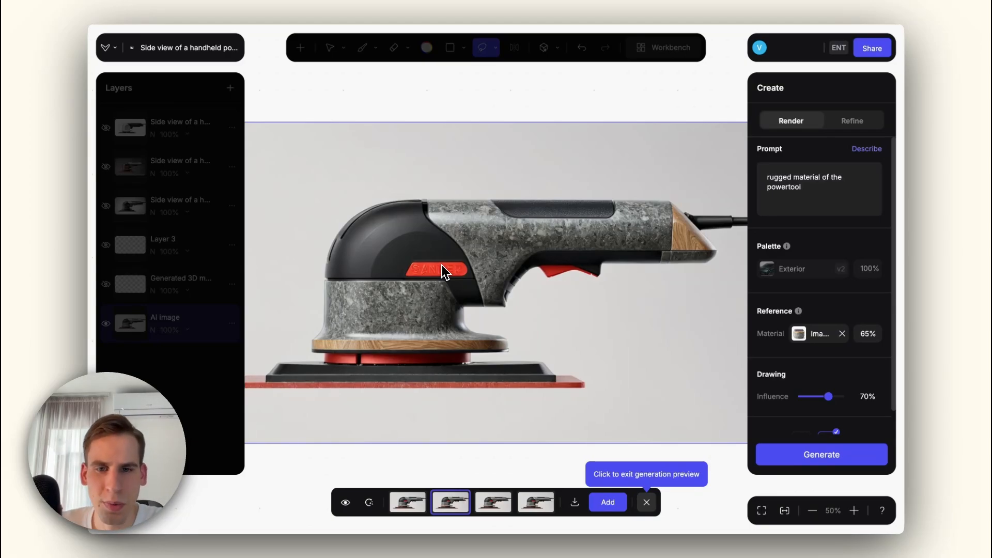
{"action": "key", "text": "Left"}
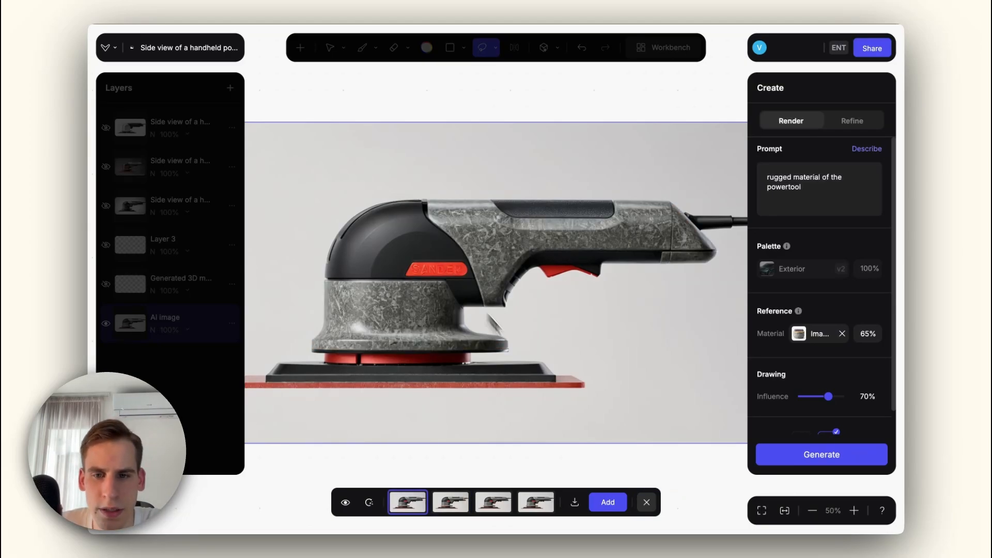
{"action": "left_click", "coordinate": [607, 502]}
{"action": "left_click", "coordinate": [644, 503]}
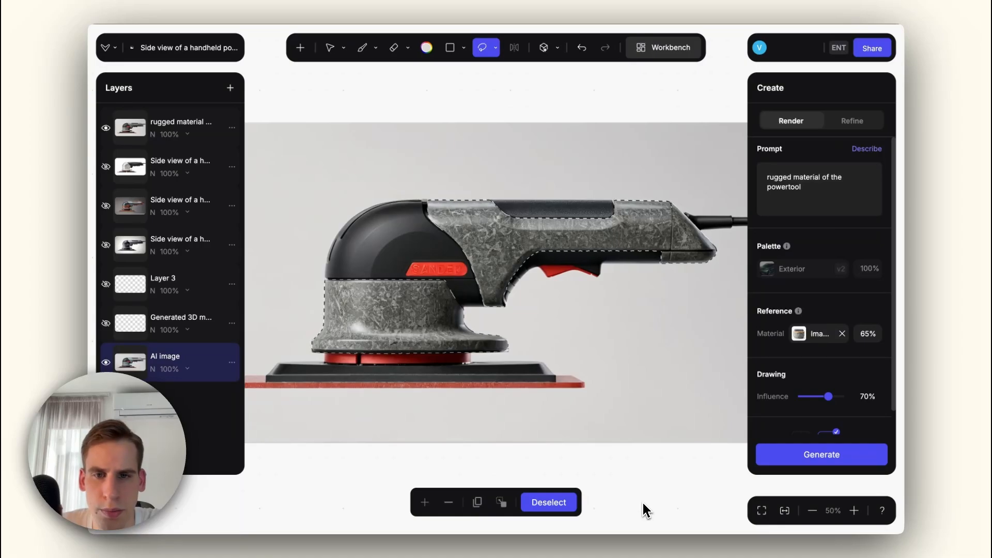
Set the opacity of the new "rugged material" layer to 39% and hide the layer.
{"action": "left_click", "coordinate": [186, 135]}
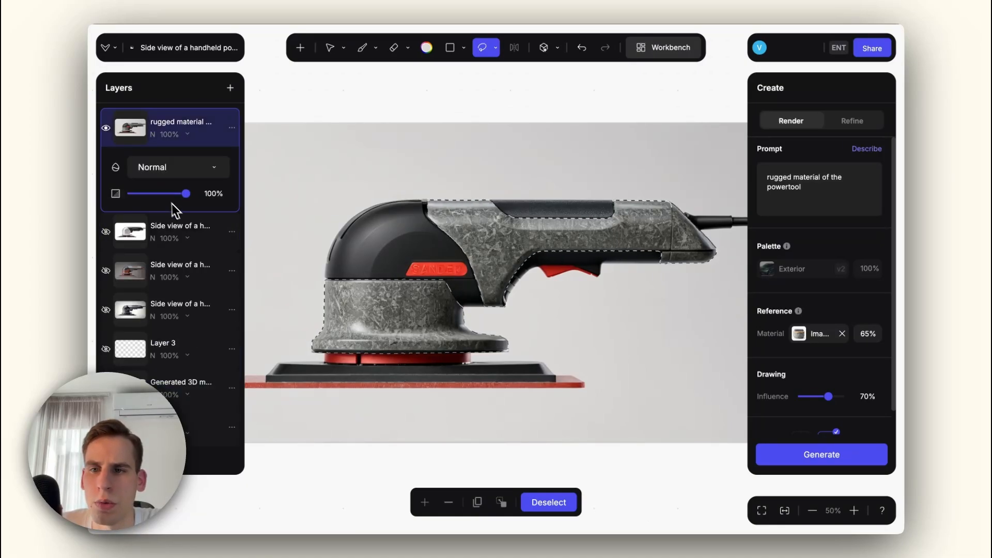
{"action": "left_click_drag", "start_coordinate": [186, 193], "coordinate": [154, 194]}
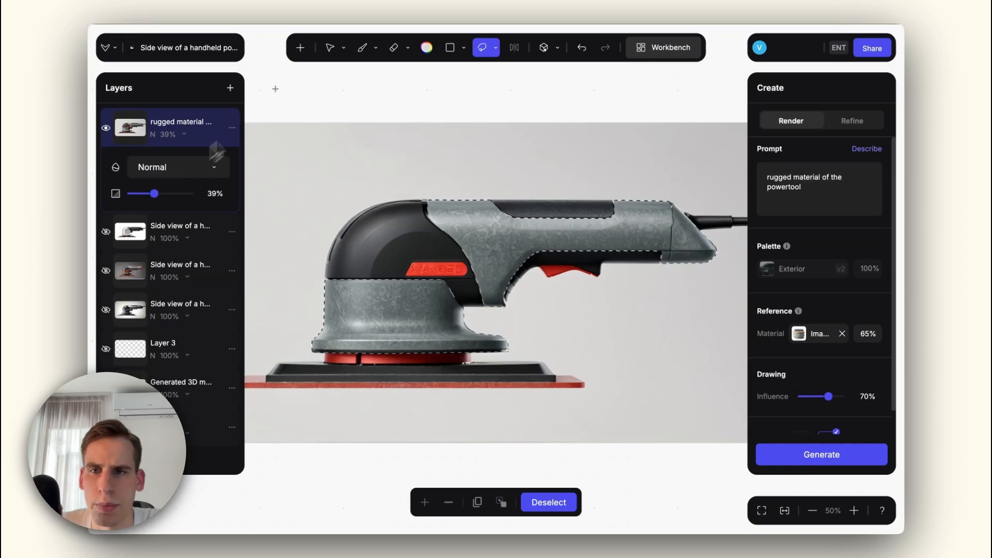
{"action": "left_click", "coordinate": [329, 48]}
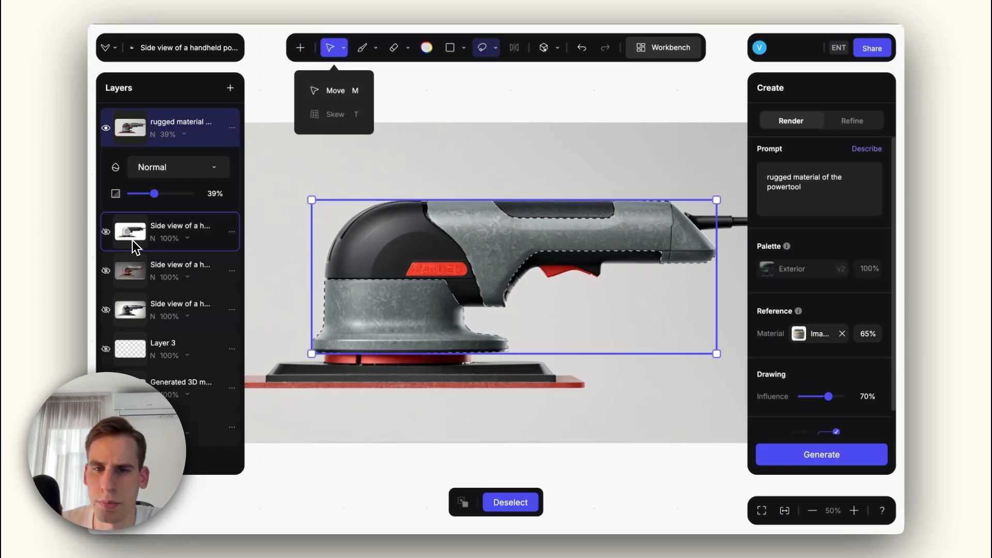
{"action": "left_click", "coordinate": [106, 127]}
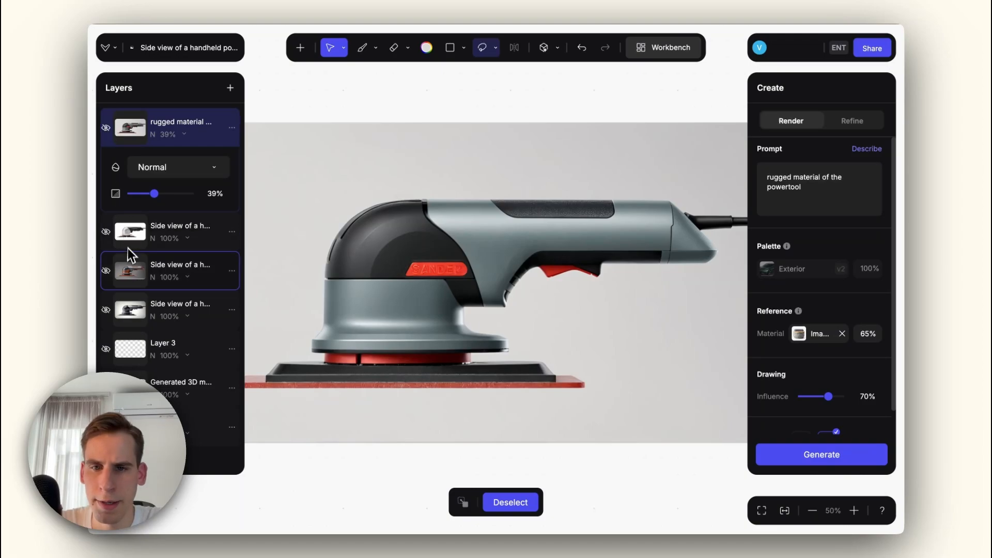
Show the rusted-metal render layer and delete everything on it outside the selected handle, collar and rear cap.
{"action": "left_click", "coordinate": [483, 50]}
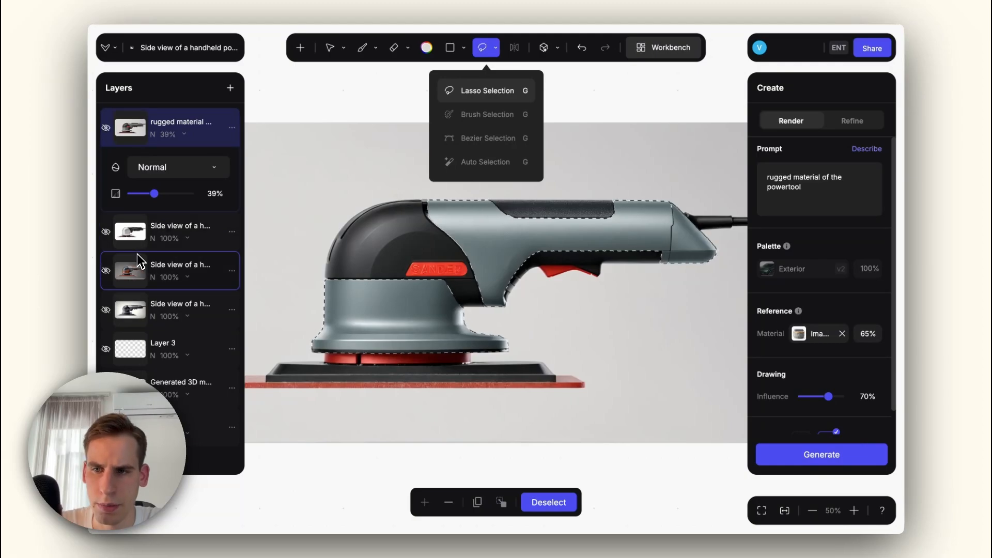
{"action": "left_click", "coordinate": [106, 270]}
{"action": "right_click", "coordinate": [129, 272]}
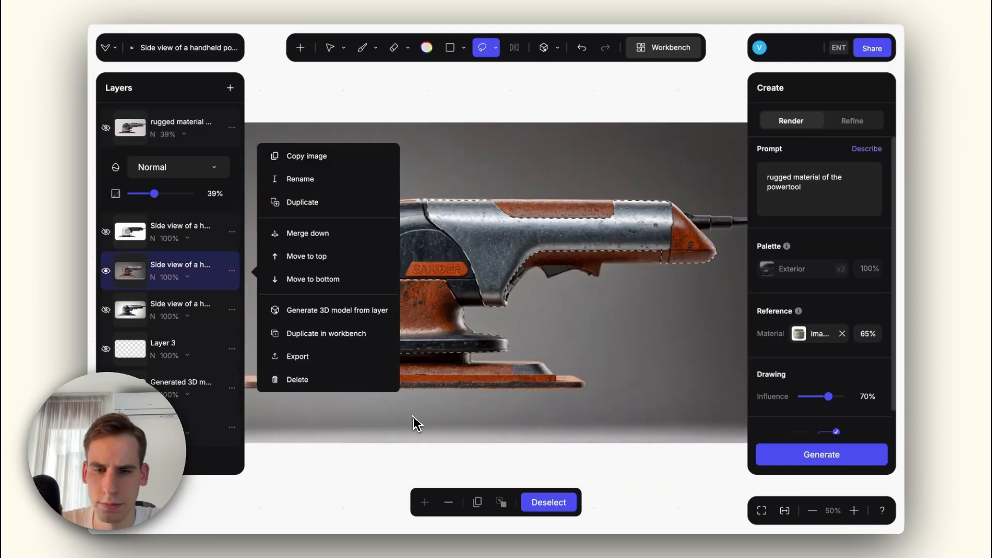
{"action": "left_click", "coordinate": [501, 502]}
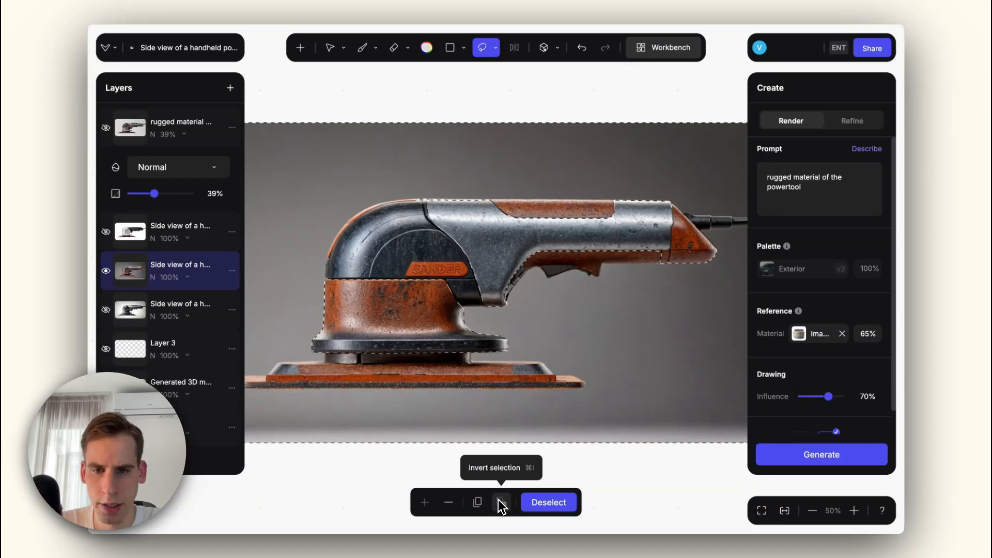
{"action": "key", "text": "BackSpace"}
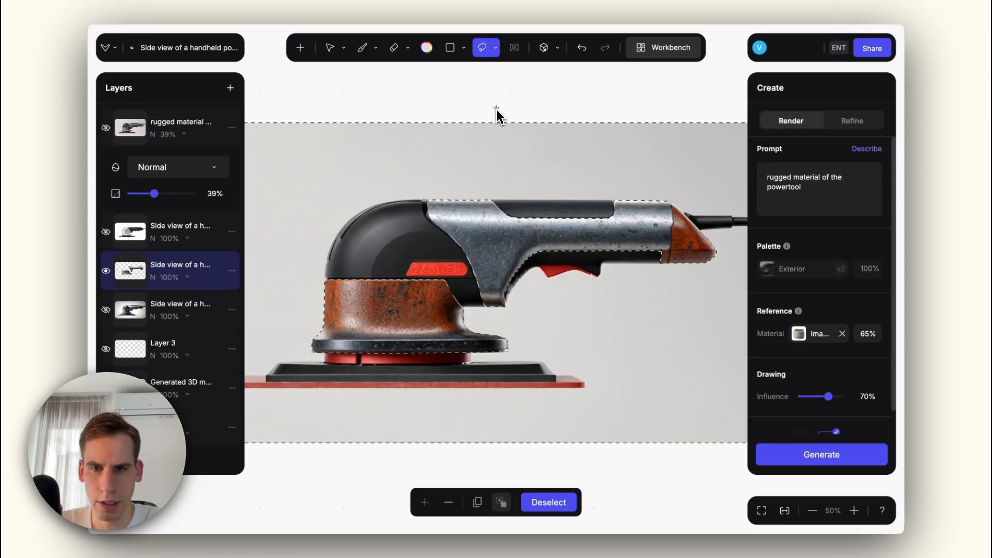
Show the dark sander render directly beneath the rusted-metal cut-out and clear the selection.
{"action": "scroll", "coordinate": [544, 237], "scroll_direction": "down", "scroll_amount": 3}
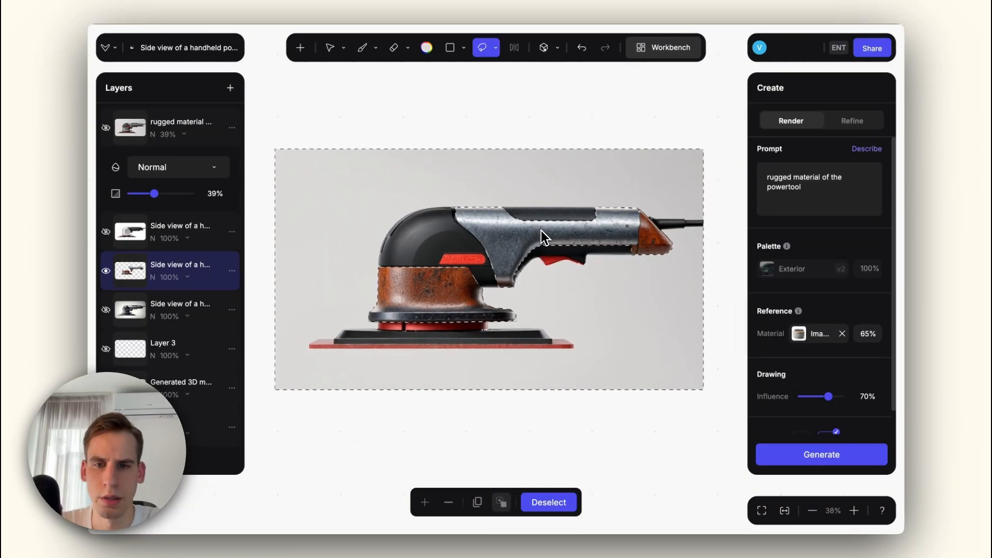
{"action": "scroll", "coordinate": [543, 238], "scroll_direction": "up", "scroll_amount": 2}
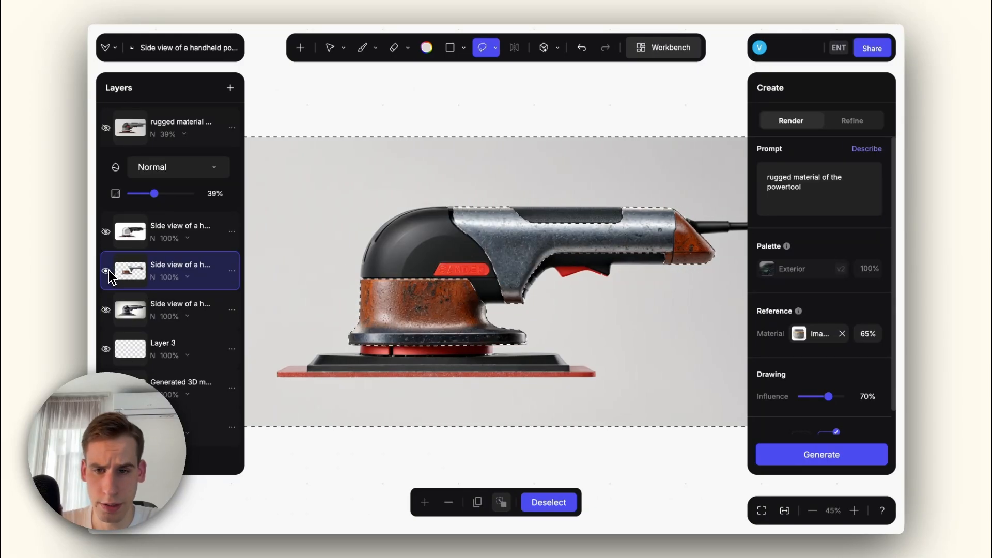
{"action": "left_click", "coordinate": [106, 309]}
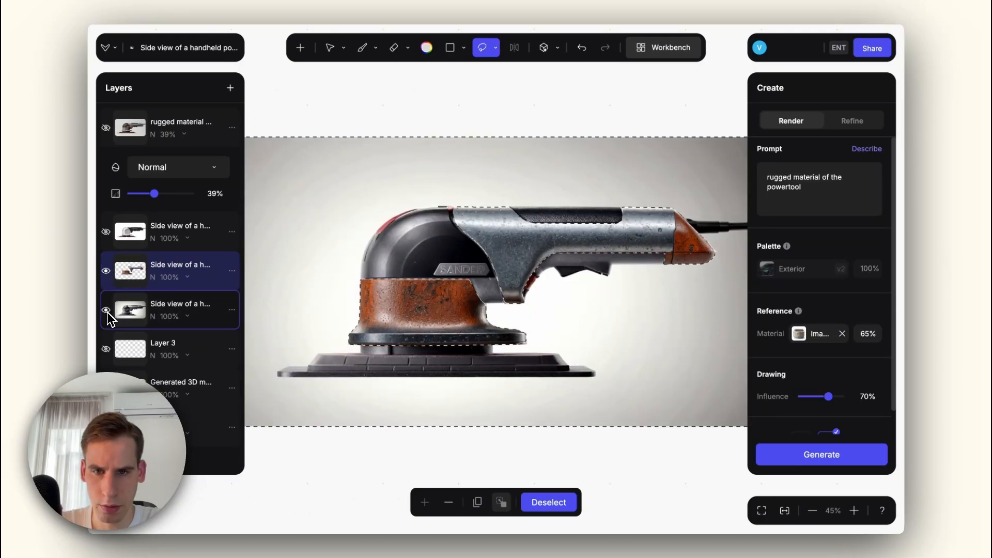
{"action": "left_click", "coordinate": [106, 309]}
{"action": "left_click", "coordinate": [106, 309]}
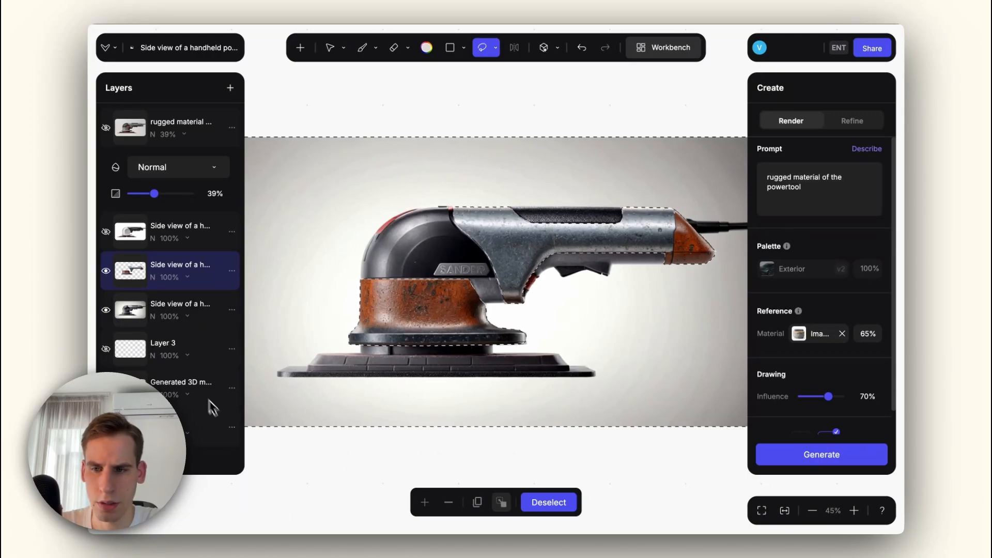
{"action": "left_click", "coordinate": [550, 505]}
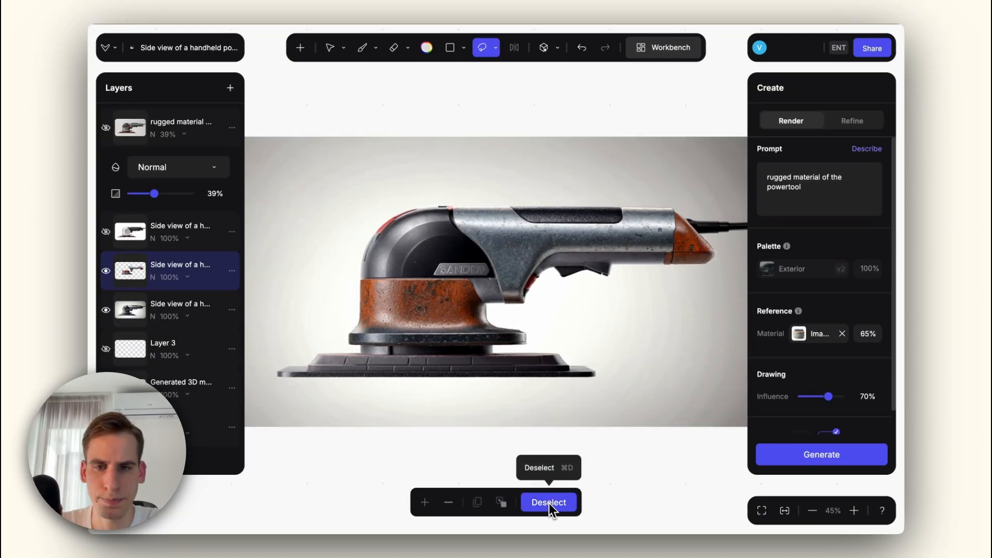
{"action": "scroll", "coordinate": [455, 318], "scroll_direction": "up", "scroll_amount": 1}
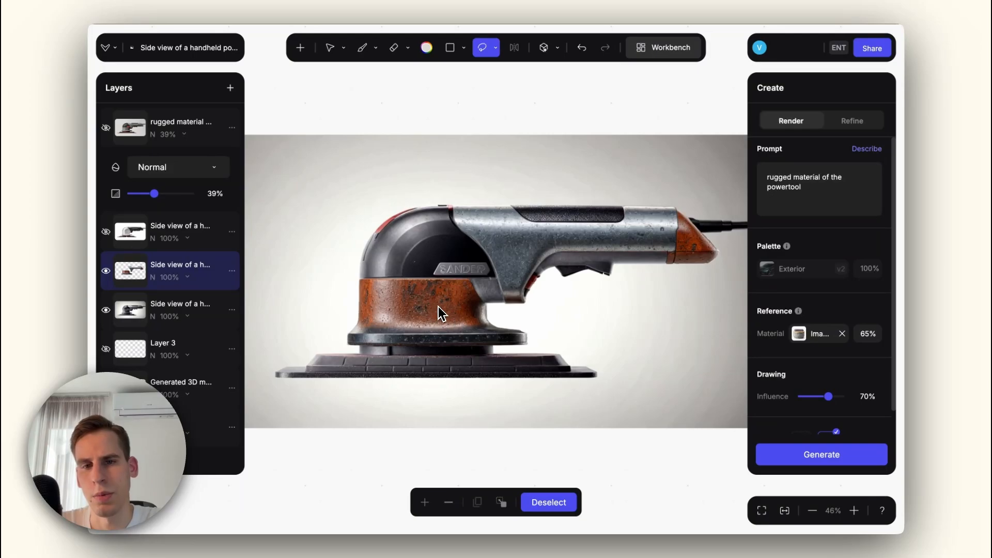
{"action": "scroll", "coordinate": [439, 306], "scroll_direction": "down", "scroll_amount": 3}
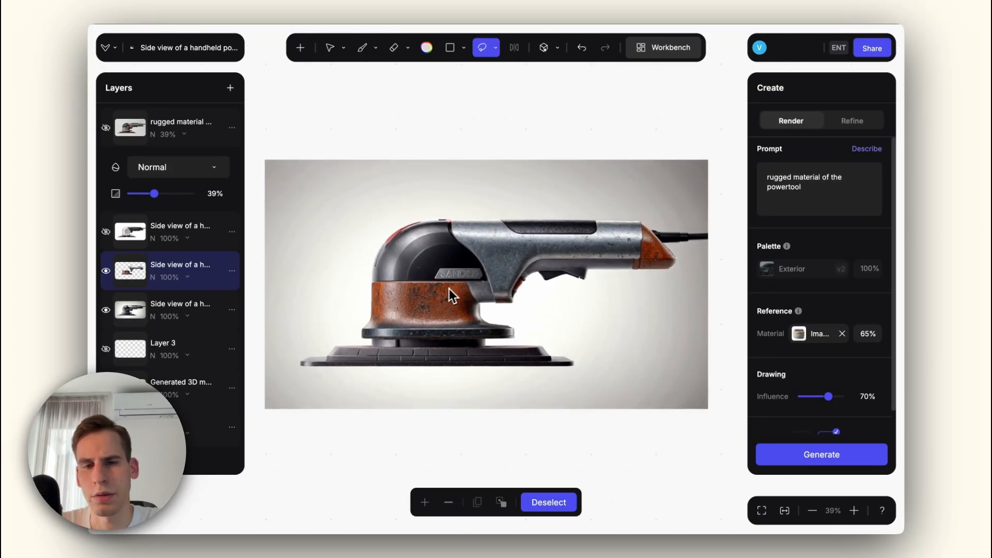
Toggle the rusted-metal cut-out layer to compare it, and set its opacity to 65%.
{"action": "left_click", "coordinate": [106, 271]}
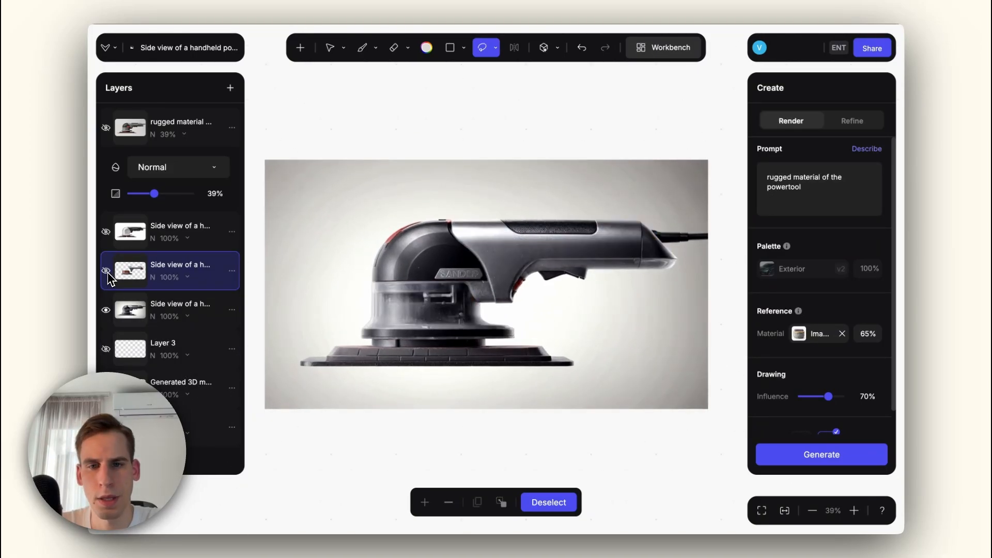
{"action": "left_click", "coordinate": [105, 271]}
{"action": "left_click", "coordinate": [158, 279]}
{"action": "left_click", "coordinate": [175, 272]}
{"action": "left_click_drag", "start_coordinate": [178, 272], "coordinate": [168, 270]}
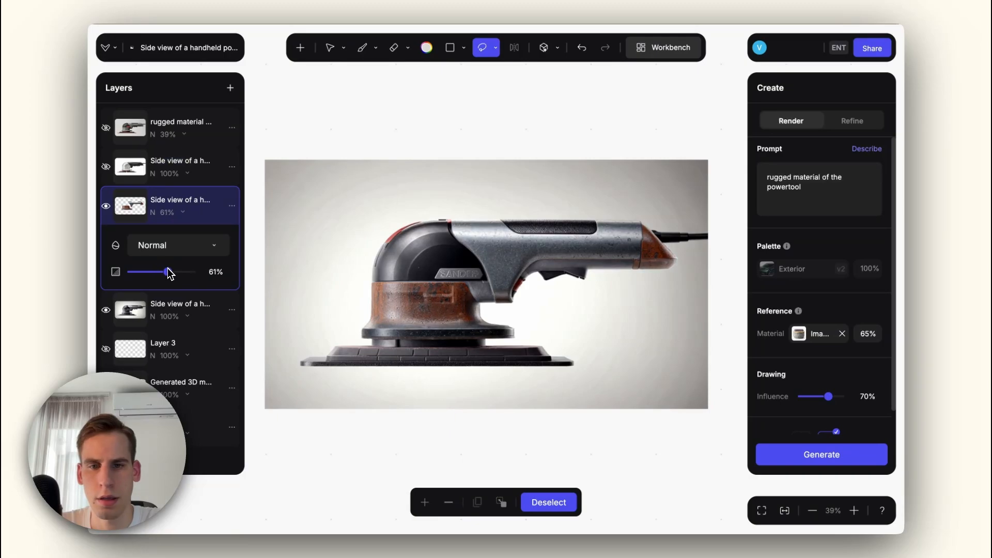
Hide the rusted-metal cut-out and dark render layers, and show the "rugged material" layer over the AI image layer.
{"action": "left_click", "coordinate": [106, 205]}
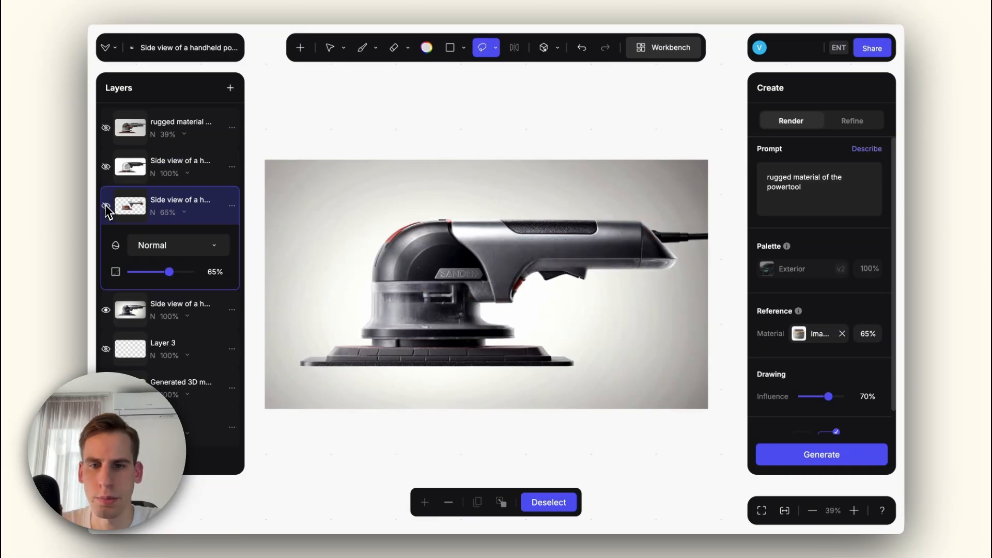
{"action": "left_click", "coordinate": [107, 129]}
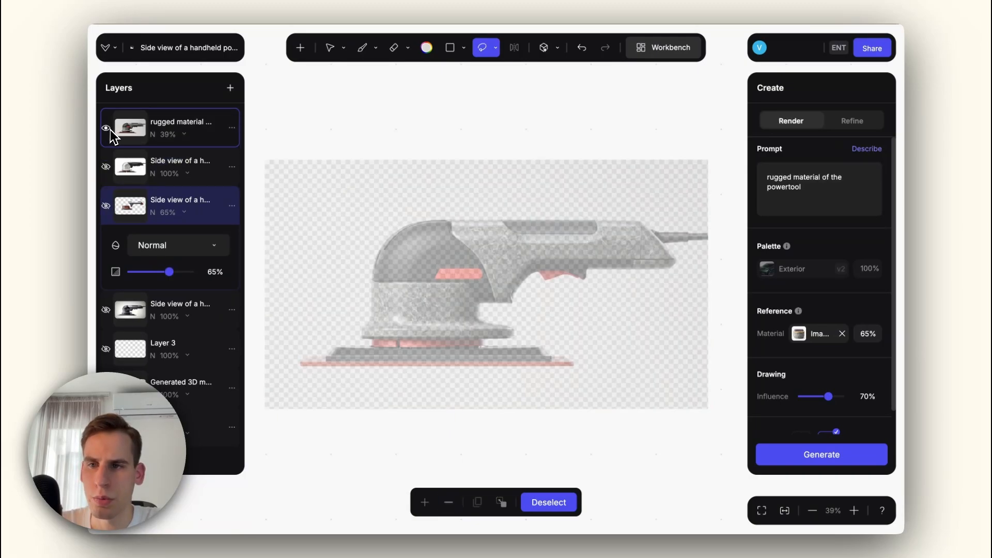
{"action": "left_click", "coordinate": [107, 428]}
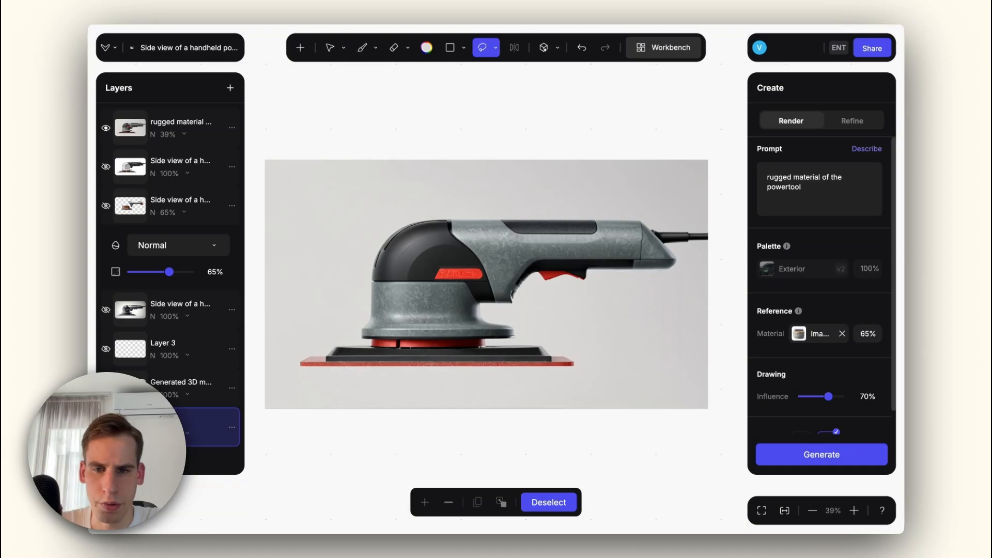
{"action": "left_click", "coordinate": [106, 310]}
{"action": "left_click", "coordinate": [107, 310]}
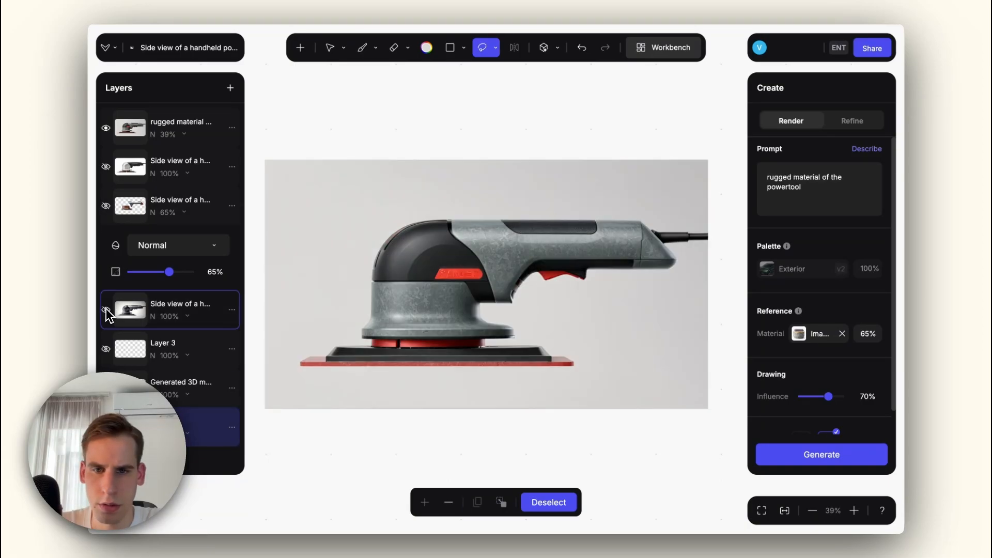
{"action": "left_click", "coordinate": [107, 310]}
{"action": "left_click", "coordinate": [107, 310]}
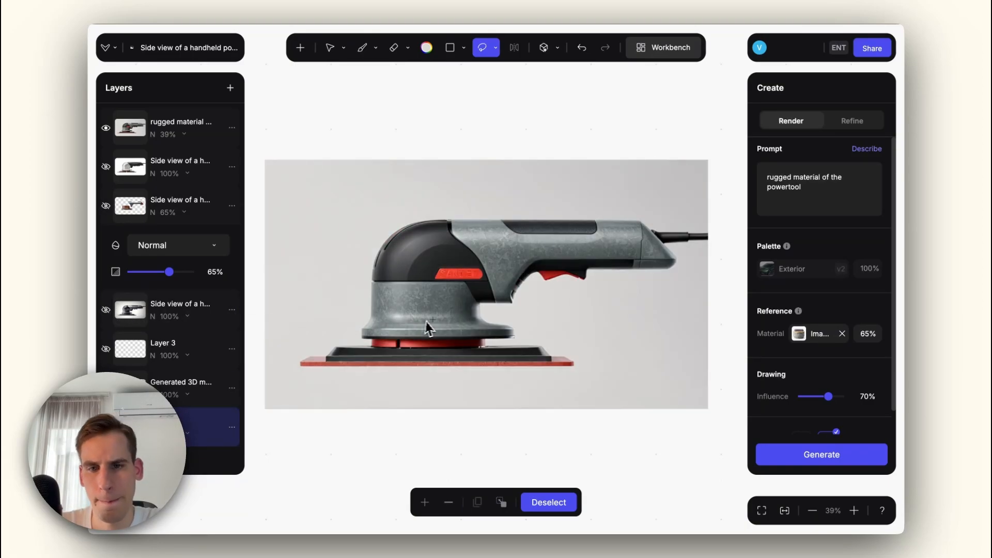
Outline the sander's sanding plate and red pad on the AI image layer with Lasso Selection.
{"action": "scroll", "coordinate": [433, 322], "scroll_direction": "up", "scroll_amount": 2}
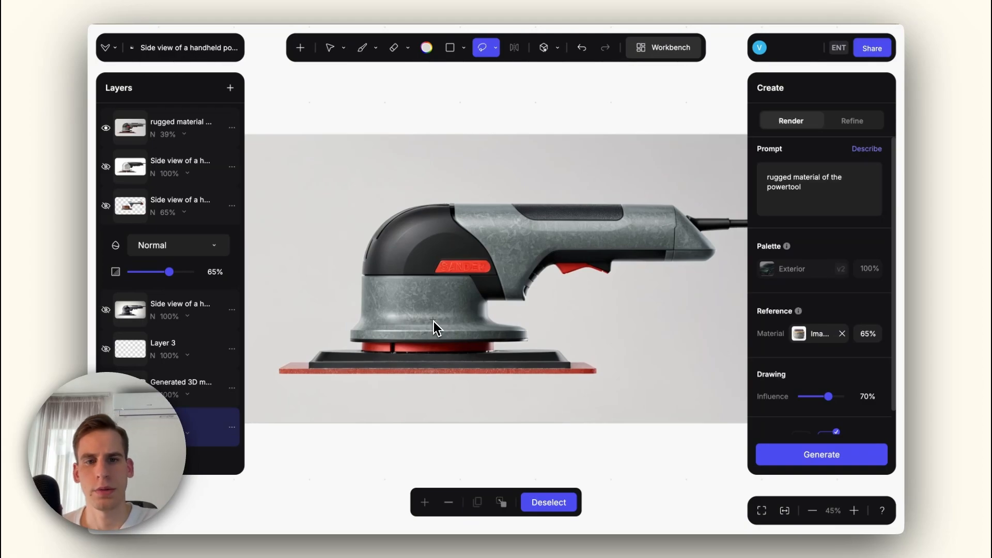
{"action": "scroll", "coordinate": [434, 325], "scroll_direction": "down", "scroll_amount": 2}
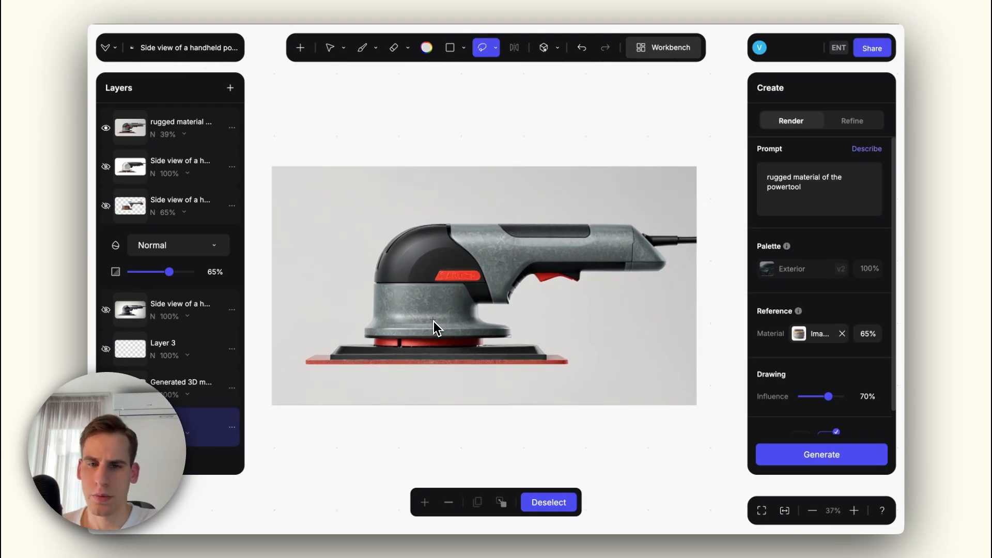
{"action": "scroll", "coordinate": [433, 320], "scroll_direction": "up", "scroll_amount": 1}
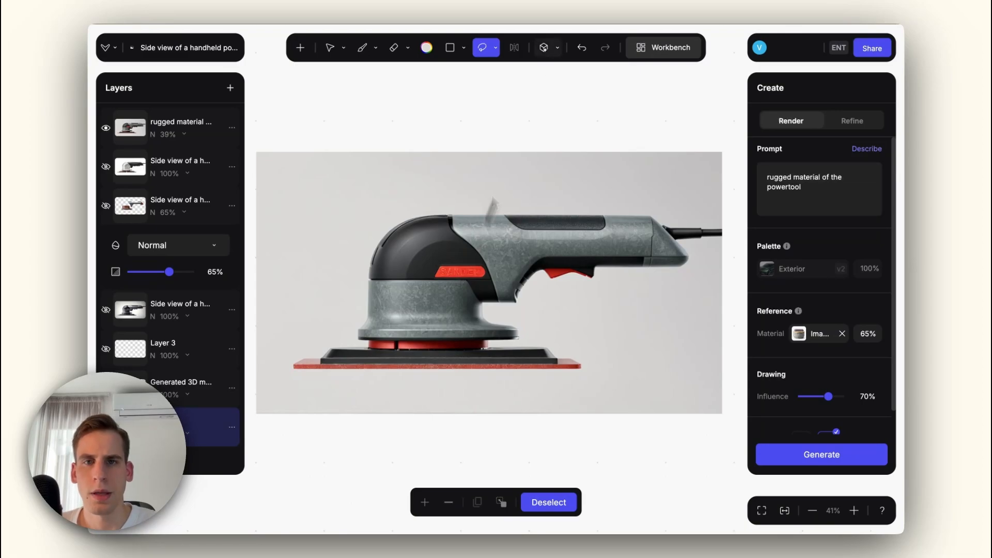
{"action": "left_click", "coordinate": [486, 49]}
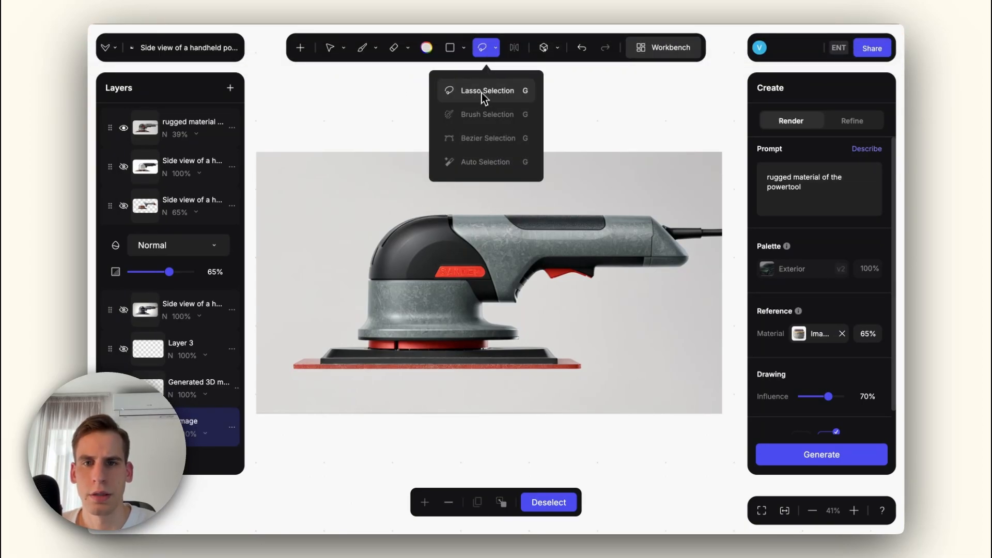
{"action": "mouse_move", "coordinate": [323, 352]}
{"action": "left_mouse_down"}
{"action": "mouse_move", "coordinate": [300, 351]}
{"action": "mouse_move", "coordinate": [285, 367]}
{"action": "left_mouse_up"}
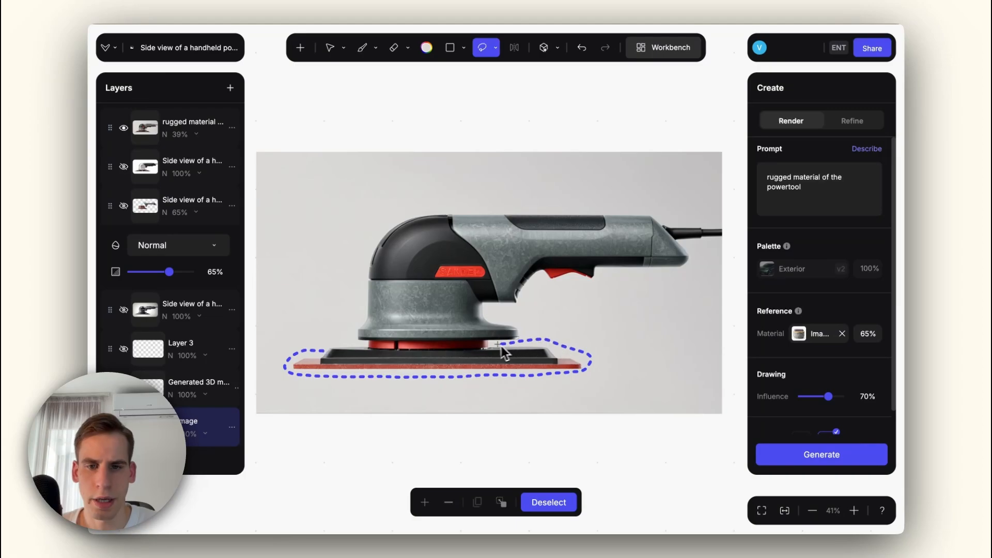
{"action": "left_click_drag", "start_coordinate": [359, 352], "coordinate": [354, 345]}
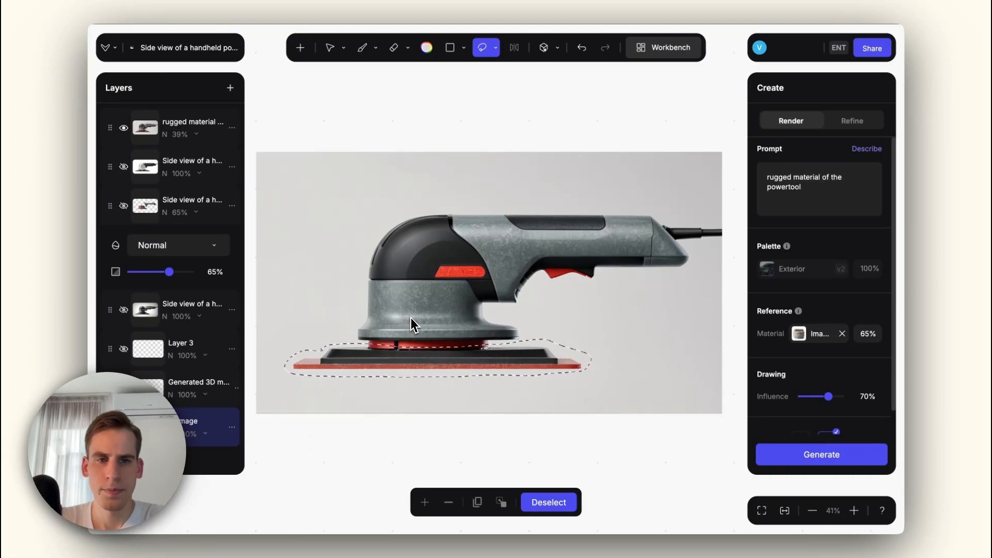
Replace the prompt with "circular abrasive pad of the sander device" and remove the Material reference image.
{"action": "triple_click", "coordinate": [820, 185]}
{"action": "type", "text": "circu"}
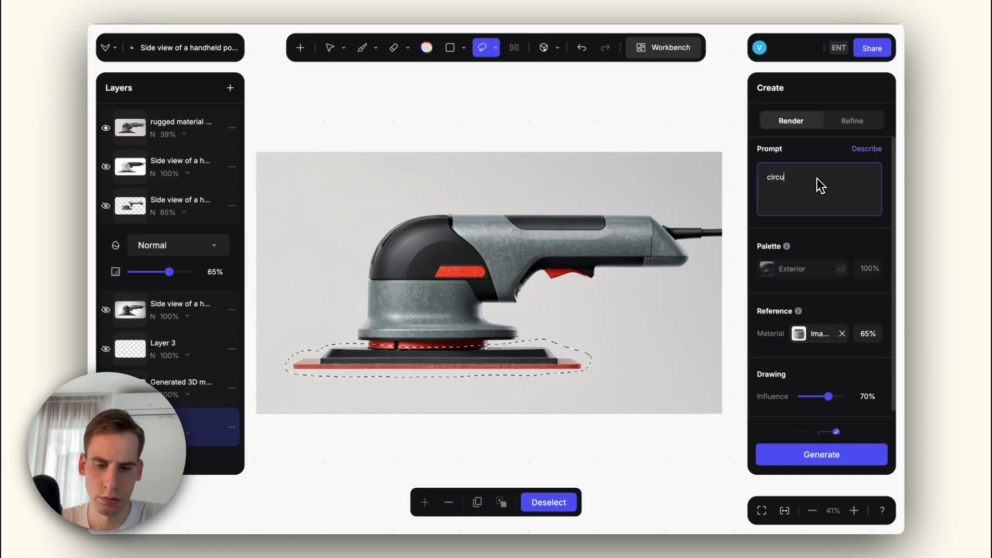
{"action": "type", "text": "lar abrasi"}
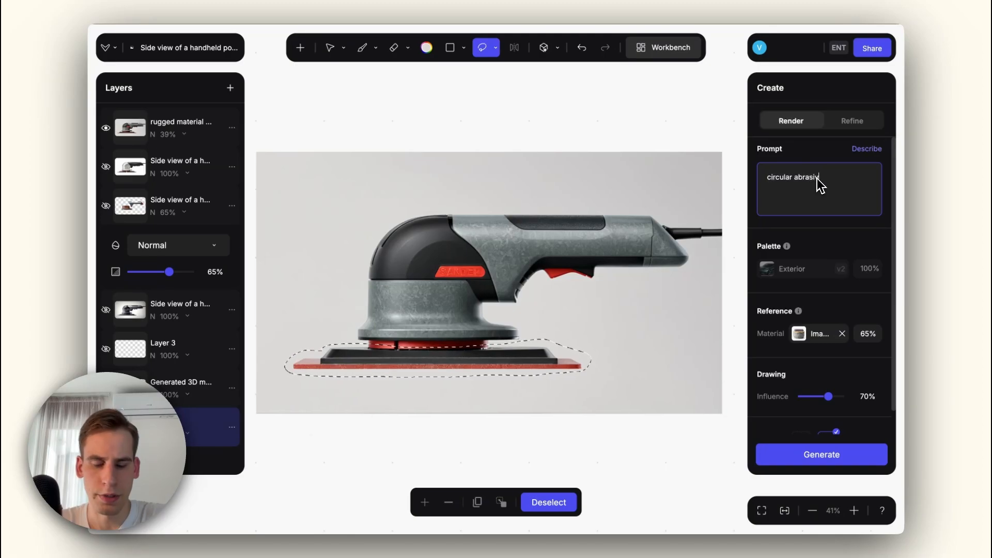
{"action": "type", "text": "ve pad of the s"}
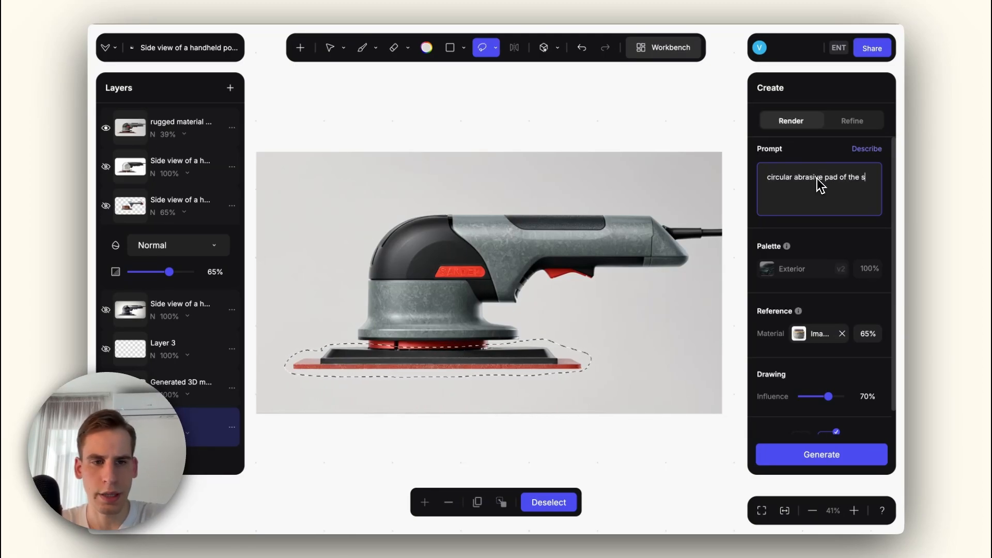
{"action": "type", "text": "ander device"}
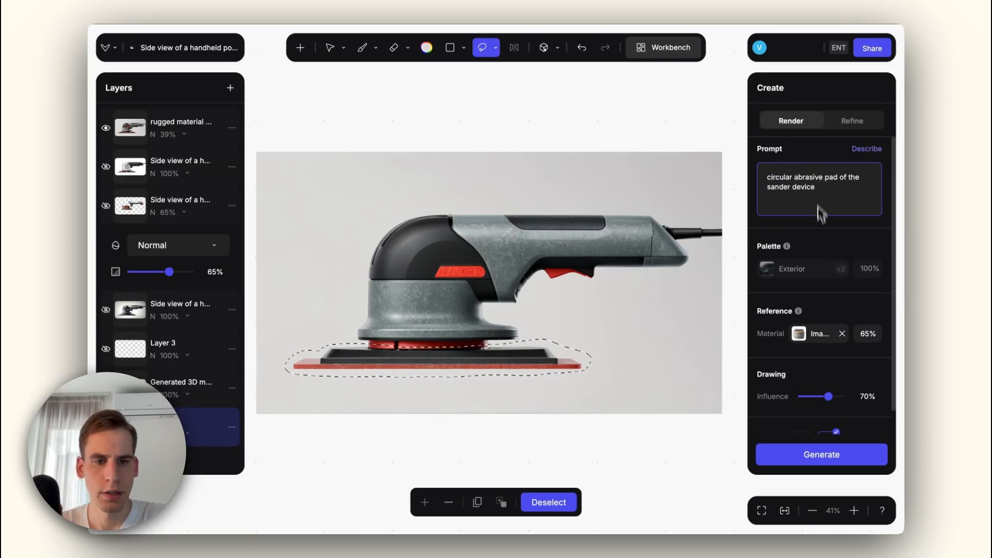
{"action": "left_click", "coordinate": [843, 335]}
Choose the Vizcom General palette in Refine mode and set the drawing influence to 50%.
{"action": "left_click", "coordinate": [797, 126]}
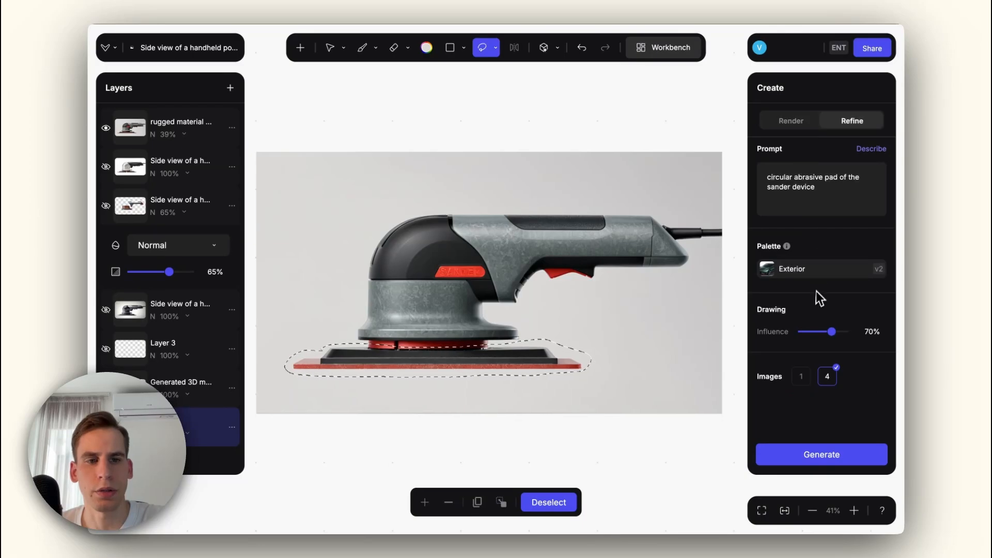
{"action": "left_click", "coordinate": [813, 272]}
{"action": "left_click", "coordinate": [663, 229]}
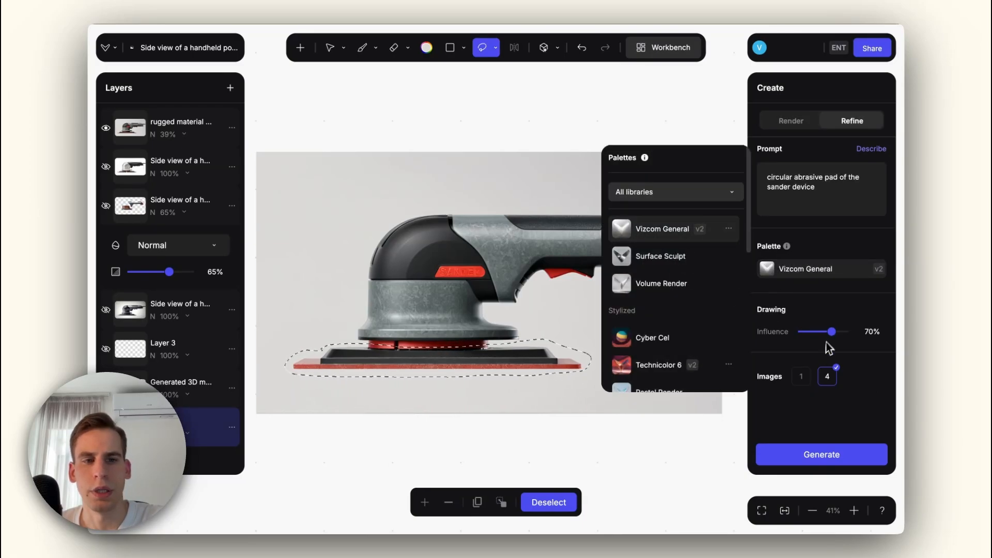
{"action": "left_click_drag", "start_coordinate": [831, 332], "coordinate": [825, 333]}
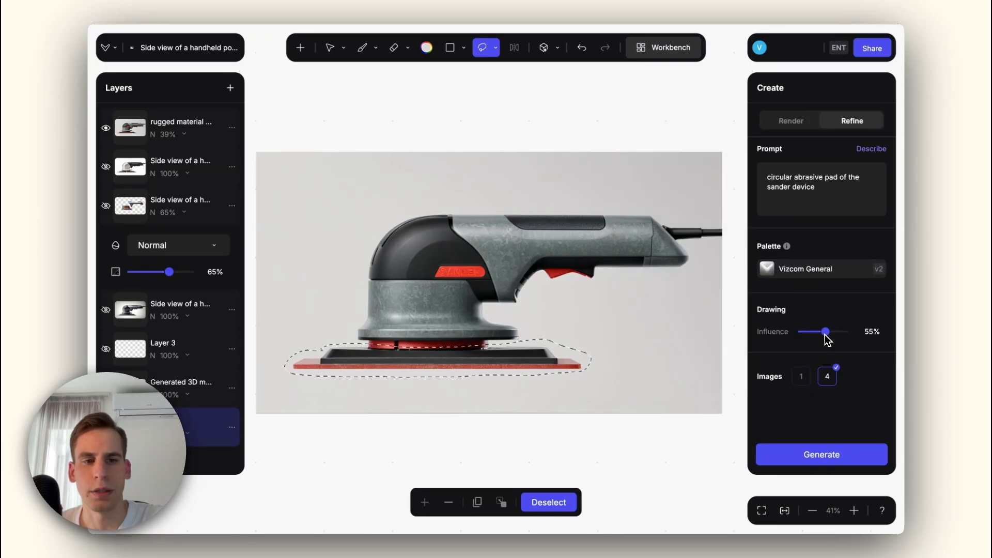
{"action": "left_click", "coordinate": [823, 456]}
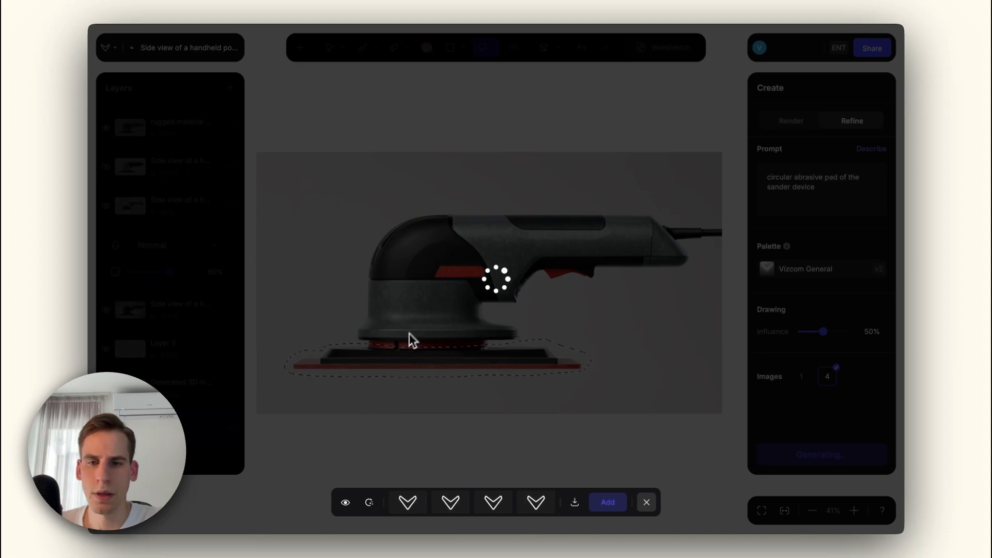
{"action": "scroll", "coordinate": [406, 349], "scroll_direction": "up", "scroll_amount": 2}
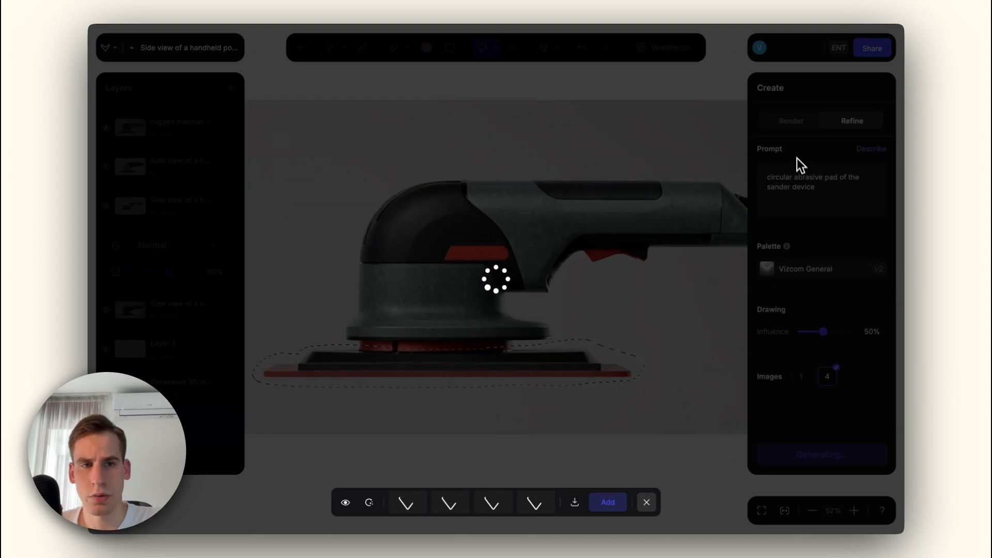
{"action": "left_click", "coordinate": [648, 503]}
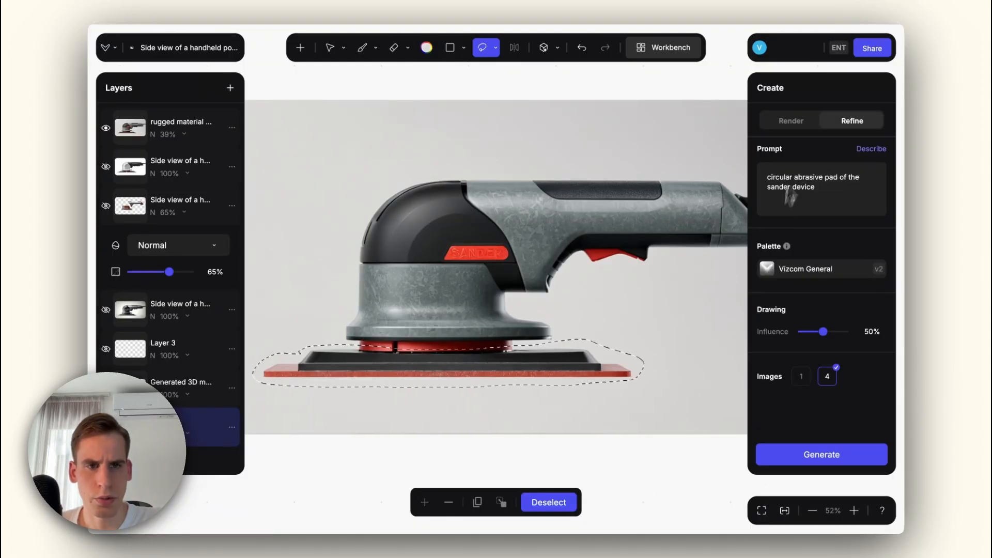
Generate variations of the circular abrasive pad in Render mode and look through them.
{"action": "left_click", "coordinate": [797, 124]}
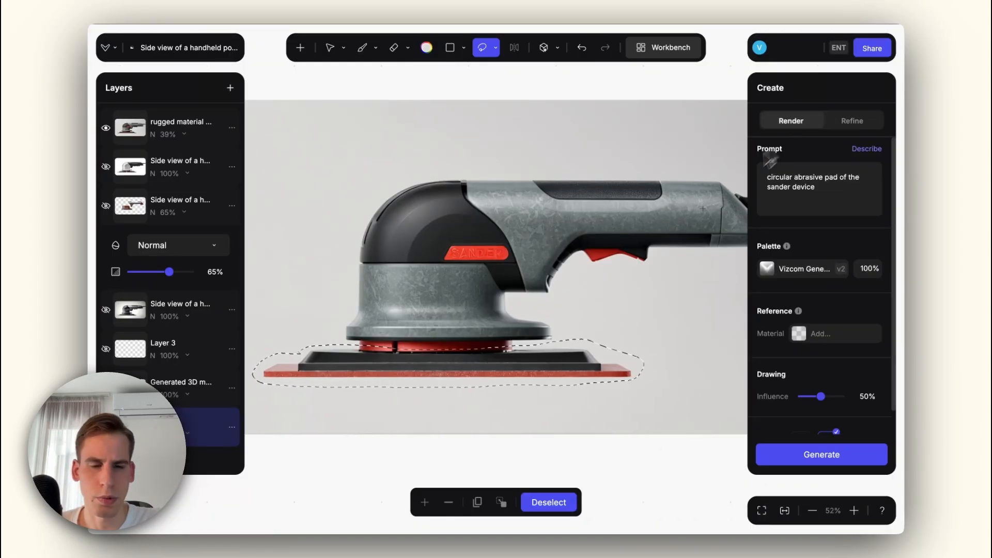
{"action": "left_click", "coordinate": [829, 455]}
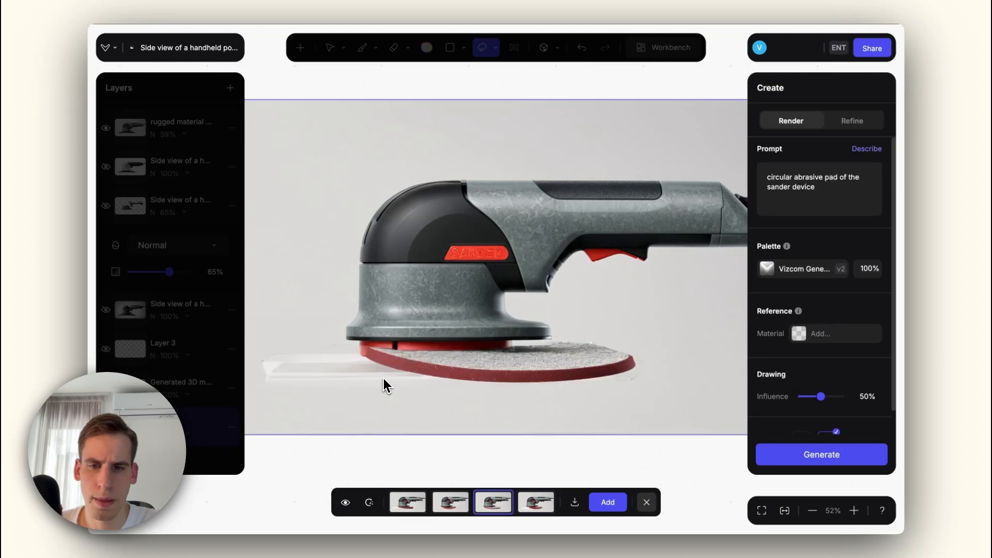
{"action": "key", "text": "Left"}
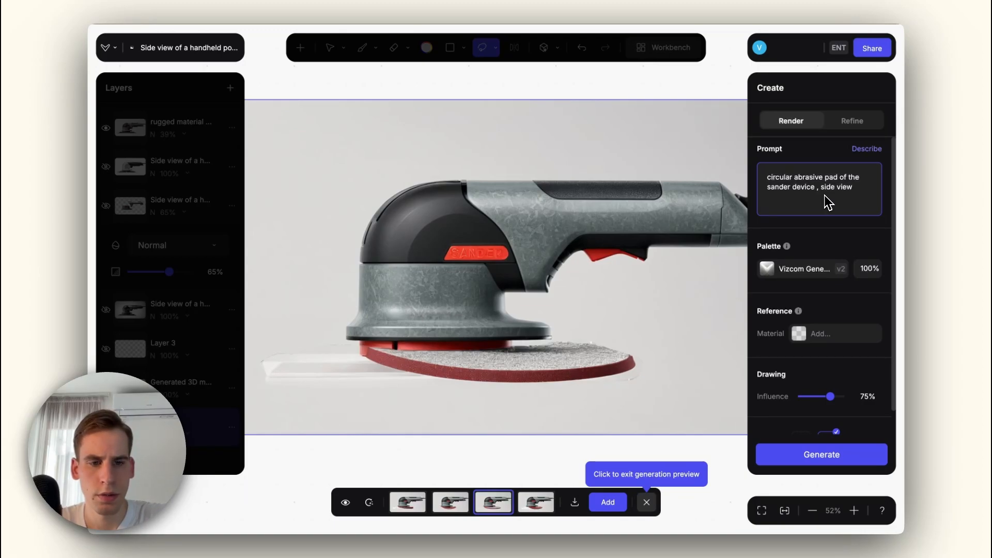
Generate pad variations with ", side view" appended to the prompt and 75% influence, and add the grey-plated one with the red rim as a layer.
{"action": "left_click", "coordinate": [823, 455]}
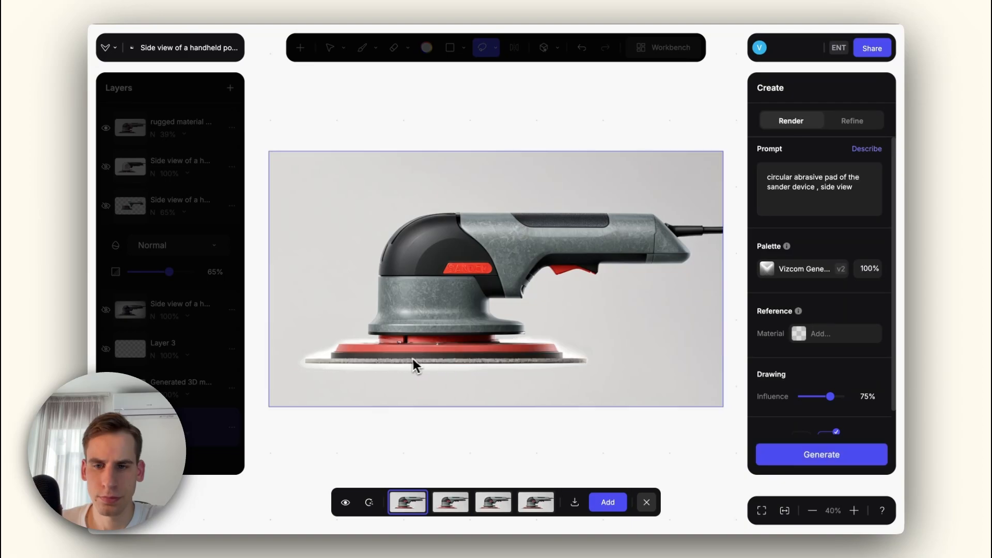
{"action": "key", "text": "Right"}
{"action": "key", "text": "Right"}
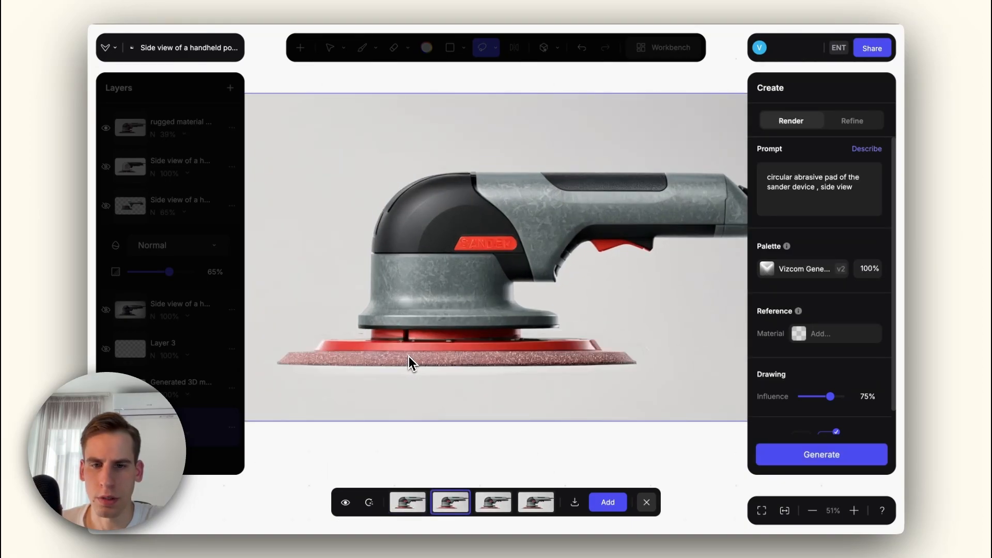
{"action": "key", "text": "Right"}
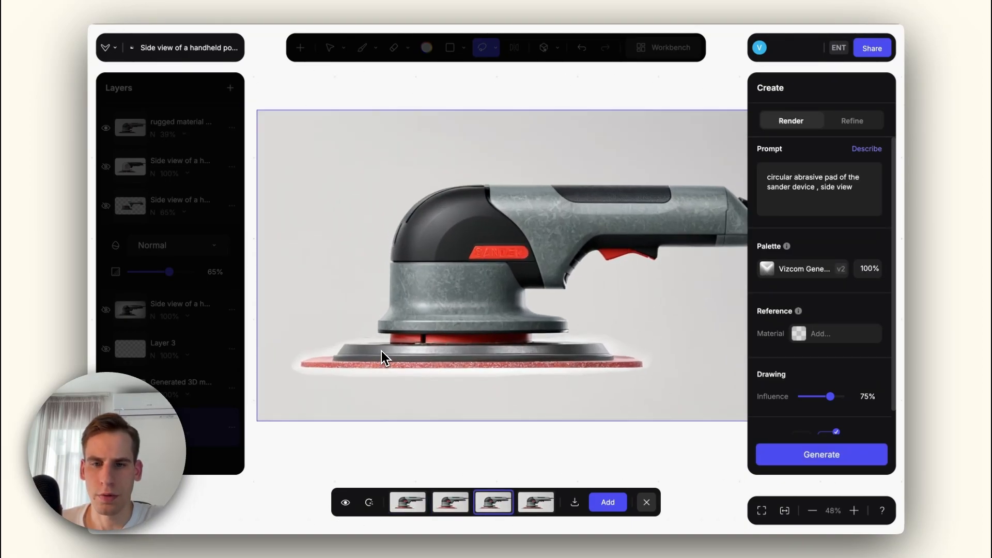
{"action": "key", "text": "Left"}
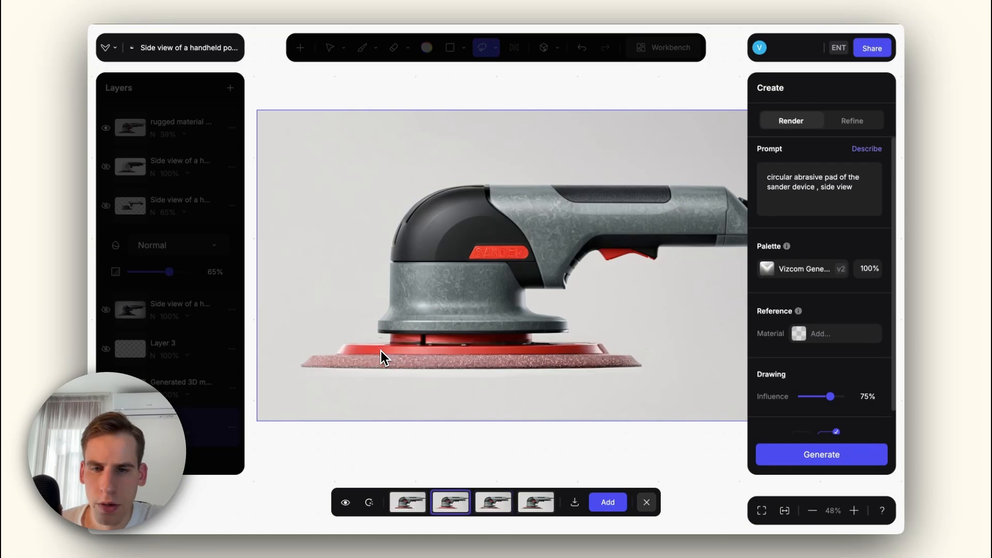
{"action": "key", "text": "Left"}
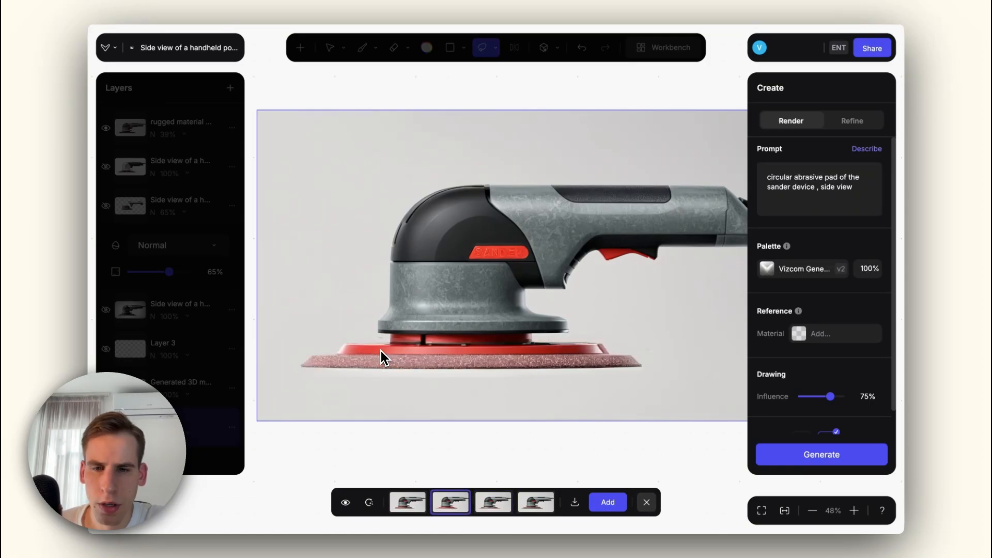
{"action": "key", "text": "Right"}
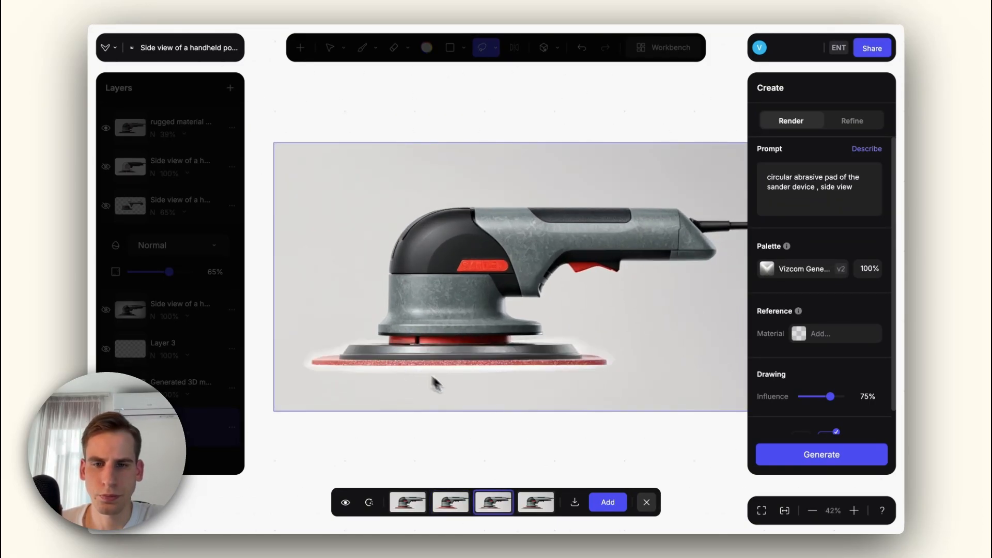
{"action": "left_click", "coordinate": [607, 501]}
{"action": "left_click", "coordinate": [643, 505]}
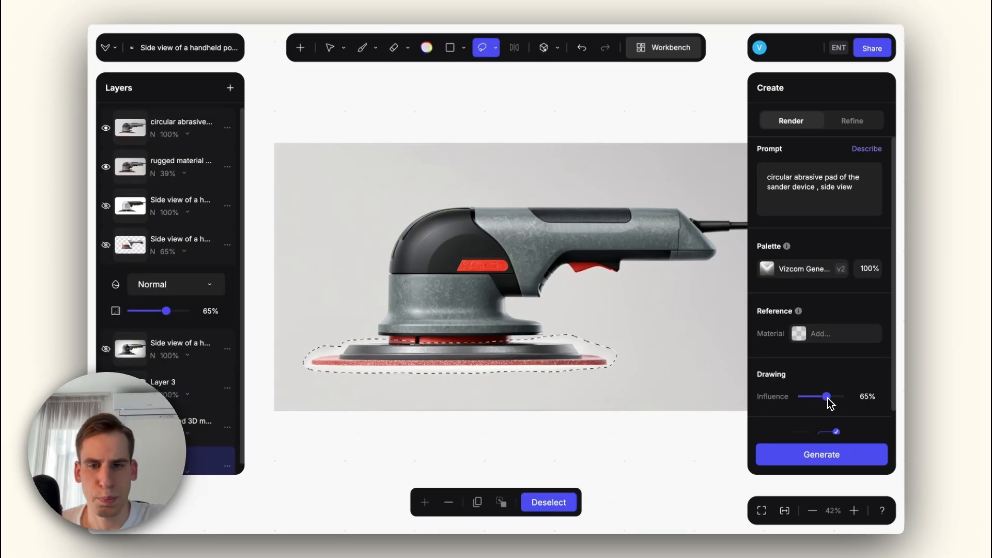
Set the drawing influence to 65%, prefix the prompt with "black and red," and generate new pad variations.
{"action": "left_click", "coordinate": [822, 457]}
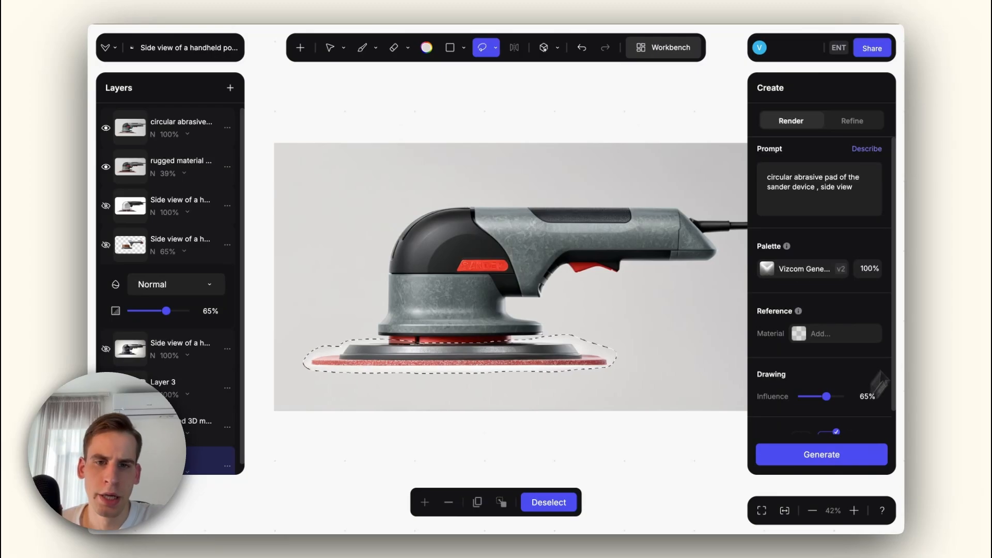
{"action": "left_click", "coordinate": [764, 180]}
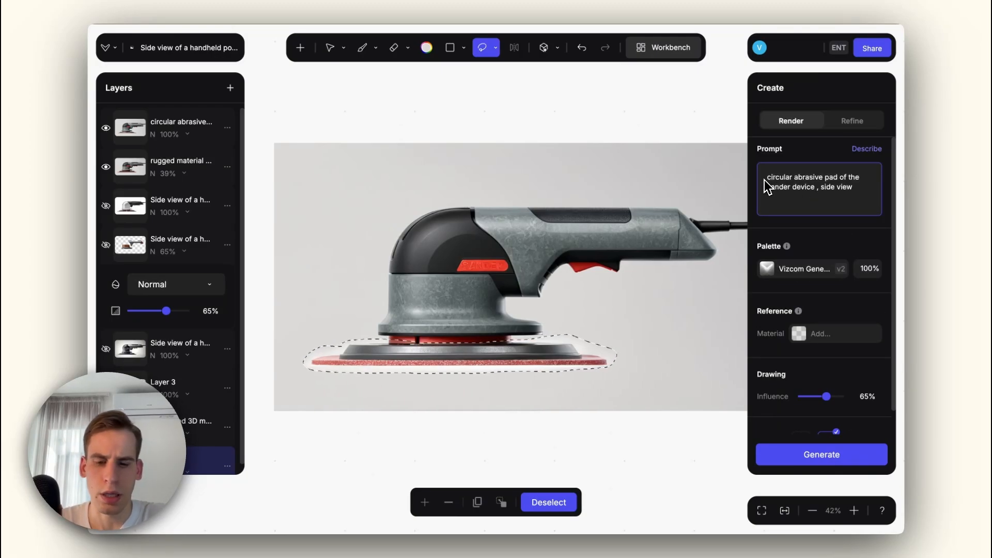
{"action": "type", "text": "black and red,"}
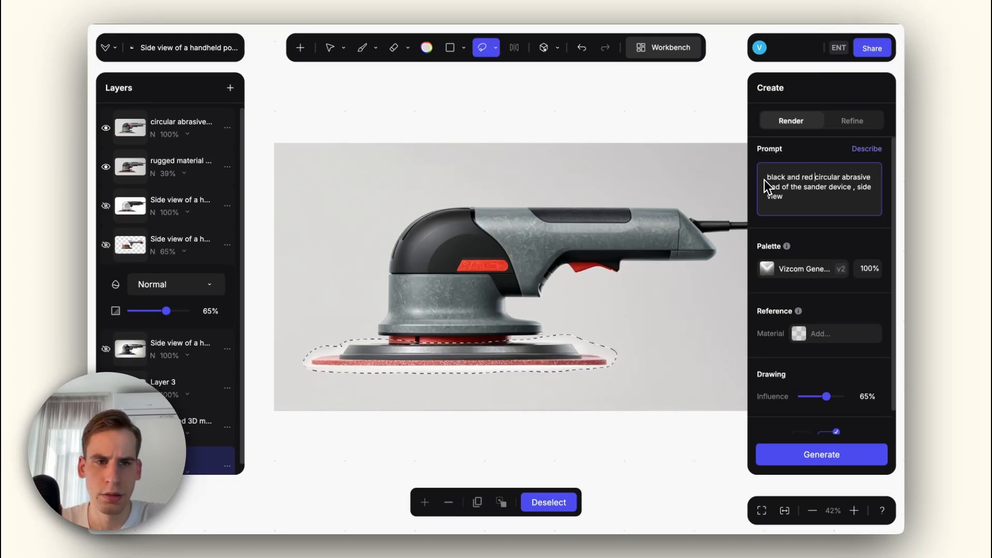
{"action": "left_click", "coordinate": [819, 459]}
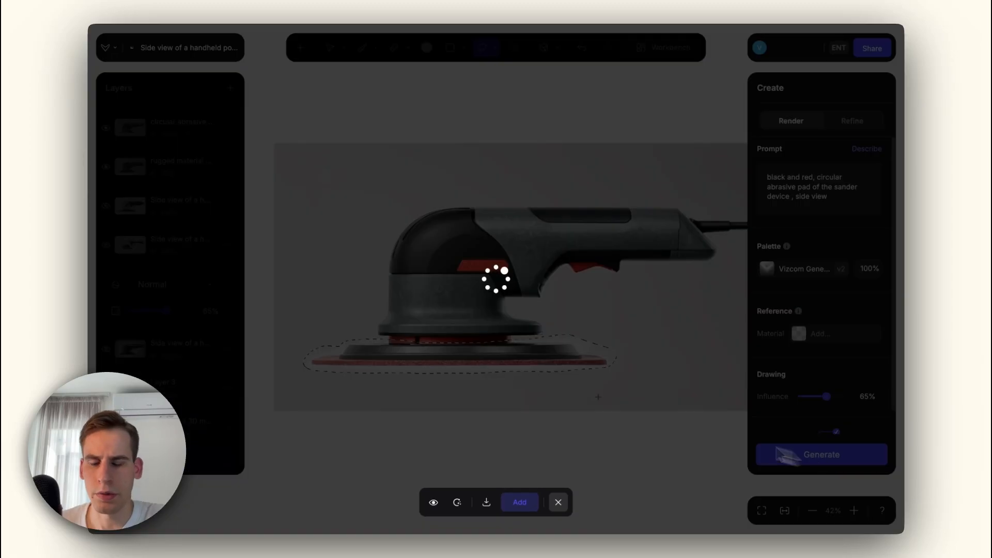
Compare the black-and-red pad variations and add the fourth one, with the red plate and black abrasive disc, as a layer.
{"action": "scroll", "coordinate": [407, 352], "scroll_direction": "up", "scroll_amount": 2}
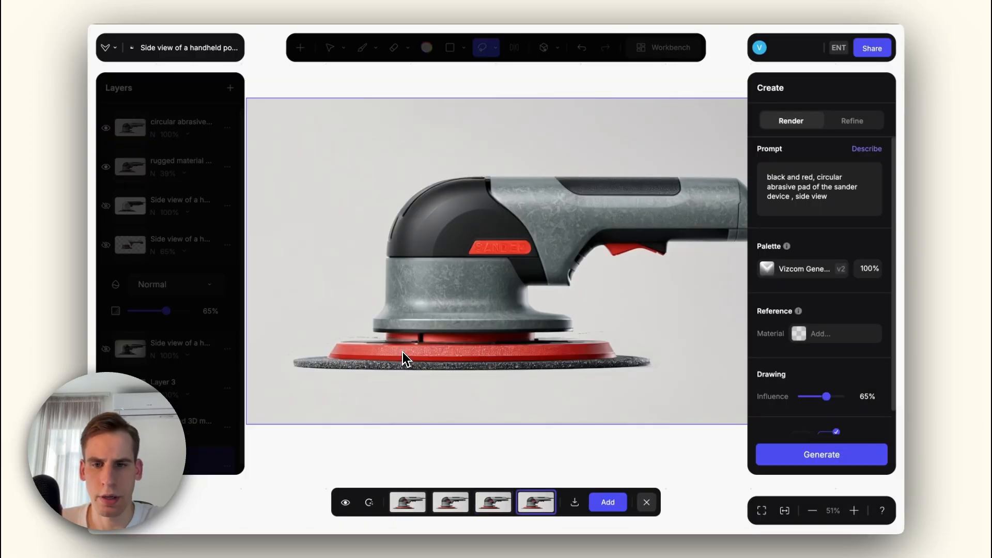
{"action": "scroll", "coordinate": [402, 351], "scroll_direction": "down", "scroll_amount": 3}
{"action": "scroll", "coordinate": [402, 352], "scroll_direction": "up", "scroll_amount": 3}
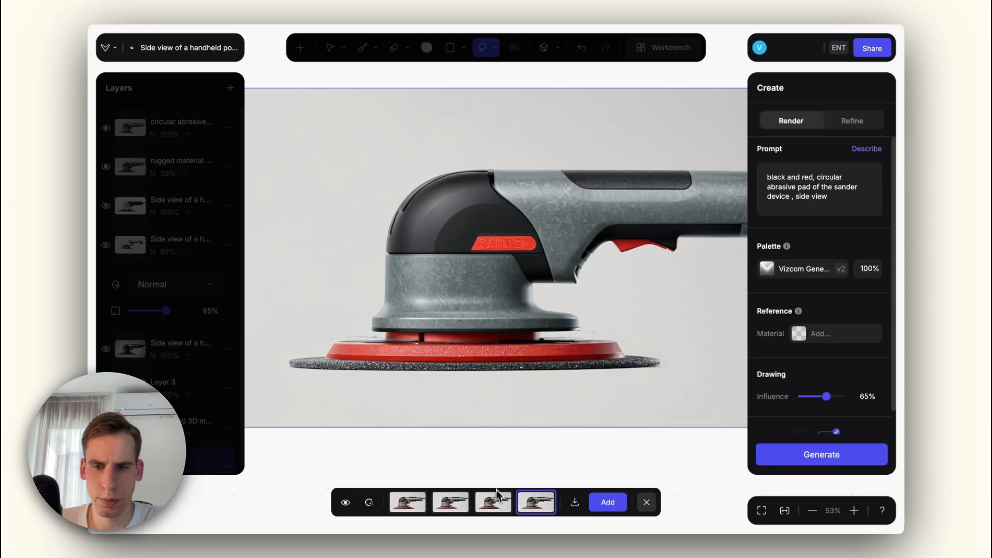
{"action": "left_click", "coordinate": [496, 498]}
{"action": "scroll", "coordinate": [478, 383], "scroll_direction": "down", "scroll_amount": 3}
{"action": "scroll", "coordinate": [452, 360], "scroll_direction": "up", "scroll_amount": 3}
{"action": "key", "text": "Right"}
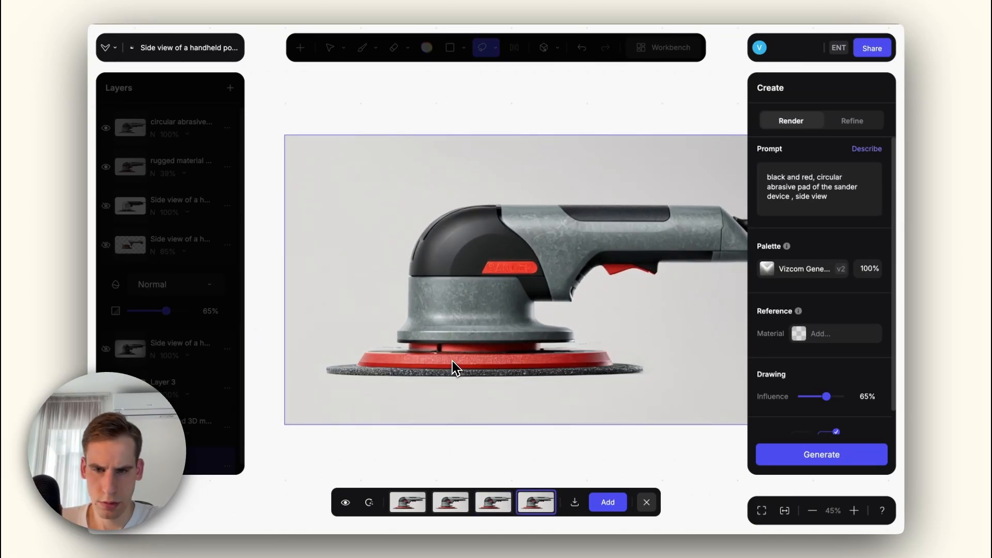
{"action": "scroll", "coordinate": [452, 360], "scroll_direction": "up", "scroll_amount": 2}
{"action": "scroll", "coordinate": [451, 383], "scroll_direction": "down", "scroll_amount": 2}
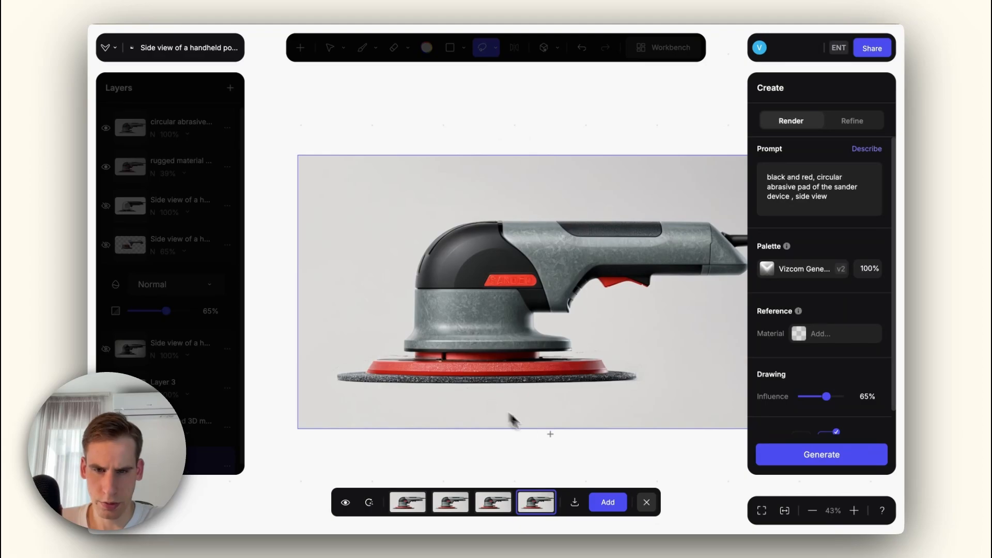
{"action": "left_click", "coordinate": [618, 503]}
Hide the "circular abrasive" layer, and toggle the black-and-red pad layer to compare it, leaving its opacity at 100%.
{"action": "left_click", "coordinate": [106, 128]}
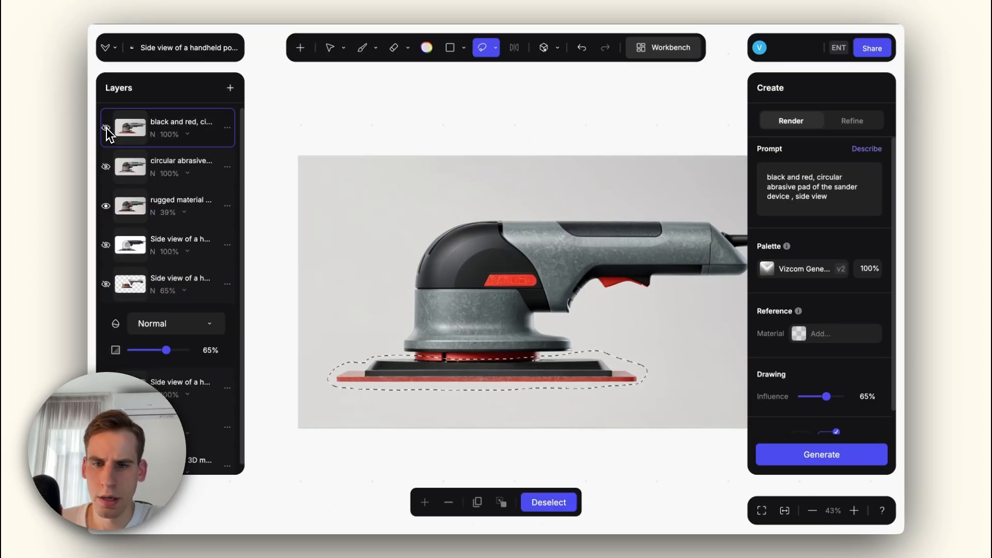
{"action": "left_click", "coordinate": [106, 128]}
{"action": "left_click", "coordinate": [187, 134]}
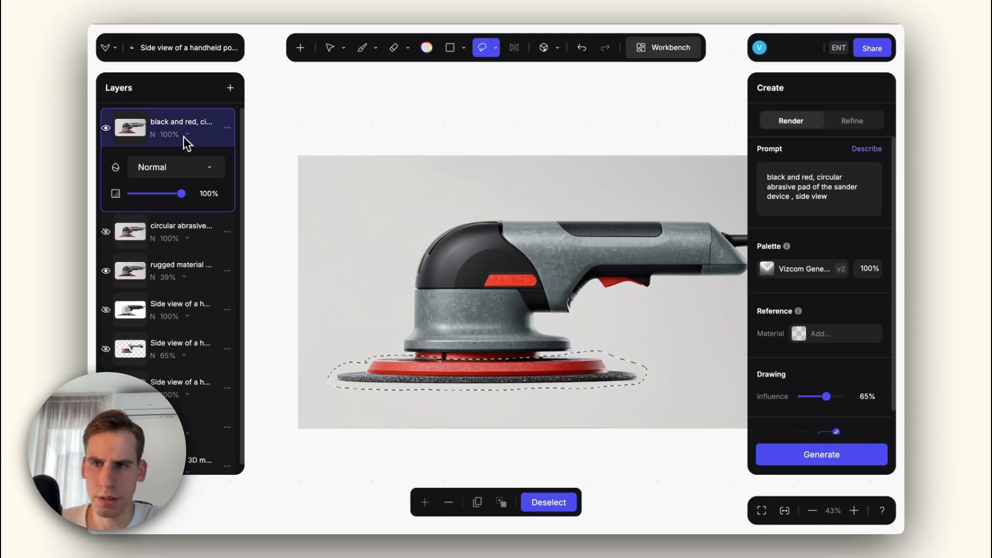
{"action": "left_click_drag", "start_coordinate": [187, 194], "coordinate": [234, 190]}
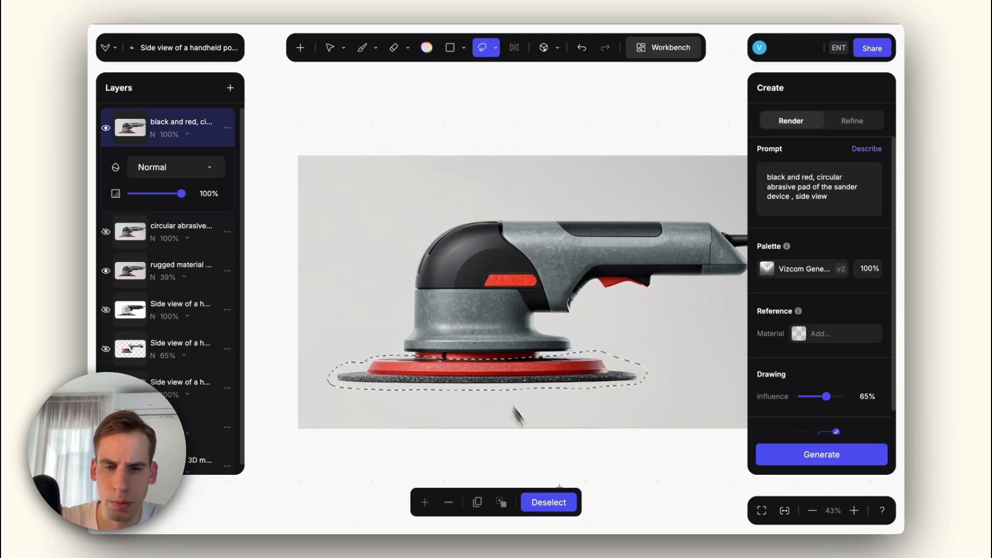
Add a blank layer above the black-and-red pad layer and make the Brush tool active.
{"action": "scroll", "coordinate": [522, 377], "scroll_direction": "up", "scroll_amount": 5}
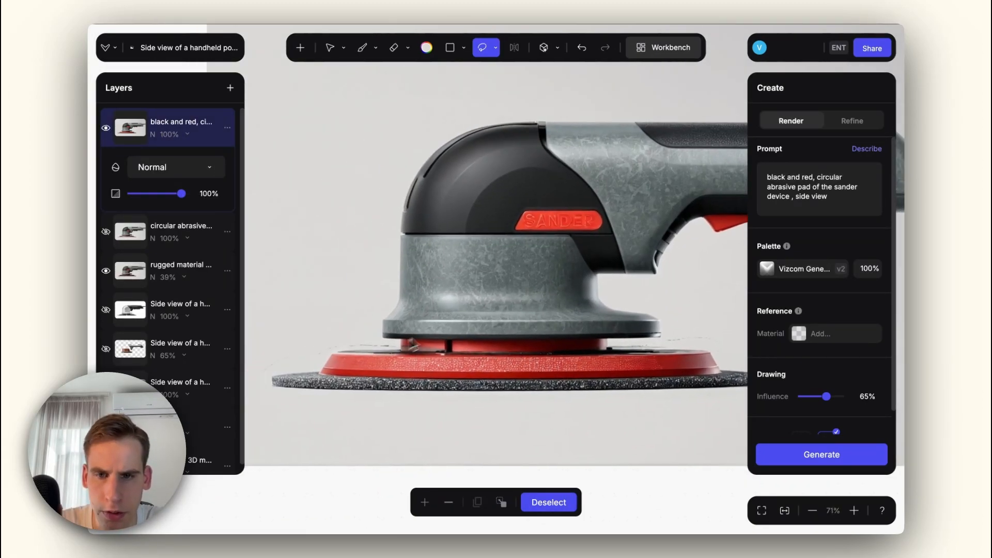
{"action": "left_click_drag", "start_coordinate": [460, 334], "coordinate": [485, 316]}
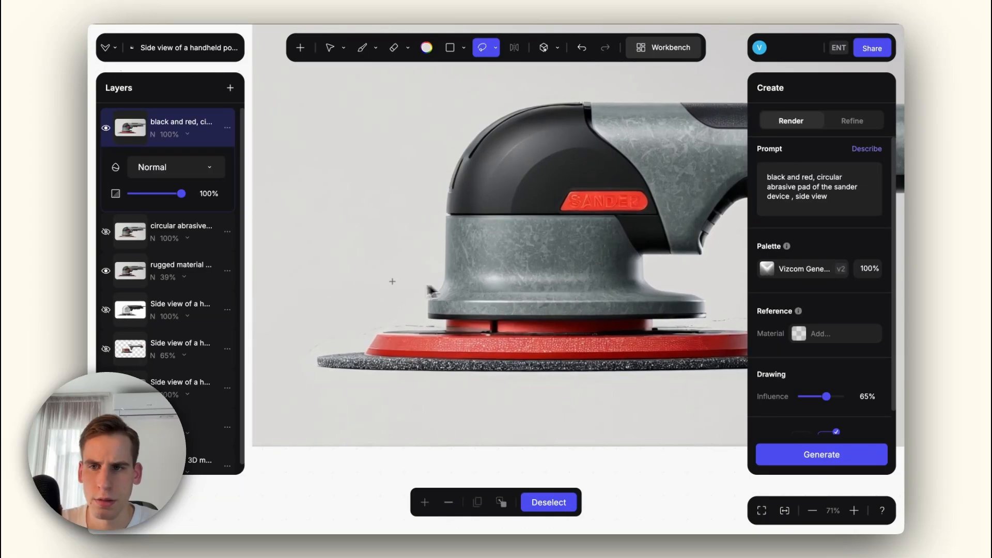
{"action": "key", "text": "shift+n"}
{"action": "key", "text": "b"}
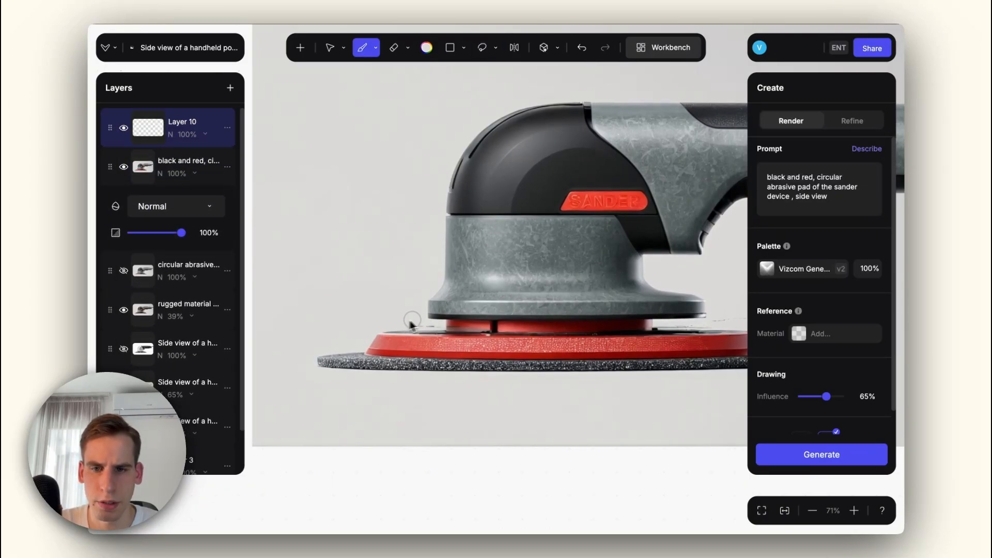
Examine the stray marks along the gap between the metal base flange and the red pad plate, at both ends.
{"action": "scroll", "coordinate": [423, 327], "scroll_direction": "up", "scroll_amount": 5}
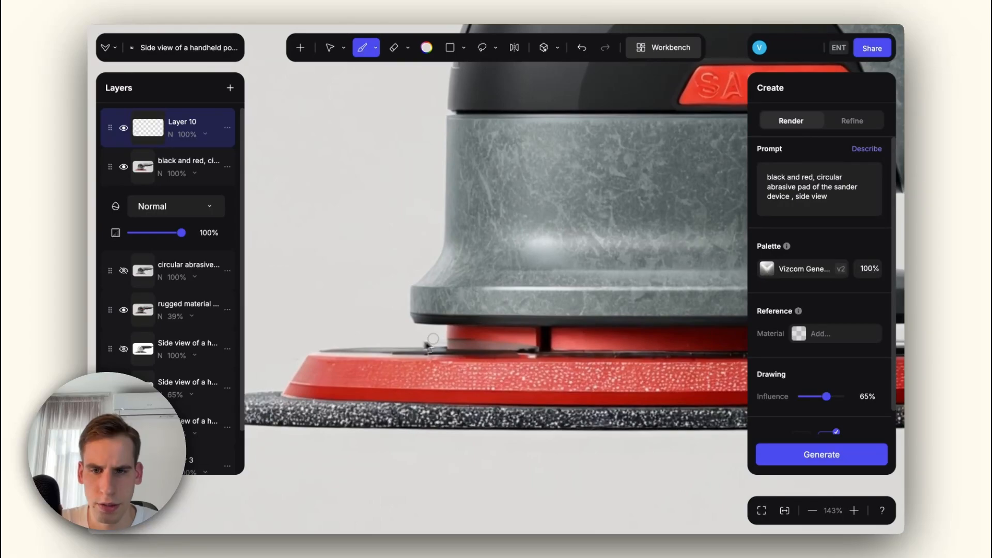
{"action": "scroll", "coordinate": [439, 337], "scroll_direction": "down", "scroll_amount": 4}
{"action": "scroll", "coordinate": [582, 287], "scroll_direction": "right", "scroll_amount": 3}
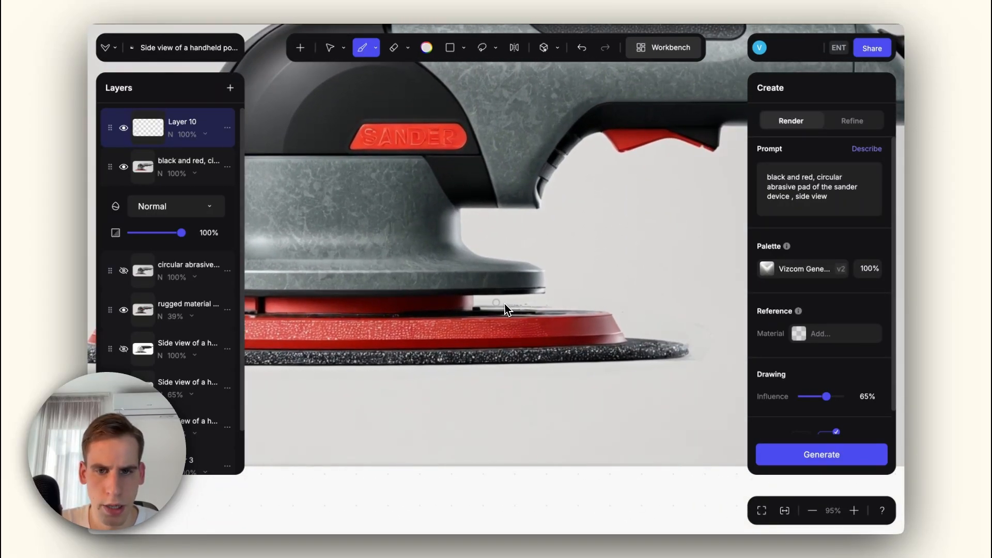
{"action": "scroll", "coordinate": [503, 302], "scroll_direction": "right", "scroll_amount": 3}
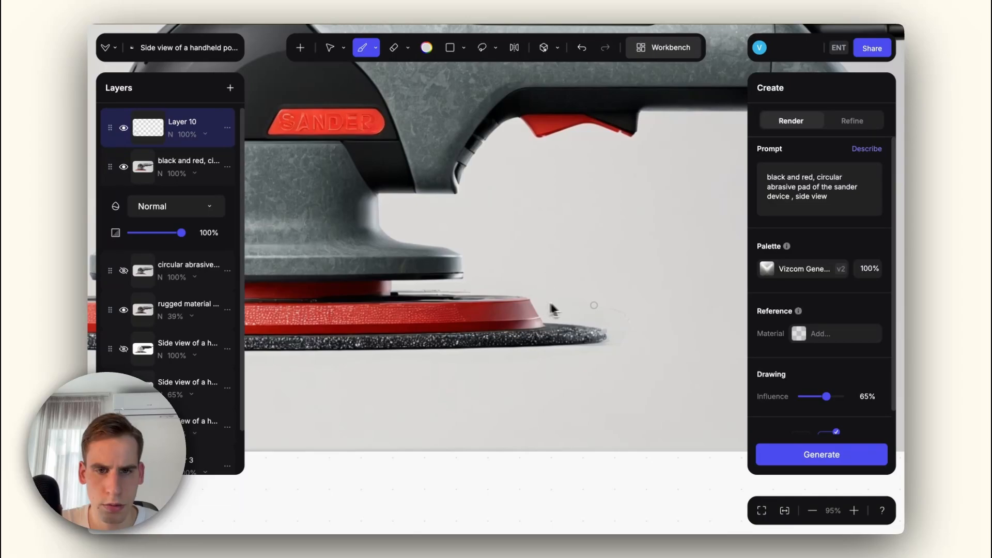
{"action": "scroll", "coordinate": [576, 303], "scroll_direction": "up", "scroll_amount": 3}
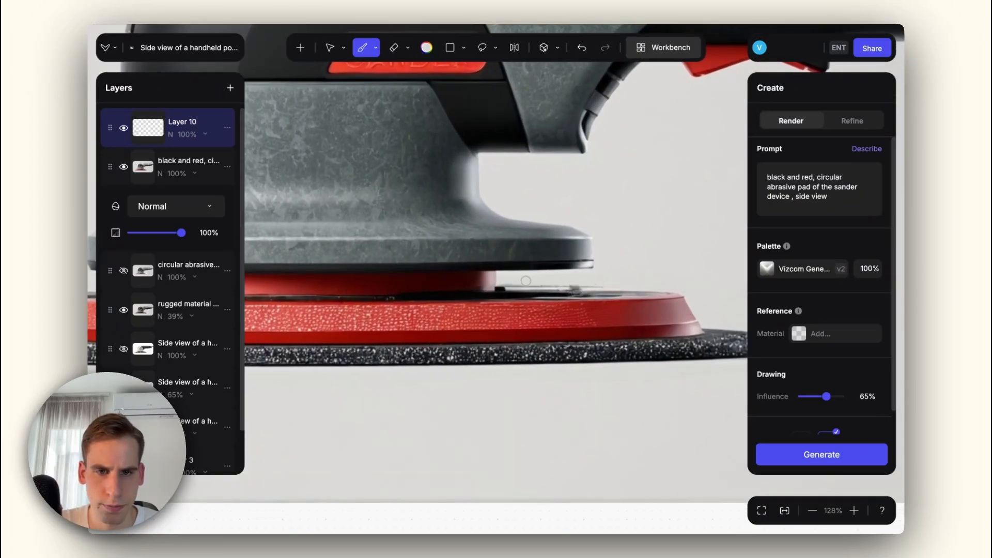
{"action": "scroll", "coordinate": [525, 280], "scroll_direction": "down", "scroll_amount": 3}
{"action": "scroll", "coordinate": [660, 281], "scroll_direction": "left", "scroll_amount": 3}
{"action": "scroll", "coordinate": [495, 285], "scroll_direction": "up", "scroll_amount": 2}
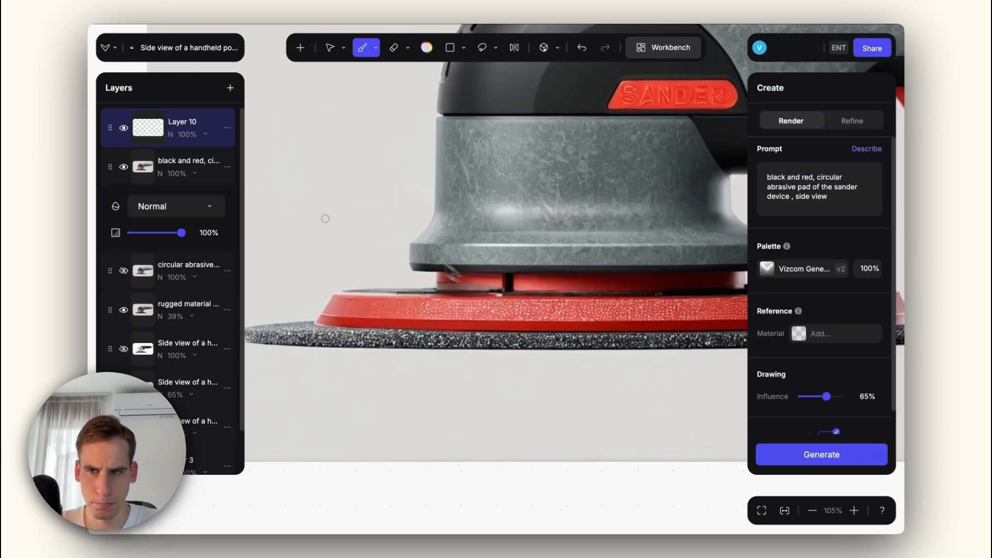
On the black-and-red pad layer, erase the upper part of the red plate with an enlarged eraser, undoing the first stroke.
{"action": "left_click", "coordinate": [127, 172]}
{"action": "right_click", "coordinate": [146, 177]}
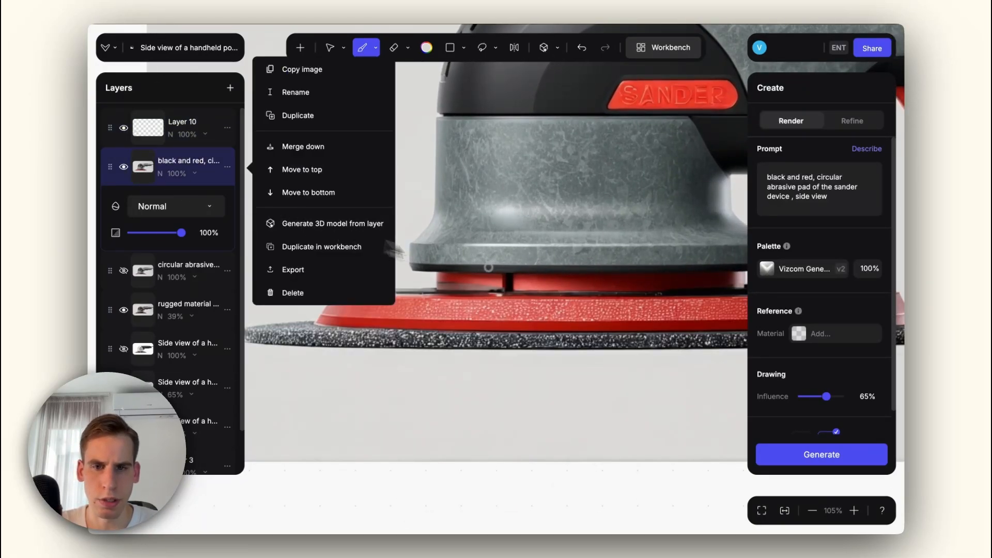
{"action": "key", "text": "e"}
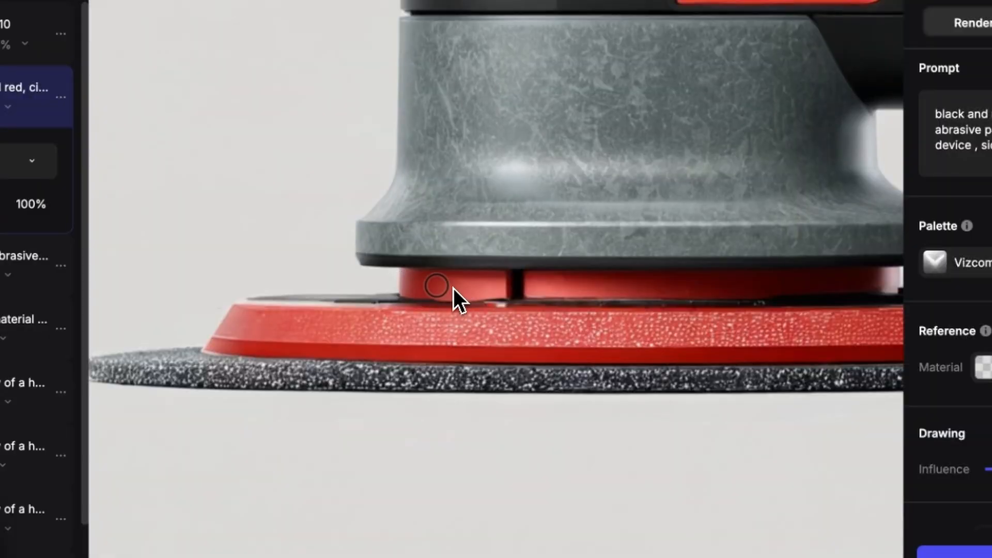
{"action": "scroll", "coordinate": [316, 295], "scroll_direction": "down", "scroll_amount": 3}
{"action": "left_click_drag", "start_coordinate": [379, 309], "coordinate": [188, 327]}
{"action": "scroll", "coordinate": [248, 321], "scroll_direction": "down", "scroll_amount": 2}
{"action": "key", "text": "ctrl+z"}
{"action": "key", "text": "bracketright"}
{"action": "mouse_move", "coordinate": [296, 281]}
{"action": "left_mouse_down"}
{"action": "mouse_move", "coordinate": [788, 270]}
{"action": "mouse_move", "coordinate": [164, 364]}
{"action": "left_mouse_up"}
{"action": "mouse_move", "coordinate": [286, 323]}
{"action": "left_mouse_down"}
{"action": "mouse_move", "coordinate": [304, 347]}
{"action": "mouse_move", "coordinate": [525, 264]}
{"action": "left_mouse_up"}
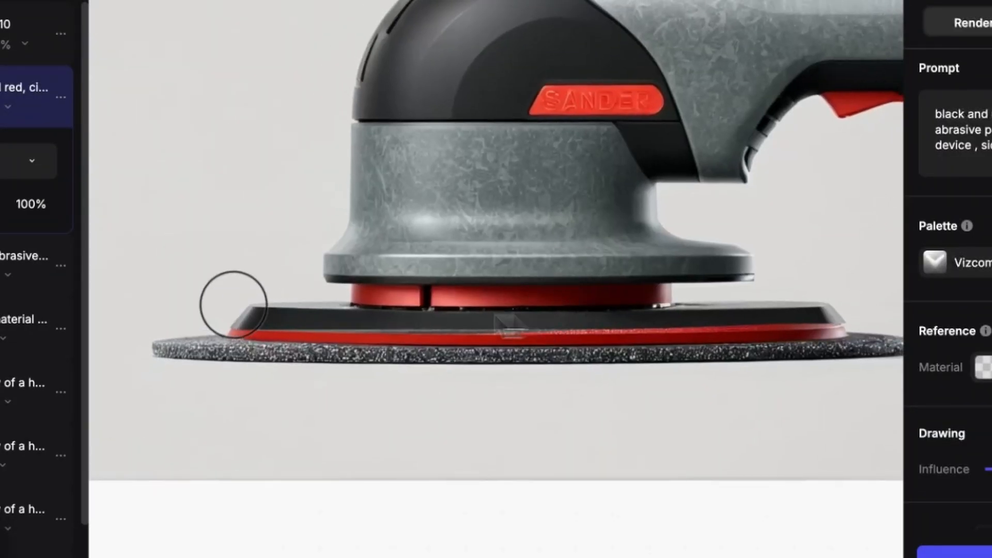
{"action": "scroll", "coordinate": [737, 290], "scroll_direction": "down", "scroll_amount": 2}
{"action": "scroll", "coordinate": [855, 292], "scroll_direction": "up", "scroll_amount": 4}
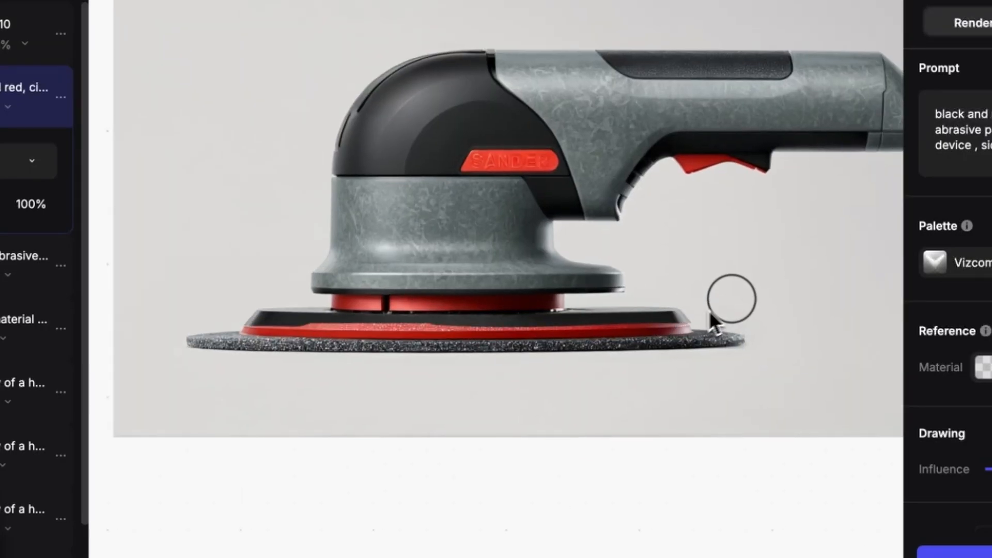
Try to select the red plate plus small areas along its upper edge and delete them from the pad layer.
{"action": "key", "text": "q"}
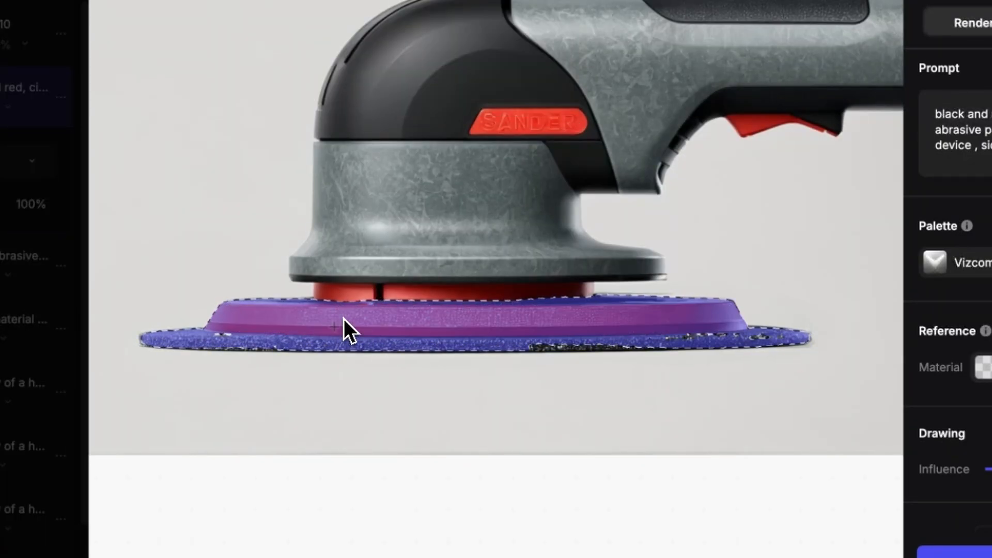
{"action": "left_click", "coordinate": [343, 318]}
{"action": "key", "text": "l"}
{"action": "left_click_drag", "start_coordinate": [270, 298], "coordinate": [316, 301]}
{"action": "left_click_drag", "start_coordinate": [472, 298], "coordinate": [529, 297]}
{"action": "left_click_drag", "start_coordinate": [709, 299], "coordinate": [741, 310]}
{"action": "key", "text": "Delete"}
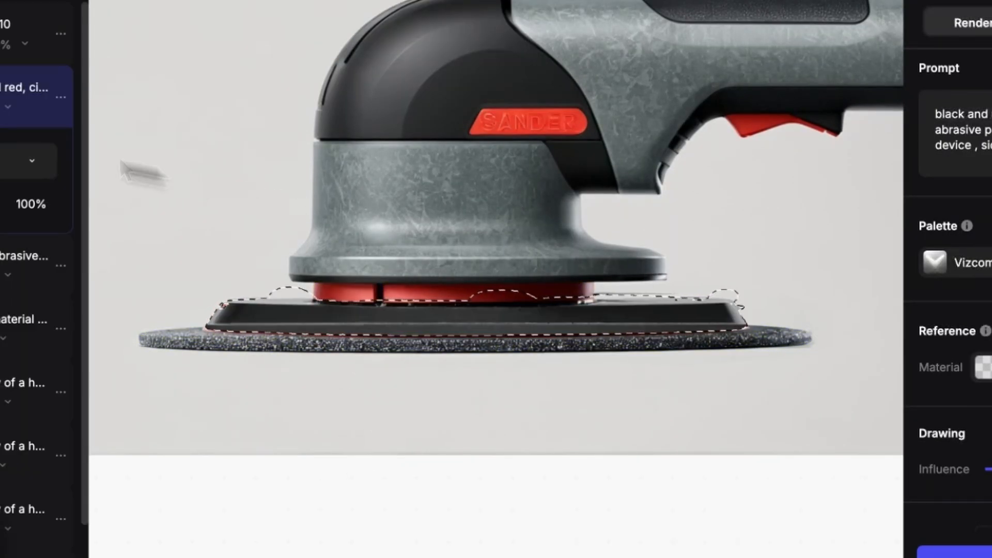
{"action": "key", "text": "ctrl+z"}
Erase the pad layer's upper red plate down to a thin red rim, and toggle the layer to compare.
{"action": "key", "text": "e"}
{"action": "left_click_drag", "start_coordinate": [222, 295], "coordinate": [319, 294]}
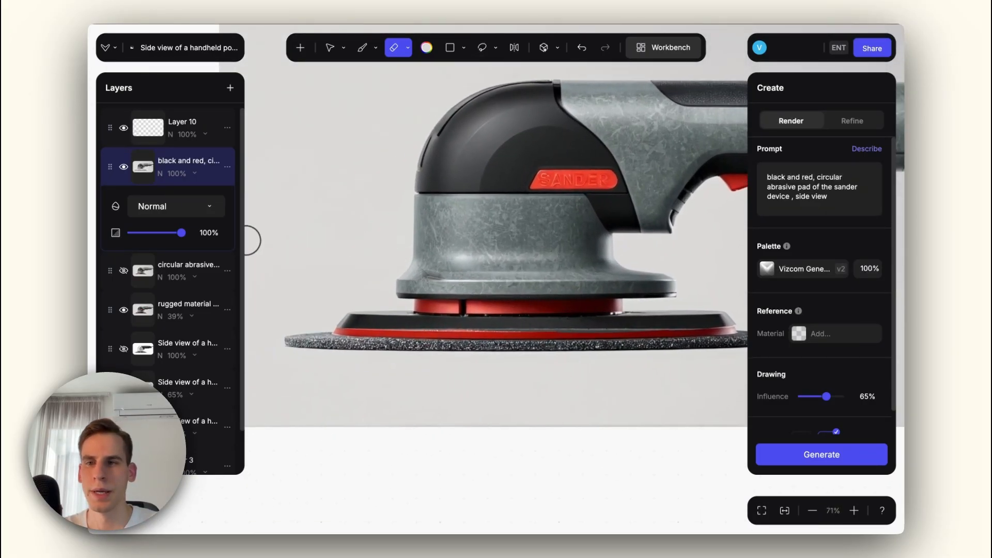
{"action": "left_click", "coordinate": [123, 167]}
{"action": "left_click", "coordinate": [124, 167]}
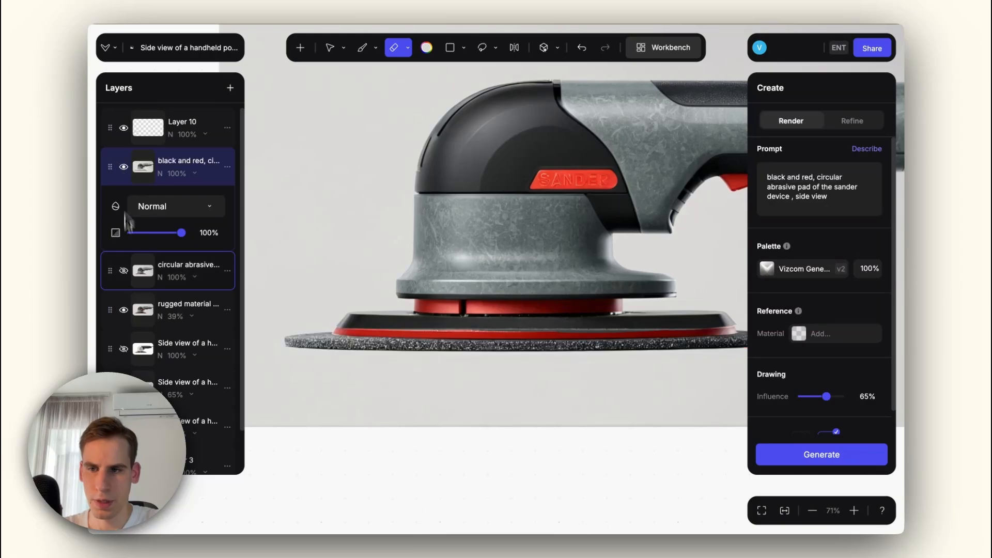
Remove the dark vertical slit in the red collar above the pad with the Magic Eraser.
{"action": "scroll", "coordinate": [128, 269], "scroll_direction": "down", "scroll_amount": 2}
{"action": "right_click", "coordinate": [142, 455]}
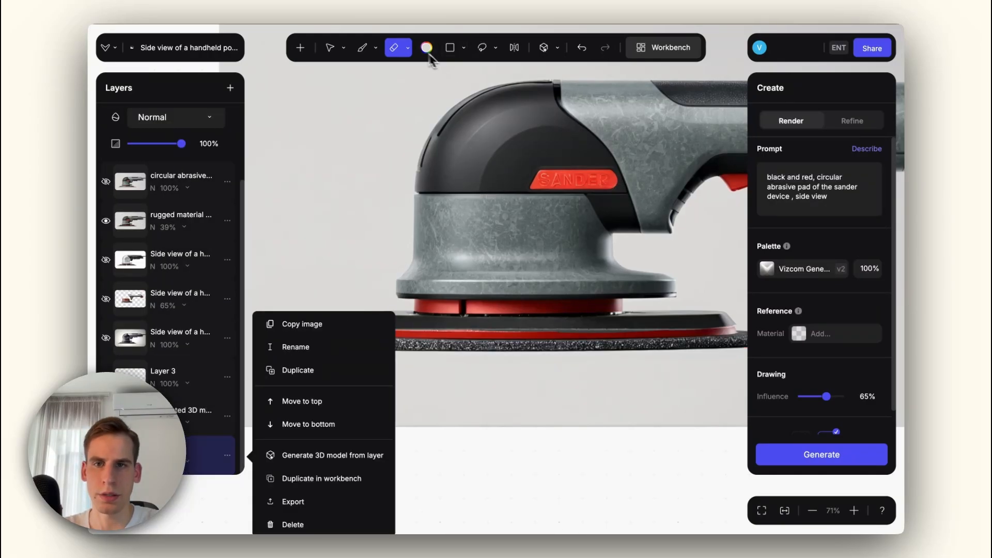
{"action": "left_click", "coordinate": [408, 47]}
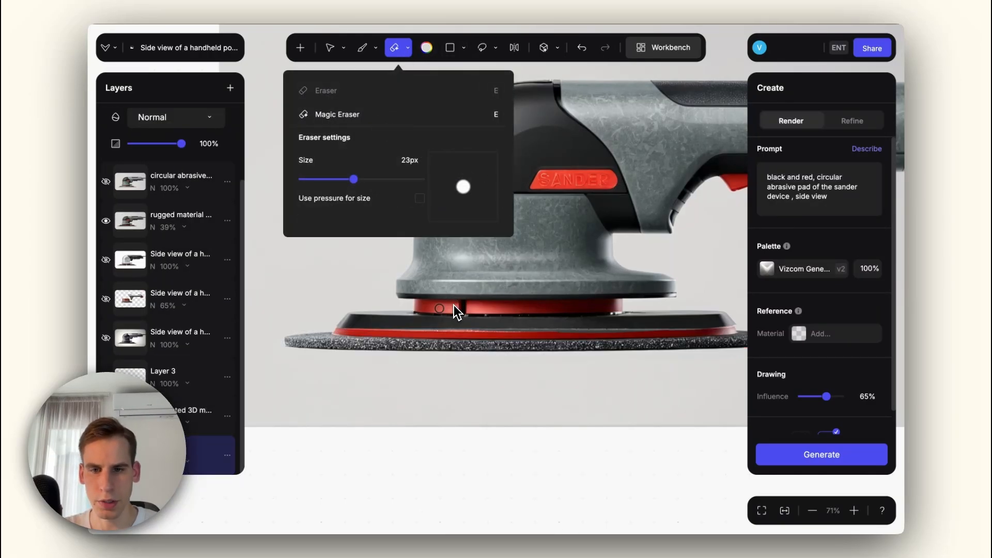
{"action": "scroll", "coordinate": [456, 311], "scroll_direction": "up", "scroll_amount": 5}
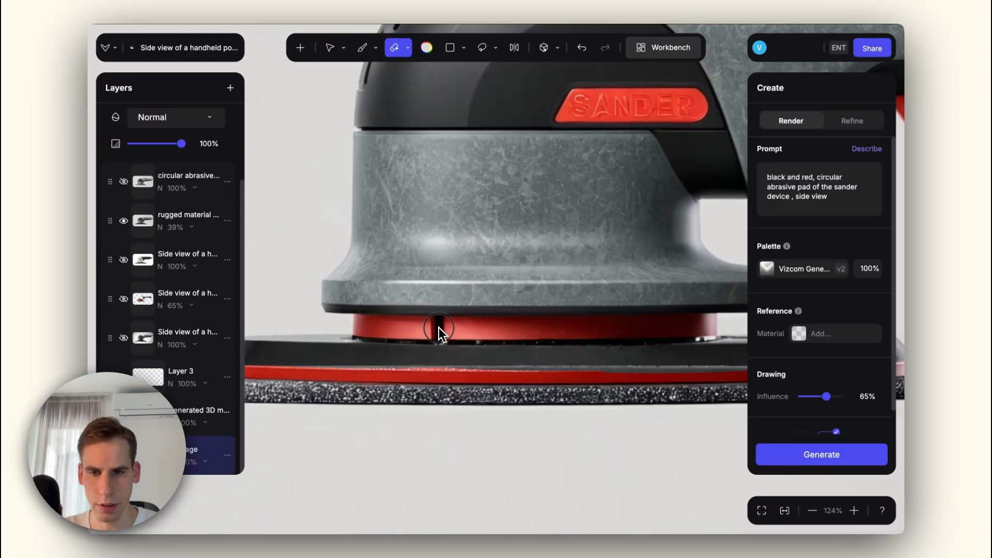
{"action": "scroll", "coordinate": [438, 327], "scroll_direction": "down", "scroll_amount": 2}
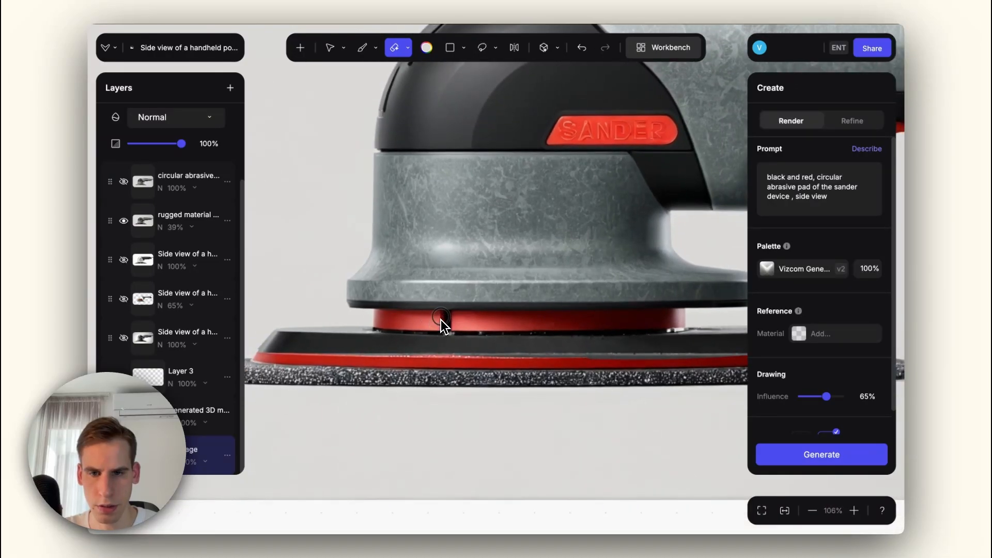
{"action": "left_click", "coordinate": [442, 328]}
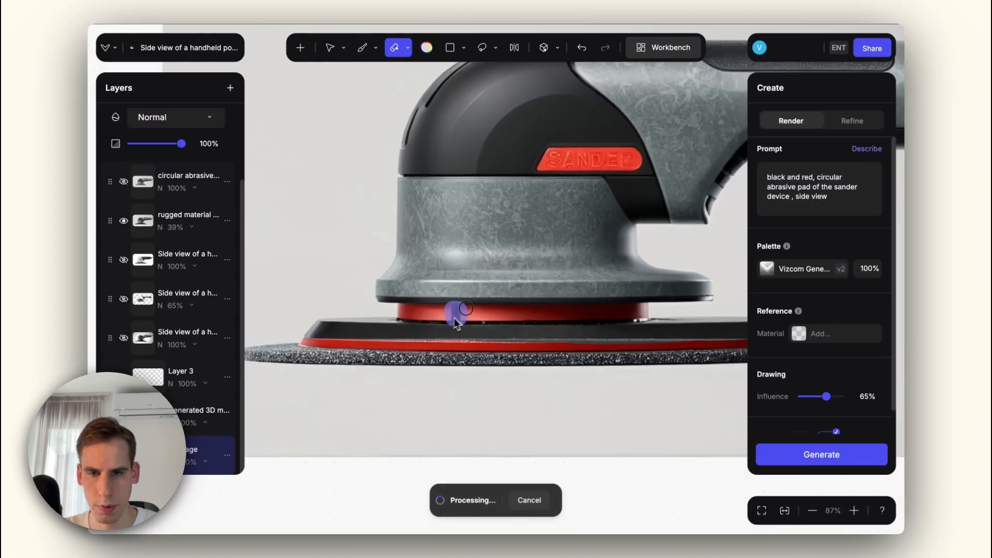
{"action": "scroll", "coordinate": [463, 316], "scroll_direction": "up", "scroll_amount": 3}
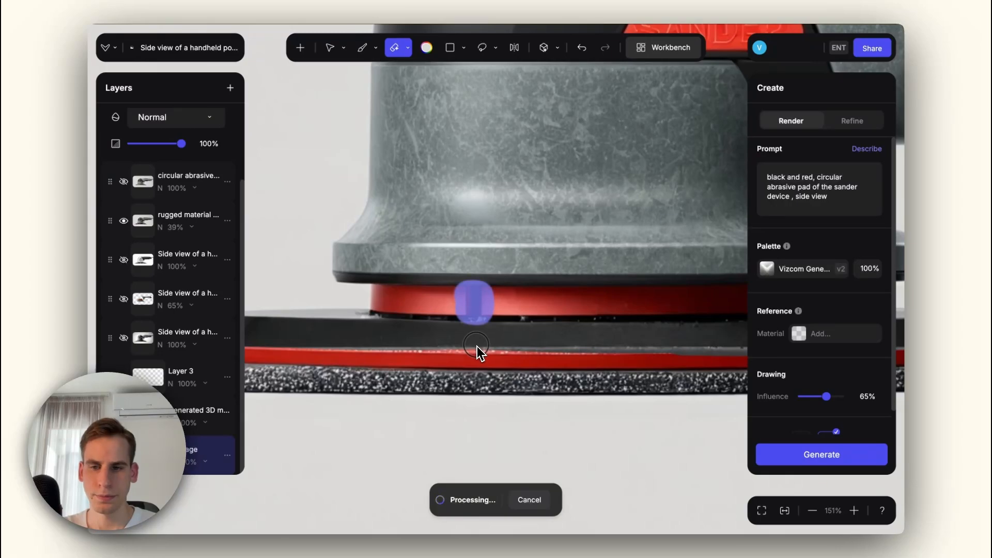
{"action": "scroll", "coordinate": [476, 346], "scroll_direction": "down", "scroll_amount": 12}
{"action": "scroll", "coordinate": [460, 292], "scroll_direction": "up", "scroll_amount": 3}
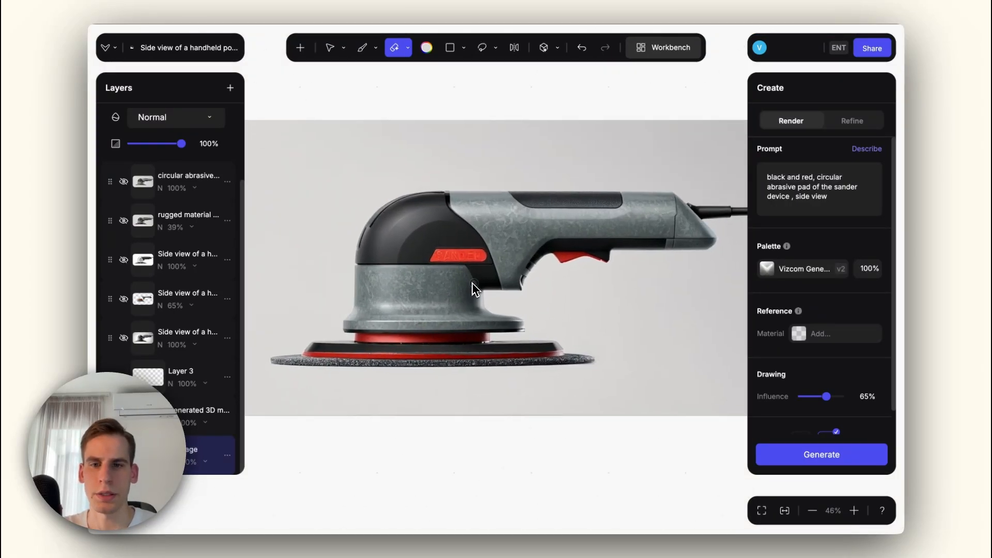
{"action": "scroll", "coordinate": [482, 289], "scroll_direction": "left", "scroll_amount": 2}
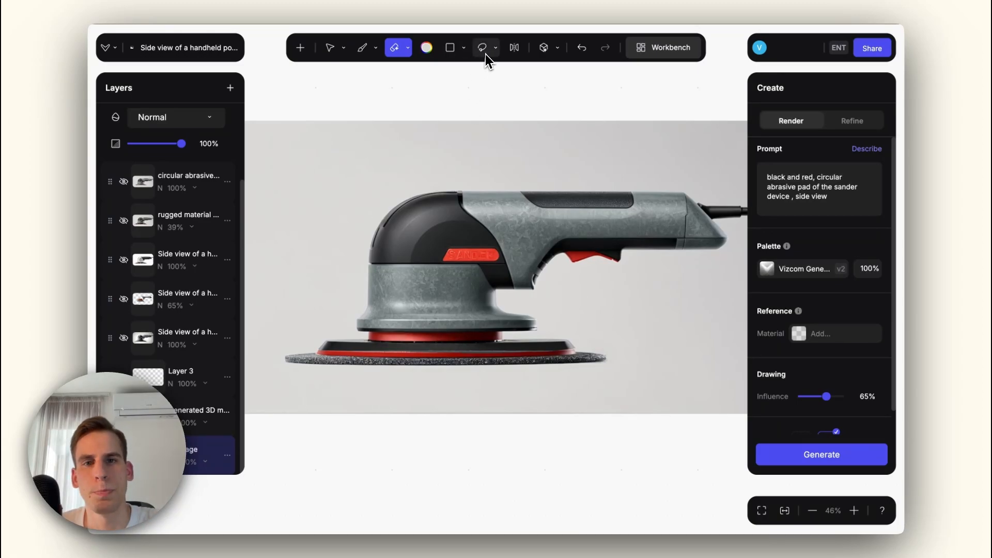
Start a detailed 3D generation from the retouched render and bring the existing generated 3D model to the top of the layer stack.
{"action": "left_click", "coordinate": [545, 48]}
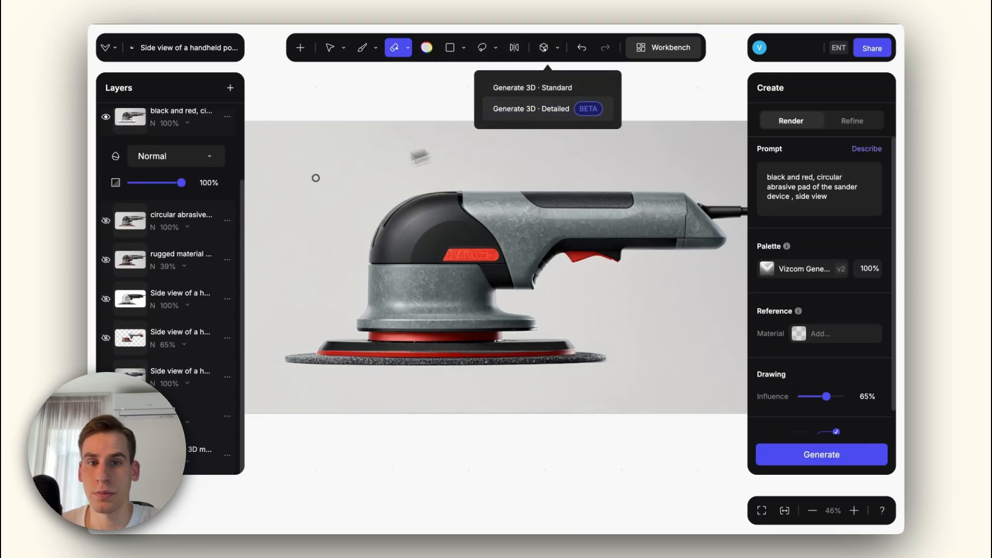
{"action": "scroll", "coordinate": [139, 218], "scroll_direction": "down", "scroll_amount": 1}
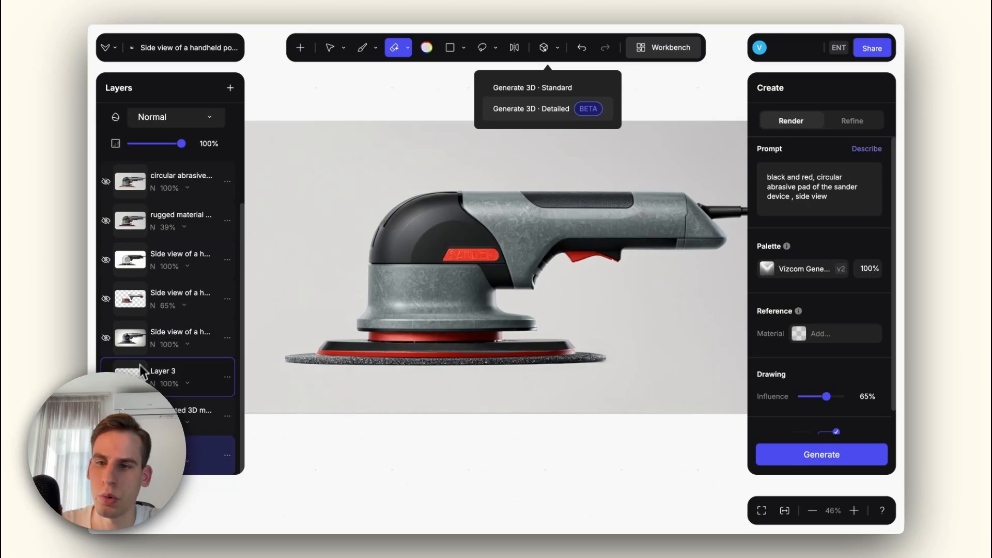
{"action": "left_click", "coordinate": [142, 416]}
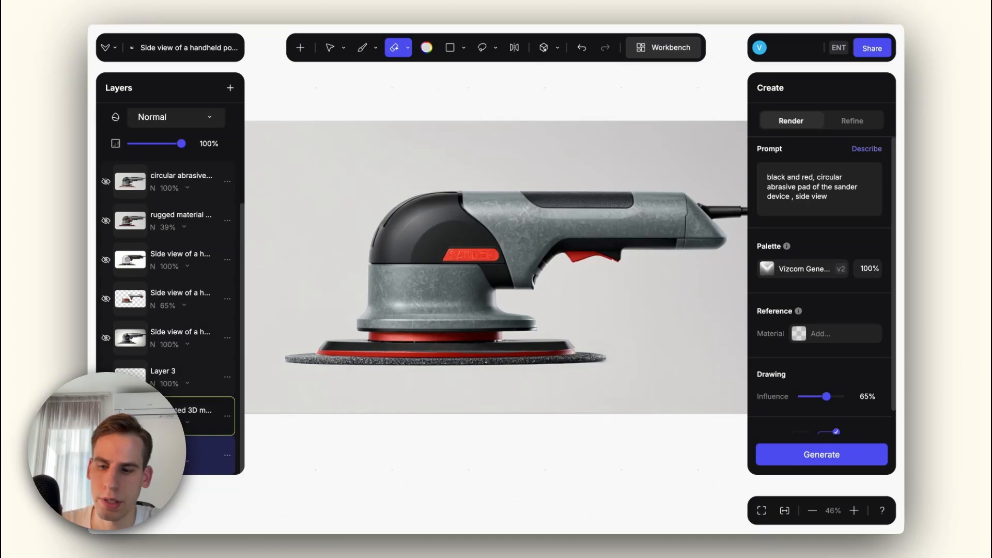
{"action": "left_click_drag", "start_coordinate": [142, 416], "coordinate": [135, 93]}
{"action": "left_click_drag", "start_coordinate": [133, 199], "coordinate": [137, 99]}
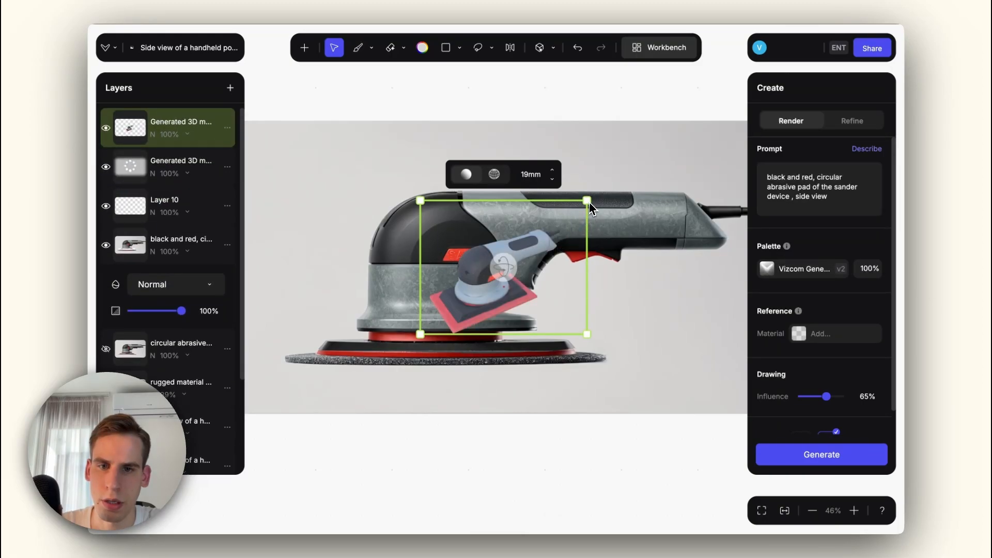
Enlarge the older 3D model over the sander render and rotate it to a side view.
{"action": "left_click_drag", "start_coordinate": [591, 207], "coordinate": [741, 153]}
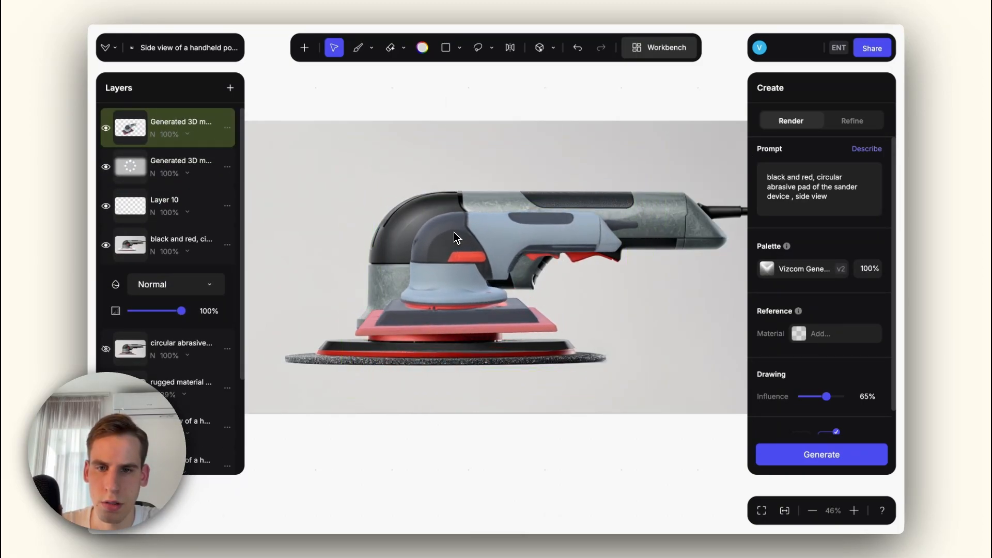
{"action": "left_click_drag", "start_coordinate": [457, 238], "coordinate": [458, 239]}
{"action": "mouse_move", "coordinate": [505, 265]}
{"action": "left_mouse_down"}
{"action": "mouse_move", "coordinate": [527, 267]}
{"action": "mouse_move", "coordinate": [509, 261]}
{"action": "mouse_move", "coordinate": [619, 192]}
{"action": "mouse_move", "coordinate": [630, 162]}
{"action": "mouse_move", "coordinate": [580, 336]}
{"action": "mouse_move", "coordinate": [460, 295]}
{"action": "mouse_move", "coordinate": [524, 299]}
{"action": "mouse_move", "coordinate": [522, 392]}
{"action": "mouse_move", "coordinate": [644, 268]}
{"action": "mouse_move", "coordinate": [488, 275]}
{"action": "mouse_move", "coordinate": [602, 265]}
{"action": "mouse_move", "coordinate": [522, 262]}
{"action": "left_mouse_up"}
Preview the older 3D model without its textures, set its focal length to 172 mm, and rotate it toward its handle end.
{"action": "left_click", "coordinate": [494, 170]}
{"action": "left_click_drag", "start_coordinate": [552, 169], "coordinate": [578, 113]}
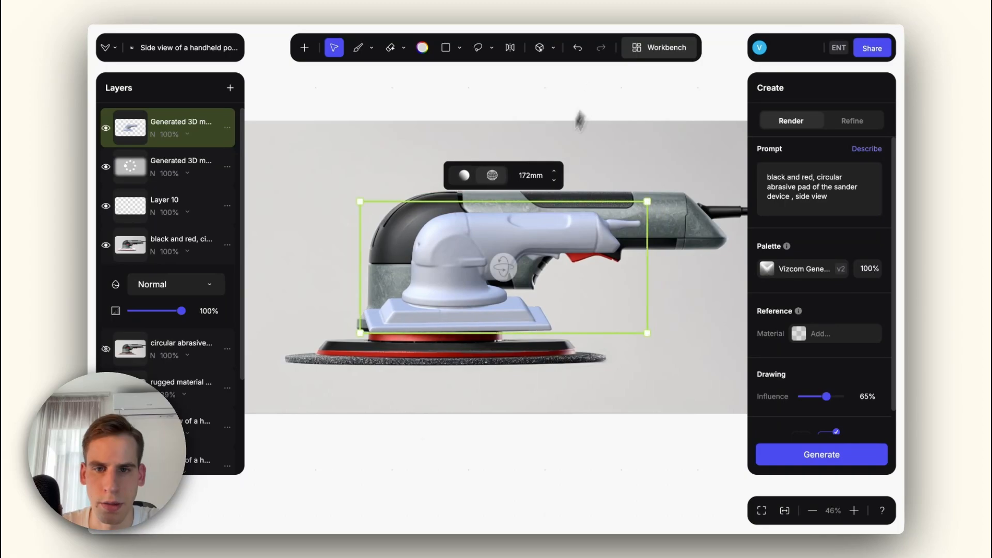
{"action": "left_click_drag", "start_coordinate": [503, 267], "coordinate": [382, 285]}
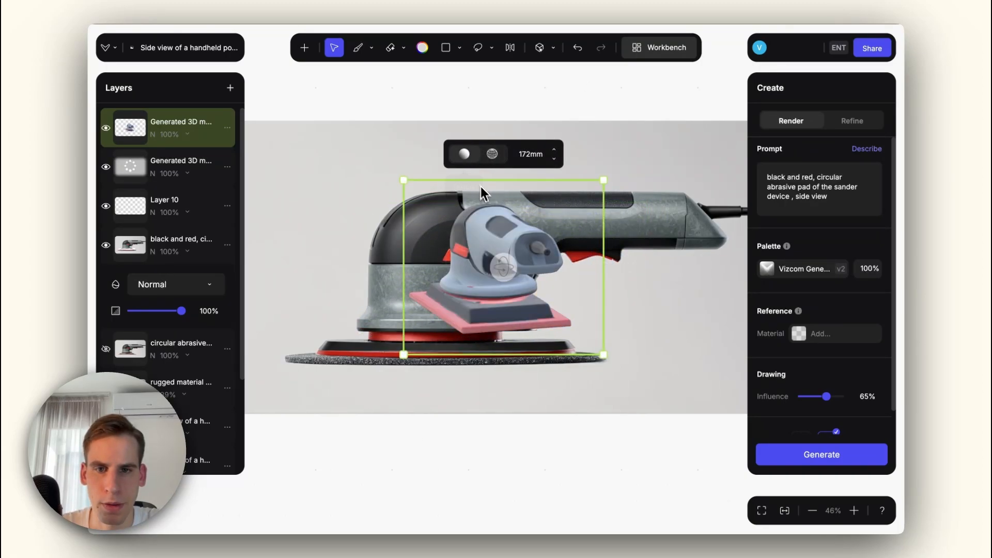
Enlarge the older 3D model further and rotate it to a three-quarter view across the whole sander render.
{"action": "left_click_drag", "start_coordinate": [604, 179], "coordinate": [681, 153]}
{"action": "left_click_drag", "start_coordinate": [503, 267], "coordinate": [566, 271]}
{"action": "key", "text": "e"}
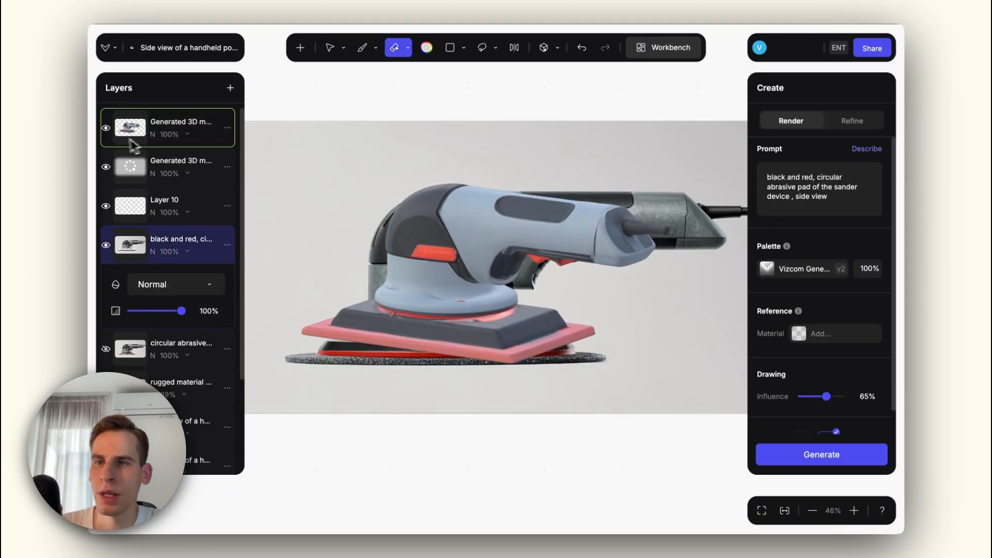
With the older 3D model hidden, enlarge the new round-pad 3D model and rotate it to show the underside of its pad.
{"action": "left_click", "coordinate": [106, 129]}
{"action": "scroll", "coordinate": [422, 315], "scroll_direction": "down", "scroll_amount": 2}
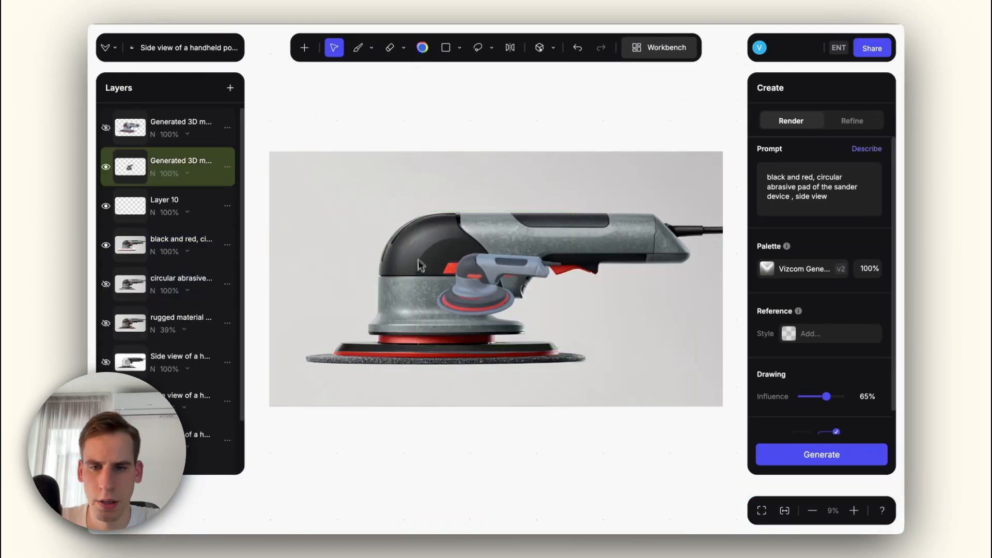
{"action": "left_click", "coordinate": [457, 241]}
{"action": "left_click_drag", "start_coordinate": [571, 242], "coordinate": [720, 193]}
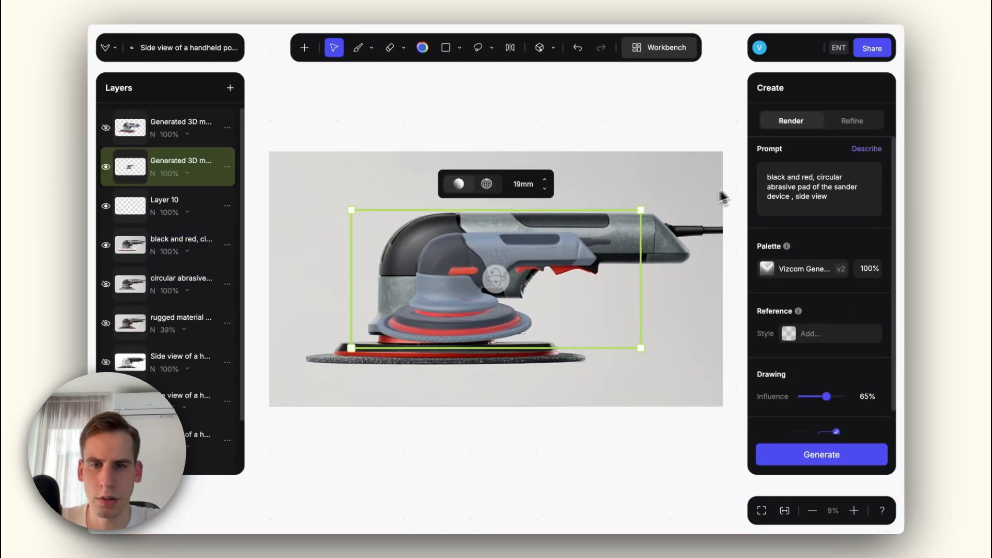
{"action": "left_click_drag", "start_coordinate": [496, 279], "coordinate": [465, 417]}
{"action": "left_click_drag", "start_coordinate": [481, 310], "coordinate": [549, 92]}
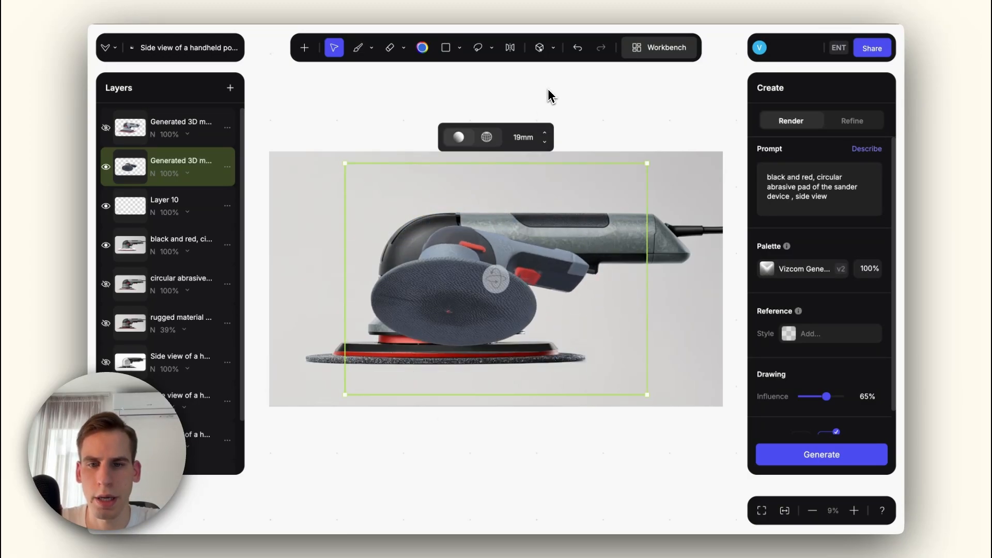
Show only the round-pad 3D model, rotate it to a raised front three-quarter view in the canvas's left half, and set its focal length to 35 mm.
{"action": "left_click_drag", "start_coordinate": [494, 280], "coordinate": [594, 331]}
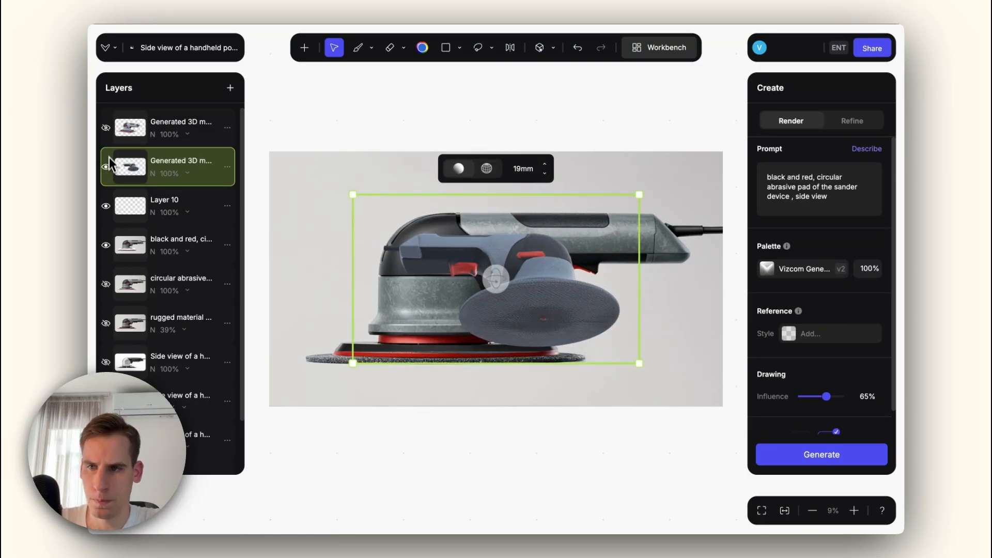
{"action": "left_click", "coordinate": [109, 168], "text": "alt"}
{"action": "left_click_drag", "start_coordinate": [493, 279], "coordinate": [416, 286]}
{"action": "left_click_drag", "start_coordinate": [474, 233], "coordinate": [396, 233]}
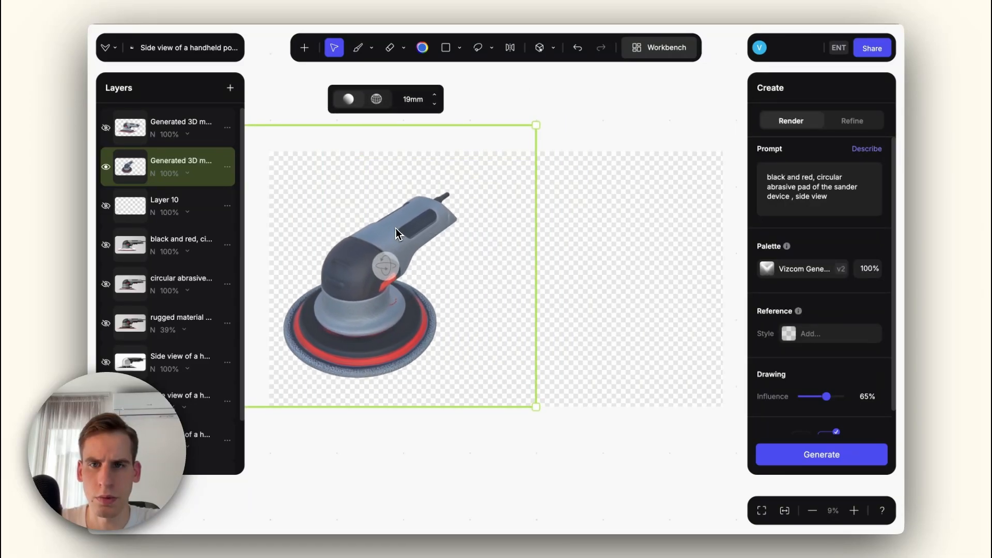
{"action": "left_click_drag", "start_coordinate": [435, 104], "coordinate": [438, 93]}
{"action": "left_click_drag", "start_coordinate": [527, 139], "coordinate": [545, 128]}
{"action": "left_click_drag", "start_coordinate": [418, 237], "coordinate": [421, 231]}
Duplicate the round-pad 3D model and place the copy beside it in the canvas's right half.
{"action": "right_click", "coordinate": [131, 170]}
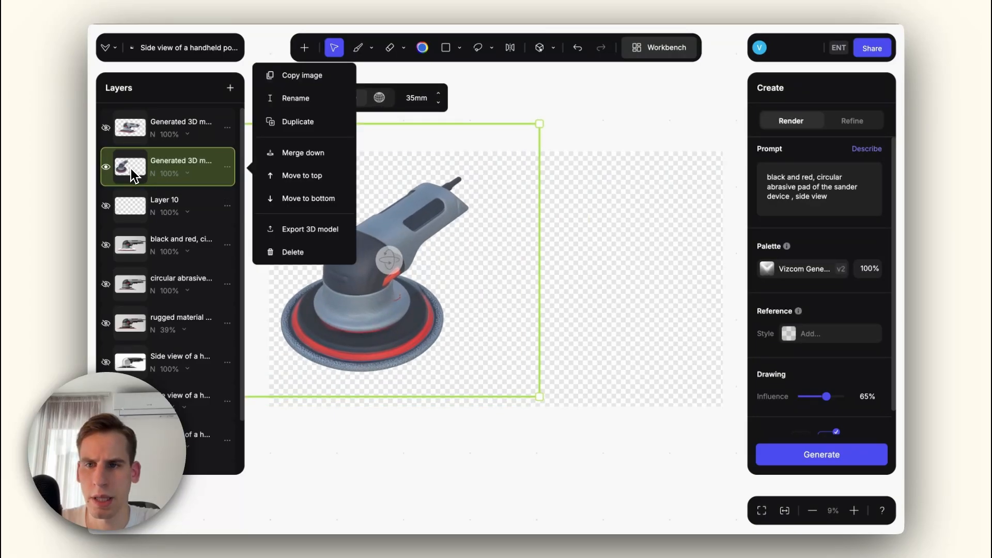
{"action": "left_click", "coordinate": [296, 123]}
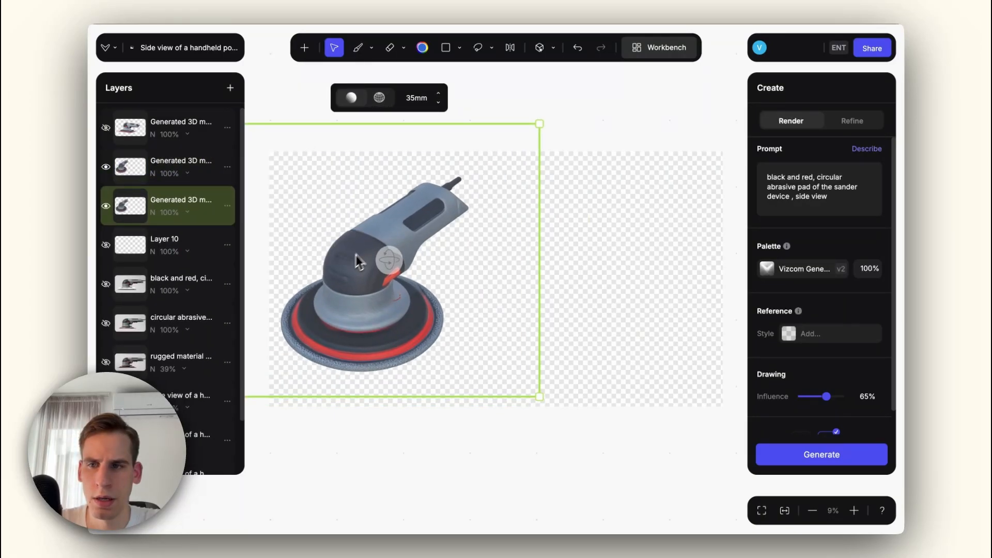
{"action": "right_click", "coordinate": [143, 171]}
{"action": "left_click_drag", "start_coordinate": [346, 288], "coordinate": [561, 288]}
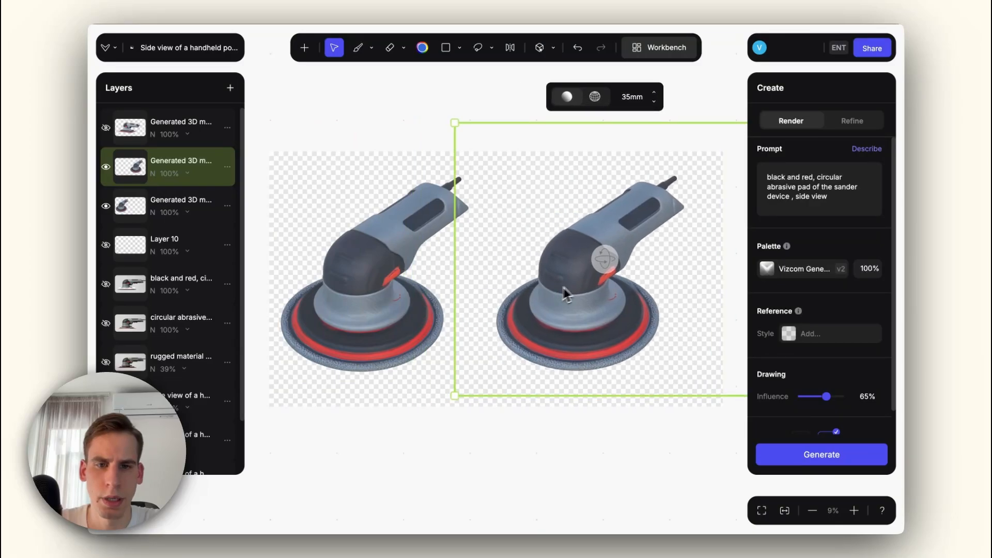
Rotate the copied 3D model to a side view with its handle facing the original, enlarge it slightly, and lower it a little.
{"action": "left_click_drag", "start_coordinate": [603, 260], "coordinate": [732, 230]}
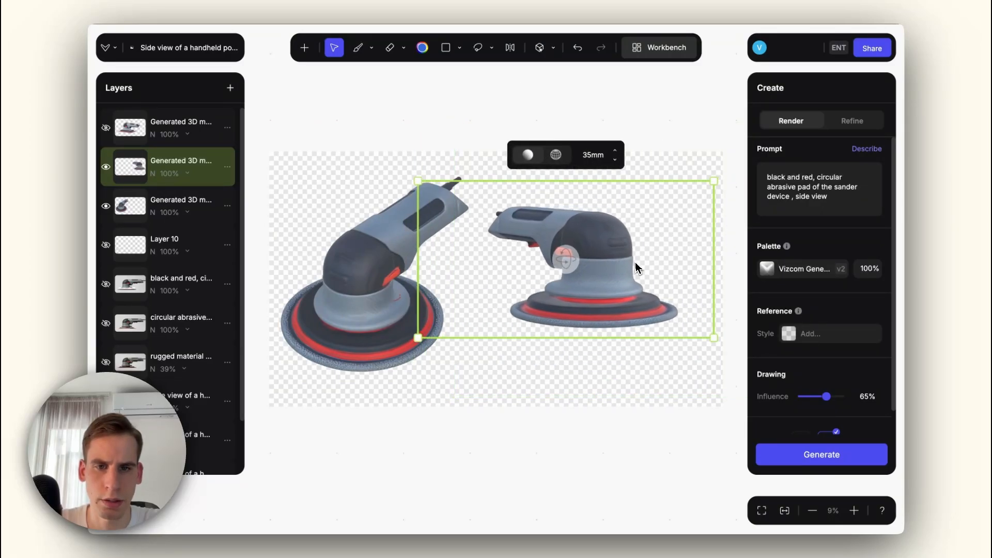
{"action": "left_click_drag", "start_coordinate": [567, 260], "coordinate": [643, 283]}
{"action": "left_click_drag", "start_coordinate": [427, 206], "coordinate": [410, 197]}
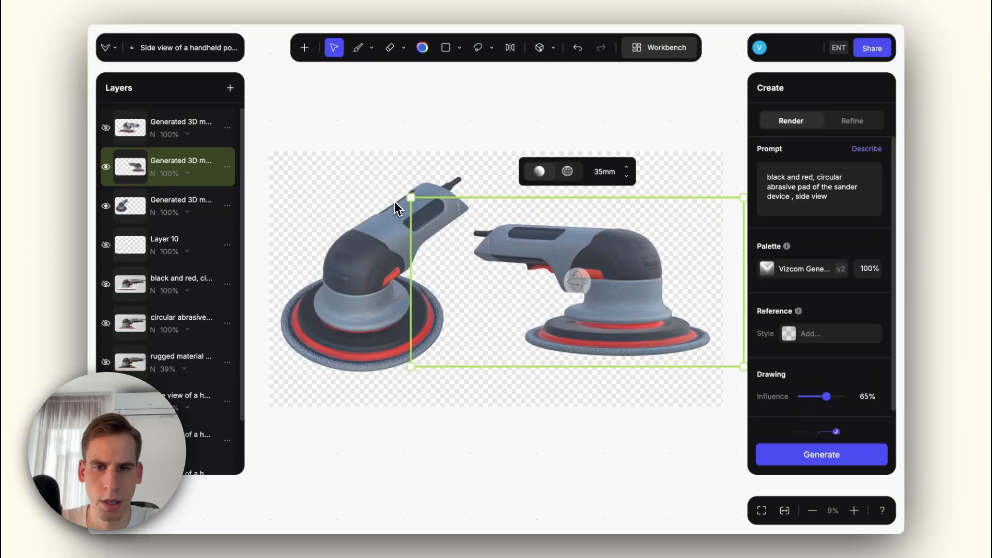
{"action": "left_click_drag", "start_coordinate": [565, 241], "coordinate": [561, 256]}
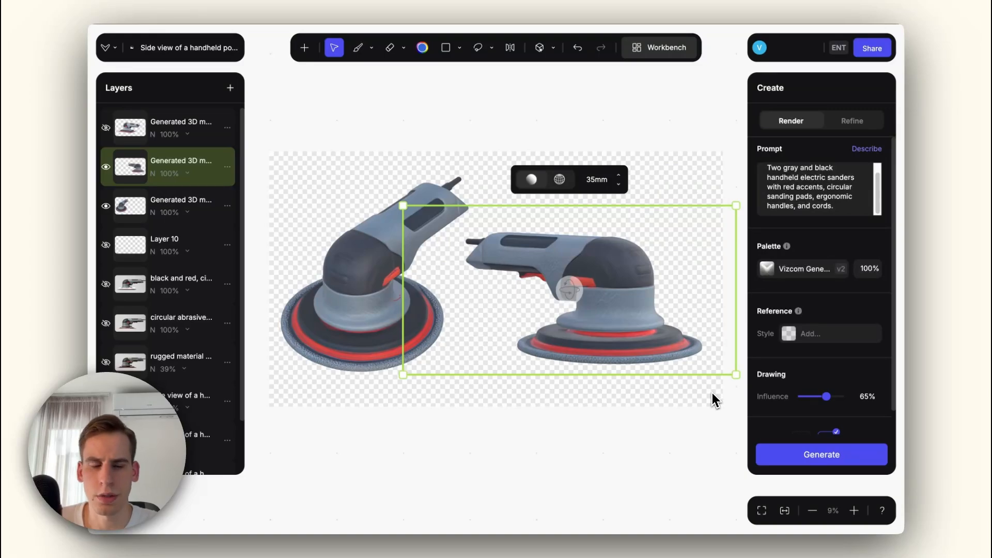
Generate renders of the two sander views from an automatic prompt description with the drawing influence at 90%.
{"action": "left_click_drag", "start_coordinate": [826, 396], "coordinate": [835, 396]}
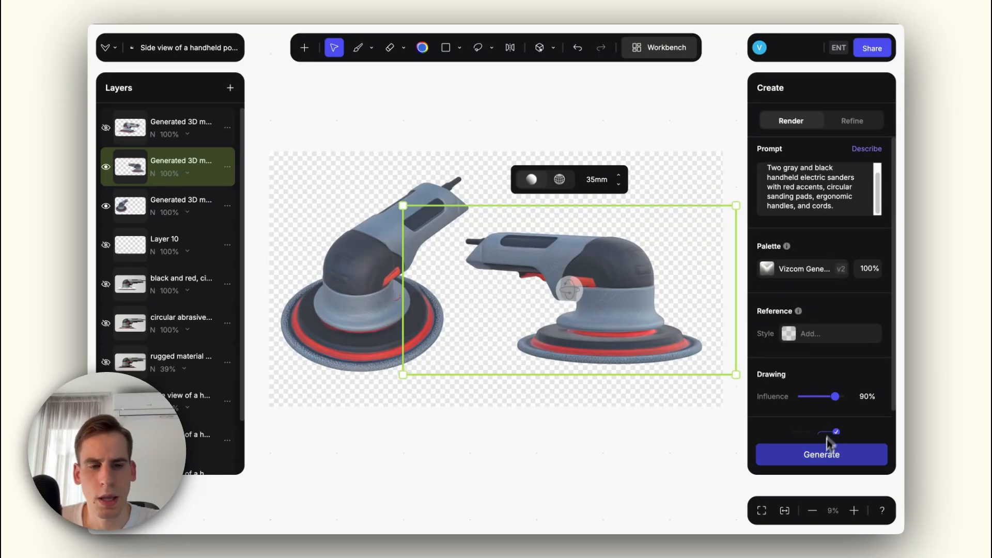
{"action": "left_click", "coordinate": [821, 466]}
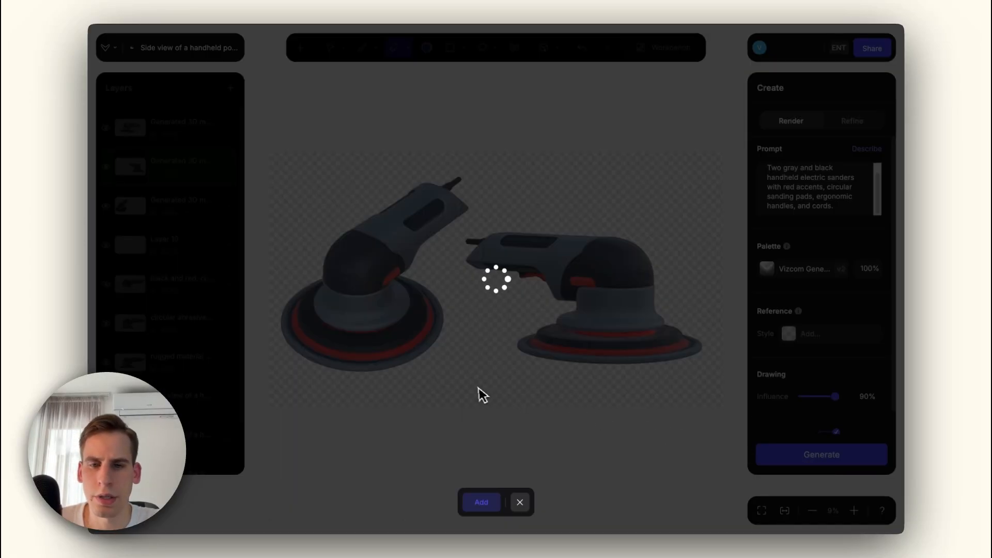
{"action": "scroll", "coordinate": [472, 362], "scroll_direction": "up", "scroll_amount": 3}
{"action": "scroll", "coordinate": [485, 339], "scroll_direction": "down", "scroll_amount": 2}
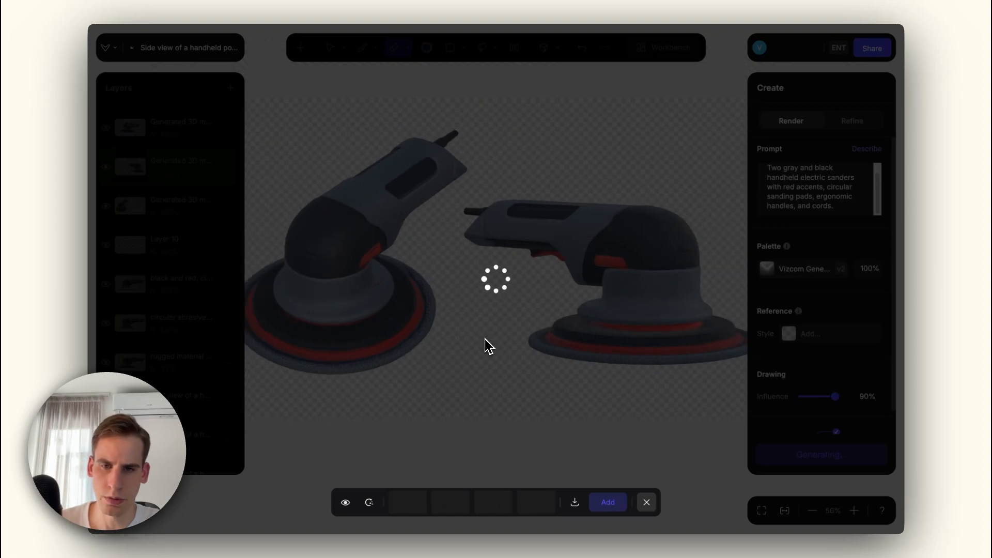
{"action": "scroll", "coordinate": [484, 339], "scroll_direction": "down", "scroll_amount": 2}
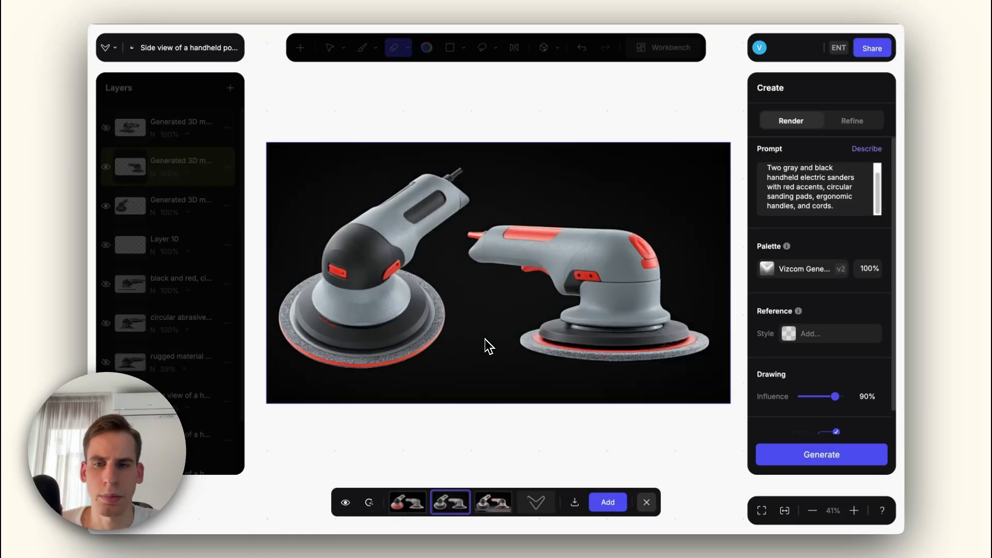
Compare the generated two-sander renders with one another and with the source 3D models.
{"action": "key", "text": "Right"}
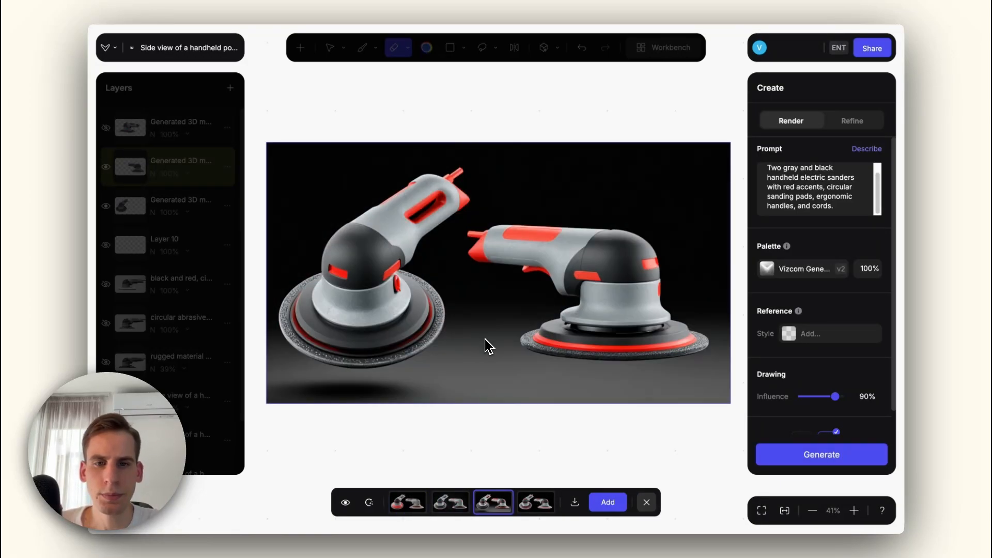
{"action": "key", "text": "Right"}
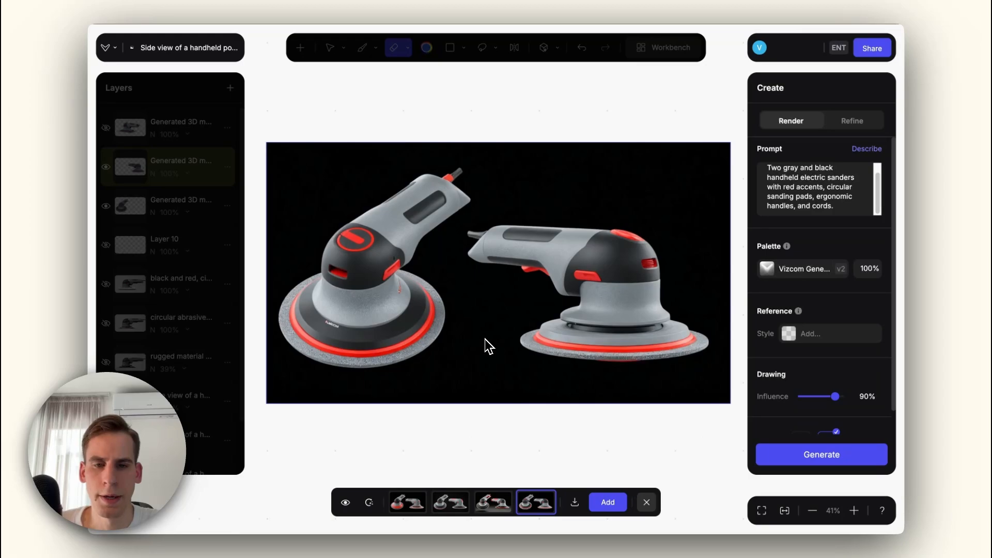
{"action": "key", "text": "Left"}
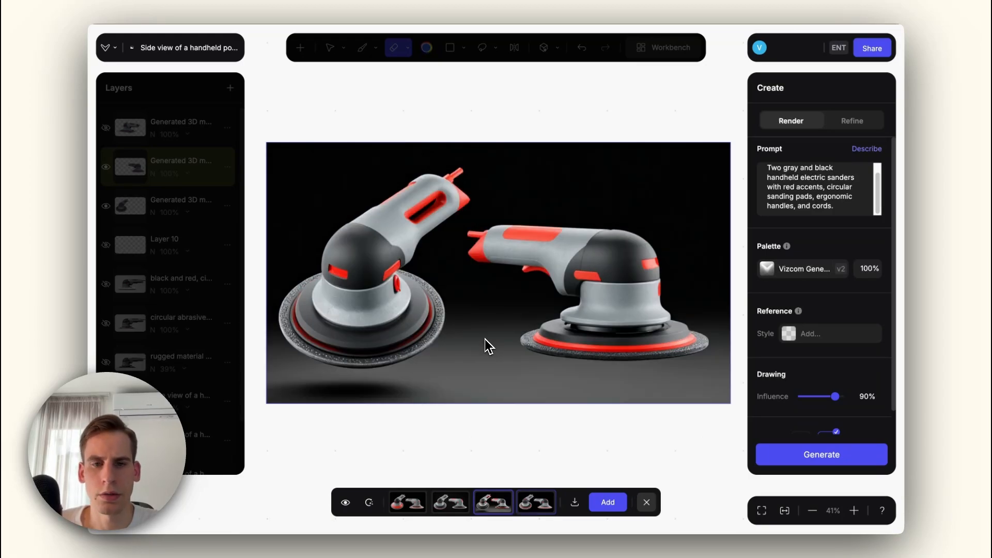
{"action": "key", "text": "Right"}
{"action": "left_click", "coordinate": [342, 508]}
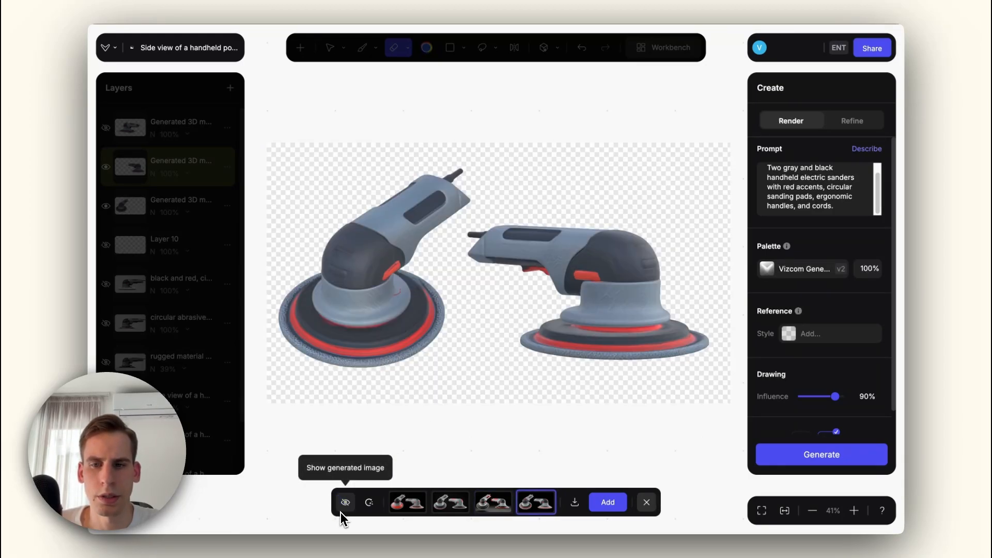
{"action": "left_click", "coordinate": [341, 511]}
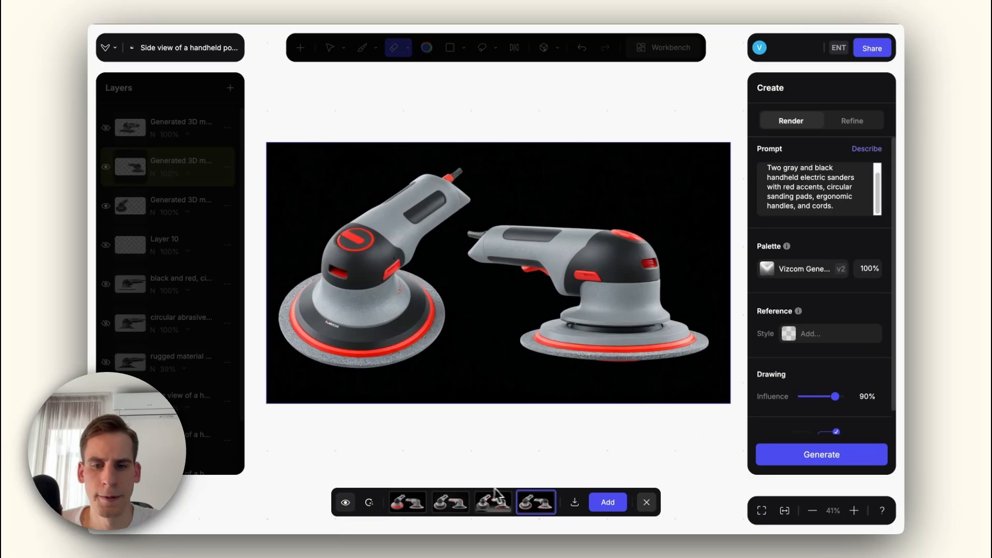
{"action": "left_click", "coordinate": [497, 503]}
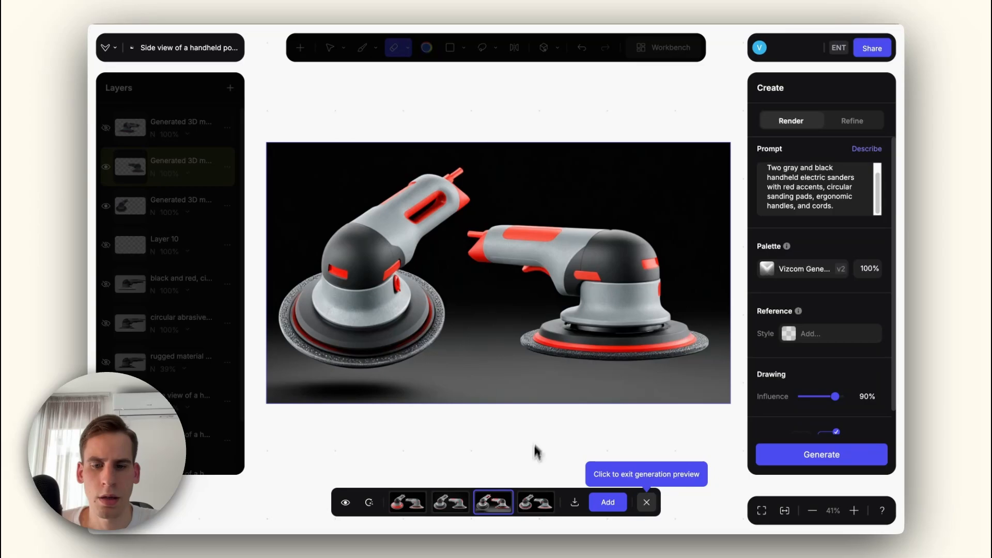
{"action": "left_click", "coordinate": [449, 502]}
{"action": "left_click", "coordinate": [420, 504]}
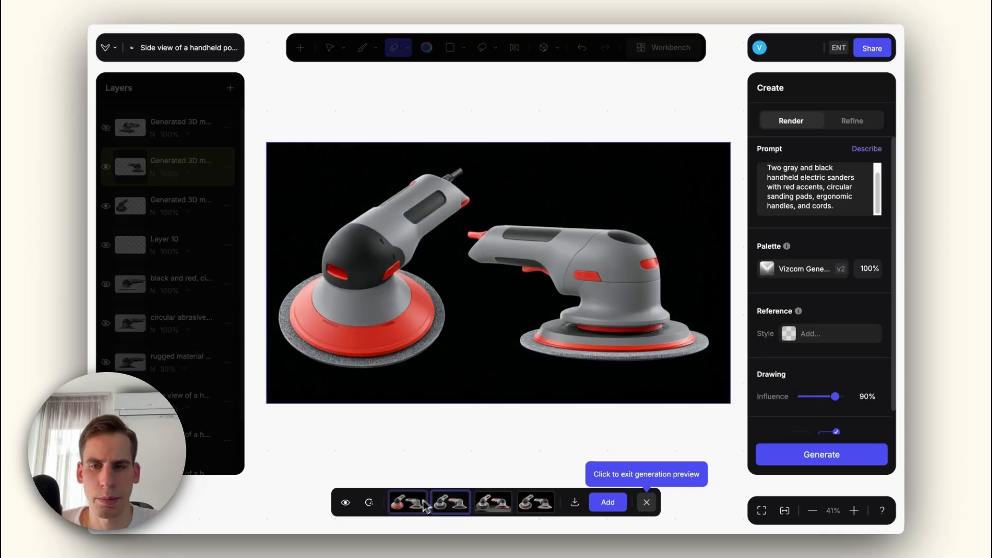
{"action": "left_click", "coordinate": [491, 506]}
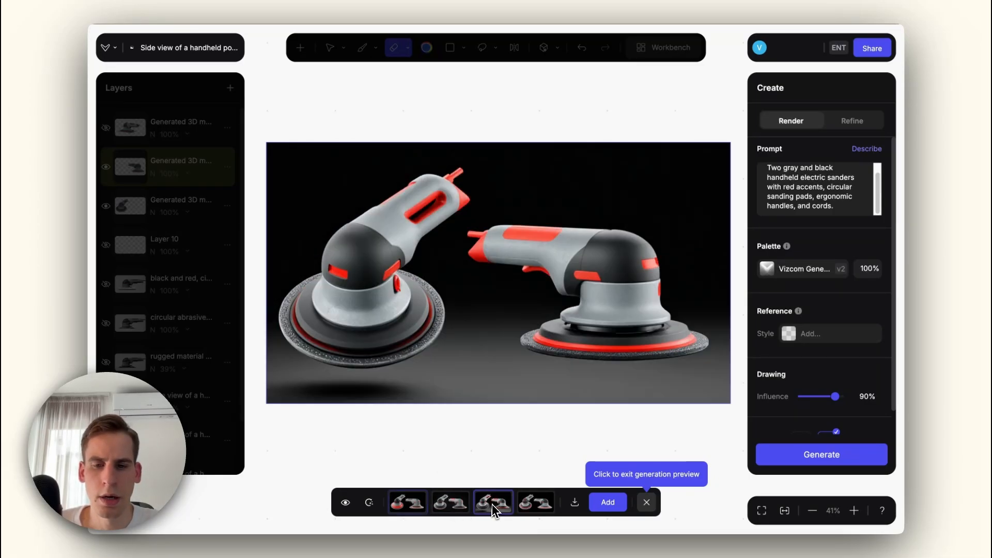
Add the fourth generated render, with the round red emblem on the sander's head, as a layer and exit the preview.
{"action": "left_click", "coordinate": [535, 506]}
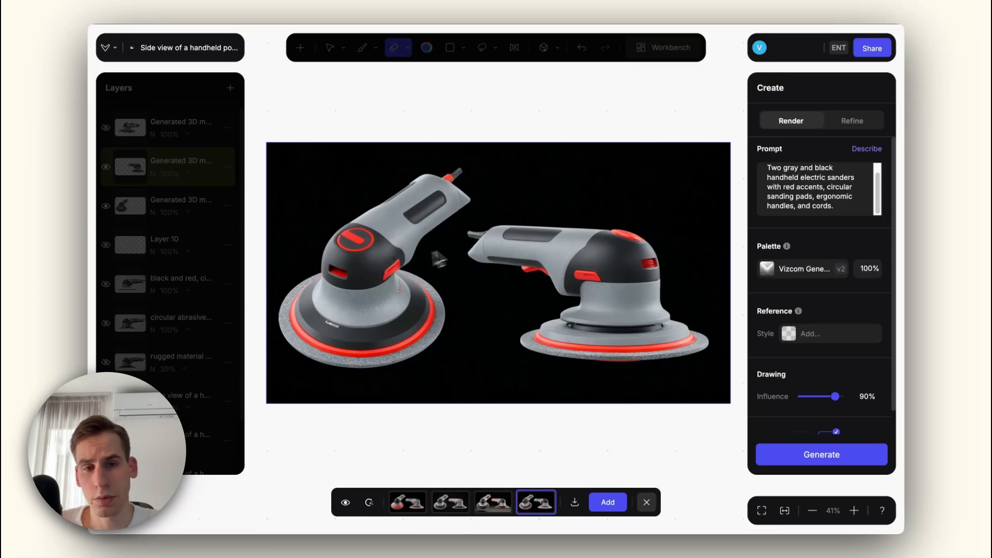
{"action": "left_click", "coordinate": [608, 502]}
{"action": "left_click", "coordinate": [646, 502]}
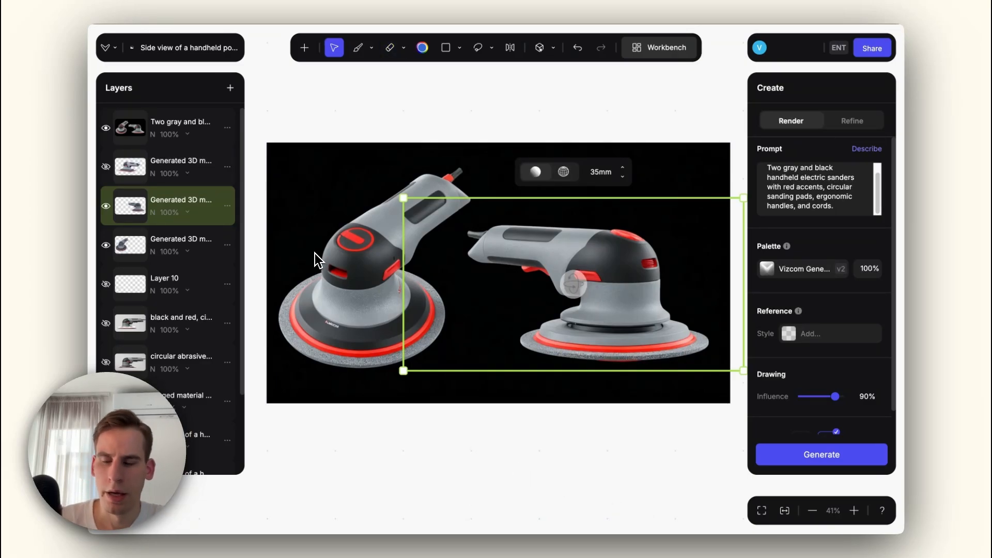
Show only the copied 3D model, centre and enlarge it at a 13 mm focal length, and rotate it so the handle and cord point right.
{"action": "left_click", "coordinate": [107, 206], "text": "alt"}
{"action": "left_click_drag", "start_coordinate": [572, 284], "coordinate": [352, 305]}
{"action": "left_click_drag", "start_coordinate": [547, 248], "coordinate": [485, 247]}
{"action": "left_click_drag", "start_coordinate": [505, 279], "coordinate": [490, 290]}
{"action": "left_click_drag", "start_coordinate": [559, 110], "coordinate": [579, 73]}
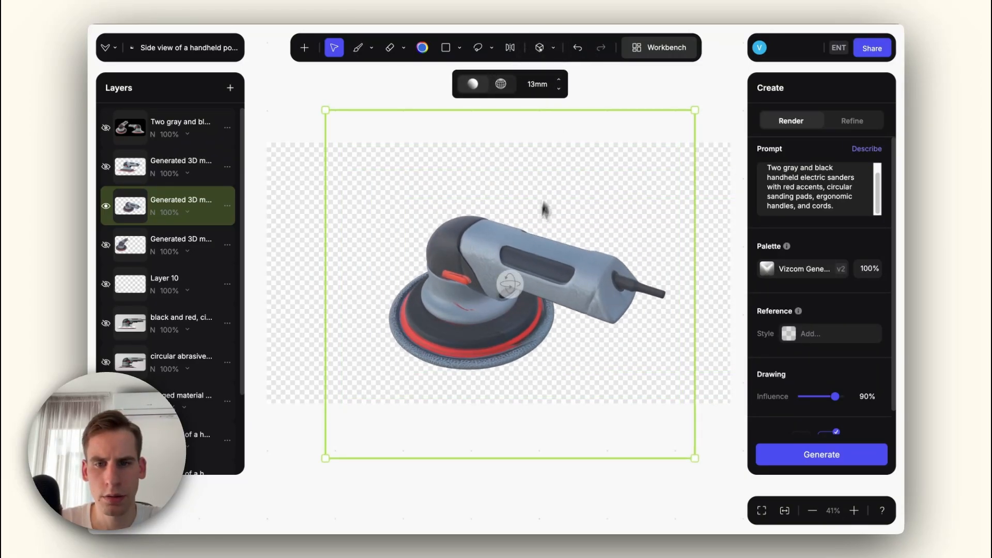
{"action": "left_click_drag", "start_coordinate": [545, 210], "coordinate": [527, 263]}
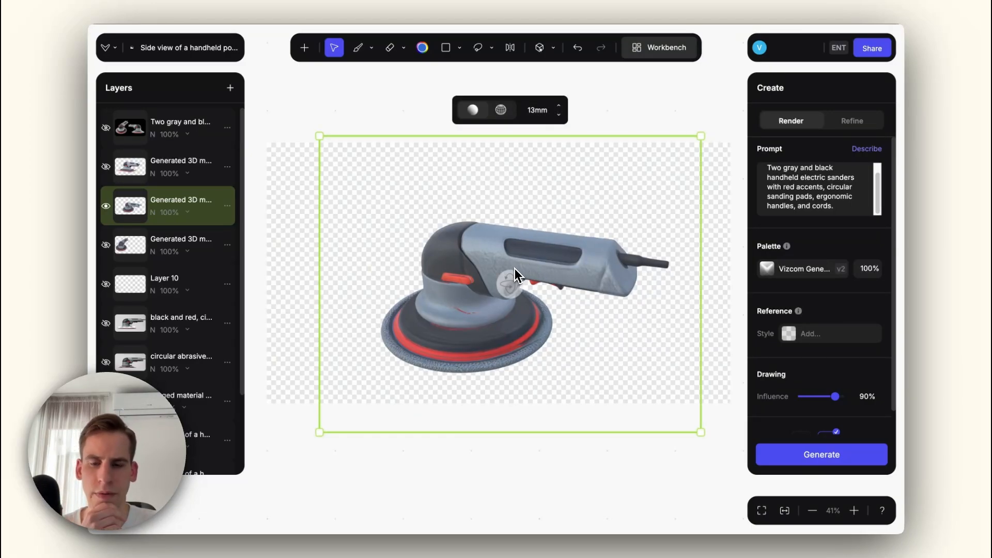
Add a blank layer directly beneath the visible sander 3D model and switch to the Brush, undoing the test stroke.
{"action": "key", "text": "e"}
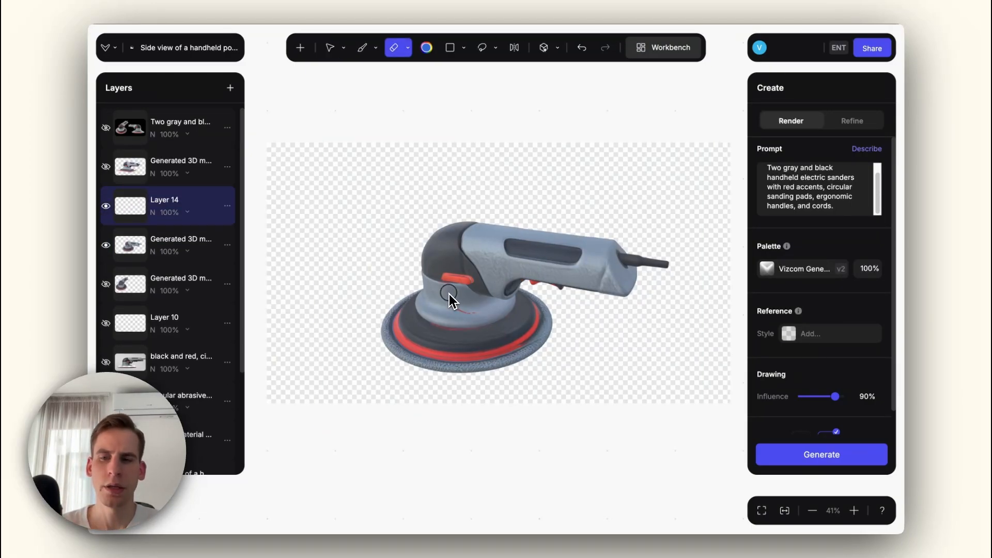
{"action": "left_click_drag", "start_coordinate": [133, 209], "coordinate": [133, 259]}
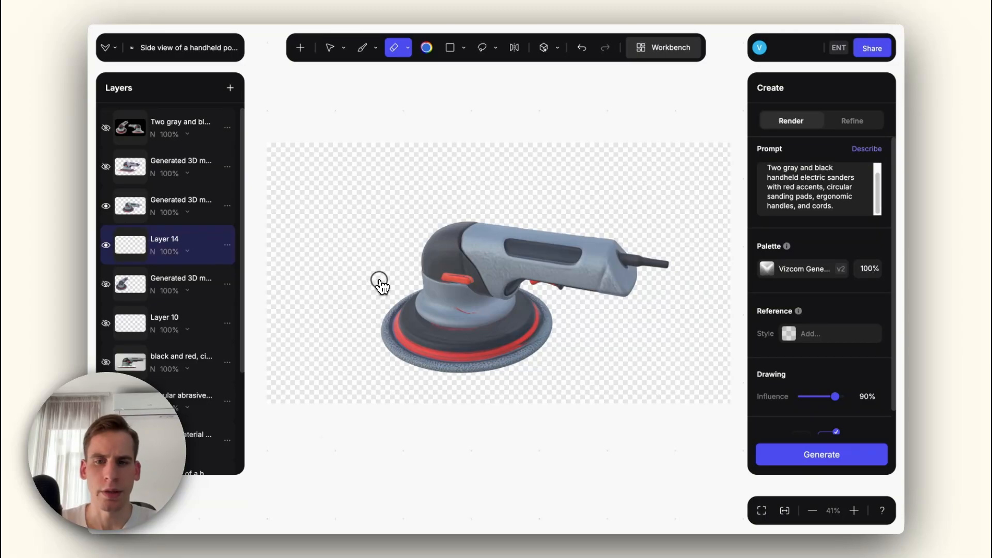
{"action": "key", "text": "b"}
{"action": "left_click_drag", "start_coordinate": [300, 391], "coordinate": [371, 335]}
{"action": "key", "text": "ctrl+z"}
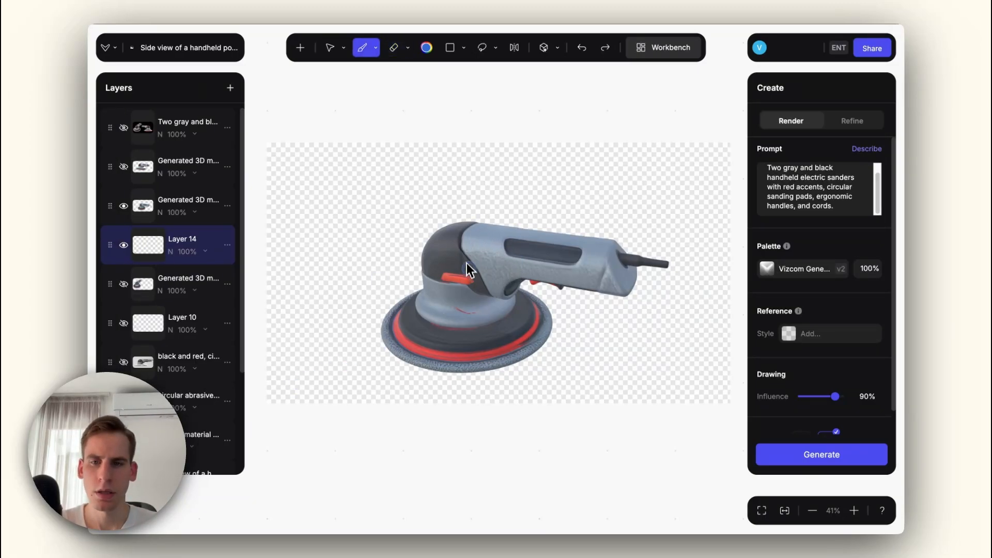
Set the brush colour to dark brown 54351b.
{"action": "scroll", "coordinate": [467, 262], "scroll_direction": "down", "scroll_amount": 2}
{"action": "left_click", "coordinate": [426, 47]}
{"action": "left_click", "coordinate": [382, 171]}
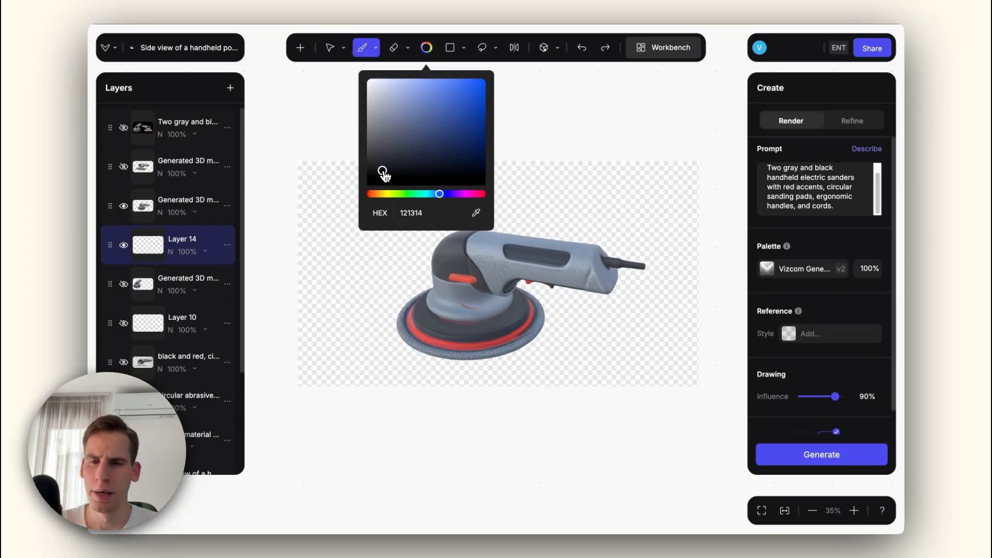
{"action": "left_click", "coordinate": [380, 193]}
{"action": "left_click", "coordinate": [439, 146]}
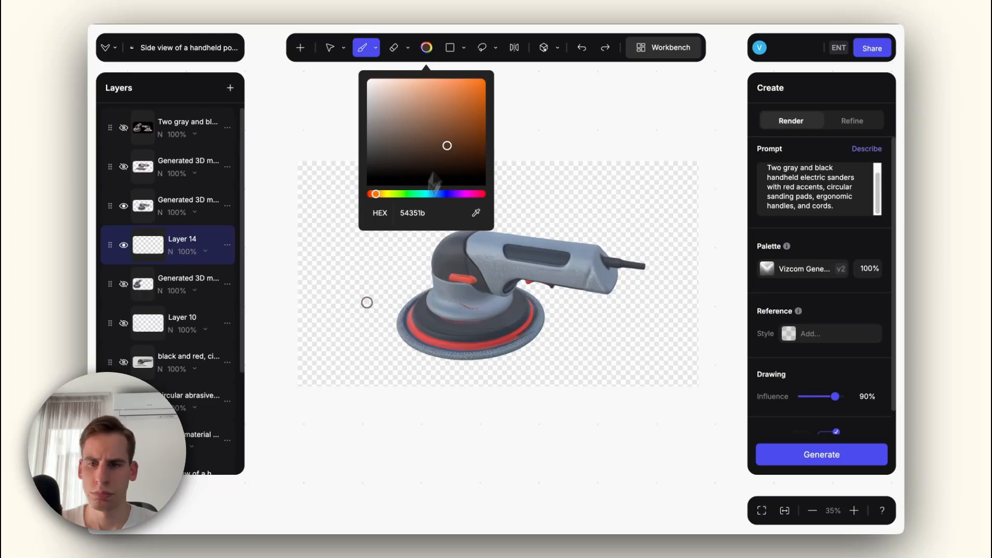
Enlarge the brush and paint a broad diagonal brown surface behind and beneath the sander on the new layer.
{"action": "left_click_drag", "start_coordinate": [301, 383], "coordinate": [516, 250]}
{"action": "key", "text": "ctrl+z"}
{"action": "left_click_drag", "start_coordinate": [417, 257], "coordinate": [488, 255]}
{"action": "left_click_drag", "start_coordinate": [303, 392], "coordinate": [691, 145]}
{"action": "left_click_drag", "start_coordinate": [323, 346], "coordinate": [640, 150]}
{"action": "left_click_drag", "start_coordinate": [301, 336], "coordinate": [677, 115]}
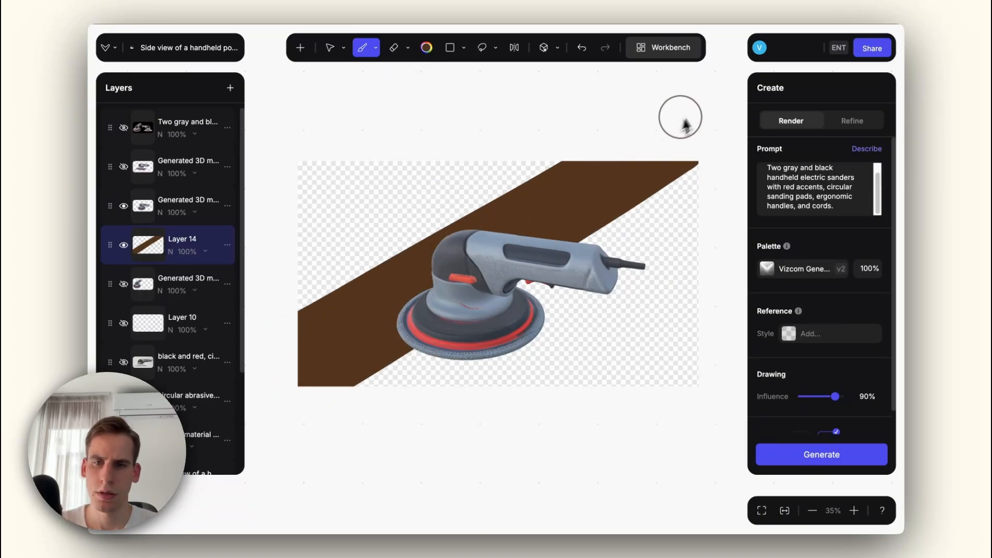
{"action": "left_click_drag", "start_coordinate": [380, 365], "coordinate": [397, 372]}
{"action": "mouse_move", "coordinate": [378, 381]}
{"action": "left_mouse_down"}
{"action": "mouse_move", "coordinate": [539, 278]}
{"action": "mouse_move", "coordinate": [460, 403]}
{"action": "mouse_move", "coordinate": [560, 372]}
{"action": "left_mouse_up"}
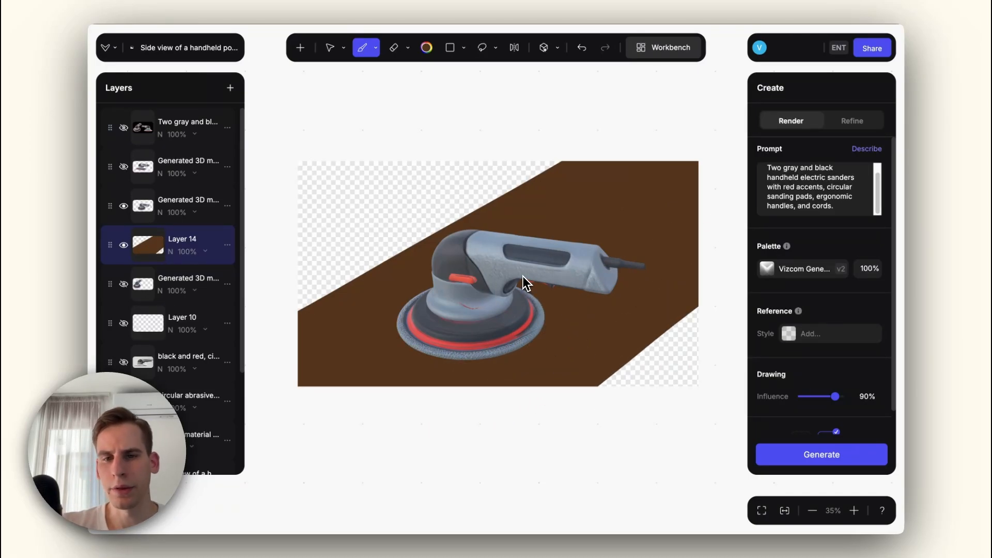
Insert a hand 3D model from the built-in model library.
{"action": "left_click", "coordinate": [300, 47]}
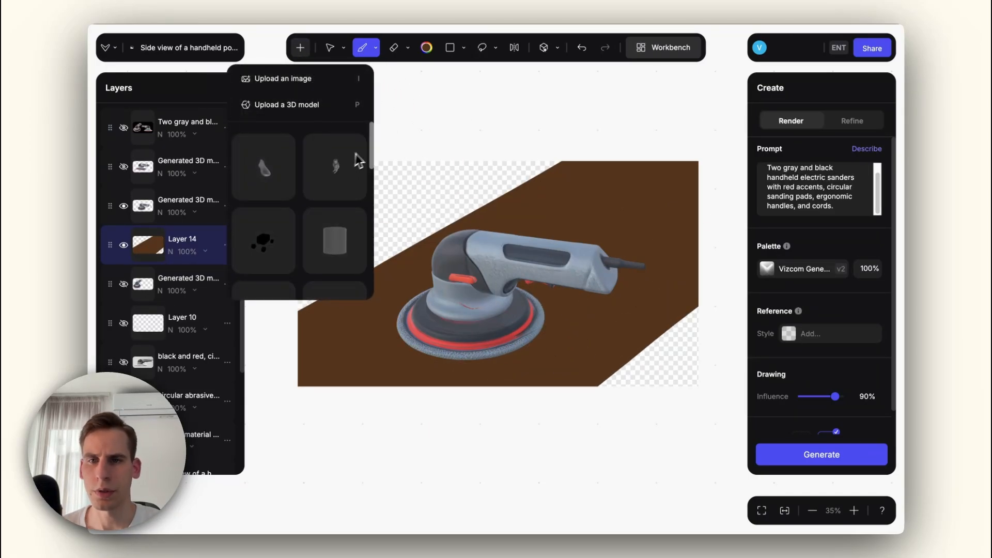
{"action": "scroll", "coordinate": [357, 196], "scroll_direction": "down", "scroll_amount": 5}
{"action": "left_click", "coordinate": [356, 271]}
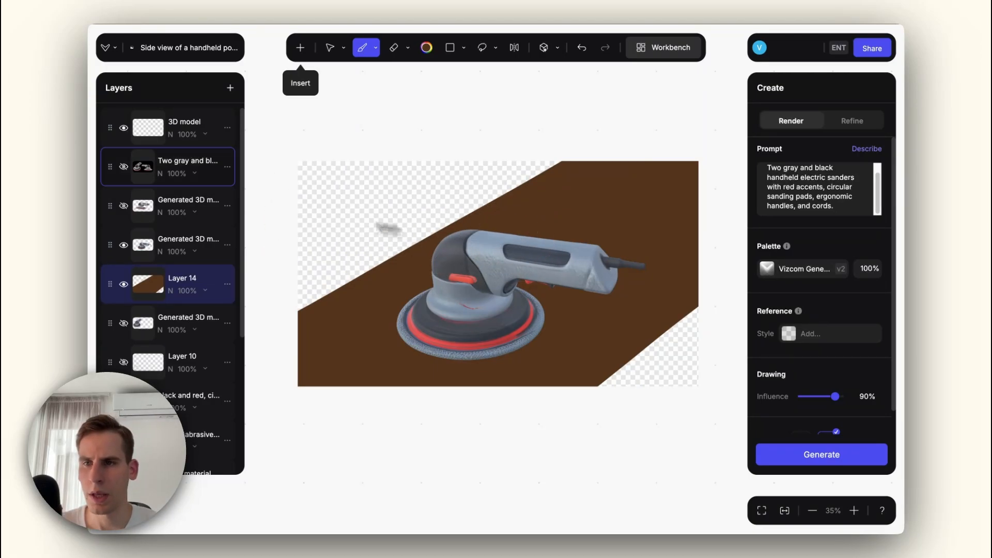
Rotate and enlarge the hand 3D model and lay it over the sander's head and handle as if gripping it.
{"action": "right_click", "coordinate": [156, 140]}
{"action": "left_click_drag", "start_coordinate": [498, 272], "coordinate": [264, 275]}
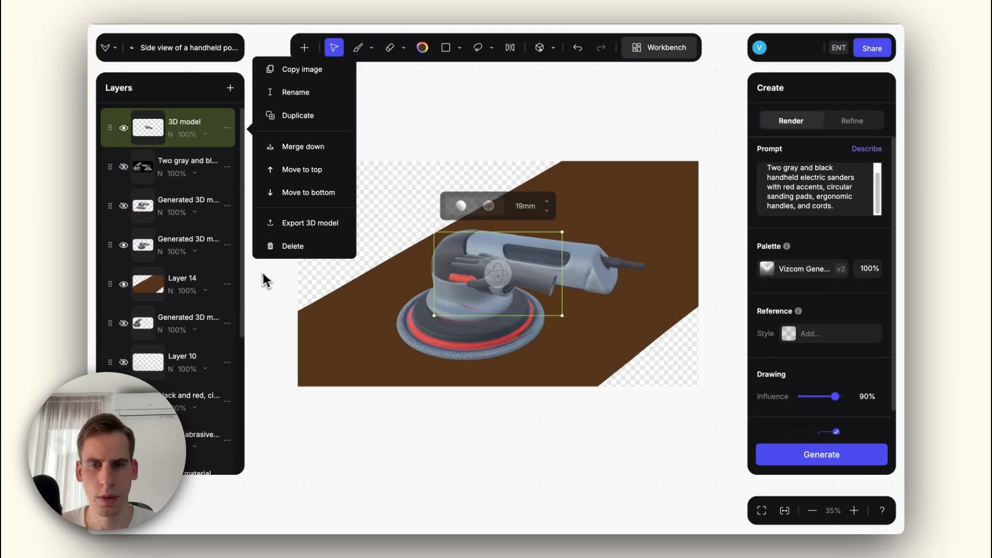
{"action": "left_click_drag", "start_coordinate": [525, 204], "coordinate": [646, 213]}
{"action": "left_click_drag", "start_coordinate": [546, 266], "coordinate": [603, 244]}
{"action": "key", "text": "Escape"}
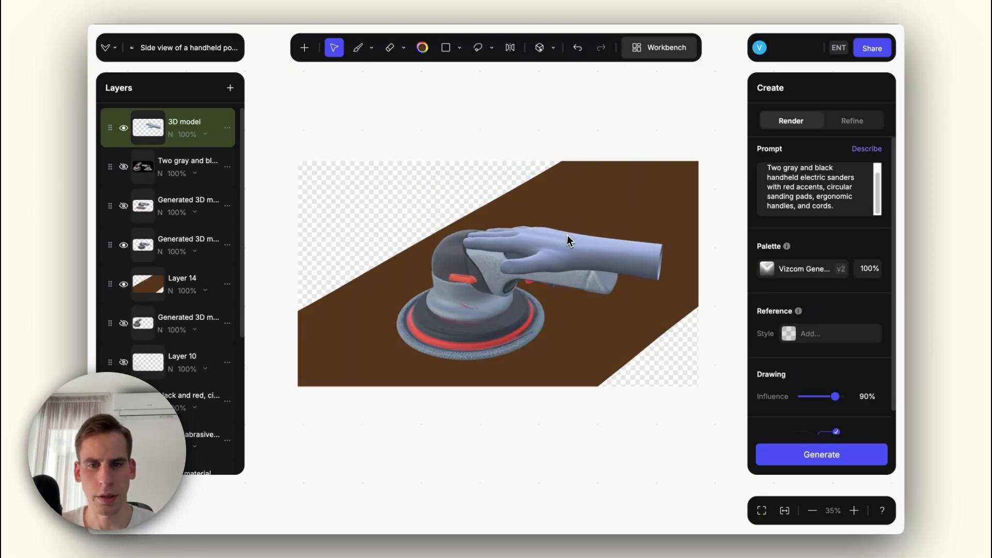
Adjust the hand 3D model's size and tilt over the sander and set its focal length to 38mm.
{"action": "left_click", "coordinate": [566, 234]}
{"action": "mouse_move", "coordinate": [675, 194]}
{"action": "left_mouse_down"}
{"action": "mouse_move", "coordinate": [696, 187]}
{"action": "mouse_move", "coordinate": [686, 193]}
{"action": "left_mouse_up"}
{"action": "left_click_drag", "start_coordinate": [556, 257], "coordinate": [560, 267]}
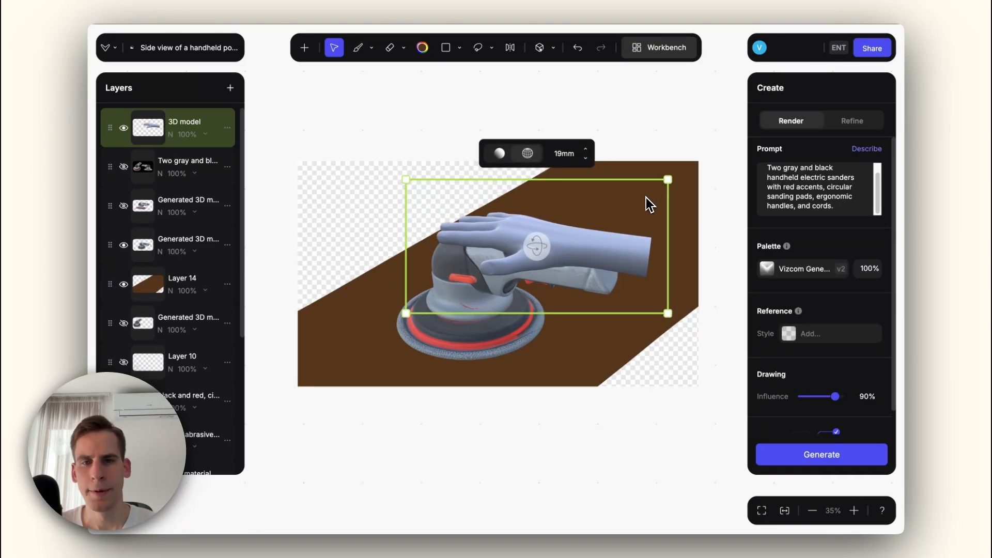
{"action": "left_click_drag", "start_coordinate": [585, 154], "coordinate": [587, 155]}
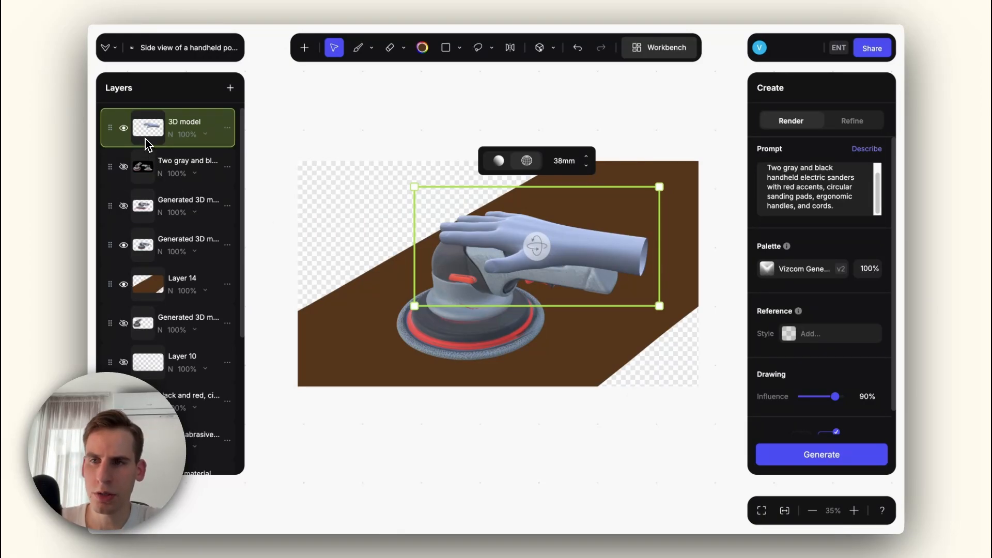
Copy the hand 3D model and paste it as a flat image layer, hiding the original 3D model layer.
{"action": "key", "text": "super+c"}
{"action": "key", "text": "super+v"}
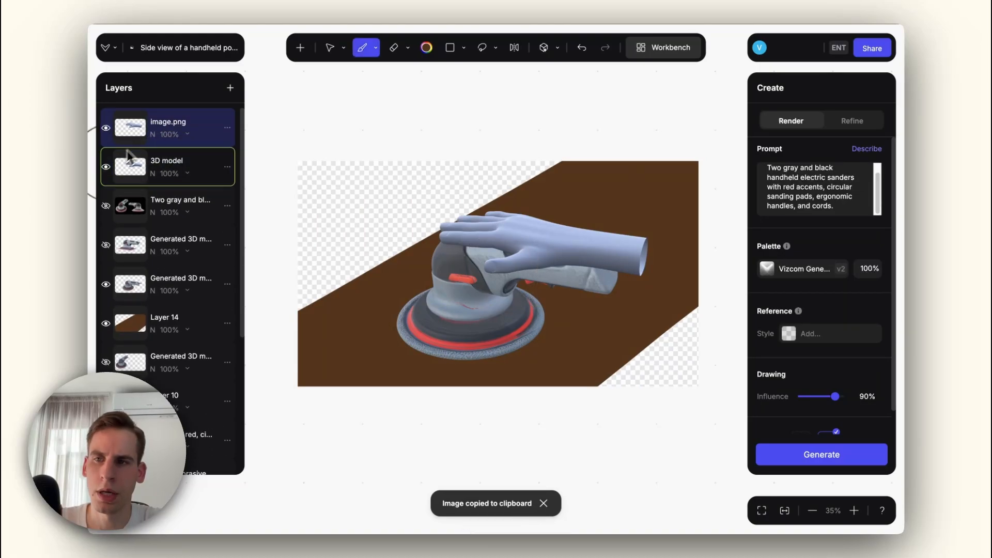
{"action": "right_click", "coordinate": [133, 134]}
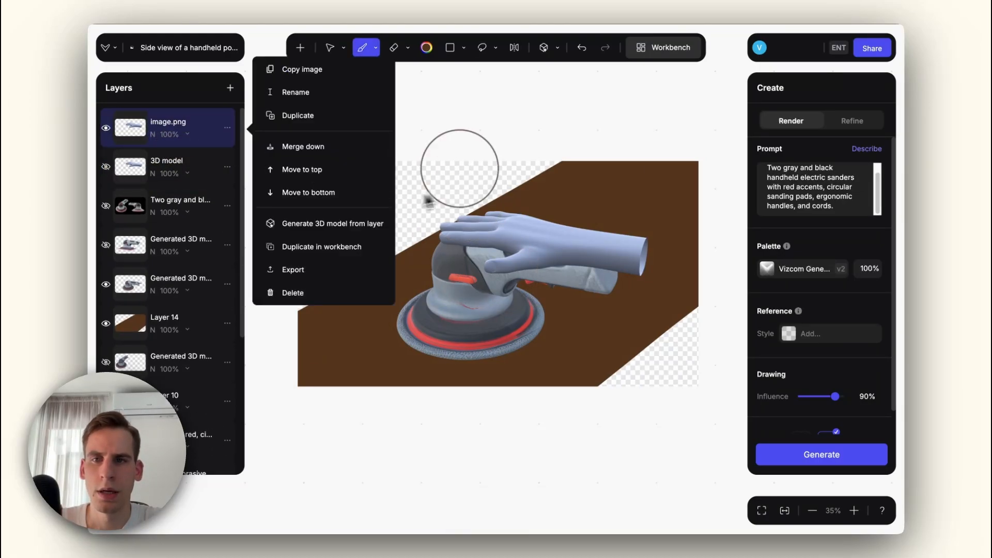
Rotate the pasted hand image counterclockwise and shift it so the palm and fingers rest on the sander's head.
{"action": "left_click", "coordinate": [330, 47]}
{"action": "left_click_drag", "start_coordinate": [661, 211], "coordinate": [656, 190]}
{"action": "left_click_drag", "start_coordinate": [624, 248], "coordinate": [620, 245]}
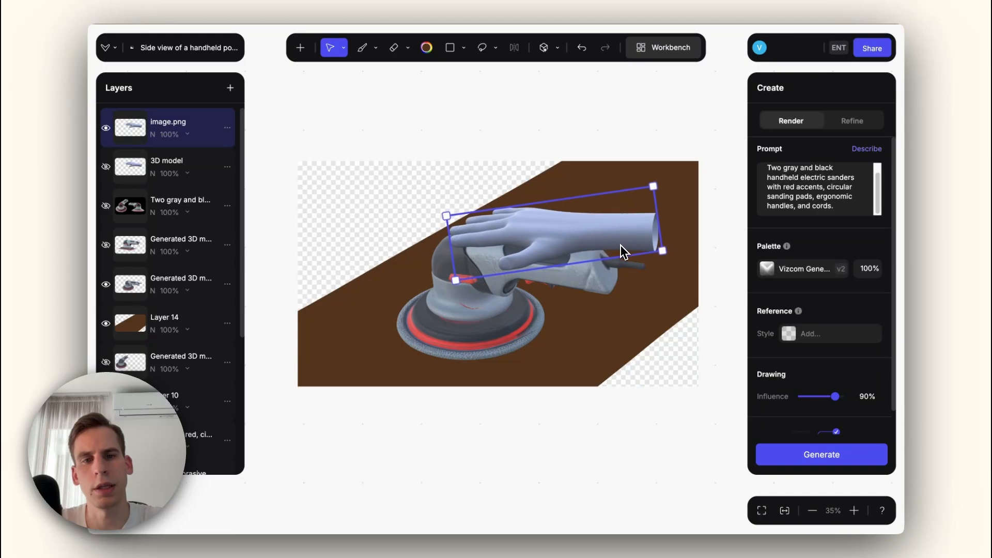
{"action": "left_click_drag", "start_coordinate": [657, 178], "coordinate": [652, 171]}
{"action": "left_click_drag", "start_coordinate": [615, 223], "coordinate": [602, 225]}
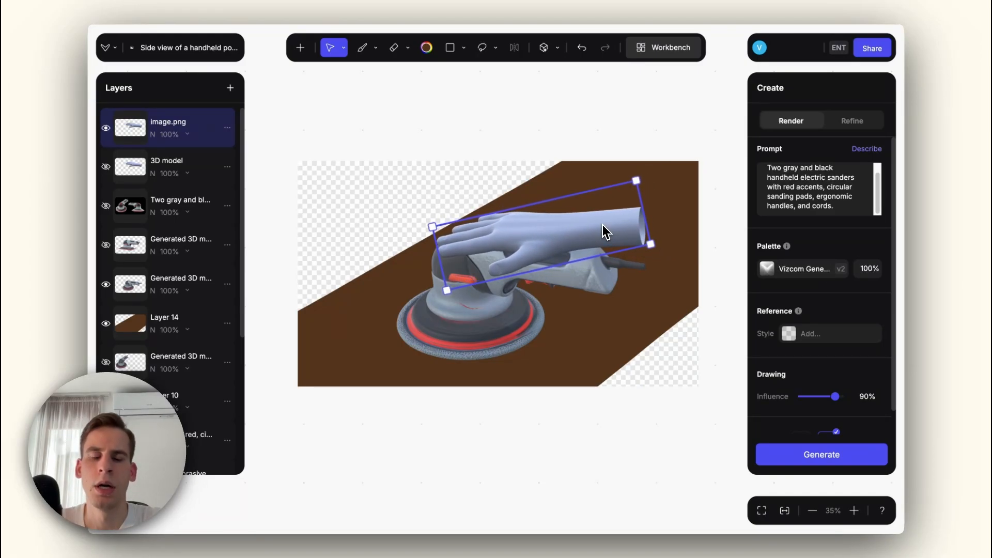
Paint a filled teal sleeve from the wrist to the canvas's edge on a new layer with a 111px brush.
{"action": "key", "text": "b"}
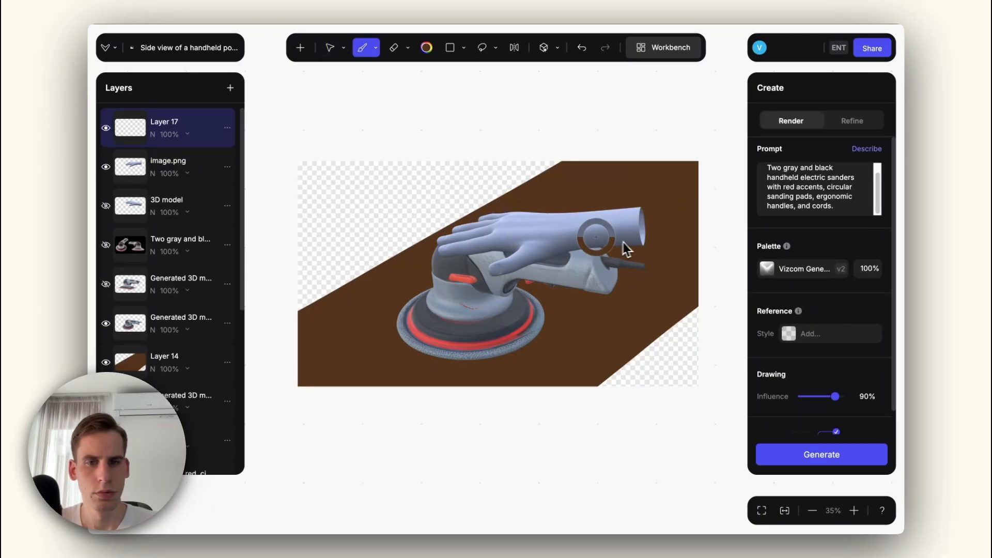
{"action": "left_click", "coordinate": [426, 47]}
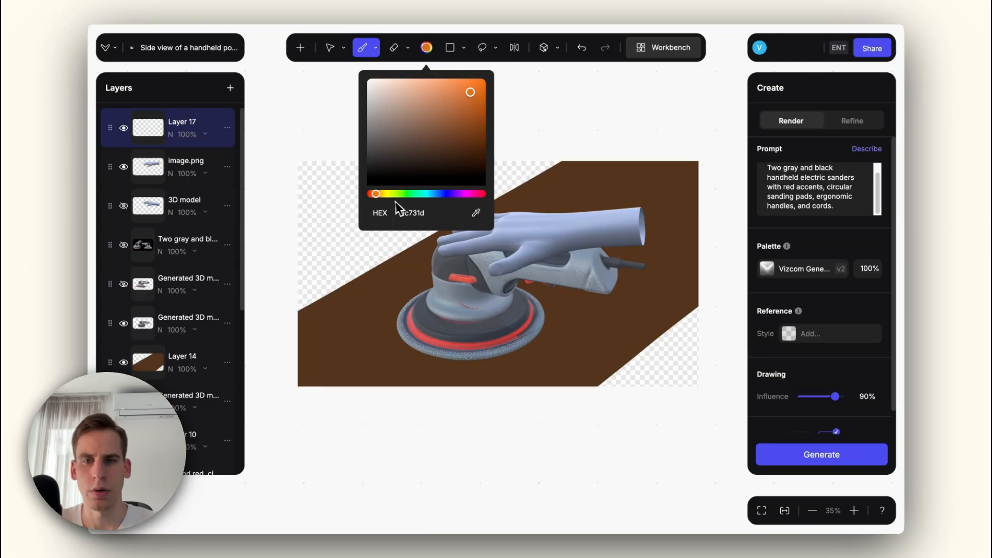
{"action": "left_click", "coordinate": [399, 195]}
{"action": "left_click_drag", "start_coordinate": [436, 194], "coordinate": [431, 195]}
{"action": "left_click", "coordinate": [430, 114]}
{"action": "left_click", "coordinate": [376, 48]}
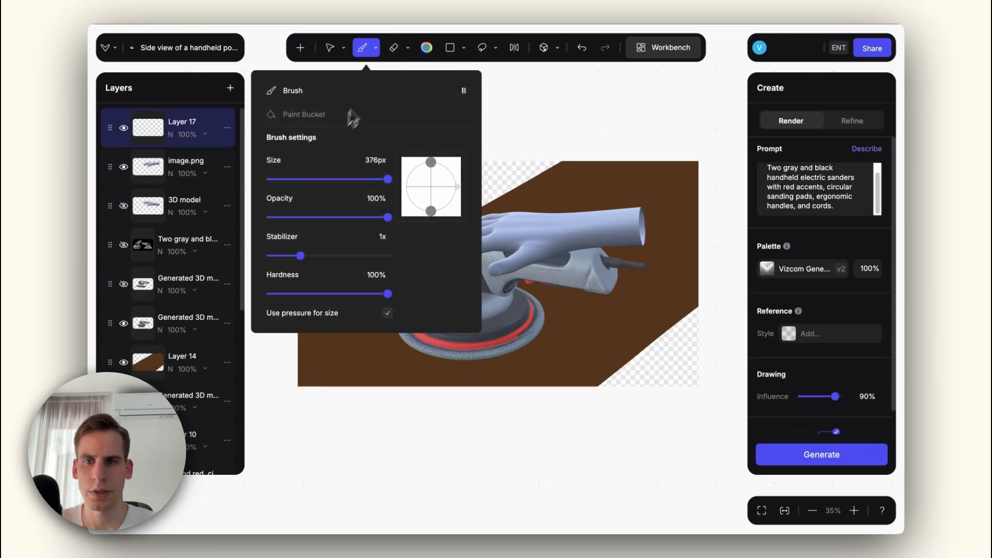
{"action": "left_click", "coordinate": [292, 180]}
{"action": "mouse_move", "coordinate": [569, 211]}
{"action": "left_mouse_down"}
{"action": "mouse_move", "coordinate": [567, 236]}
{"action": "mouse_move", "coordinate": [653, 266]}
{"action": "mouse_move", "coordinate": [733, 313]}
{"action": "mouse_move", "coordinate": [716, 204]}
{"action": "left_mouse_up"}
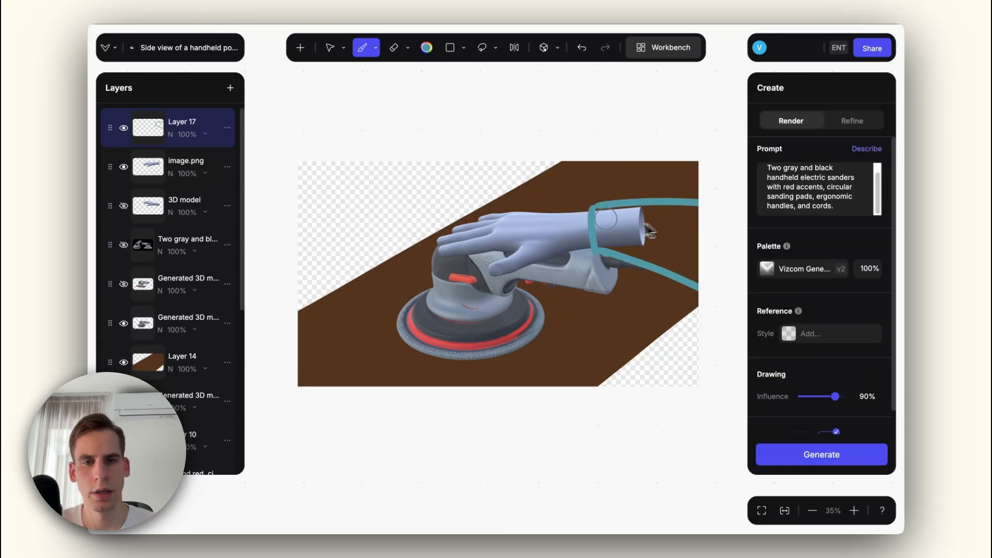
{"action": "left_click_drag", "start_coordinate": [604, 220], "coordinate": [705, 222]}
{"action": "mouse_move", "coordinate": [607, 240]}
{"action": "left_mouse_down"}
{"action": "mouse_move", "coordinate": [720, 288]}
{"action": "mouse_move", "coordinate": [611, 237]}
{"action": "mouse_move", "coordinate": [712, 250]}
{"action": "left_mouse_up"}
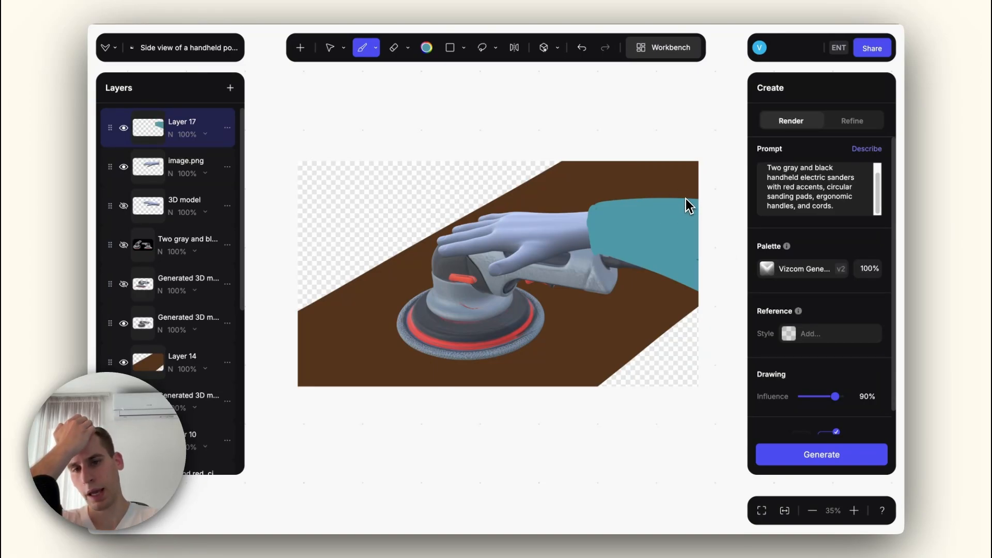
Auto-describe the canvas and edit the prompt to "Orbital sander in use, held by a hand wearing a blue glove, on a brown countertop".
{"action": "triple_click", "coordinate": [804, 209]}
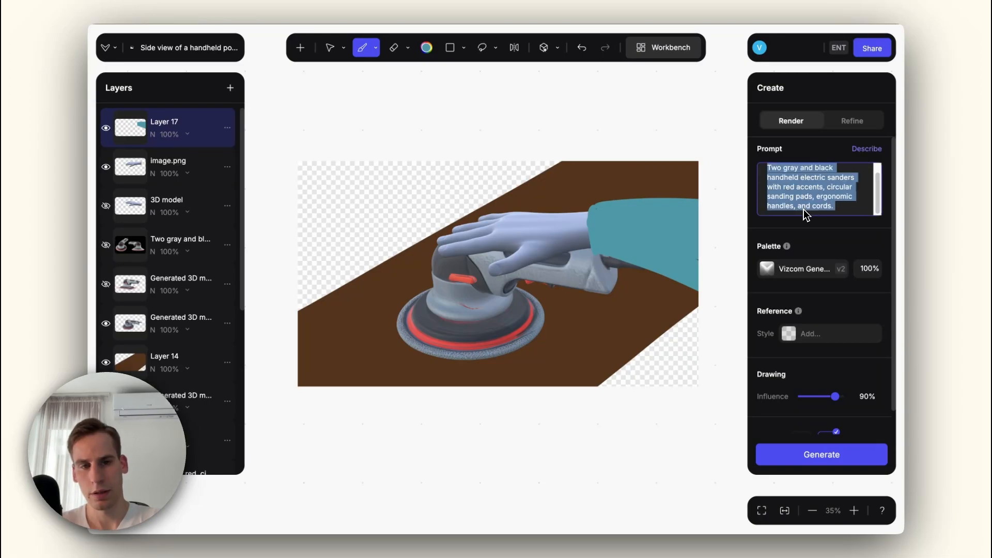
{"action": "left_click", "coordinate": [866, 148]}
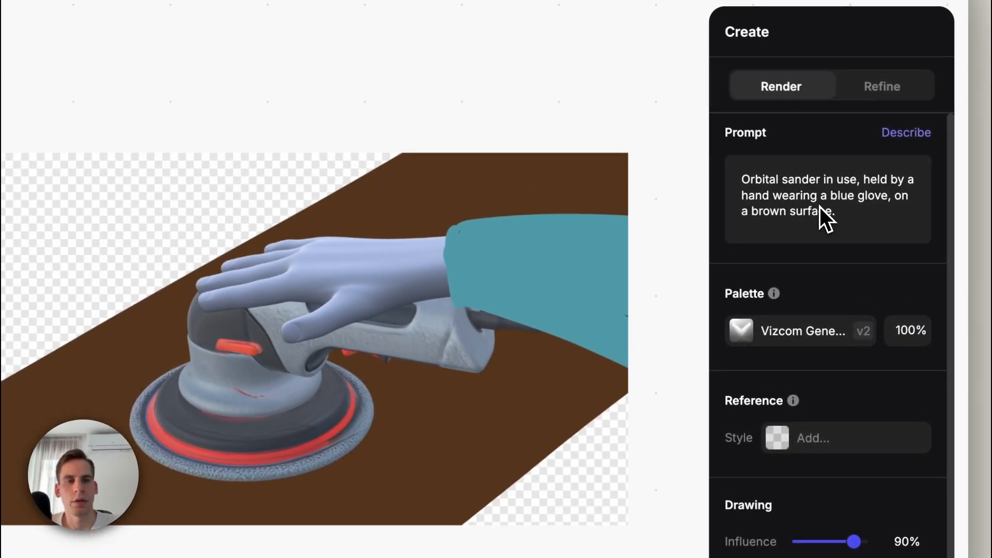
{"action": "left_click_drag", "start_coordinate": [888, 197], "coordinate": [838, 199]}
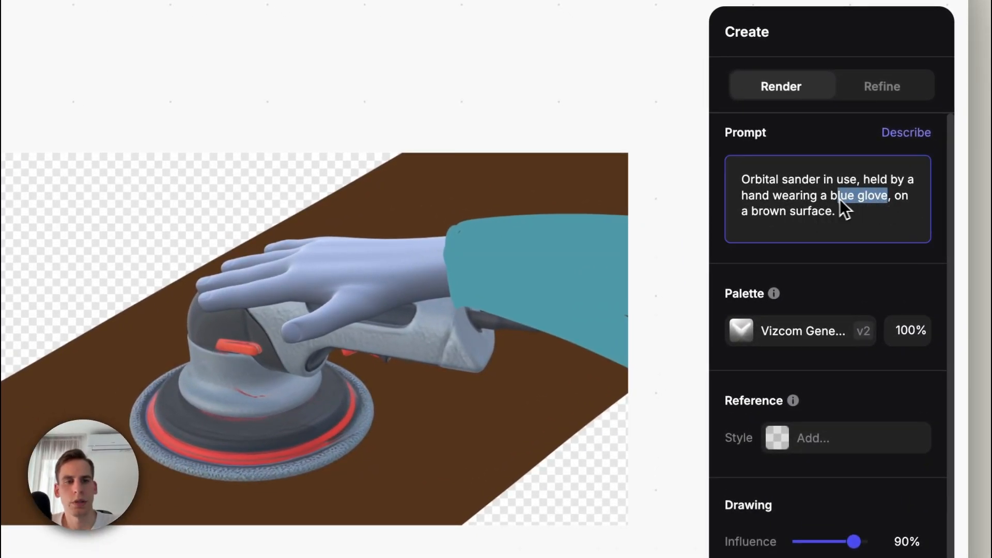
{"action": "left_click", "coordinate": [840, 206]}
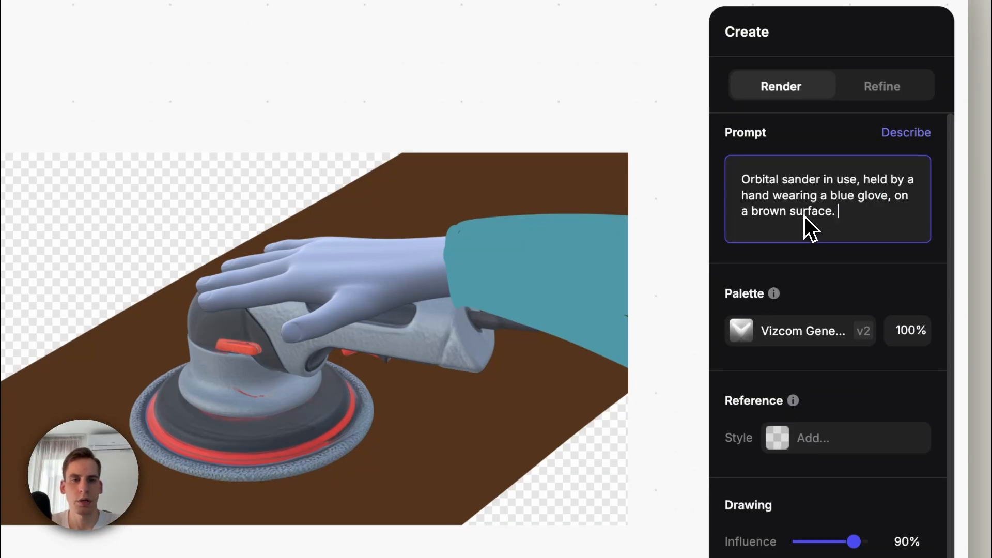
{"action": "left_click", "coordinate": [790, 212], "text": "shift"}
{"action": "type", "text": "ta"}
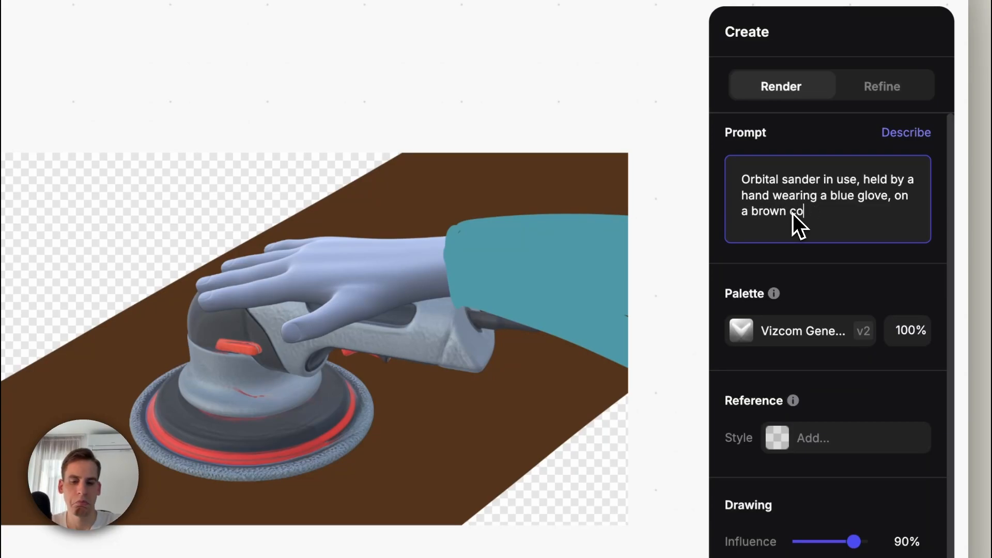
{"action": "type", "text": "untertop"}
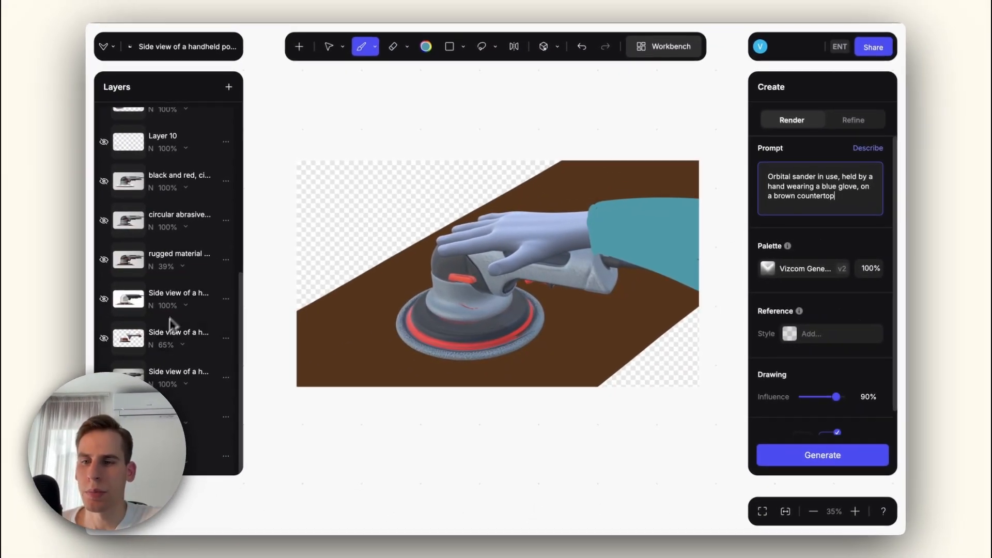
Add a new layer and fill it entirely with white using the Paint Bucket.
{"action": "scroll", "coordinate": [128, 223], "scroll_direction": "up", "scroll_amount": 2}
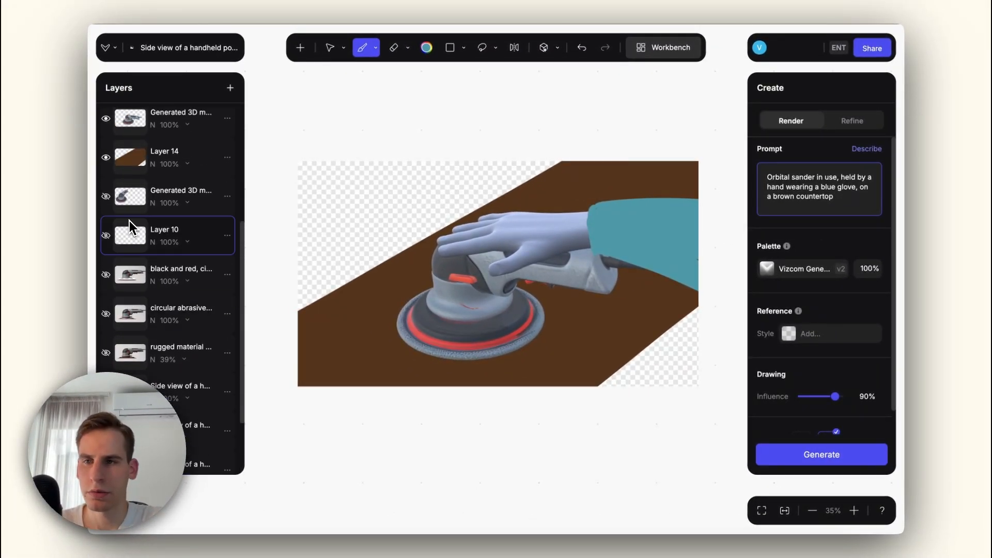
{"action": "scroll", "coordinate": [130, 221], "scroll_direction": "up", "scroll_amount": 4}
{"action": "right_click", "coordinate": [135, 205]}
{"action": "key", "text": "b"}
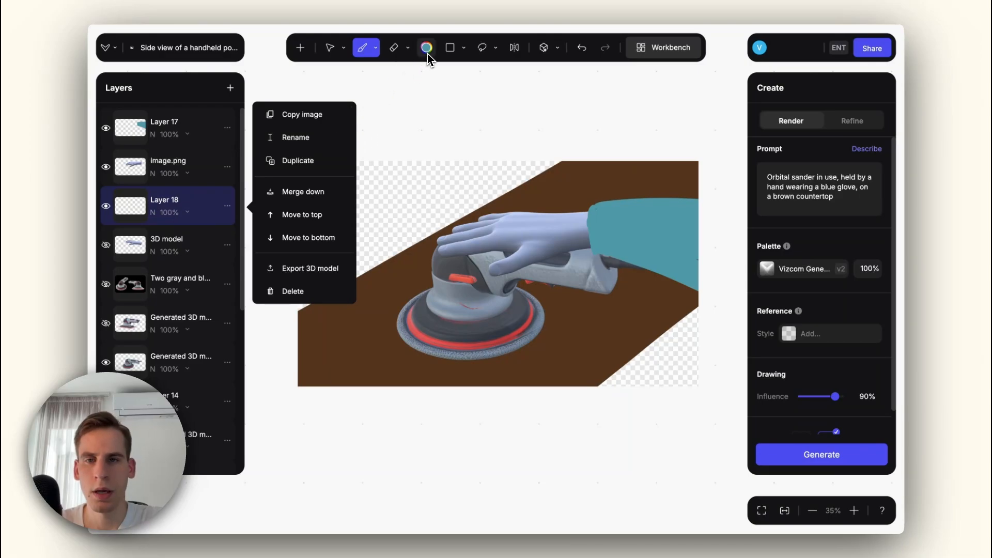
{"action": "left_click", "coordinate": [426, 50]}
{"action": "left_click", "coordinate": [374, 50]}
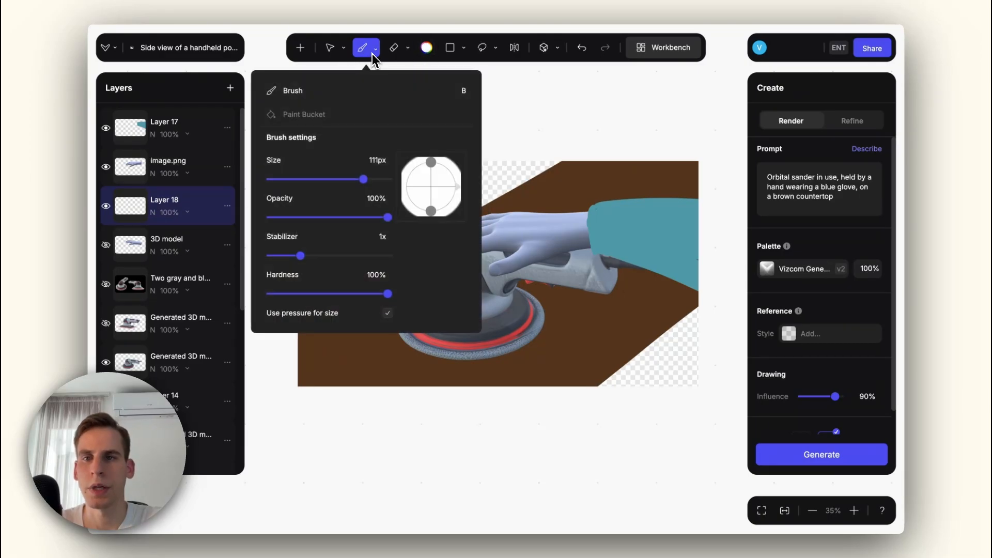
{"action": "left_click", "coordinate": [362, 119]}
{"action": "left_click", "coordinate": [425, 193]}
Move the white-filled layer directly beneath the brown surface layer so it serves as the background.
{"action": "left_click_drag", "start_coordinate": [122, 198], "coordinate": [124, 280]}
{"action": "scroll", "coordinate": [126, 305], "scroll_direction": "down", "scroll_amount": 1}
{"action": "right_click", "coordinate": [130, 268]}
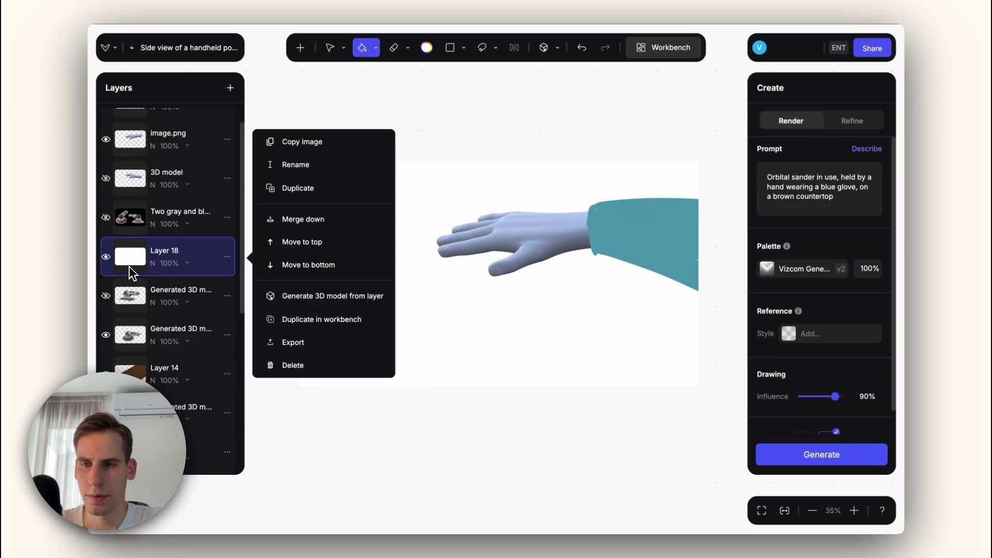
{"action": "left_click", "coordinate": [309, 264]}
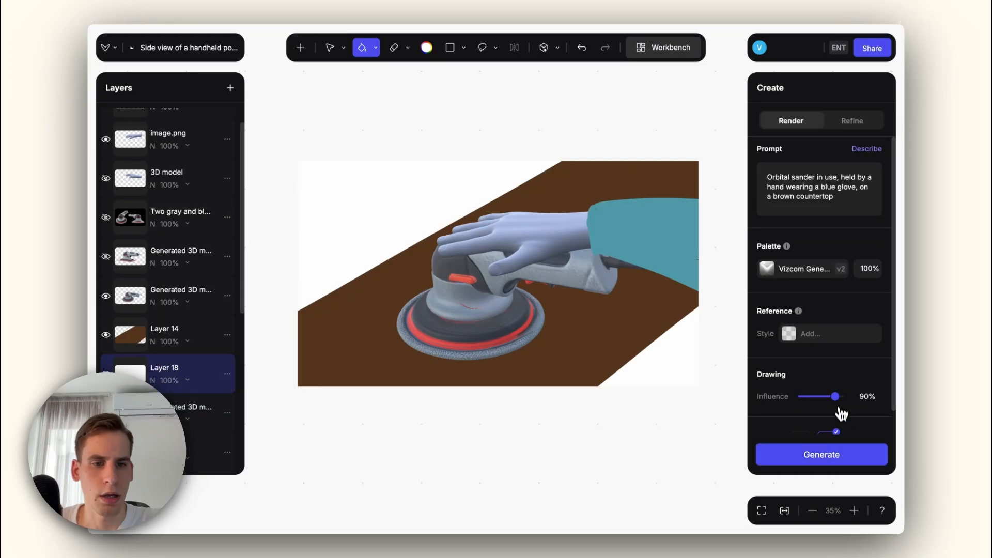
Generate renders on the white background, compare the variants with the original canvas, and discard them.
{"action": "left_click", "coordinate": [835, 458]}
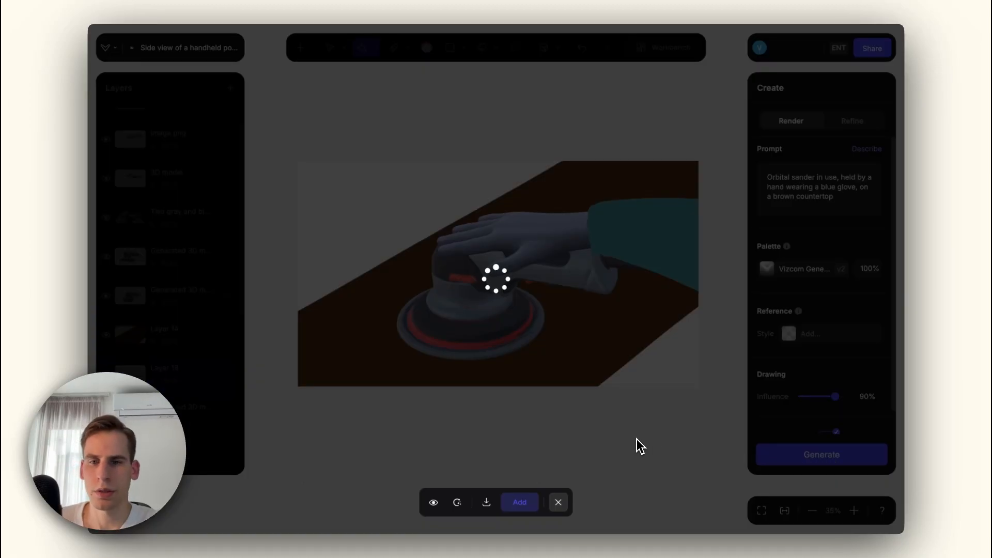
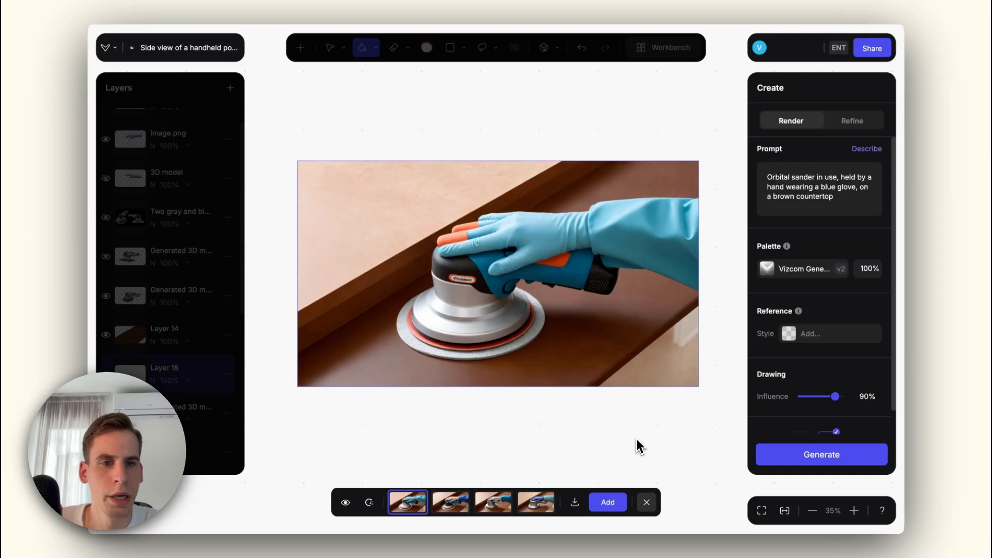
{"action": "key", "text": "Right"}
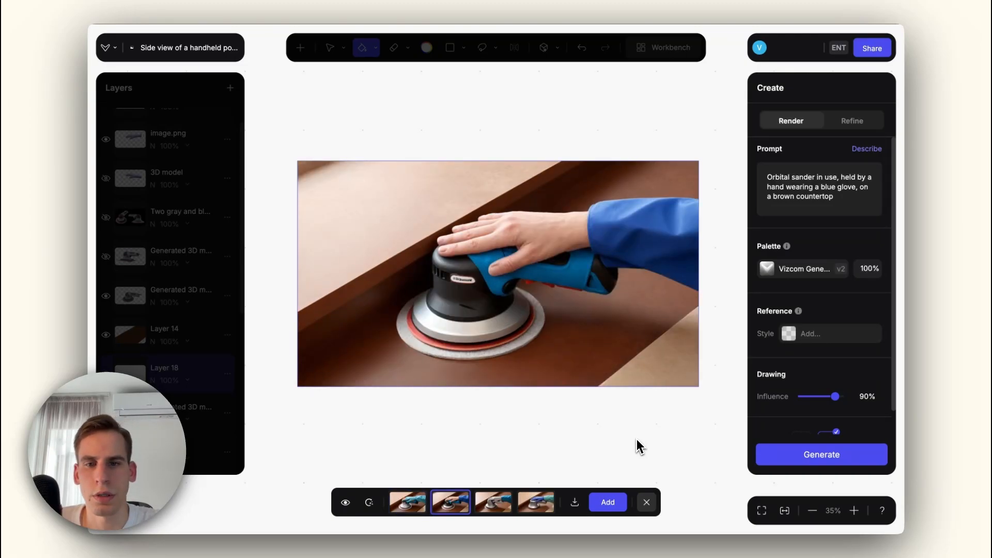
{"action": "key", "text": "Right"}
{"action": "key", "text": "Right"}
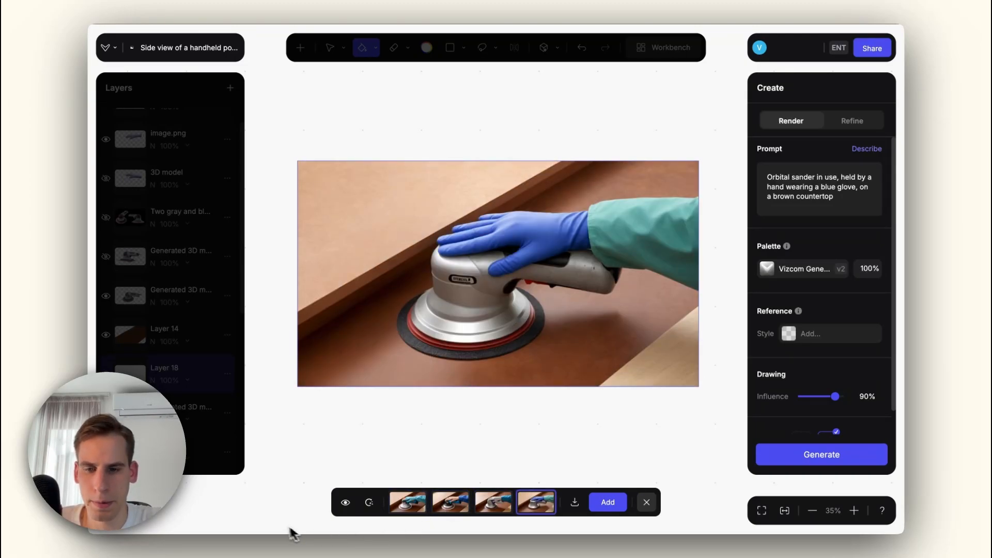
{"action": "left_click", "coordinate": [346, 510]}
{"action": "left_click", "coordinate": [346, 509]}
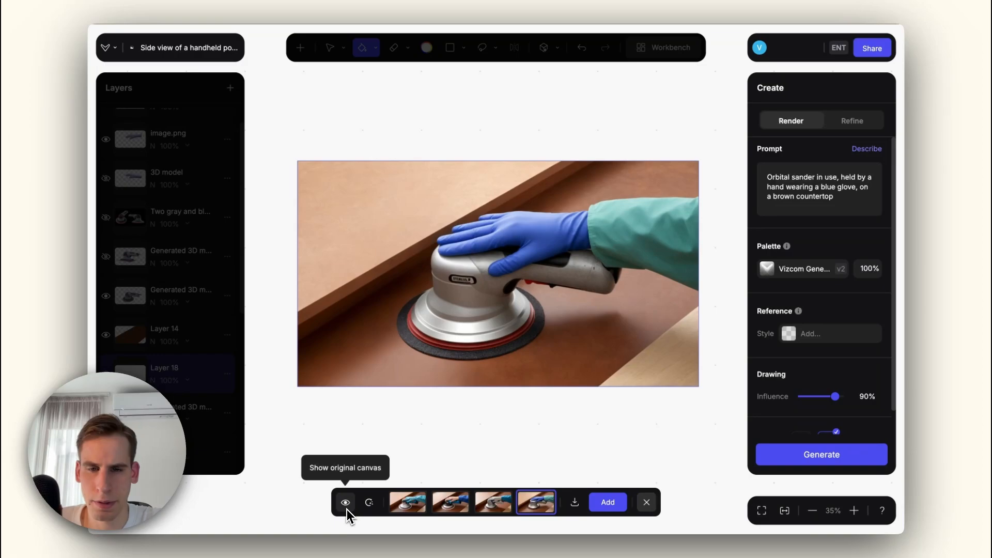
{"action": "left_click", "coordinate": [346, 510]}
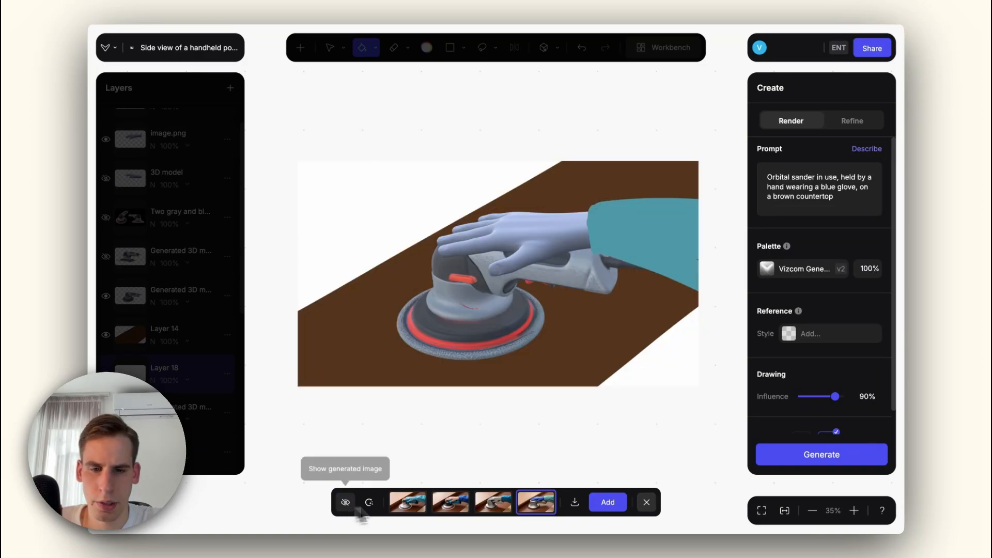
{"action": "left_click", "coordinate": [646, 503]}
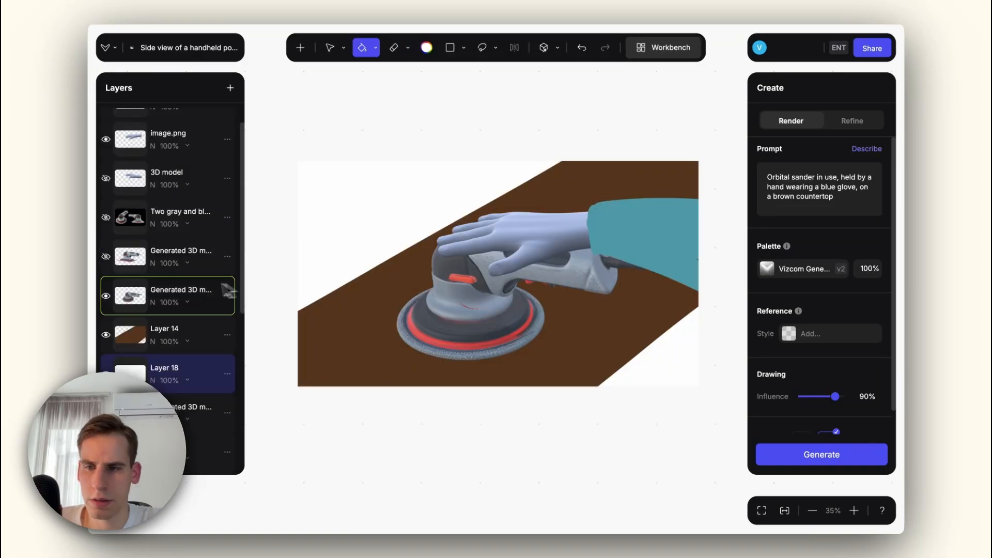
Hide the white background layer, generate new renders, and look through the variants.
{"action": "left_click", "coordinate": [106, 374]}
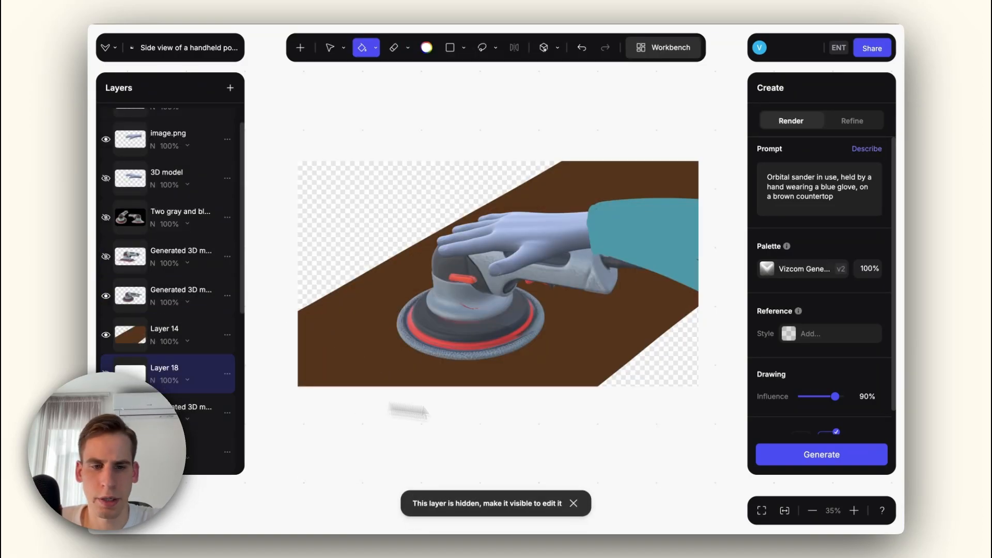
{"action": "left_click", "coordinate": [797, 457]}
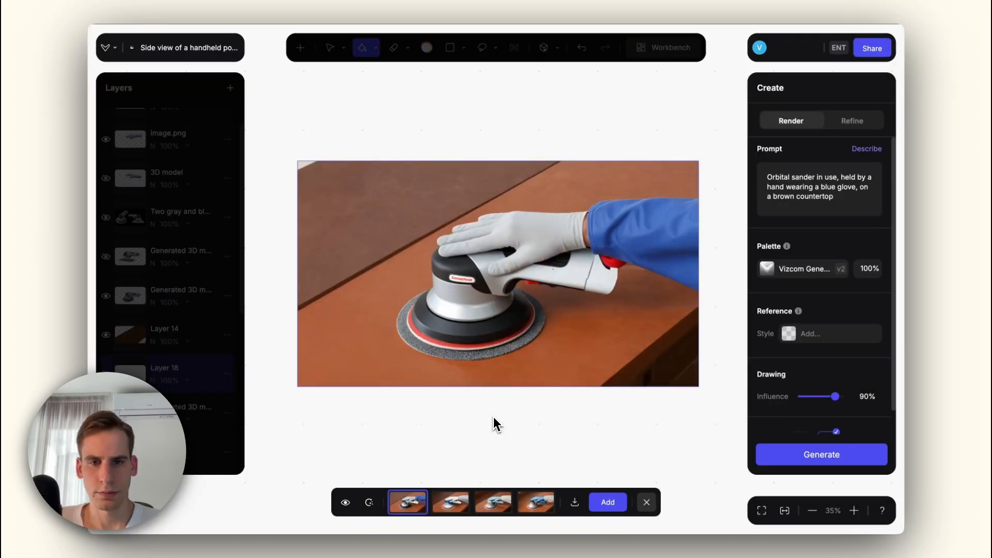
{"action": "key", "text": "Right"}
{"action": "key", "text": "Right"}
{"action": "key", "text": "Right"}
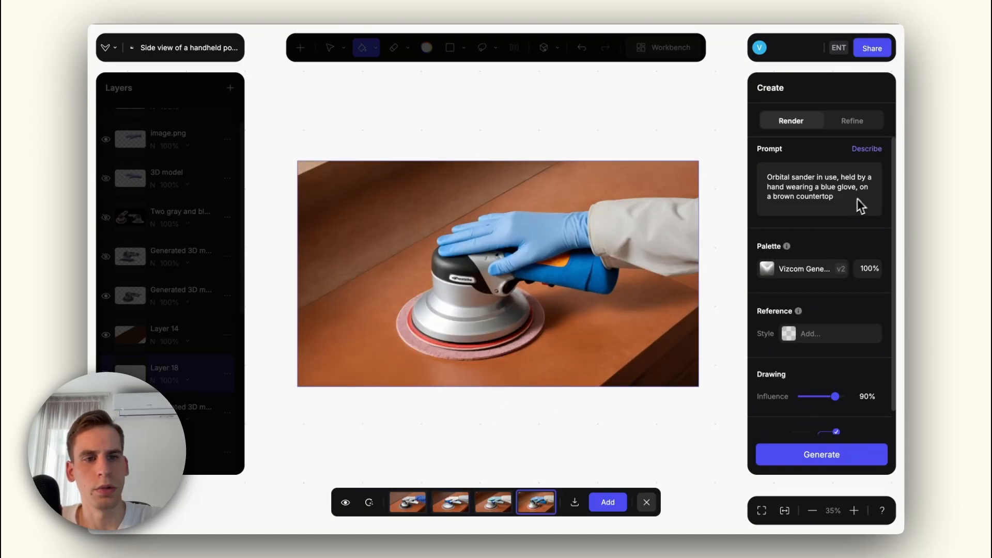
Reword the prompt to "Orbital sander in use, held by a hand, on a brown countertop" and generate new renders.
{"action": "left_click_drag", "start_coordinate": [859, 188], "coordinate": [825, 193]}
{"action": "key", "text": "BackSpace"}
{"action": "key", "text": "BackSpace"}
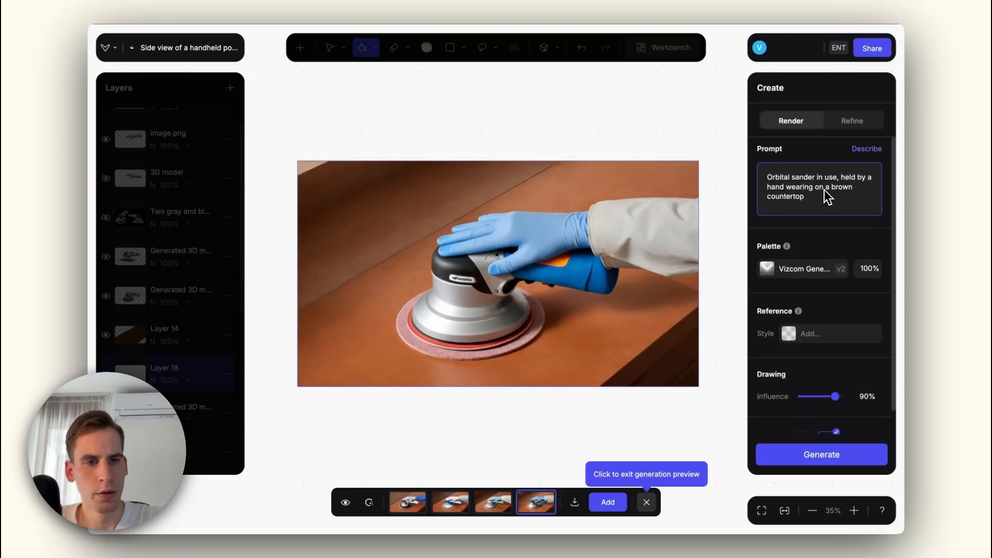
{"action": "key", "text": "BackSpace"}
{"action": "key", "text": "BackSpace"}
{"action": "key", "text": "BackSpace"}
{"action": "key", "text": "BackSpace"}
{"action": "type", "text": ","}
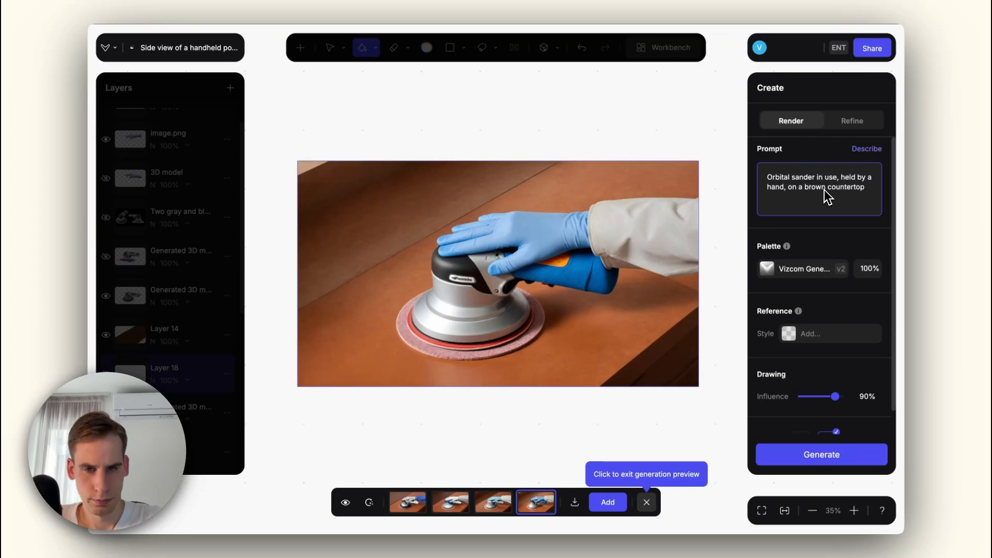
{"action": "key", "text": "Return"}
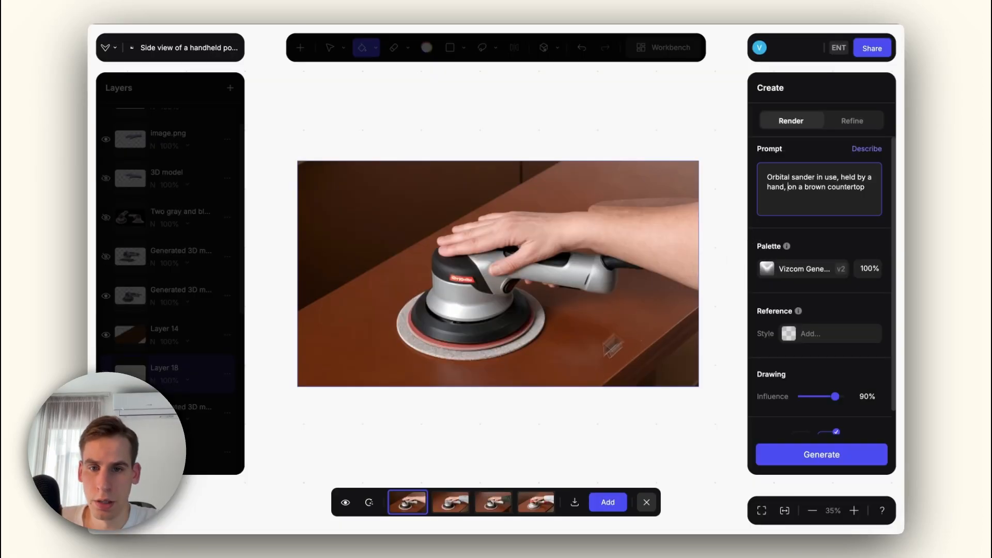
Compare the countertop render variants and add the one with the dark green sleeve and orange accents to the canvas.
{"action": "left_click", "coordinate": [450, 501]}
{"action": "left_click", "coordinate": [491, 501]}
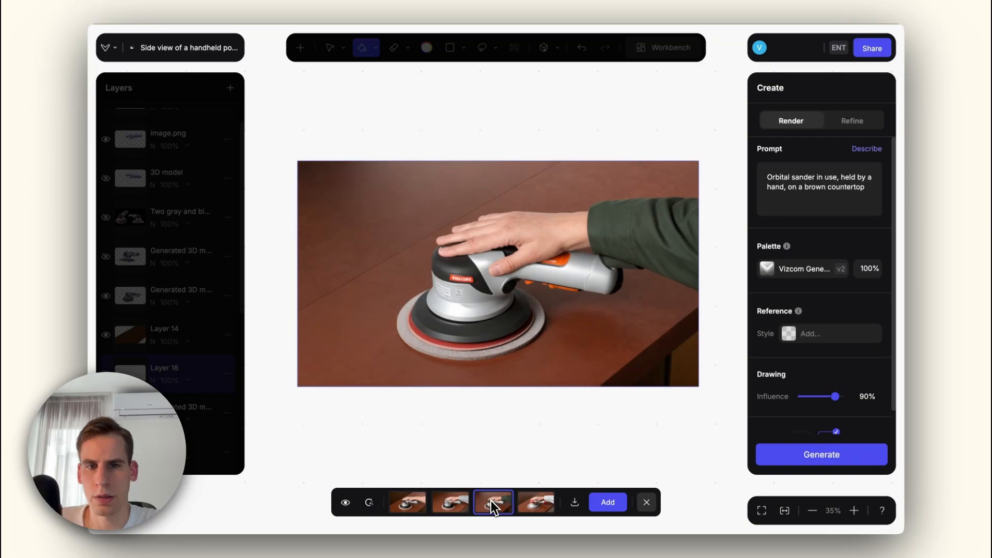
{"action": "left_click", "coordinate": [532, 500]}
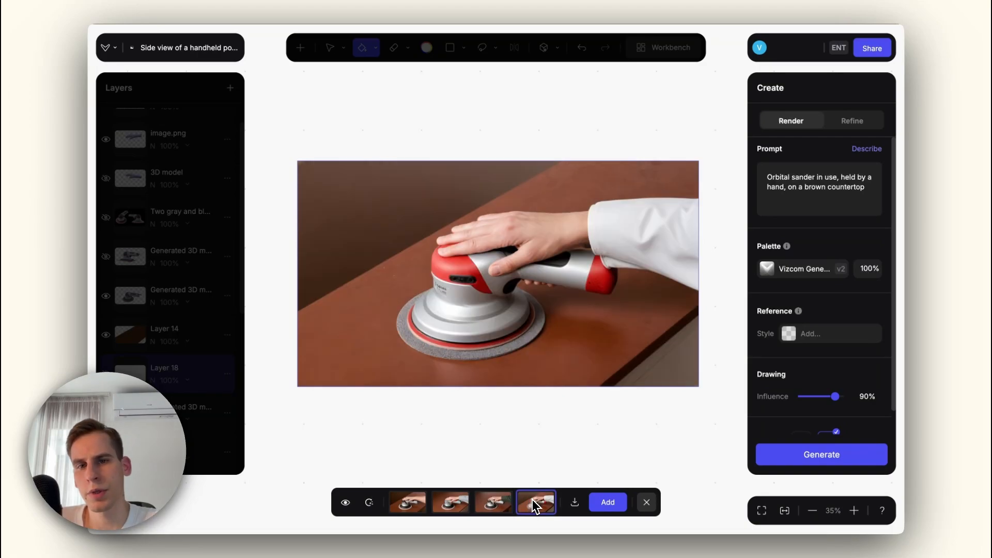
{"action": "left_click", "coordinate": [495, 503]}
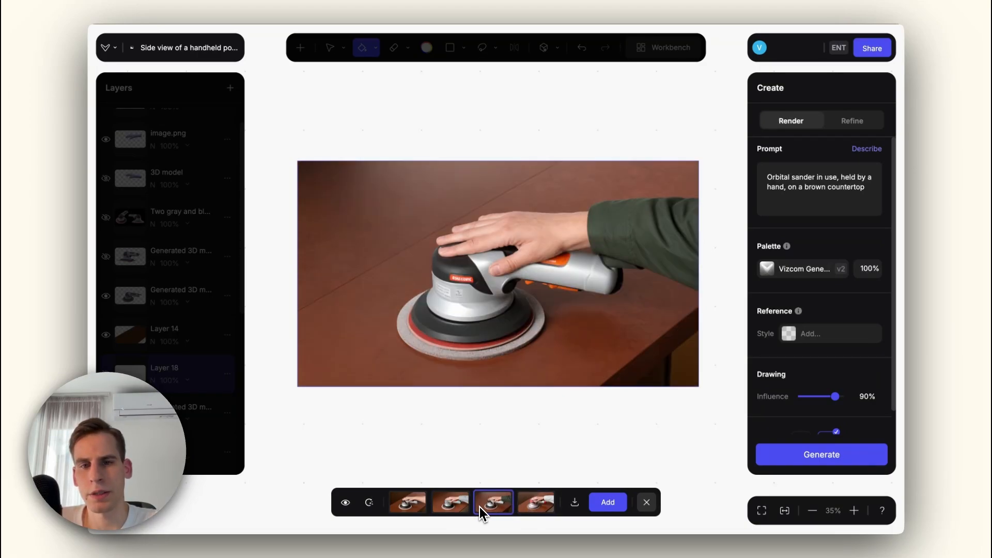
{"action": "left_click", "coordinate": [603, 502]}
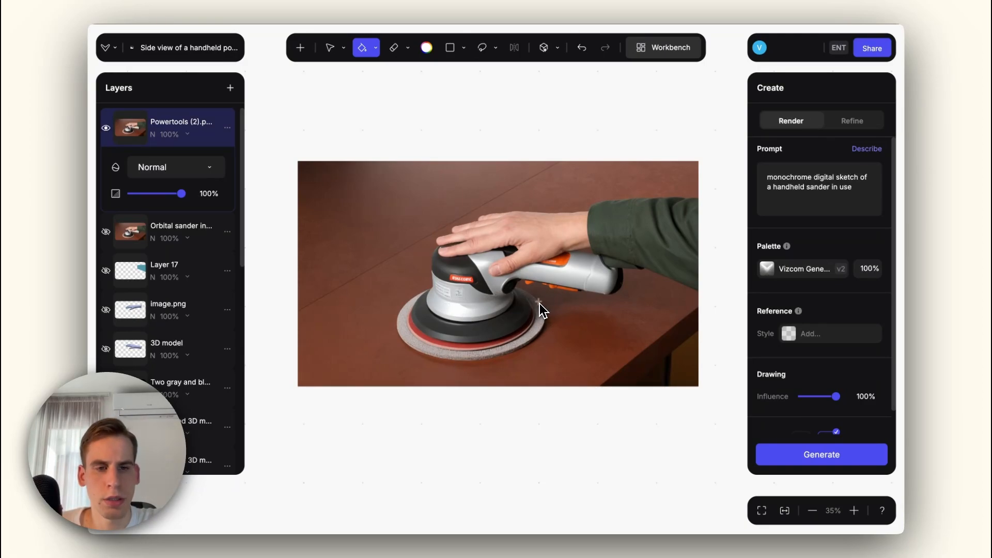
Reword the prompt to "monochrome sketch of a handheld sander in use", generate renders from it, and discard the results.
{"action": "left_click_drag", "start_coordinate": [765, 177], "coordinate": [813, 181]}
{"action": "left_click", "coordinate": [862, 187]}
{"action": "key", "text": "BackSpace"}
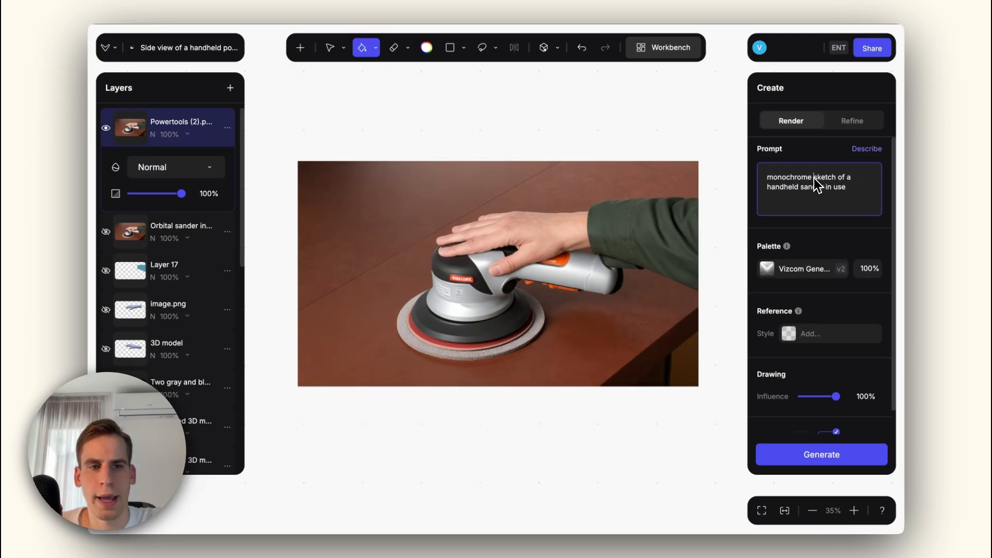
{"action": "left_click", "coordinate": [821, 460]}
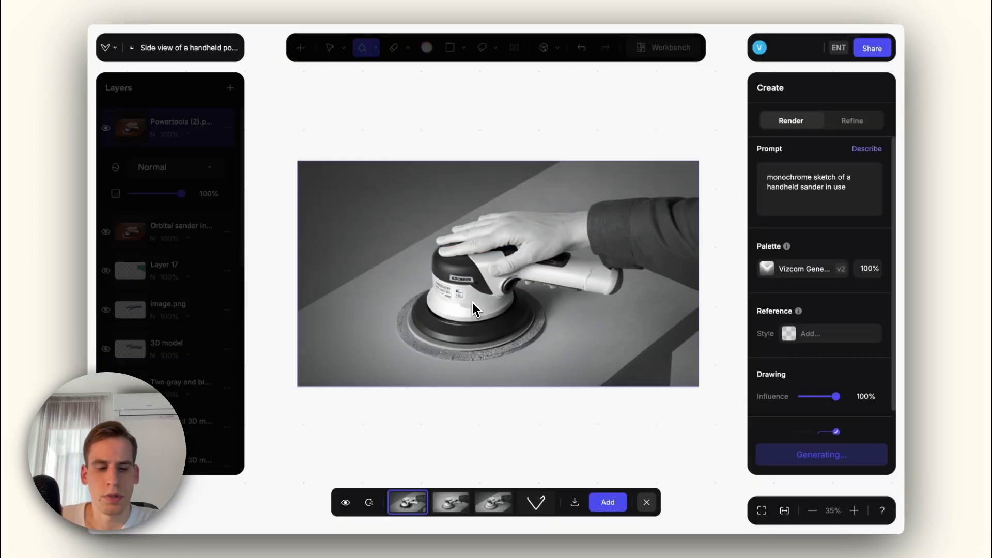
{"action": "left_click", "coordinate": [534, 503]}
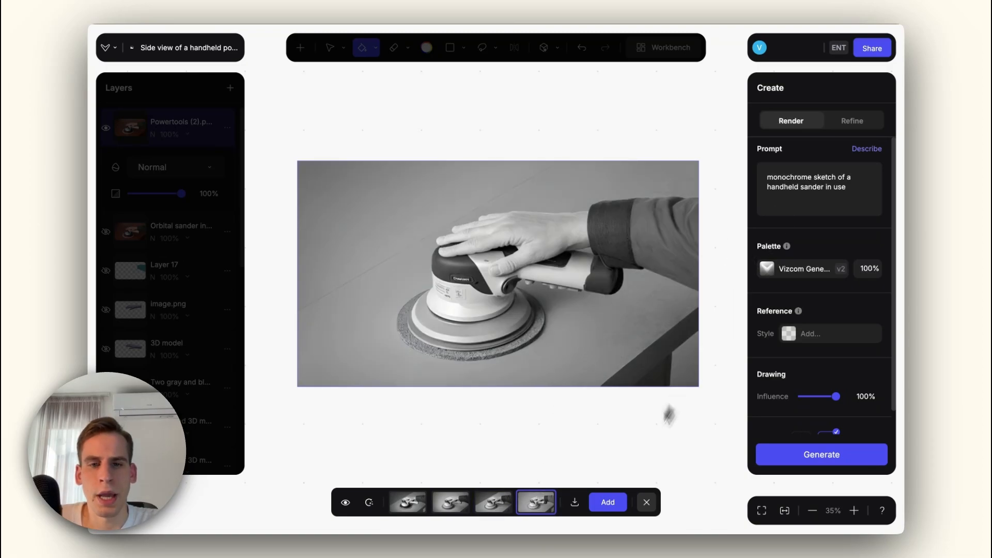
{"action": "left_click", "coordinate": [645, 504]}
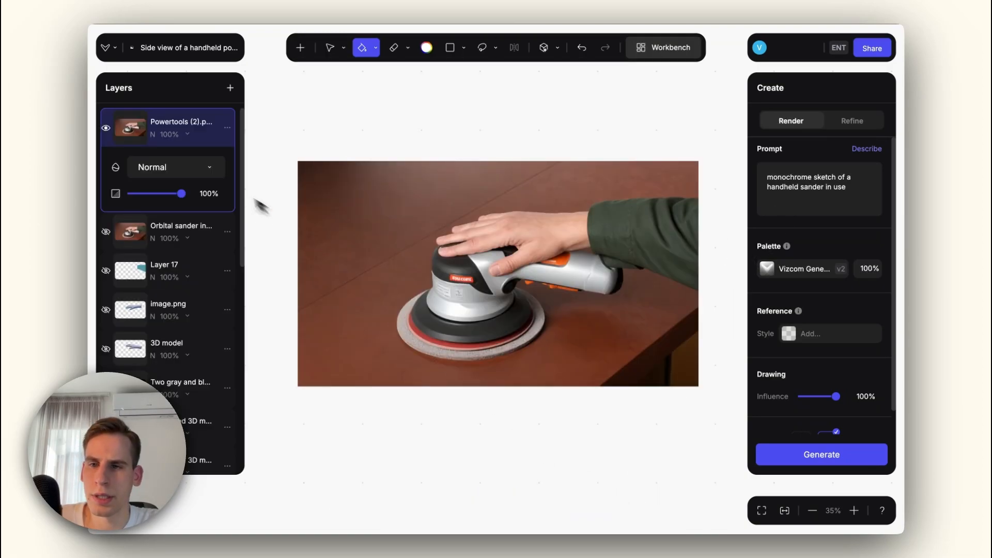
Lower the Powertools (2) layer's opacity to 30%, generate new monochrome sketch renders, and look through the variants.
{"action": "left_click_drag", "start_coordinate": [181, 193], "coordinate": [144, 194]}
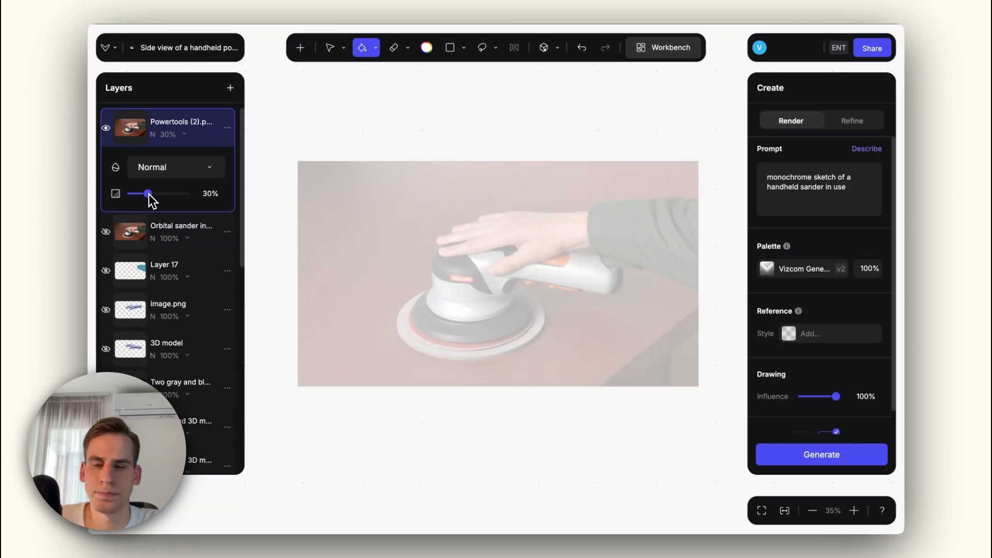
{"action": "left_click", "coordinate": [796, 454]}
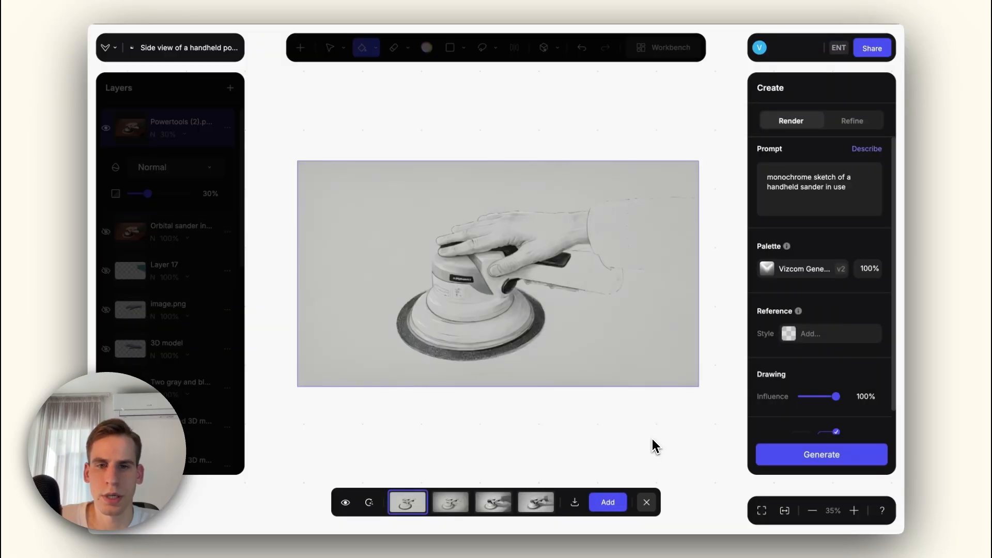
{"action": "key", "text": "Right"}
{"action": "key", "text": "Right"}
{"action": "key", "text": "Right"}
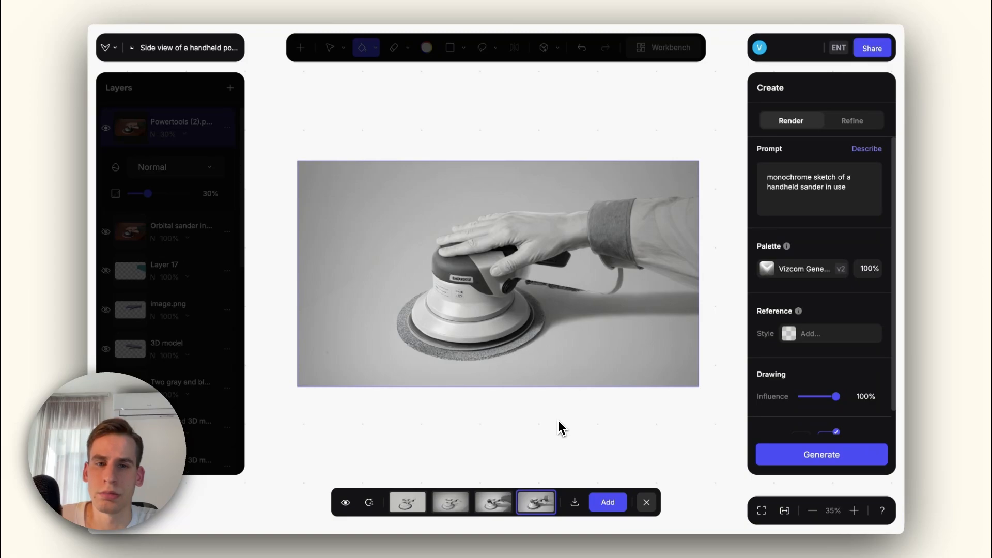
Compare the two lightest sketch variants again and add the first, pencil-like one as a new layer.
{"action": "key", "text": "Left"}
{"action": "key", "text": "Left"}
{"action": "key", "text": "Left"}
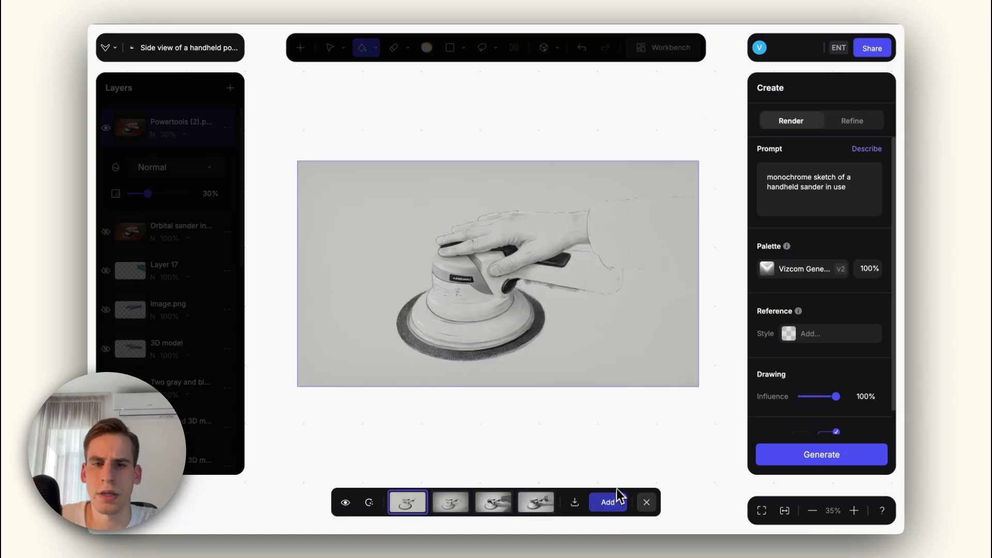
{"action": "key", "text": "Right"}
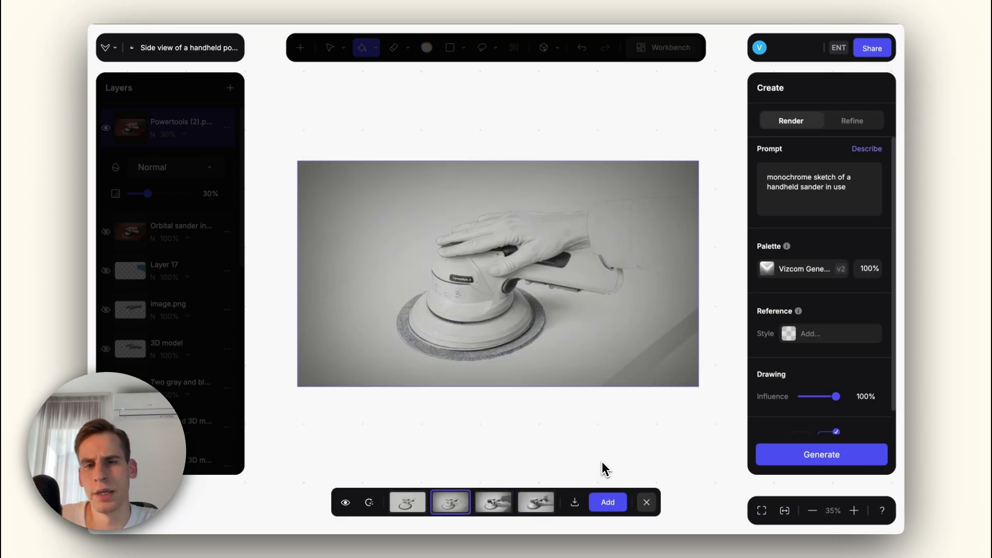
{"action": "key", "text": "Left"}
{"action": "left_click", "coordinate": [607, 502]}
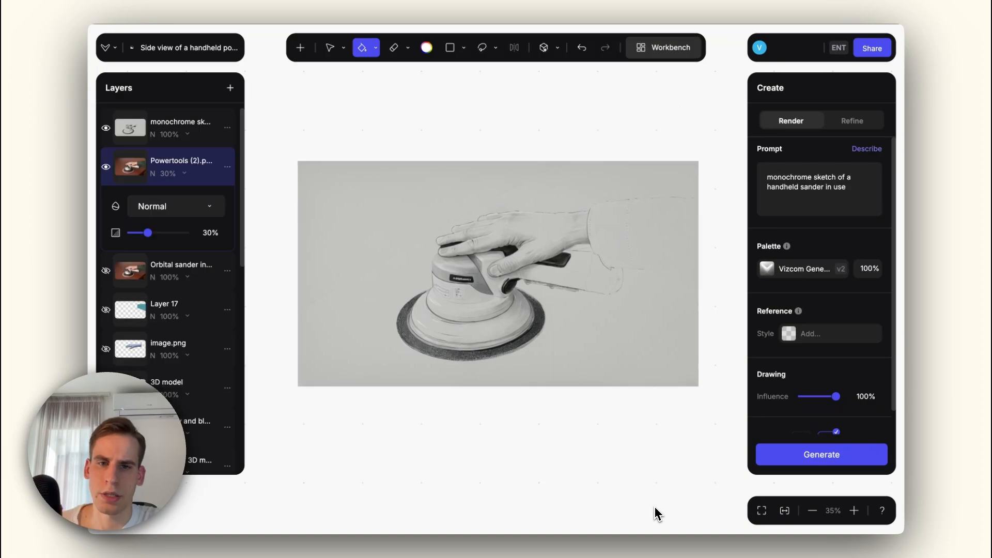
Duplicate the monochrome sketch layer into the workbench and set the copy further away from Image 1.
{"action": "right_click", "coordinate": [131, 132]}
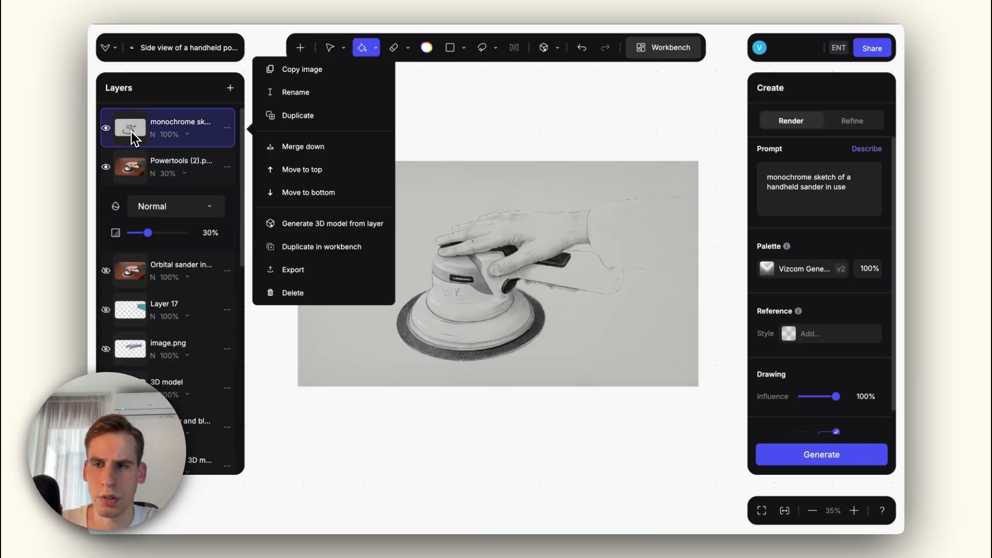
{"action": "left_click", "coordinate": [339, 245]}
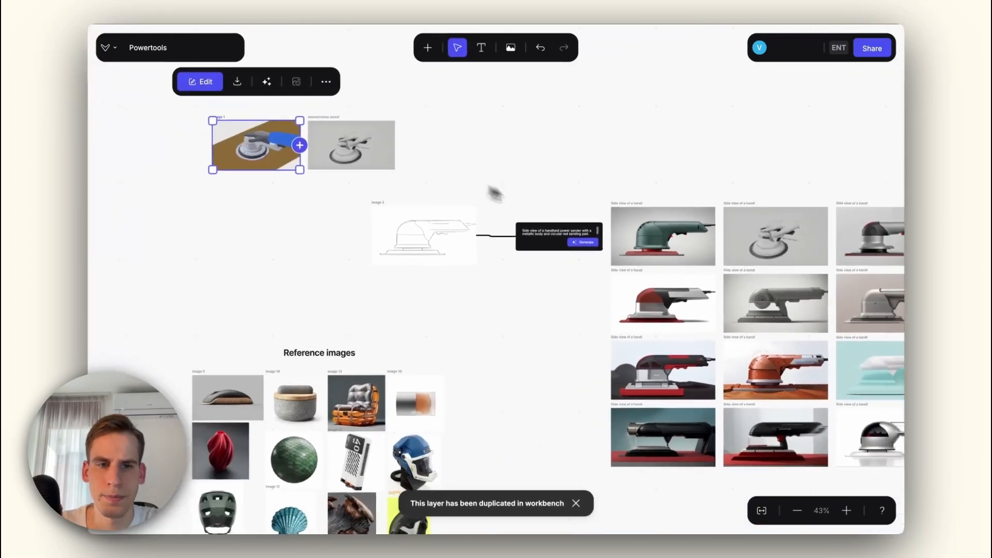
{"action": "scroll", "coordinate": [573, 216], "scroll_direction": "right", "scroll_amount": 1}
{"action": "scroll", "coordinate": [404, 178], "scroll_direction": "up", "scroll_amount": 10}
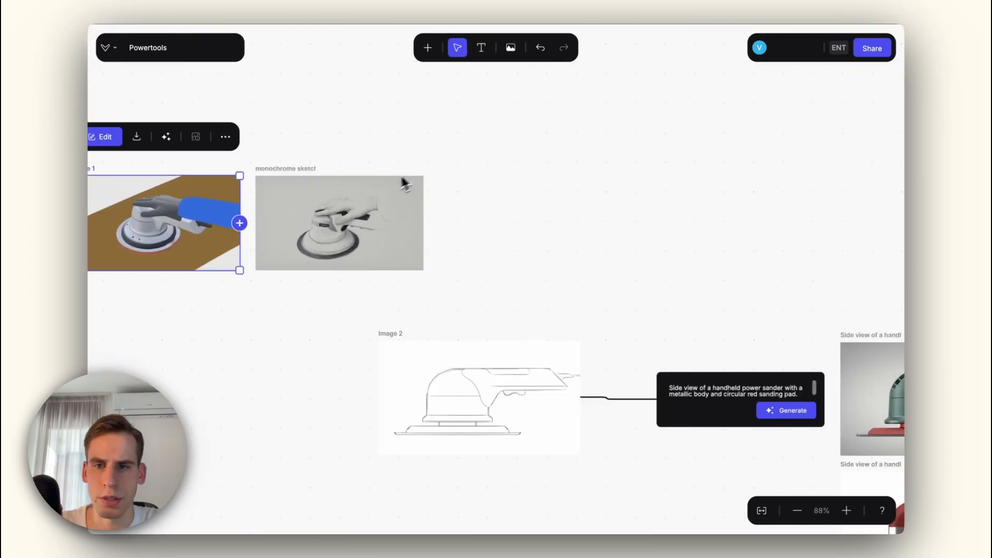
{"action": "left_click", "coordinate": [331, 223]}
{"action": "scroll", "coordinate": [405, 222], "scroll_direction": "down", "scroll_amount": 6}
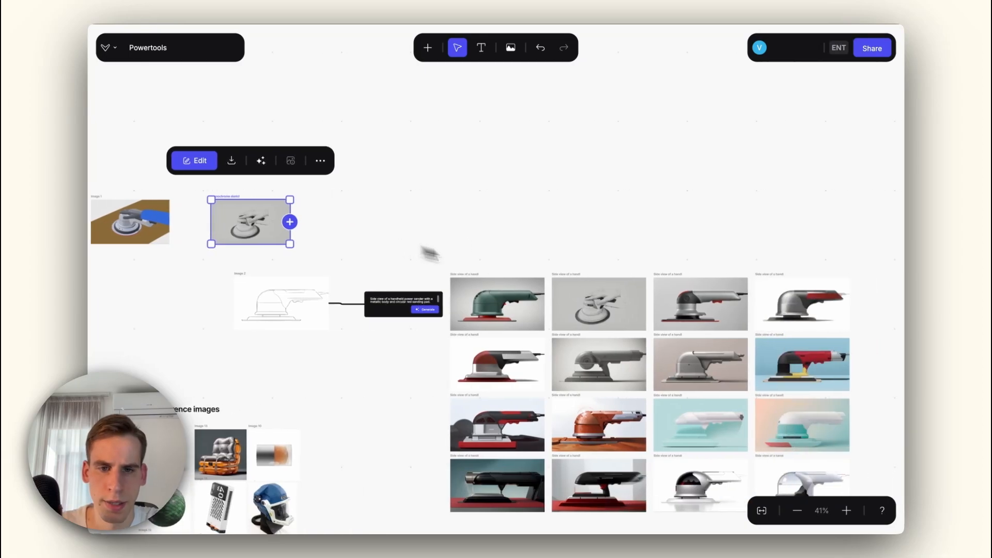
Reopen the side-view sander drawing for editing and duplicate its "Two gray and bl..." layer.
{"action": "double_click", "coordinate": [591, 292]}
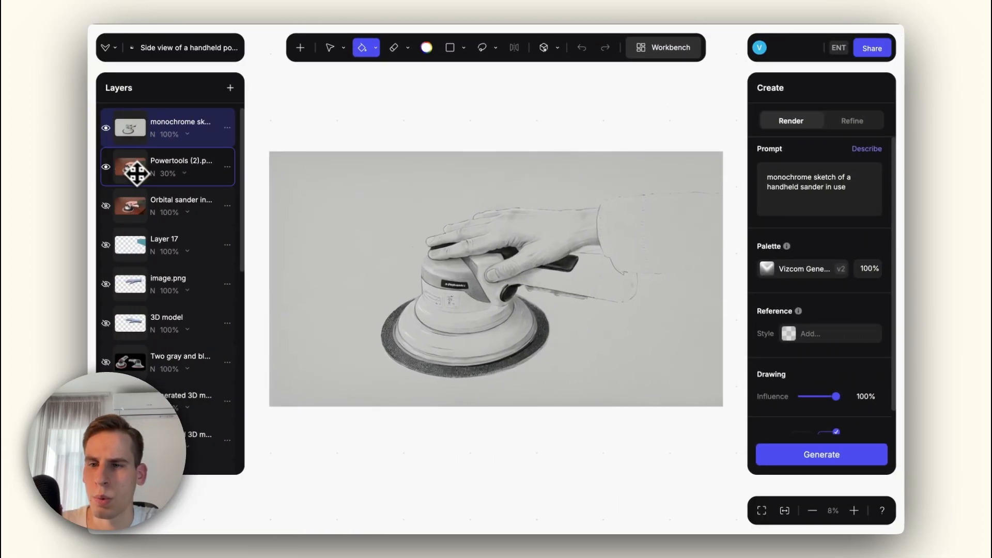
{"action": "scroll", "coordinate": [137, 174], "scroll_direction": "down", "scroll_amount": 1}
{"action": "right_click", "coordinate": [125, 302]}
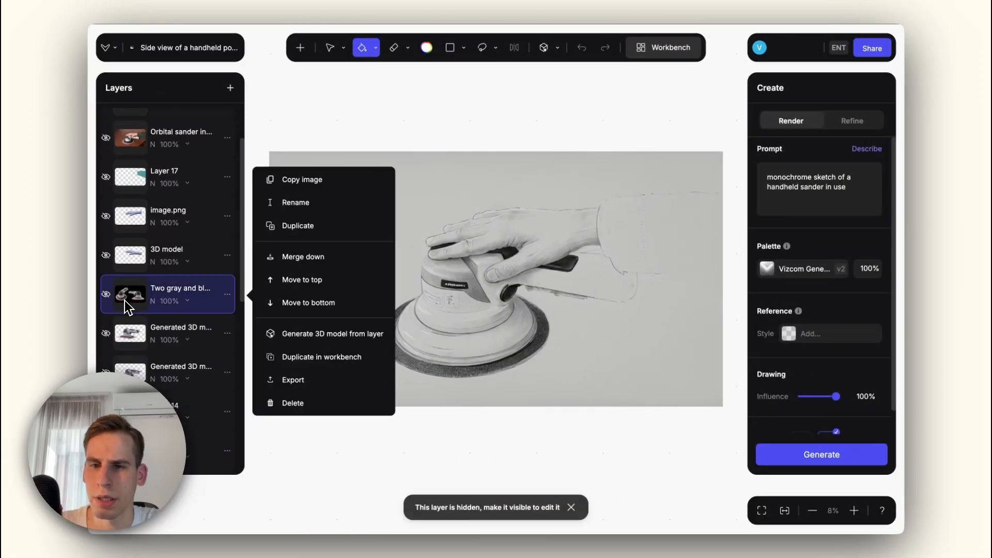
{"action": "left_click", "coordinate": [345, 226]}
Show only the "black and red, ci..." sander layer together with the lowest layer, which fills in its sanding base.
{"action": "scroll", "coordinate": [196, 316], "scroll_direction": "down", "scroll_amount": 2}
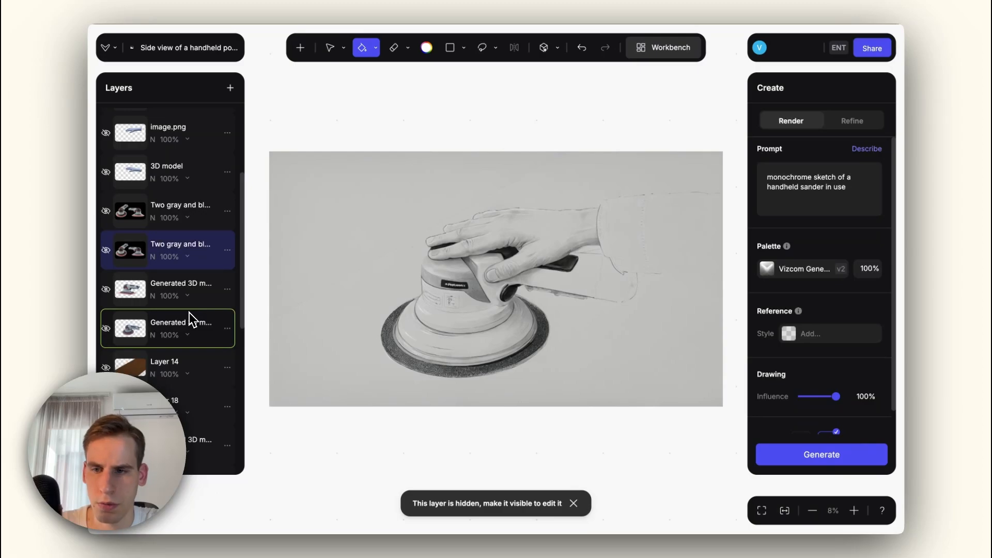
{"action": "scroll", "coordinate": [137, 331], "scroll_direction": "down", "scroll_amount": 4}
{"action": "left_click", "coordinate": [129, 371]}
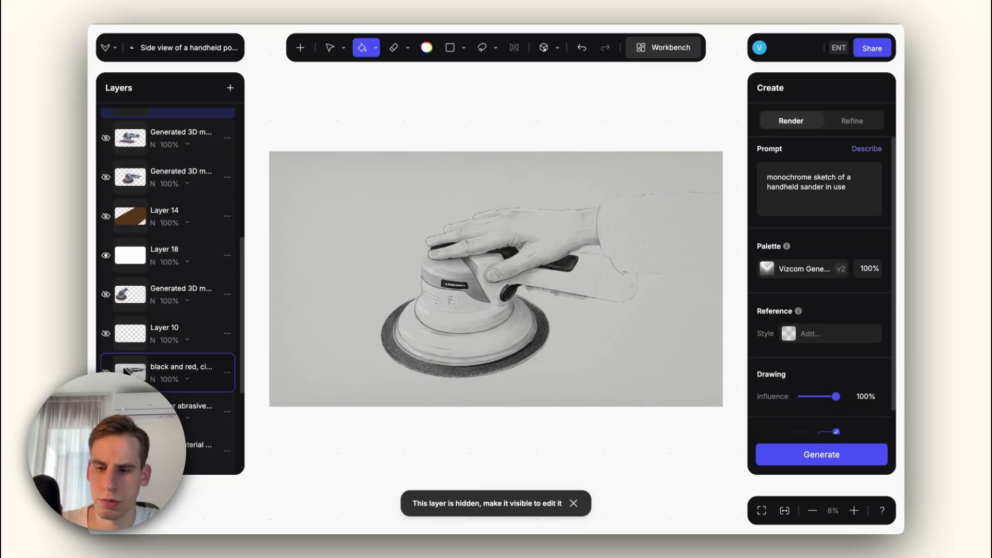
{"action": "scroll", "coordinate": [139, 358], "scroll_direction": "down", "scroll_amount": 4}
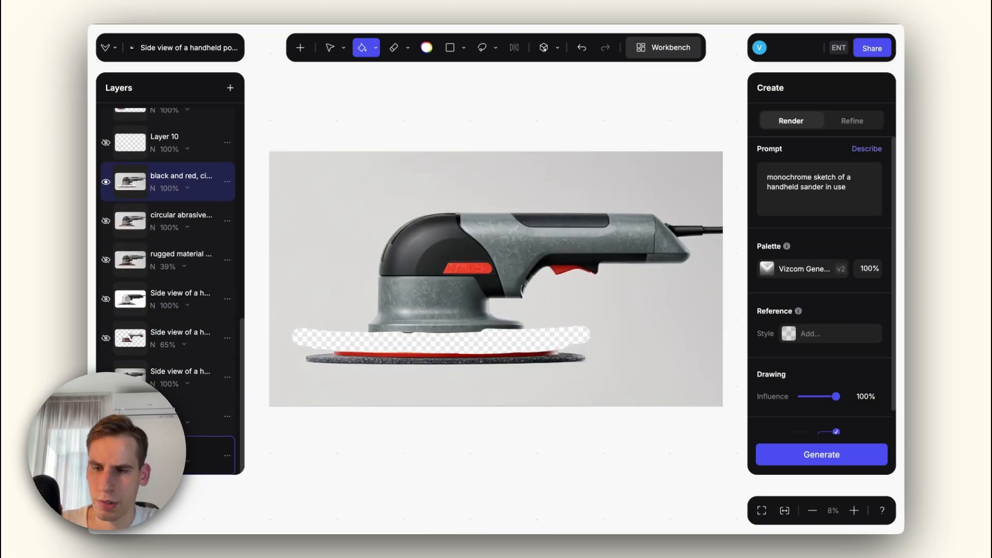
{"action": "left_click", "coordinate": [106, 455]}
{"action": "scroll", "coordinate": [159, 343], "scroll_direction": "up", "scroll_amount": 2}
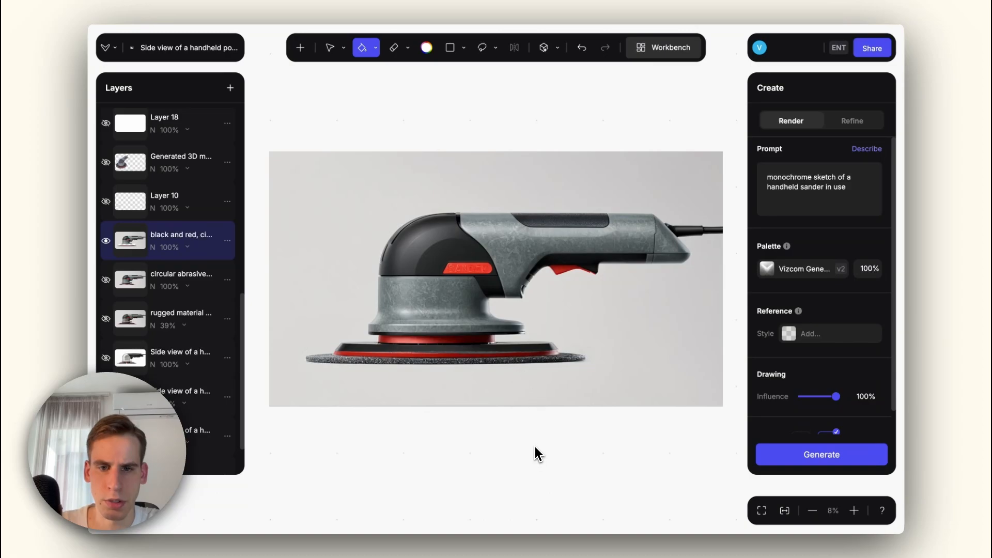
Place a copy of the combined side-view sander image in the workbench, above the grid of variants.
{"action": "left_click", "coordinate": [870, 49]}
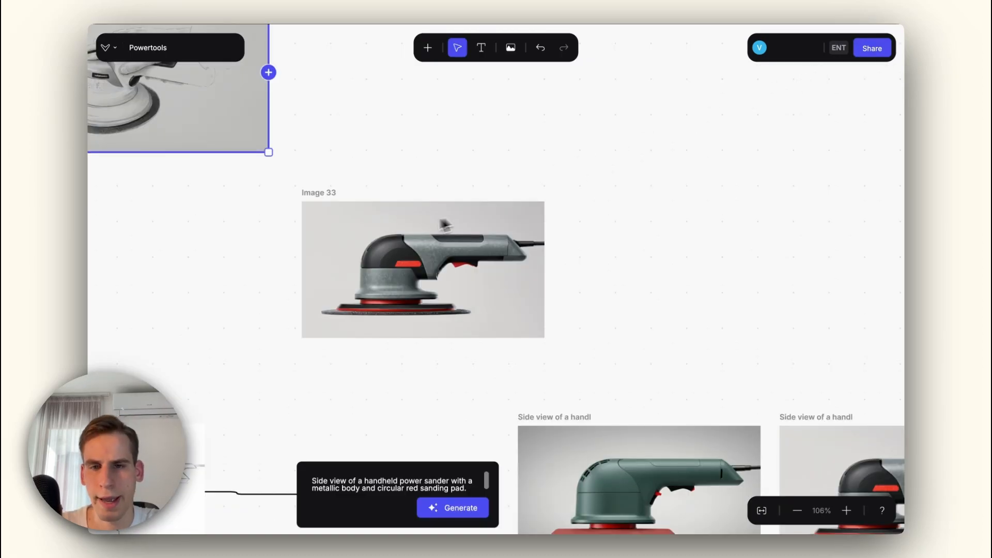
{"action": "scroll", "coordinate": [405, 242], "scroll_direction": "up", "scroll_amount": 5}
{"action": "scroll", "coordinate": [405, 242], "scroll_direction": "down", "scroll_amount": 1}
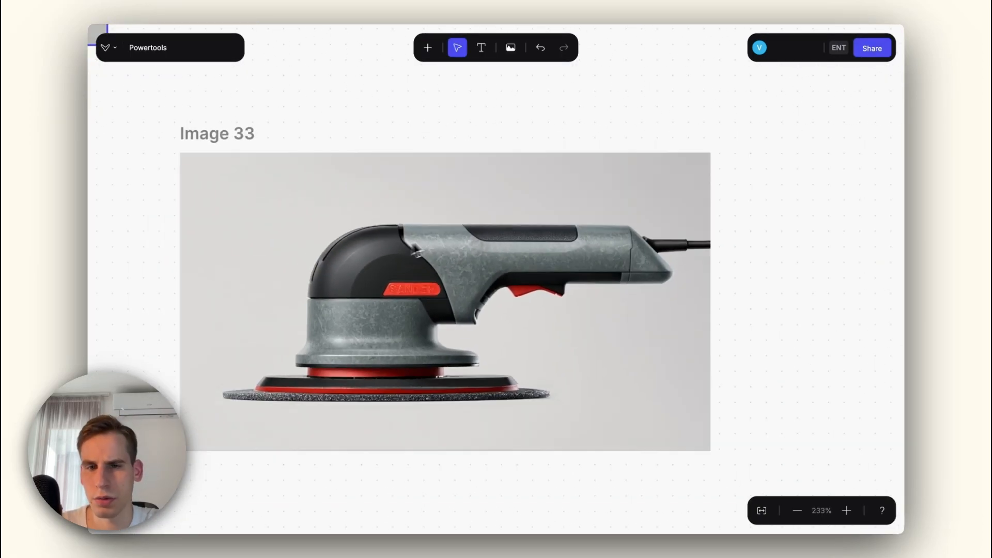
Move the monochrome sketch directly above the side-view sander image in the workbench.
{"action": "scroll", "coordinate": [426, 165], "scroll_direction": "down", "scroll_amount": 6}
{"action": "left_click_drag", "start_coordinate": [432, 172], "coordinate": [506, 254]}
{"action": "left_click_drag", "start_coordinate": [292, 186], "coordinate": [515, 199]}
{"action": "scroll", "coordinate": [515, 199], "scroll_direction": "up", "scroll_amount": 5}
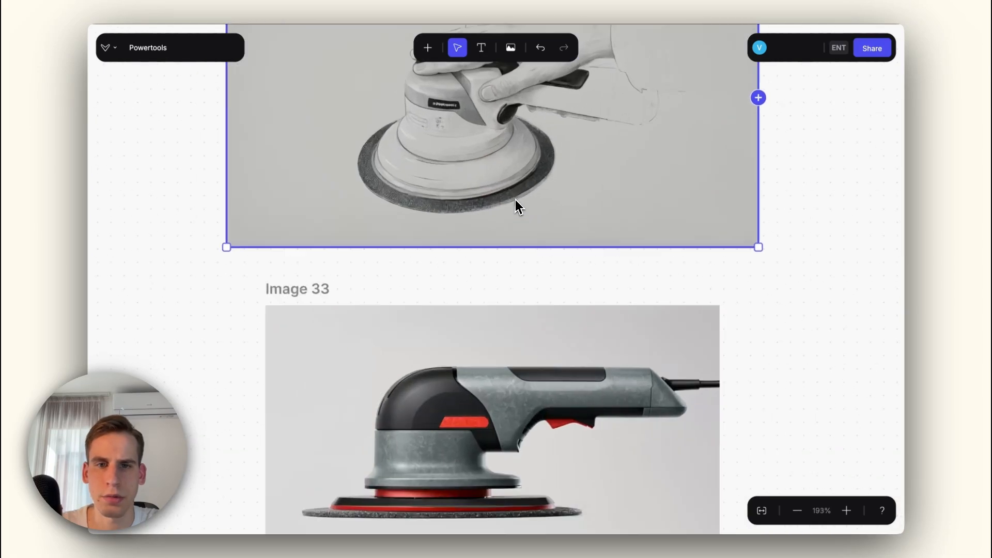
{"action": "scroll", "coordinate": [516, 199], "scroll_direction": "down", "scroll_amount": 6}
{"action": "scroll", "coordinate": [516, 199], "scroll_direction": "right", "scroll_amount": 2}
{"action": "scroll", "coordinate": [425, 198], "scroll_direction": "up", "scroll_amount": 5}
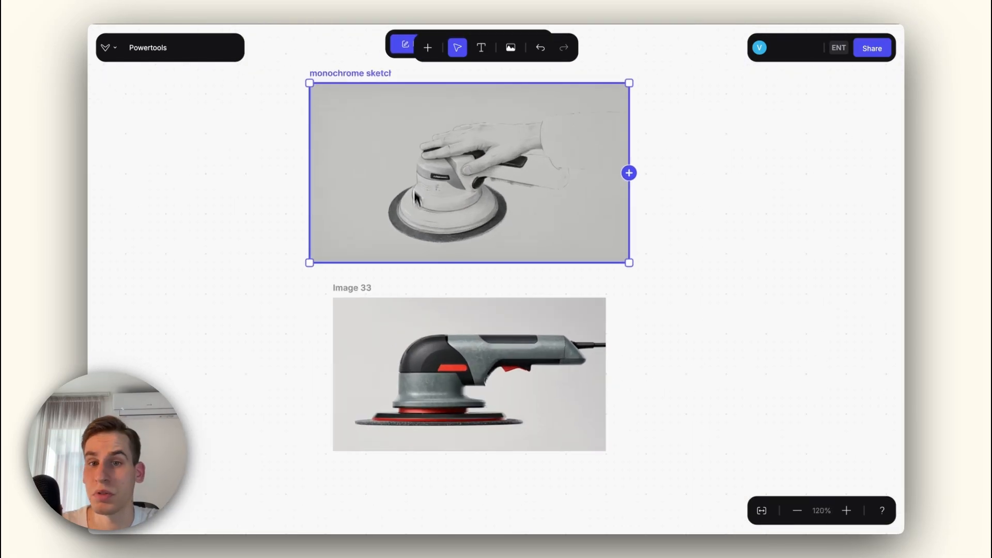
Enlarge the side-view sander image above the variant grid and place the monochrome sketch on its right side.
{"action": "scroll", "coordinate": [472, 182], "scroll_direction": "down", "scroll_amount": 4}
{"action": "mouse_move", "coordinate": [429, 312]}
{"action": "left_mouse_down"}
{"action": "mouse_move", "coordinate": [659, 234]}
{"action": "mouse_move", "coordinate": [630, 190]}
{"action": "mouse_move", "coordinate": [573, 232]}
{"action": "left_mouse_up"}
{"action": "scroll", "coordinate": [630, 190], "scroll_direction": "down", "scroll_amount": 2}
{"action": "left_click_drag", "start_coordinate": [634, 204], "coordinate": [683, 177]}
{"action": "left_click_drag", "start_coordinate": [381, 257], "coordinate": [773, 250]}
{"action": "left_click_drag", "start_coordinate": [811, 256], "coordinate": [777, 256]}
{"action": "scroll", "coordinate": [542, 230], "scroll_direction": "down", "scroll_amount": 4}
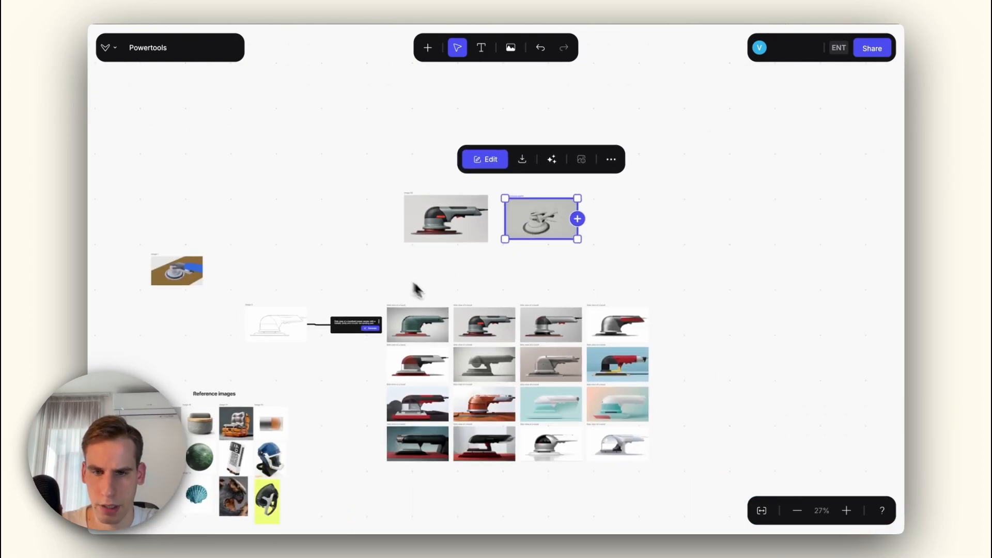
Reopen the side-view sander drawing, show its upper "Two gray and bl..." layer, and duplicate that layer into the workbench.
{"action": "scroll", "coordinate": [413, 288], "scroll_direction": "up", "scroll_amount": 5}
{"action": "double_click", "coordinate": [493, 336]}
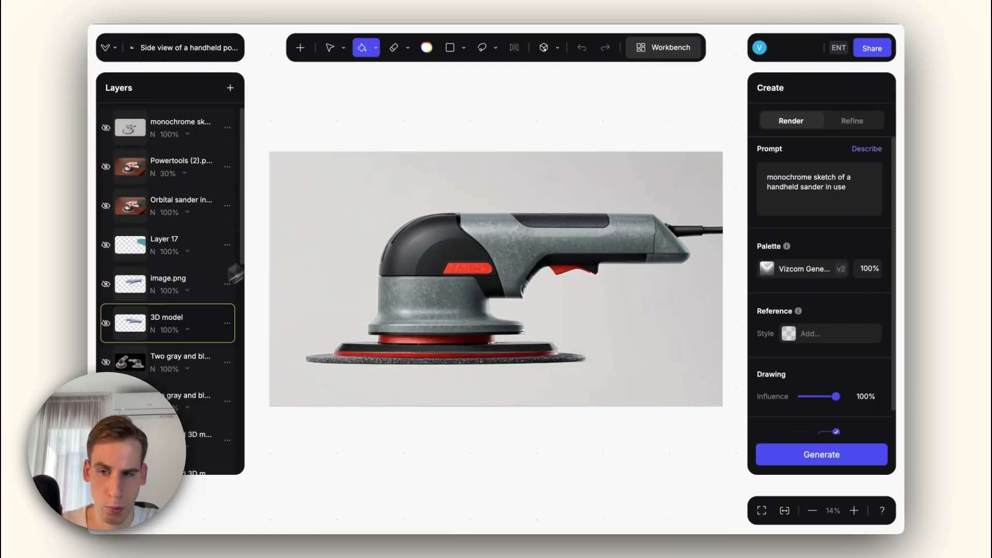
{"action": "left_click", "coordinate": [106, 362]}
{"action": "left_click", "coordinate": [227, 363]}
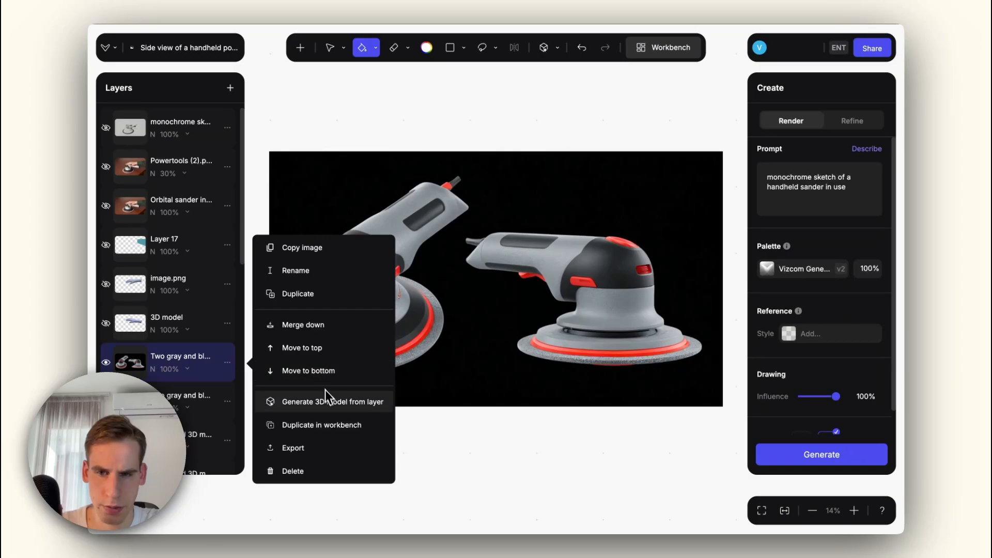
{"action": "left_click", "coordinate": [322, 424]}
{"action": "key", "text": "Escape"}
{"action": "scroll", "coordinate": [432, 282], "scroll_direction": "down", "scroll_amount": 5}
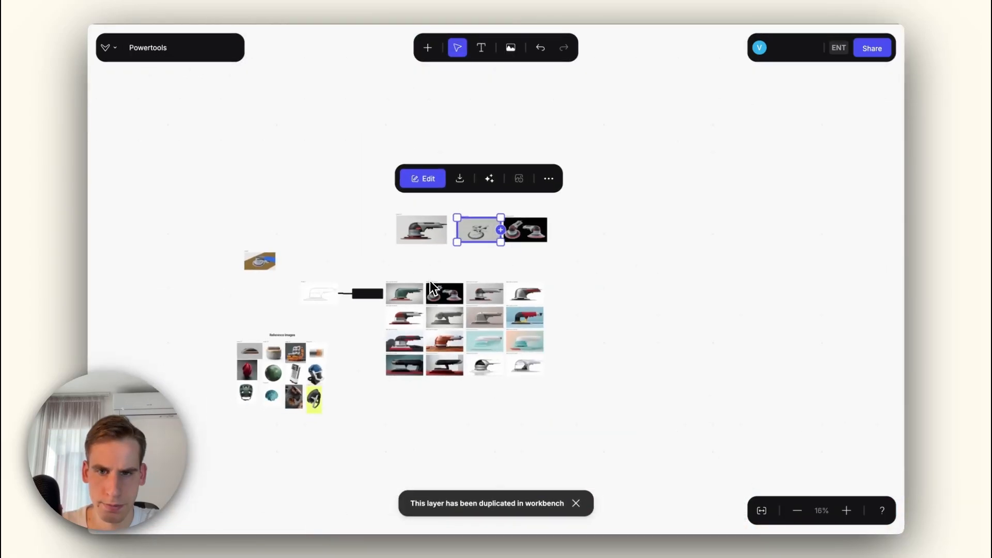
Enlarge the side-view sander image further so it stands out in the row above the variant grid.
{"action": "scroll", "coordinate": [430, 282], "scroll_direction": "up", "scroll_amount": 4}
{"action": "scroll", "coordinate": [430, 282], "scroll_direction": "down", "scroll_amount": 1}
{"action": "left_click_drag", "start_coordinate": [534, 205], "coordinate": [538, 312]}
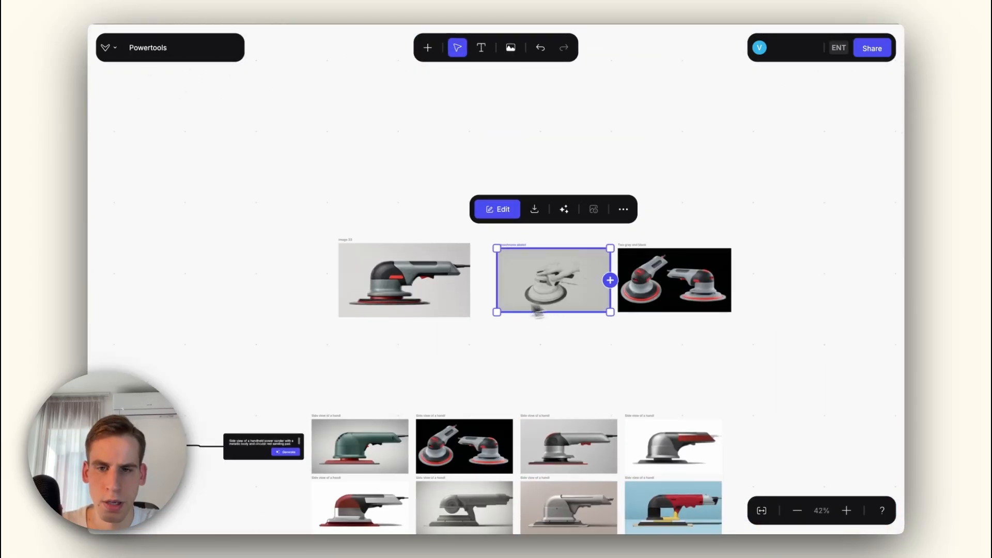
{"action": "left_click", "coordinate": [422, 310]}
{"action": "left_click_drag", "start_coordinate": [469, 243], "coordinate": [501, 235]}
Move the image of two sanders on black to the left of the side-view sander image and enlarge it slightly.
{"action": "left_click_drag", "start_coordinate": [672, 291], "coordinate": [291, 293]}
{"action": "scroll", "coordinate": [250, 293], "scroll_direction": "up", "scroll_amount": 5}
{"action": "mouse_move", "coordinate": [405, 212]}
{"action": "left_mouse_down"}
{"action": "mouse_move", "coordinate": [432, 196]}
{"action": "mouse_move", "coordinate": [407, 196]}
{"action": "left_mouse_up"}
{"action": "scroll", "coordinate": [314, 209], "scroll_direction": "up", "scroll_amount": 5}
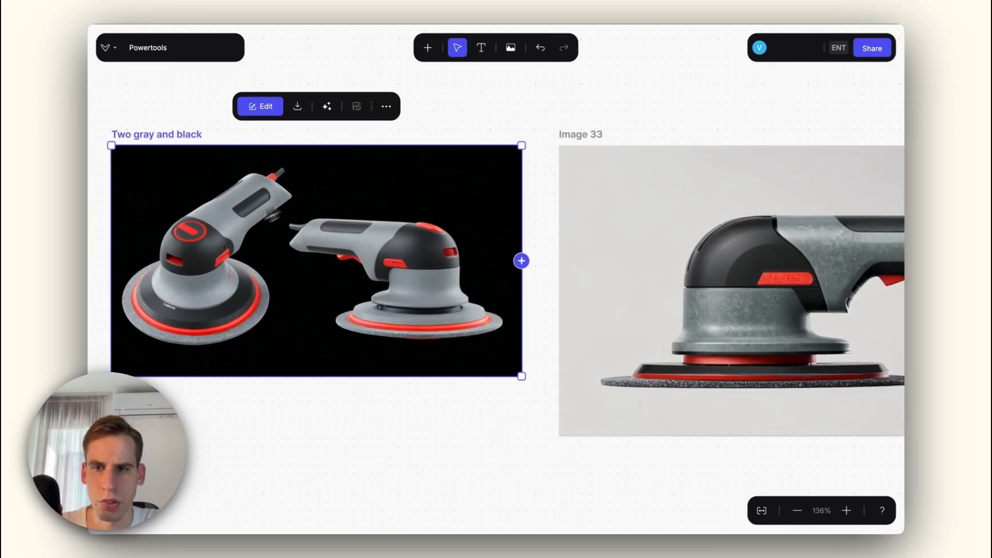
{"action": "scroll", "coordinate": [372, 210], "scroll_direction": "down", "scroll_amount": 7}
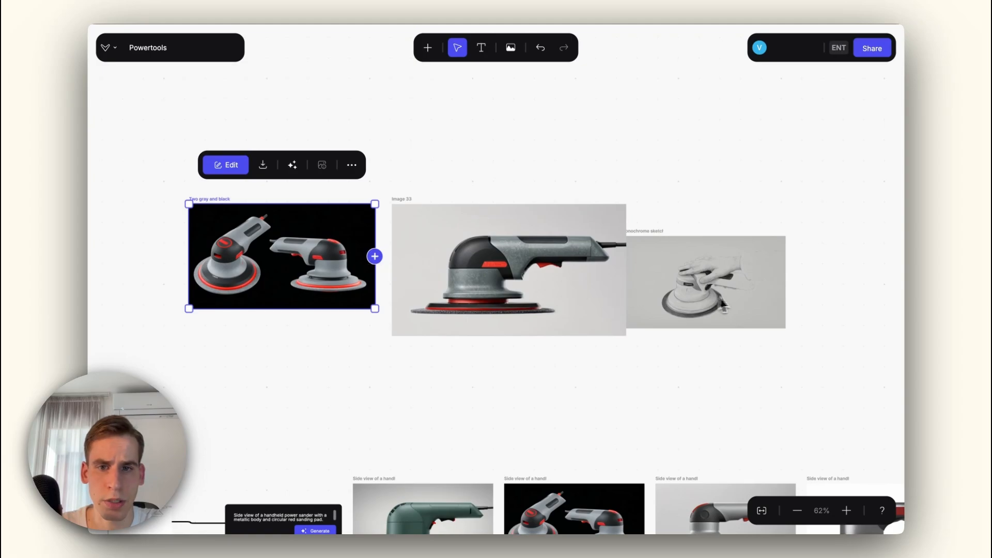
Shrink the monochrome sketch and move it so it overlaps the upper-left part of the side-view sander image.
{"action": "mouse_move", "coordinate": [723, 307]}
{"action": "left_mouse_down"}
{"action": "mouse_move", "coordinate": [527, 191]}
{"action": "mouse_move", "coordinate": [524, 173]}
{"action": "left_mouse_up"}
{"action": "scroll", "coordinate": [524, 256], "scroll_direction": "down", "scroll_amount": 3}
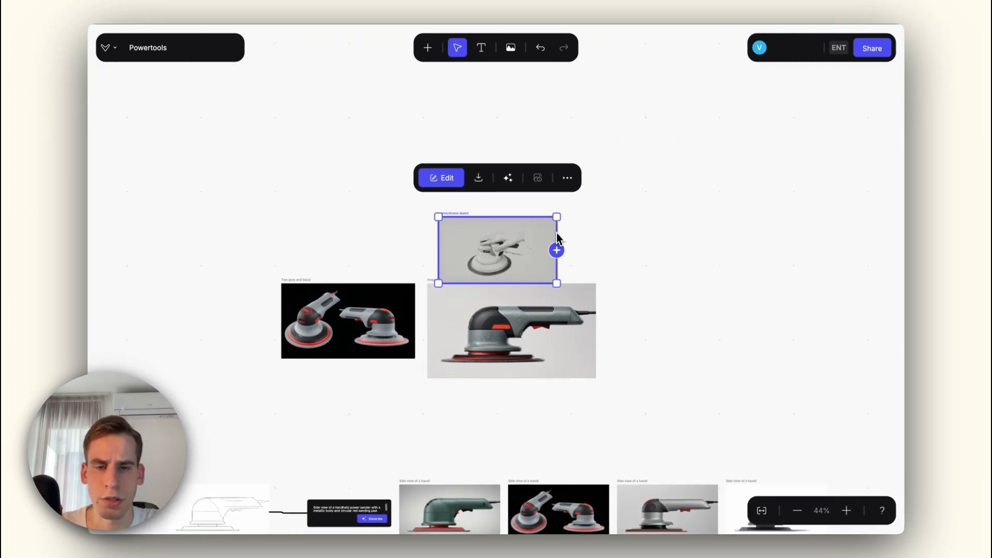
{"action": "mouse_move", "coordinate": [556, 217]}
{"action": "left_mouse_down"}
{"action": "mouse_move", "coordinate": [655, 160]}
{"action": "mouse_move", "coordinate": [413, 200]}
{"action": "left_mouse_up"}
{"action": "scroll", "coordinate": [413, 199], "scroll_direction": "up", "scroll_amount": 8}
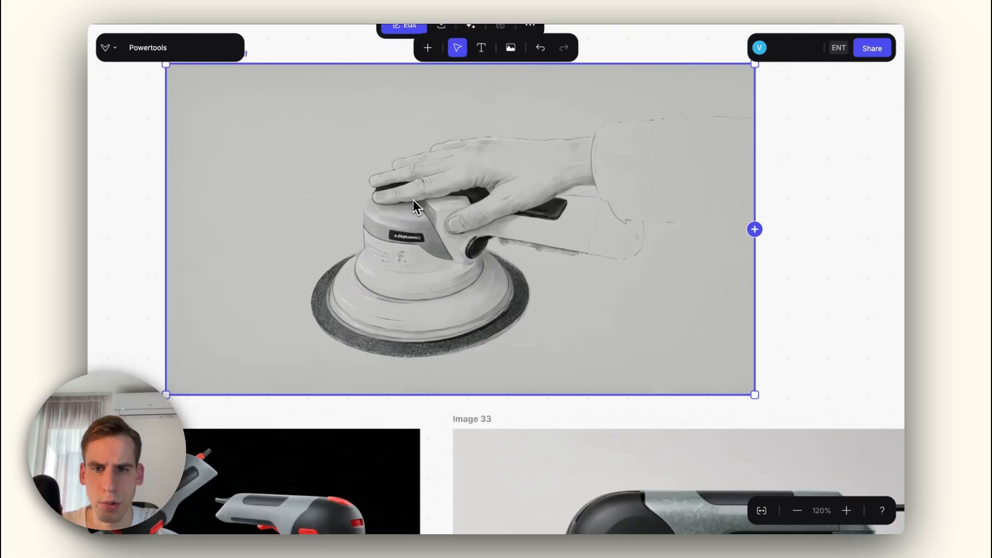
{"action": "scroll", "coordinate": [413, 200], "scroll_direction": "down", "scroll_amount": 5}
{"action": "left_click_drag", "start_coordinate": [615, 117], "coordinate": [409, 228]}
{"action": "mouse_move", "coordinate": [375, 264]}
{"action": "left_mouse_down"}
{"action": "mouse_move", "coordinate": [499, 322]}
{"action": "mouse_move", "coordinate": [500, 231]}
{"action": "left_mouse_up"}
Bring the monochrome sketch to the front of the side-view sander image.
{"action": "scroll", "coordinate": [500, 321], "scroll_direction": "up", "scroll_amount": 8}
{"action": "left_click", "coordinate": [533, 143]}
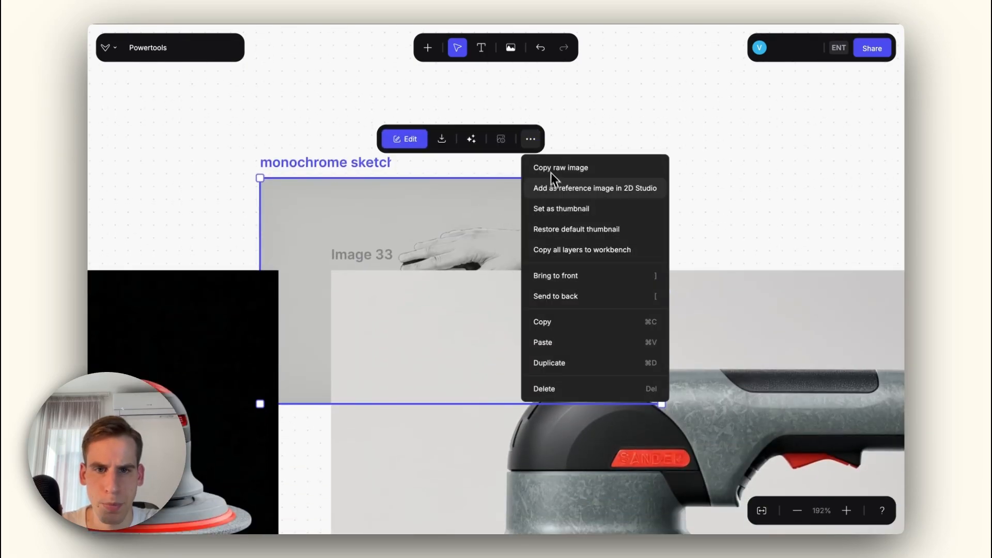
{"action": "left_click", "coordinate": [565, 281]}
{"action": "scroll", "coordinate": [565, 281], "scroll_direction": "down", "scroll_amount": 5}
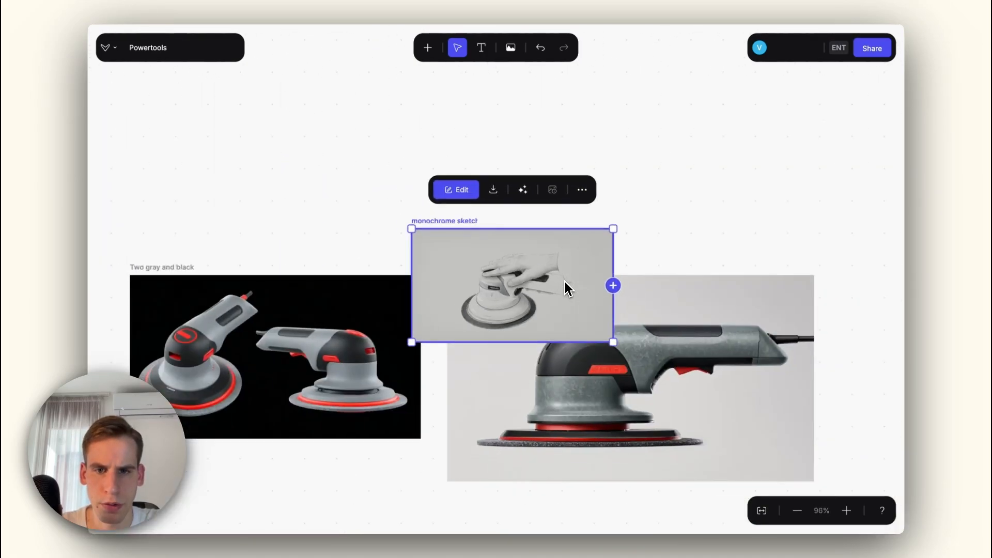
Reduce the monochrome sketch to a small inset and align it with the upper-left corner of the side-view sander image.
{"action": "left_click_drag", "start_coordinate": [613, 229], "coordinate": [531, 277]}
{"action": "mouse_move", "coordinate": [458, 313]}
{"action": "left_mouse_down"}
{"action": "mouse_move", "coordinate": [516, 311]}
{"action": "mouse_move", "coordinate": [493, 311]}
{"action": "left_mouse_up"}
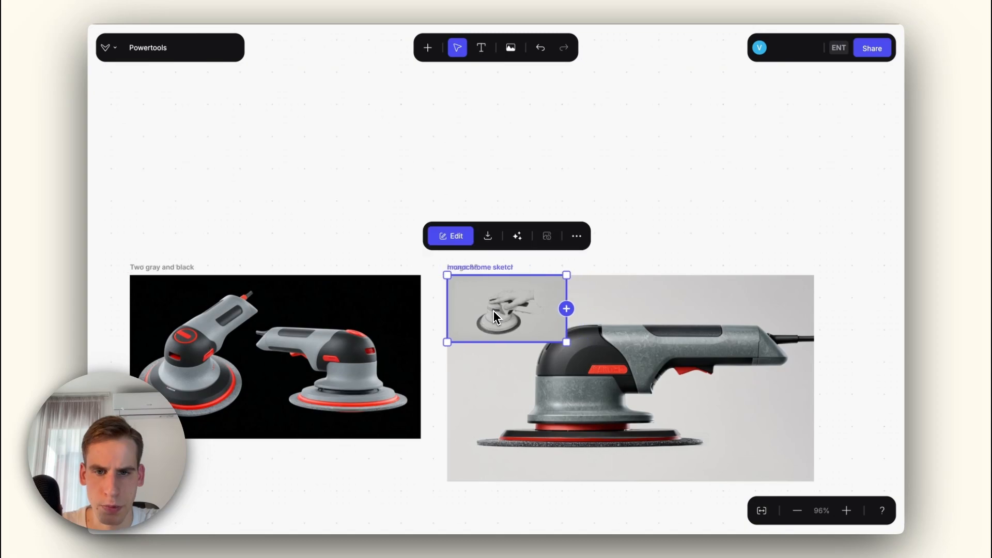
{"action": "scroll", "coordinate": [526, 336], "scroll_direction": "up", "scroll_amount": 5}
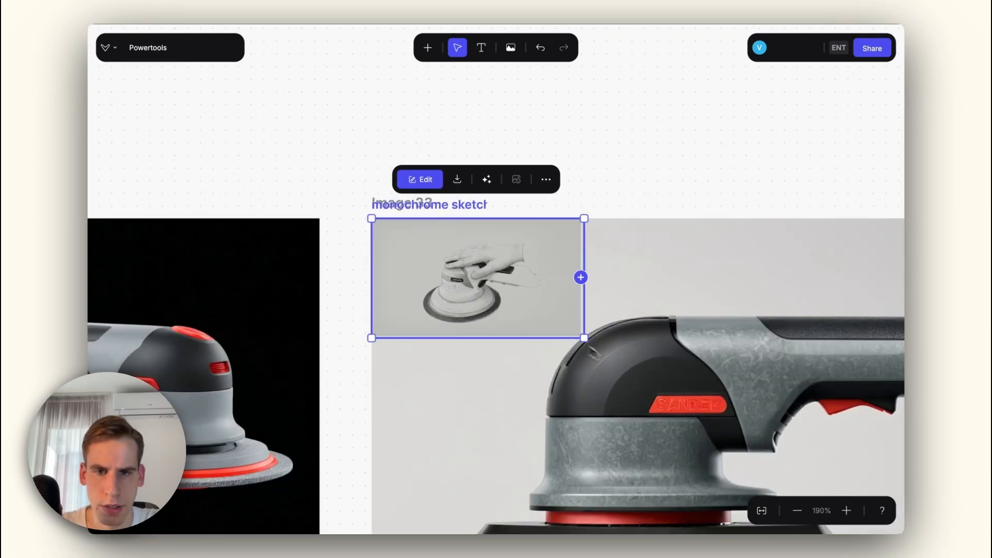
{"action": "scroll", "coordinate": [638, 160], "scroll_direction": "down", "scroll_amount": 5}
{"action": "scroll", "coordinate": [643, 186], "scroll_direction": "up", "scroll_amount": 5}
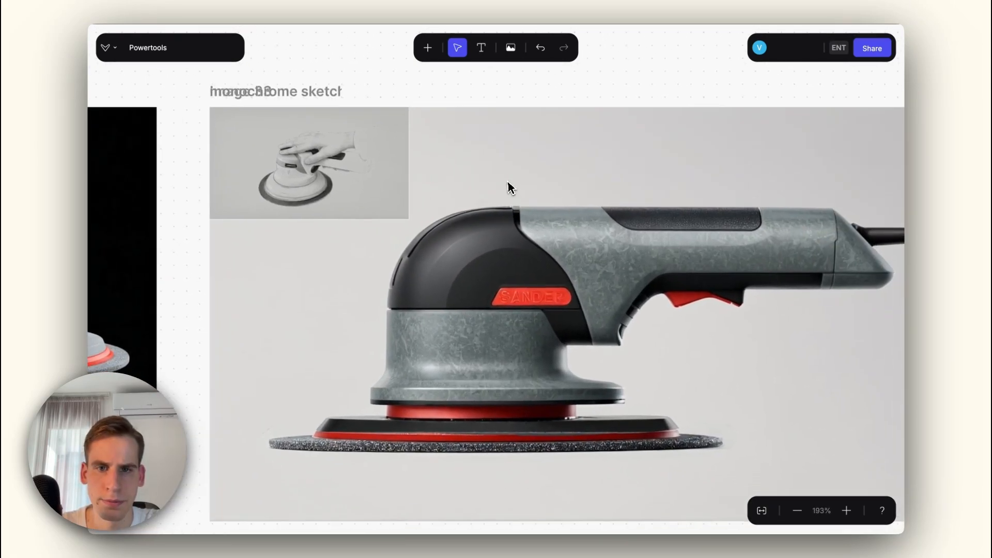
{"action": "scroll", "coordinate": [508, 186], "scroll_direction": "down", "scroll_amount": 5}
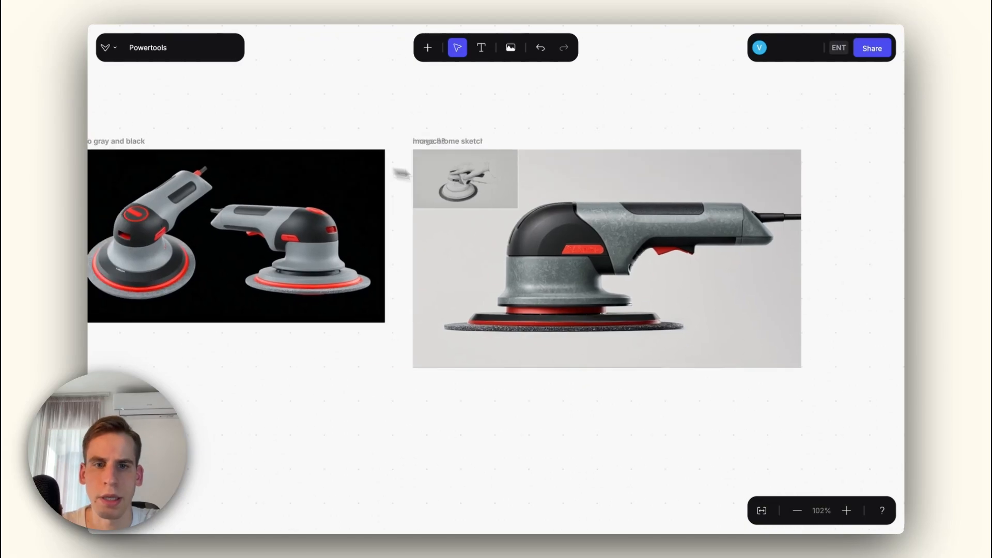
Open the image of two sanders on black for editing and add an empty layer above it.
{"action": "left_click_drag", "start_coordinate": [401, 174], "coordinate": [634, 214]}
{"action": "double_click", "coordinate": [469, 285]}
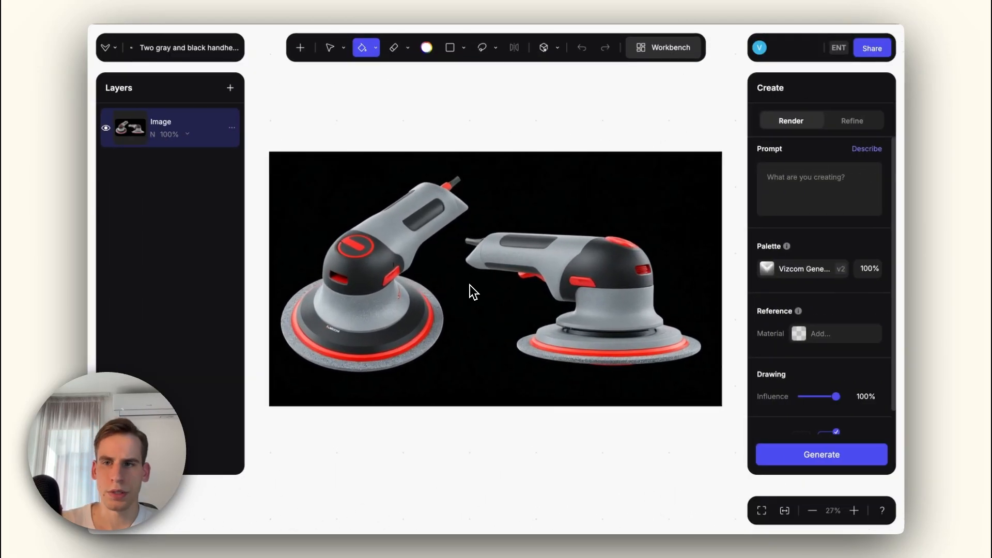
{"action": "key", "text": "shift+n"}
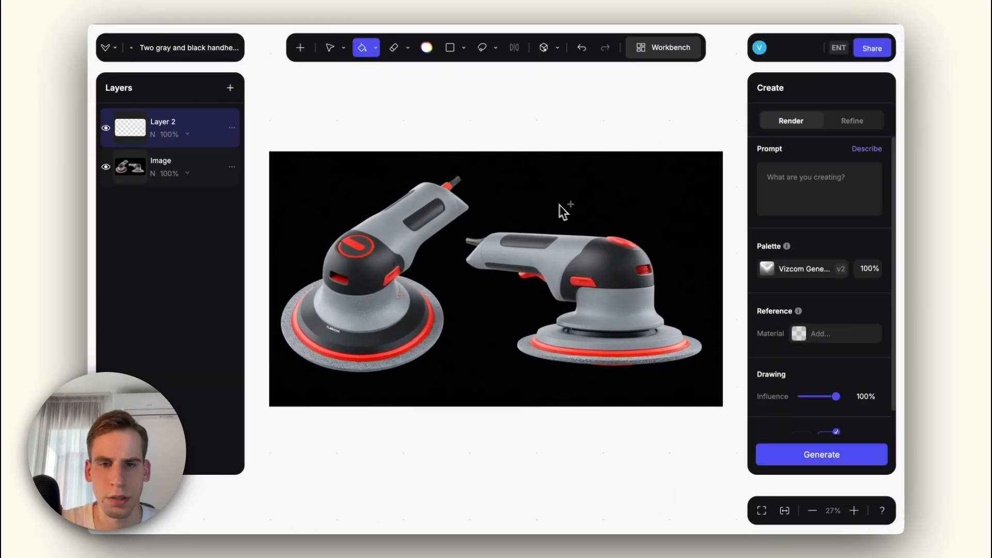
{"action": "left_click", "coordinate": [605, 244]}
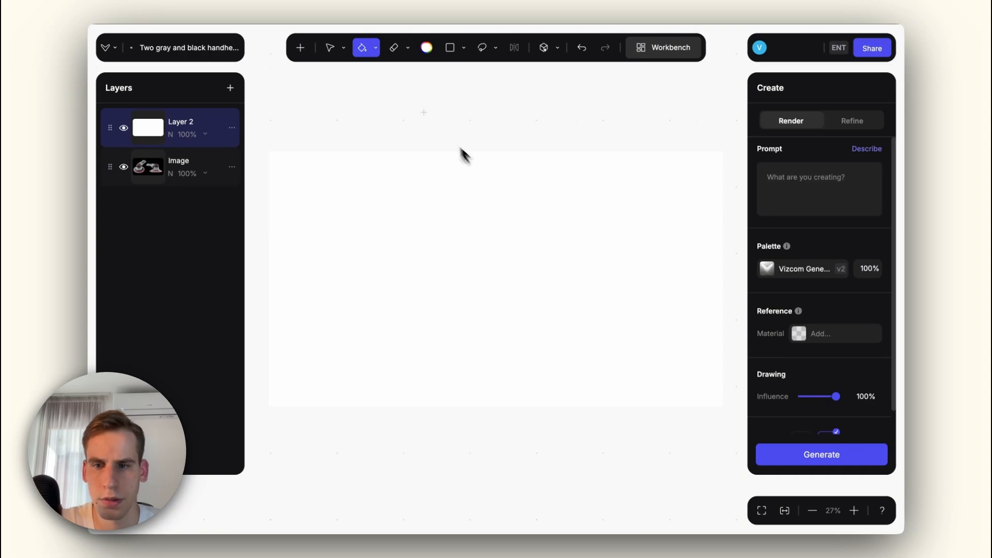
{"action": "key", "text": "ctrl+z"}
With the Brush, draw a thin white leader from the right sander's grip to a circled handwritten "ERGONOMIC GRIP" label.
{"action": "left_click", "coordinate": [373, 60]}
{"action": "left_click", "coordinate": [375, 92]}
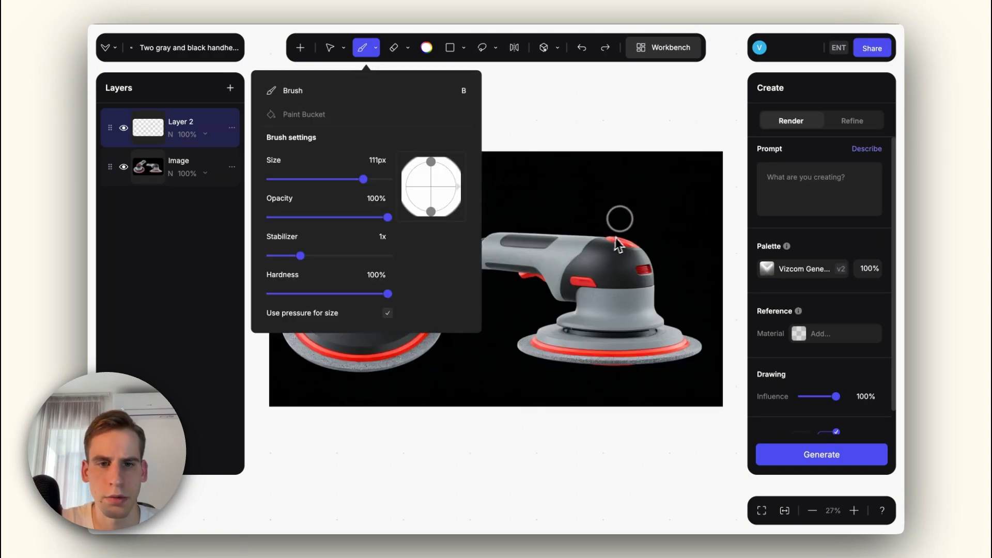
{"action": "right_click", "coordinate": [591, 194]}
{"action": "left_click", "coordinate": [612, 296]}
{"action": "left_click", "coordinate": [542, 203]}
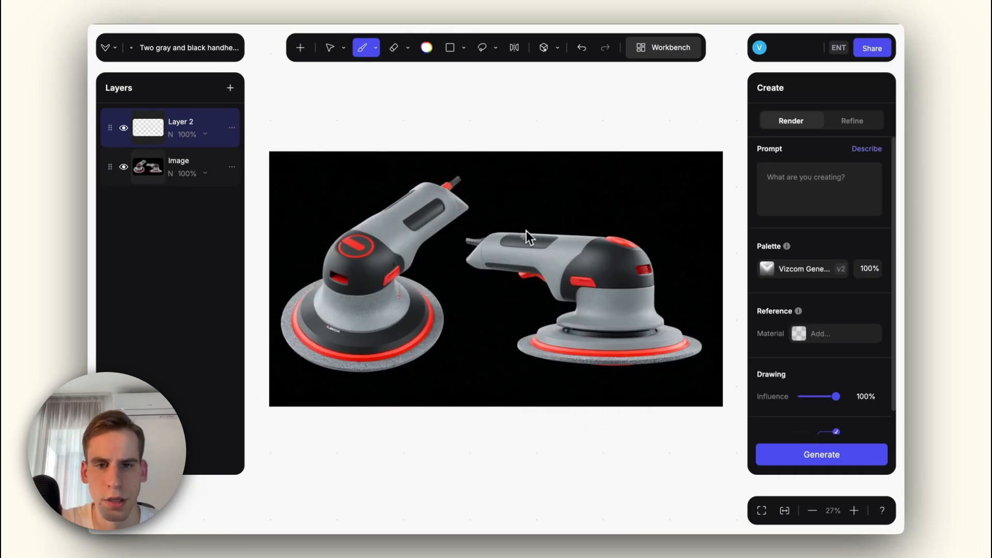
{"action": "left_click_drag", "start_coordinate": [522, 239], "coordinate": [549, 191]}
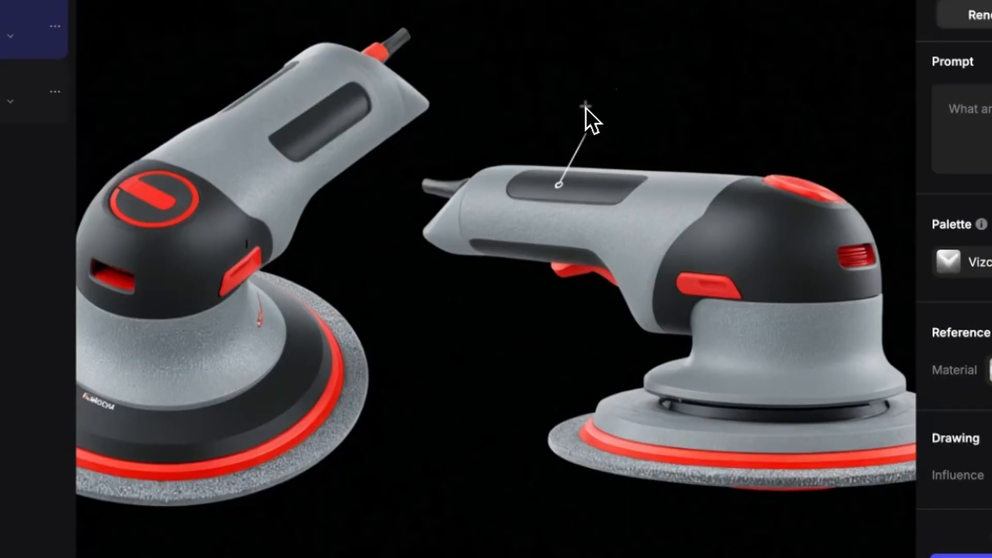
{"action": "left_click_drag", "start_coordinate": [584, 97], "coordinate": [701, 117]}
{"action": "left_click_drag", "start_coordinate": [611, 124], "coordinate": [642, 139]}
{"action": "left_click_drag", "start_coordinate": [573, 128], "coordinate": [581, 132]}
Handwrite circled "TRIGGER" and "ABRASIVE PAD" callouts with leaders to the right sander's red trigger and the left sander's pad edge.
{"action": "mouse_move", "coordinate": [564, 273]}
{"action": "left_mouse_down"}
{"action": "mouse_move", "coordinate": [545, 208]}
{"action": "mouse_move", "coordinate": [514, 239]}
{"action": "left_mouse_up"}
{"action": "mouse_move", "coordinate": [485, 250]}
{"action": "left_mouse_down"}
{"action": "mouse_move", "coordinate": [497, 251]}
{"action": "mouse_move", "coordinate": [502, 285]}
{"action": "left_mouse_up"}
{"action": "left_click_drag", "start_coordinate": [499, 379], "coordinate": [750, 280]}
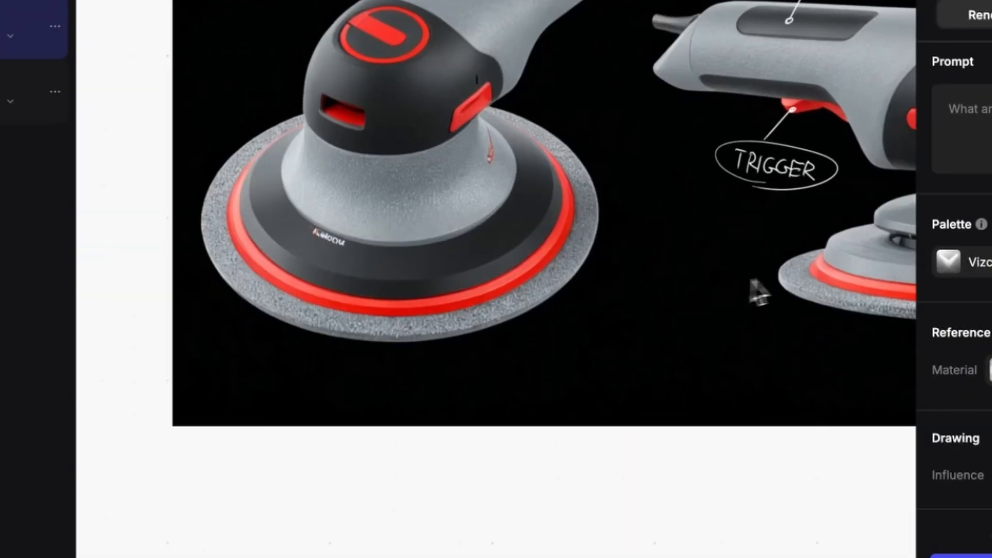
{"action": "left_click_drag", "start_coordinate": [507, 304], "coordinate": [538, 327]}
{"action": "left_click_drag", "start_coordinate": [545, 340], "coordinate": [558, 339]}
{"action": "left_click_drag", "start_coordinate": [648, 335], "coordinate": [663, 357]}
{"action": "left_click_drag", "start_coordinate": [573, 376], "coordinate": [606, 380]}
{"action": "left_click_drag", "start_coordinate": [548, 317], "coordinate": [554, 312]}
{"action": "scroll", "coordinate": [660, 360], "scroll_direction": "down", "scroll_amount": 3}
Handwrite a circled "POWER CABLE" callout above the left sander with a leader to its cable.
{"action": "left_click_drag", "start_coordinate": [624, 216], "coordinate": [700, 232]}
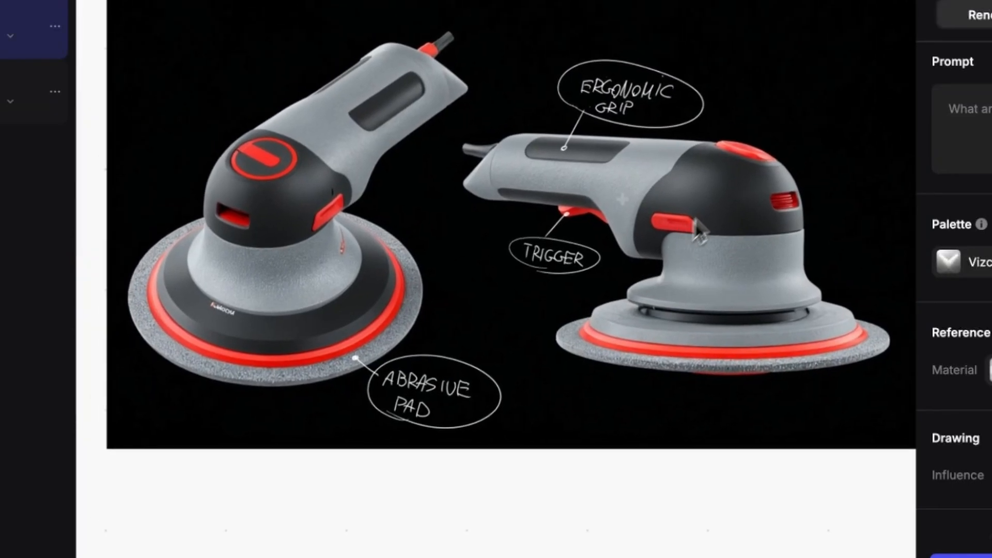
{"action": "scroll", "coordinate": [700, 233], "scroll_direction": "up", "scroll_amount": 3}
{"action": "left_click_drag", "start_coordinate": [470, 108], "coordinate": [439, 89]}
{"action": "left_click_drag", "start_coordinate": [402, 55], "coordinate": [401, 73]}
{"action": "left_click_drag", "start_coordinate": [450, 57], "coordinate": [454, 62]}
{"action": "left_click_drag", "start_coordinate": [377, 70], "coordinate": [379, 66]}
{"action": "scroll", "coordinate": [437, 184], "scroll_direction": "down", "scroll_amount": 3}
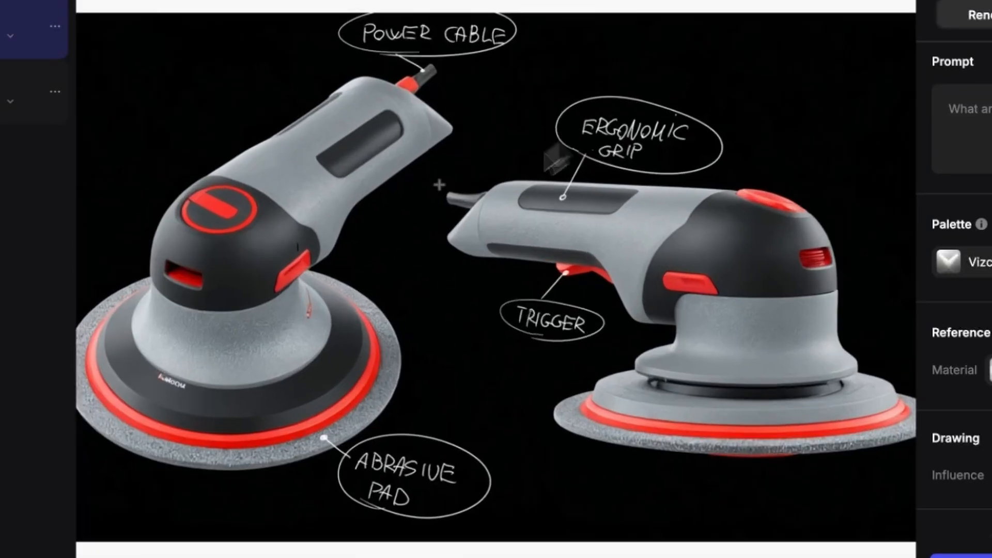
Handwrite a circled "HOUSING" callout with a leader to the left sander's body.
{"action": "scroll", "coordinate": [331, 155], "scroll_direction": "up", "scroll_amount": 2}
{"action": "left_click_drag", "start_coordinate": [347, 168], "coordinate": [337, 126]}
{"action": "mouse_move", "coordinate": [334, 108]}
{"action": "left_mouse_down"}
{"action": "mouse_move", "coordinate": [350, 85]}
{"action": "mouse_move", "coordinate": [380, 80]}
{"action": "left_mouse_up"}
{"action": "scroll", "coordinate": [382, 88], "scroll_direction": "down", "scroll_amount": 3}
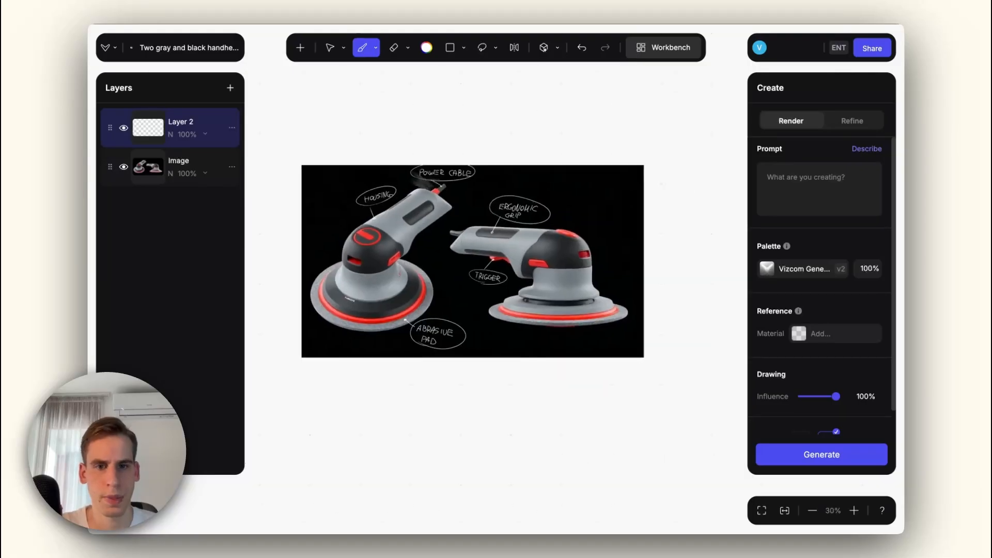
Lower the annotation layer's opacity to 54% and return to the workbench.
{"action": "scroll", "coordinate": [440, 271], "scroll_direction": "up", "scroll_amount": 5}
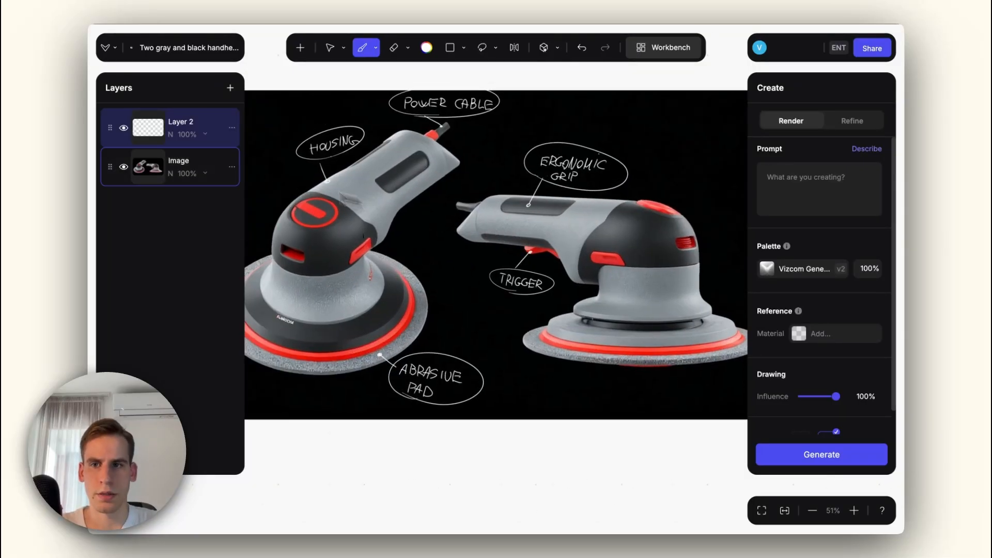
{"action": "left_click", "coordinate": [193, 135]}
{"action": "left_click_drag", "start_coordinate": [187, 193], "coordinate": [163, 194]}
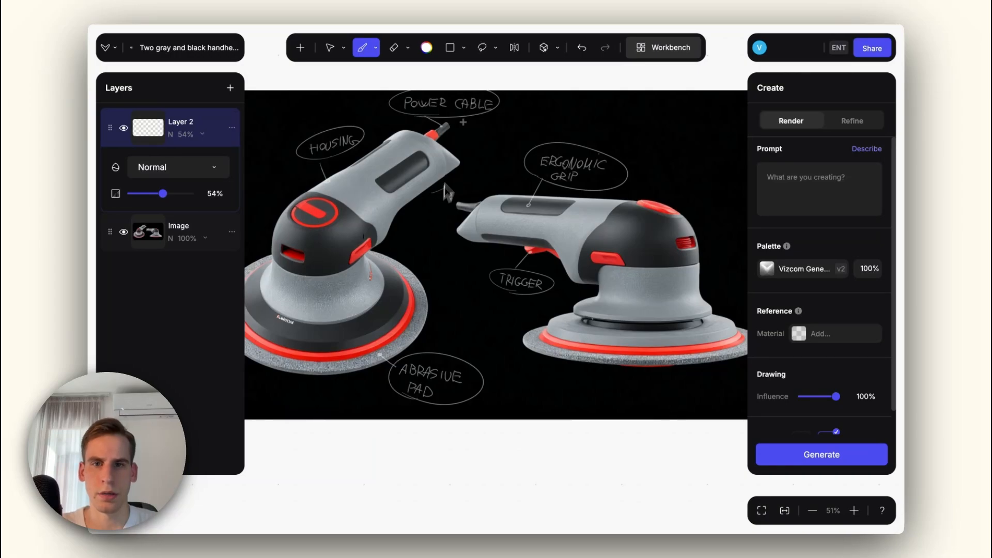
{"action": "double_click", "coordinate": [535, 87]}
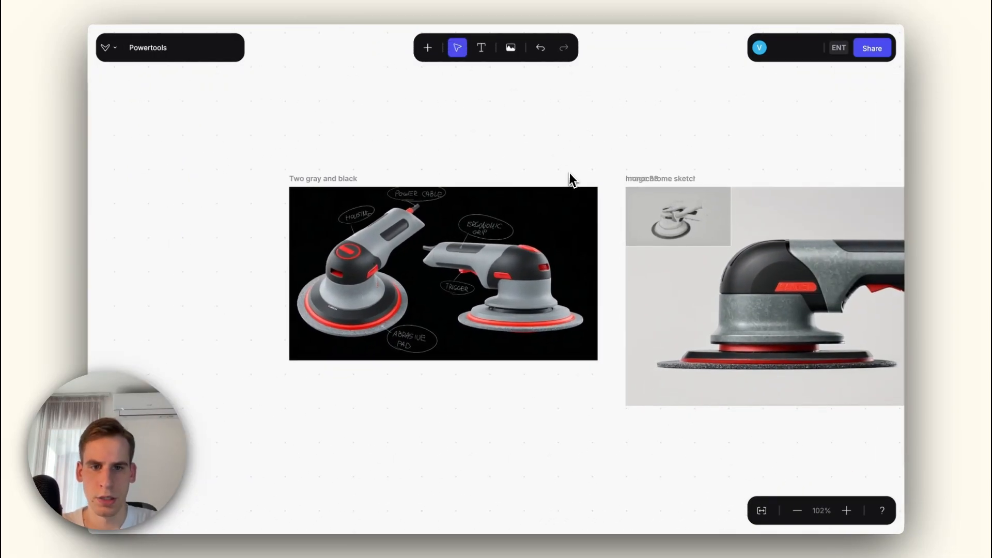
Examine the annotated two-sander image and the inset monochrome sketch beside it in the presentation row.
{"action": "left_click_drag", "start_coordinate": [604, 221], "coordinate": [472, 224]}
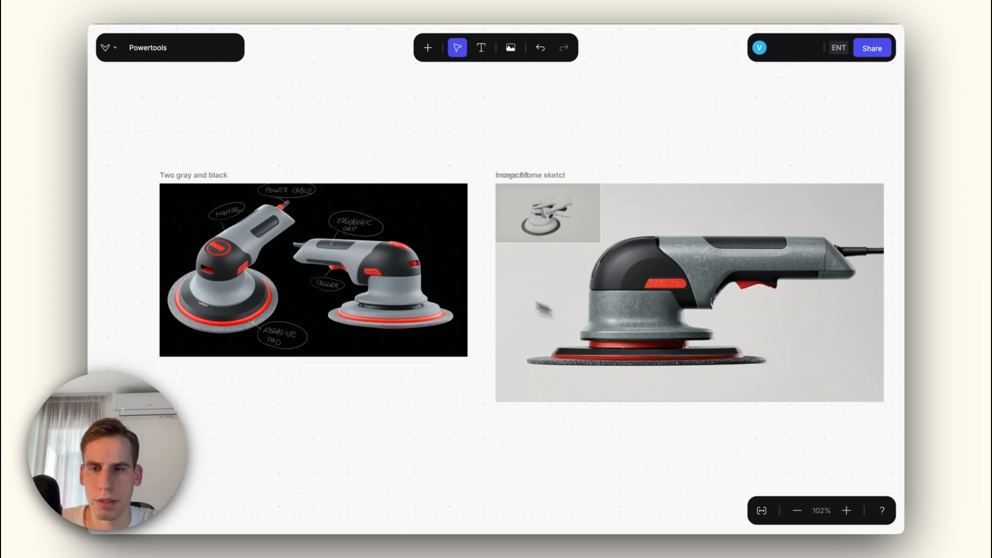
{"action": "scroll", "coordinate": [532, 224], "scroll_direction": "up", "scroll_amount": 8}
{"action": "scroll", "coordinate": [496, 304], "scroll_direction": "down", "scroll_amount": 6}
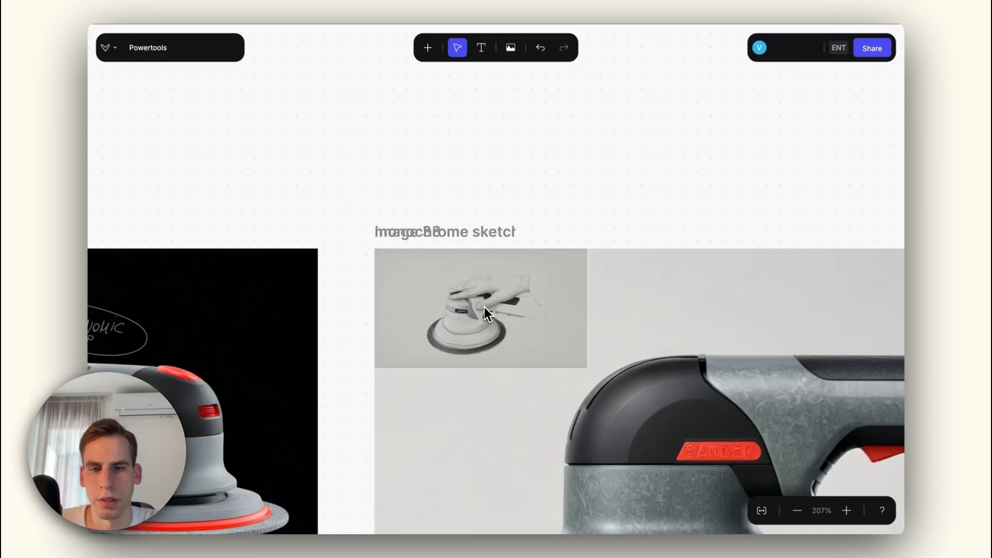
{"action": "scroll", "coordinate": [496, 304], "scroll_direction": "up", "scroll_amount": 5}
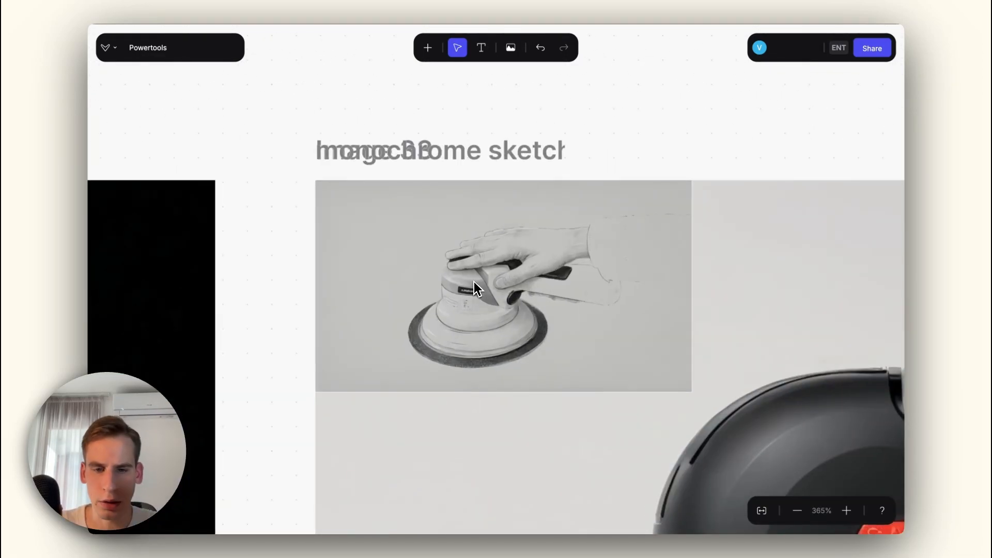
{"action": "scroll", "coordinate": [472, 283], "scroll_direction": "down", "scroll_amount": 6}
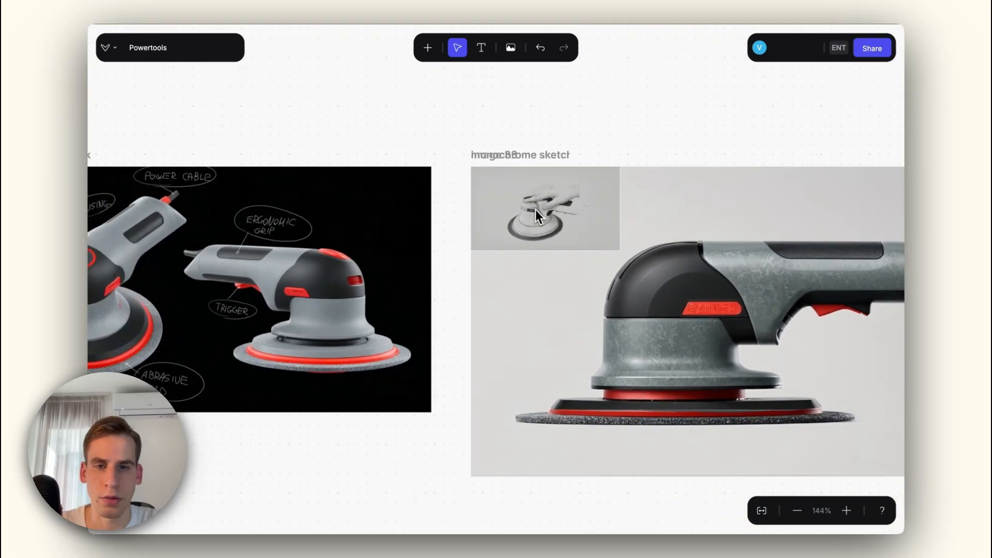
{"action": "scroll", "coordinate": [546, 213], "scroll_direction": "up", "scroll_amount": 3}
{"action": "scroll", "coordinate": [537, 222], "scroll_direction": "down", "scroll_amount": 8}
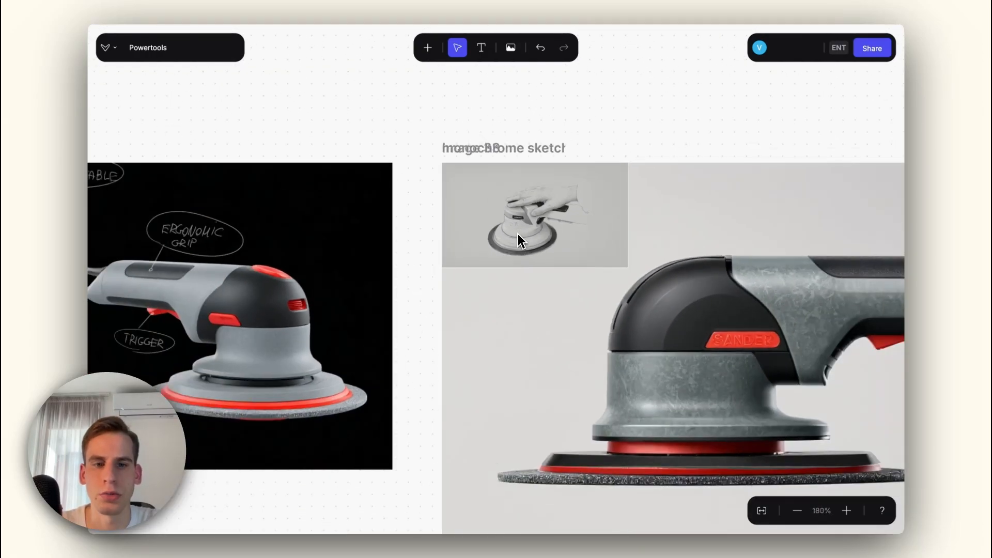
{"action": "scroll", "coordinate": [597, 326], "scroll_direction": "up", "scroll_amount": 6}
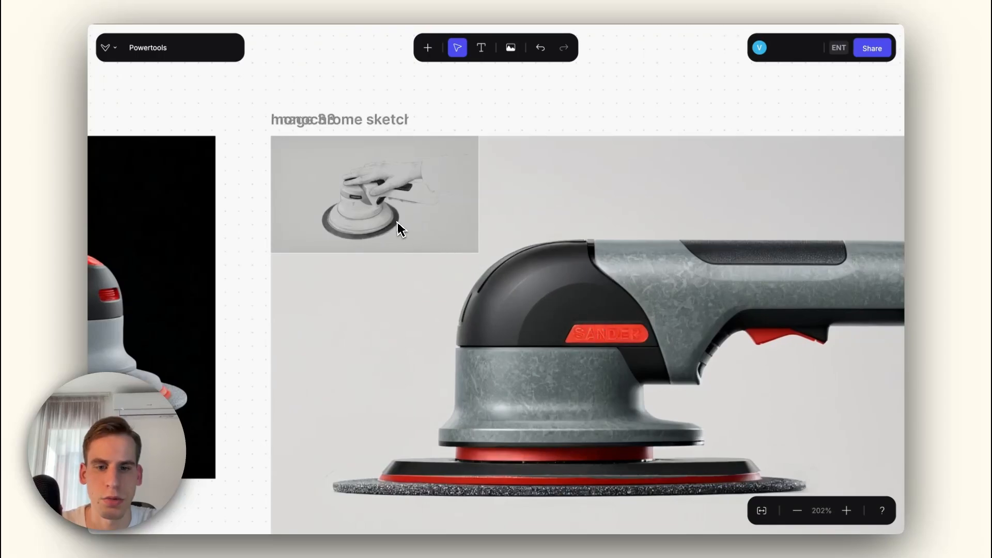
{"action": "scroll", "coordinate": [488, 293], "scroll_direction": "down", "scroll_amount": 5}
{"action": "scroll", "coordinate": [496, 279], "scroll_direction": "down", "scroll_amount": 2}
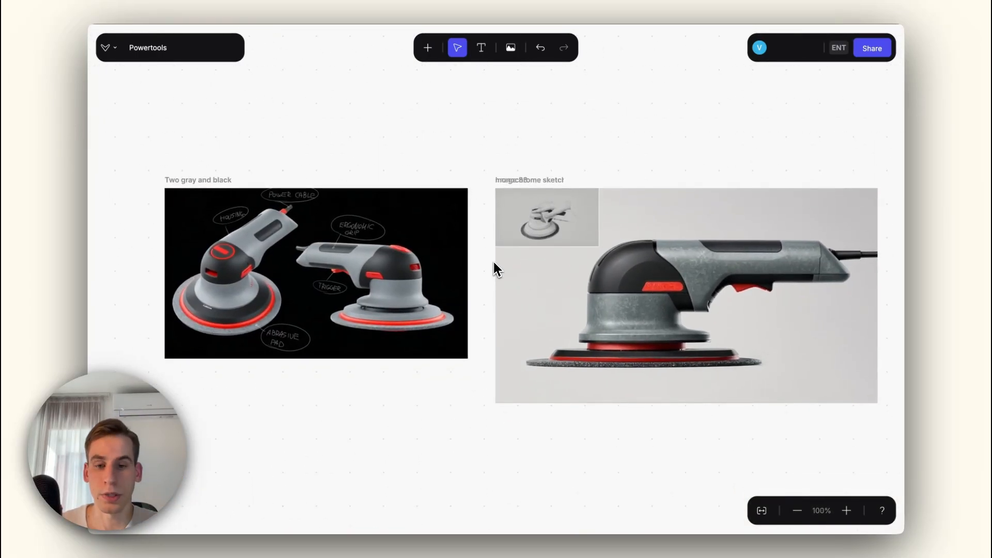
Open the side-view sander image to check its layers, return to the workbench and look over the presentation row and variant grid.
{"action": "double_click", "coordinate": [600, 286]}
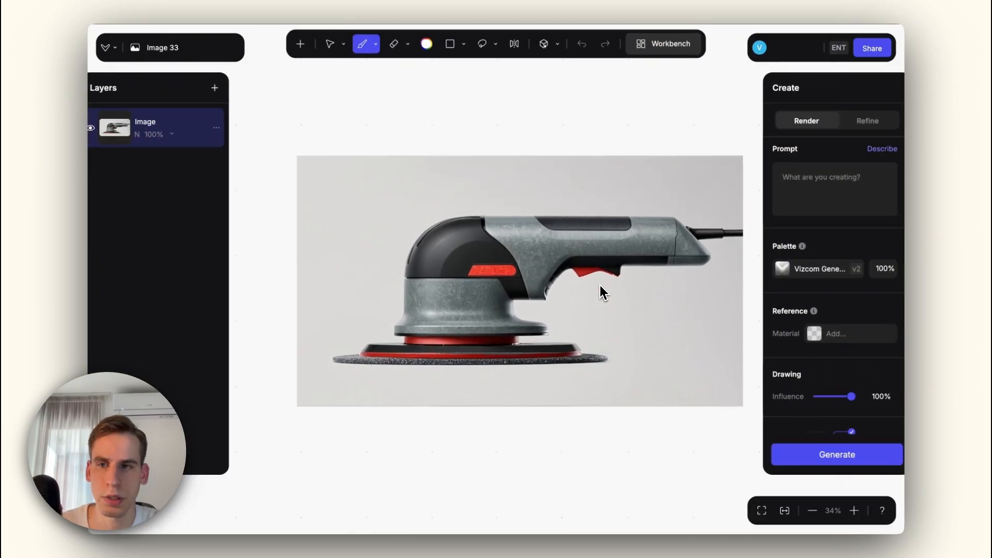
{"action": "left_click", "coordinate": [105, 47]}
{"action": "scroll", "coordinate": [542, 318], "scroll_direction": "down", "scroll_amount": 5}
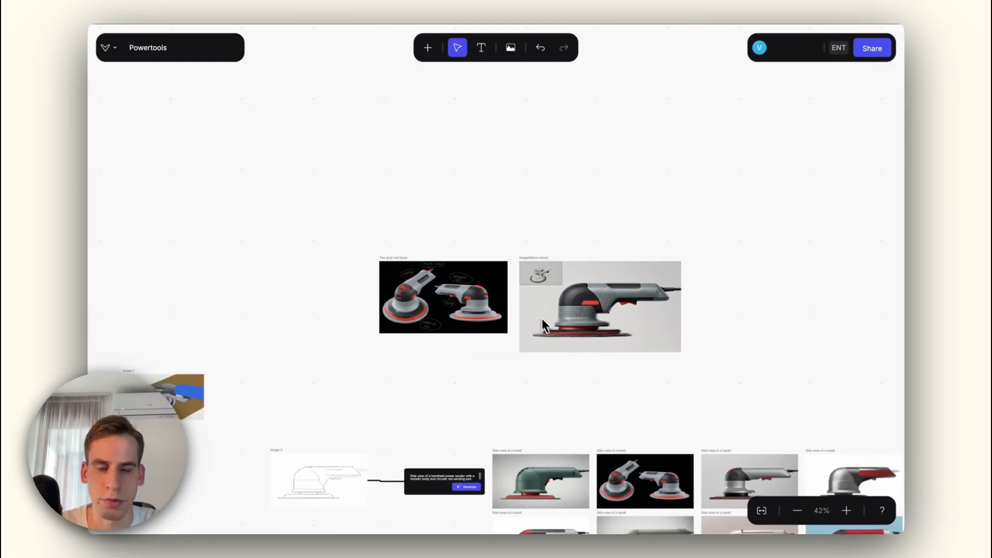
{"action": "scroll", "coordinate": [542, 326], "scroll_direction": "down", "scroll_amount": 5}
{"action": "scroll", "coordinate": [542, 325], "scroll_direction": "right", "scroll_amount": 3}
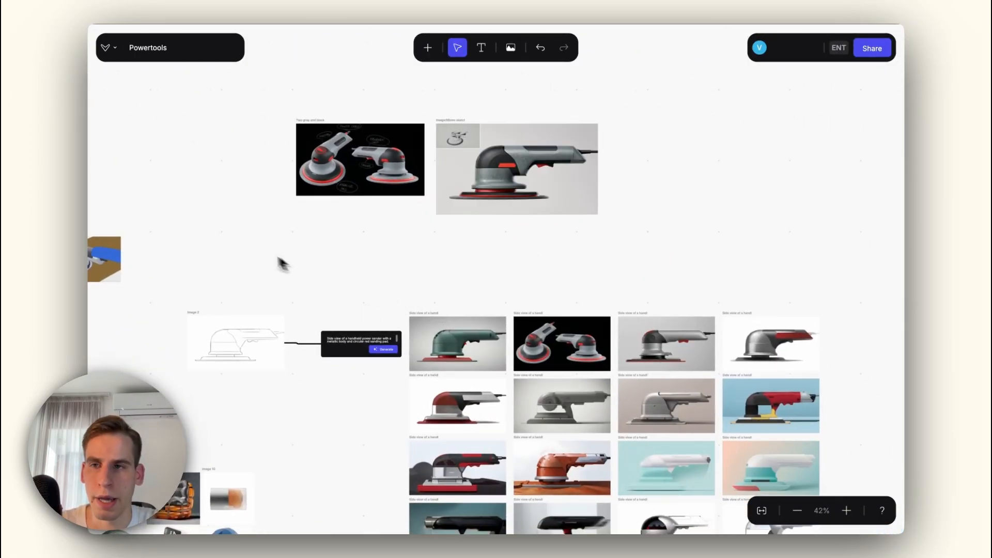
Turn on highlighting of images with multiple layers in the workbench and look over the highlighted images.
{"action": "left_click", "coordinate": [108, 55]}
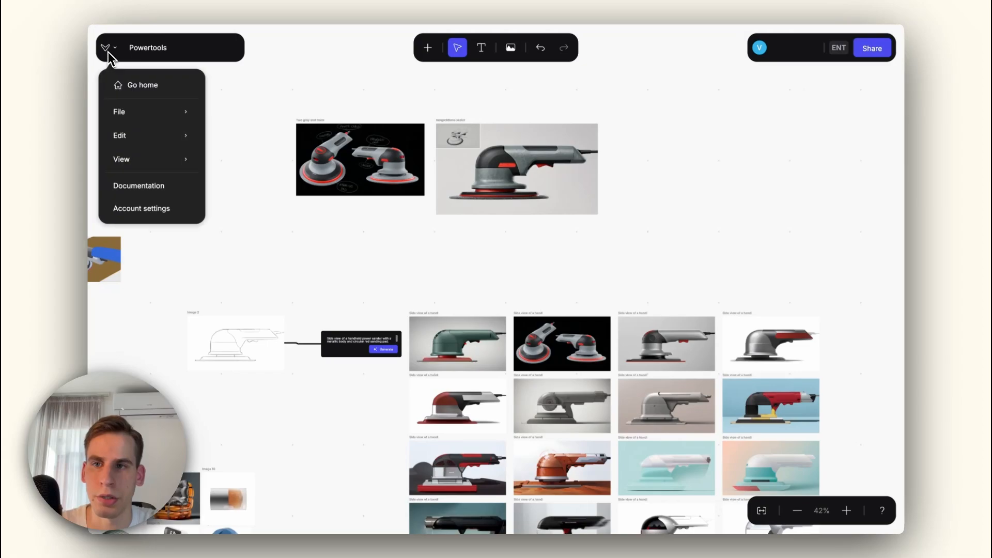
{"action": "mouse_move", "coordinate": [137, 162]}
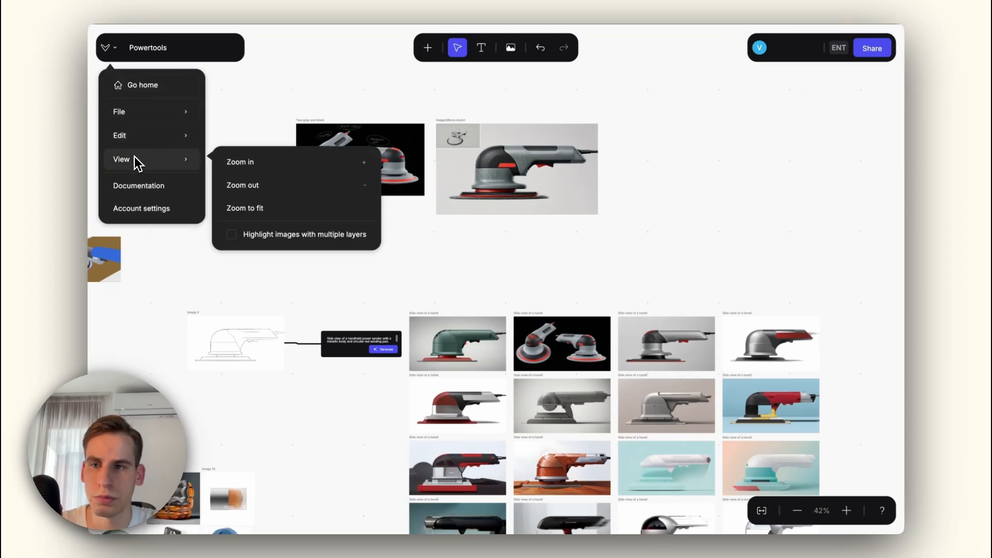
{"action": "left_click", "coordinate": [298, 234]}
{"action": "scroll", "coordinate": [298, 234], "scroll_direction": "down", "scroll_amount": 5}
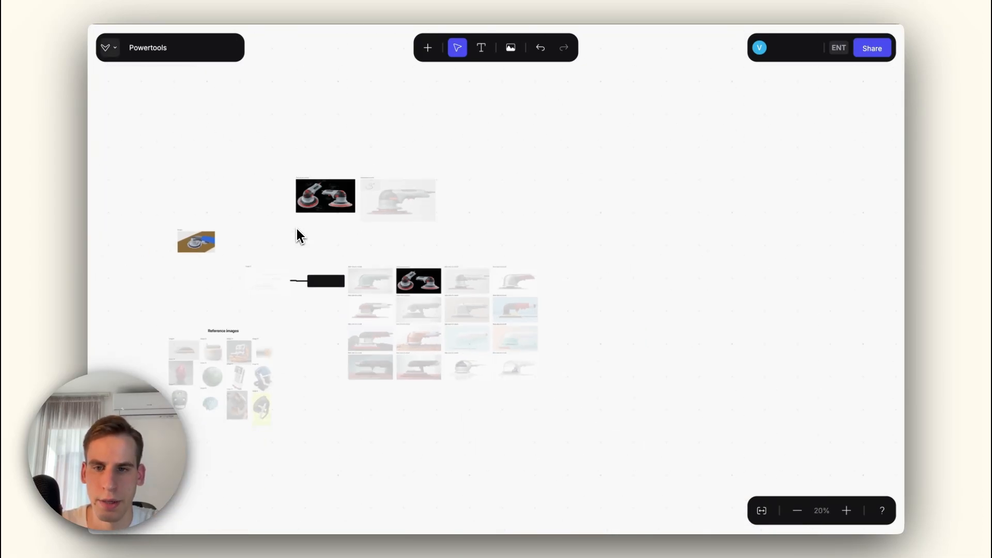
{"action": "scroll", "coordinate": [298, 234], "scroll_direction": "up", "scroll_amount": 5}
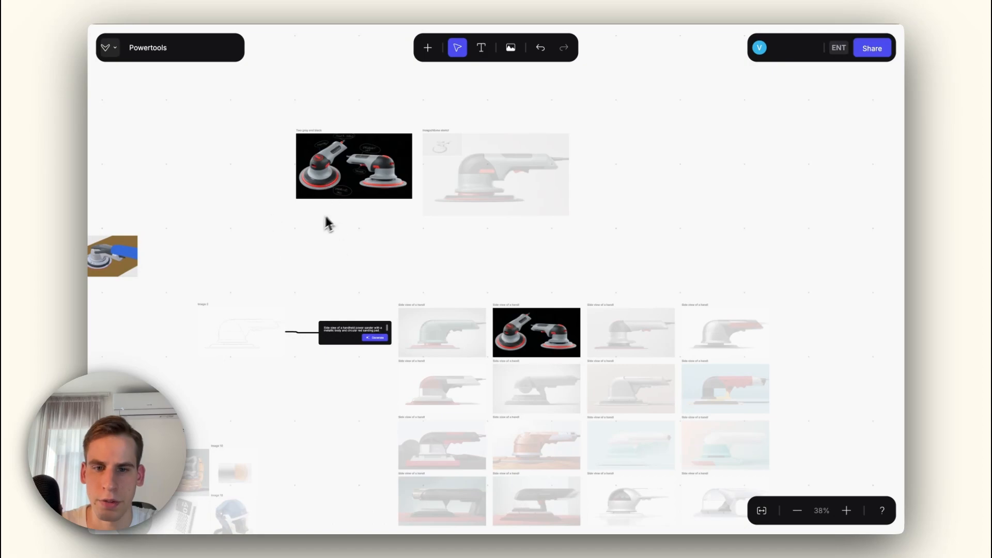
Open the highlighted two-sander image in the variant grid and show only the generated 3D model layer with the round sanding pad.
{"action": "scroll", "coordinate": [560, 342], "scroll_direction": "up", "scroll_amount": 5}
{"action": "double_click", "coordinate": [503, 331]}
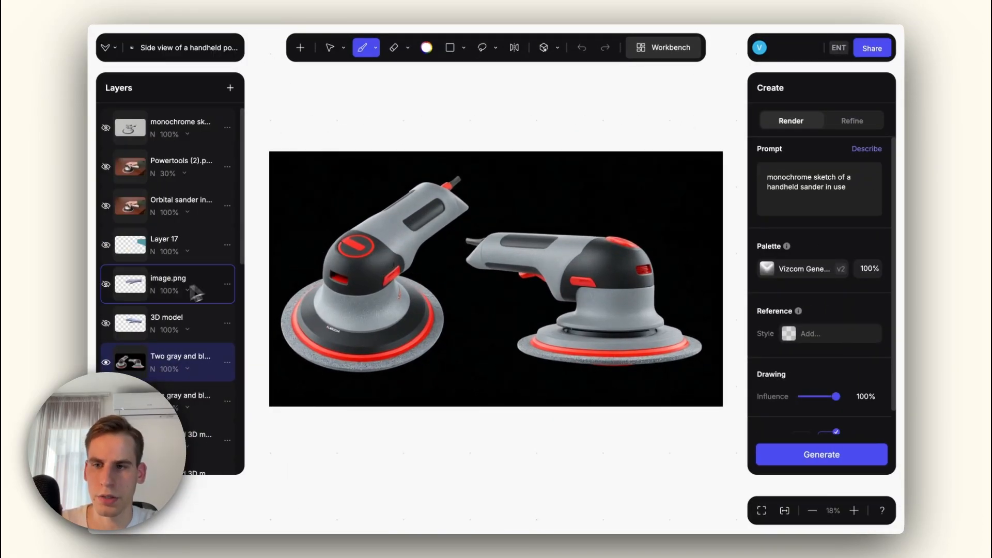
{"action": "scroll", "coordinate": [170, 305], "scroll_direction": "down", "scroll_amount": 3}
{"action": "left_click", "coordinate": [106, 318], "text": "alt"}
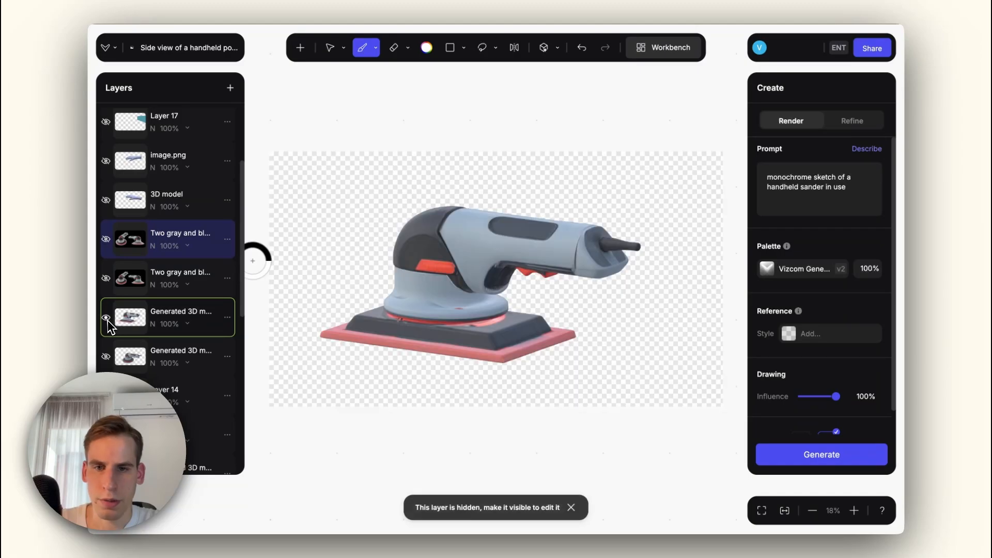
{"action": "left_click", "coordinate": [106, 321]}
{"action": "left_click", "coordinate": [106, 359], "text": "alt"}
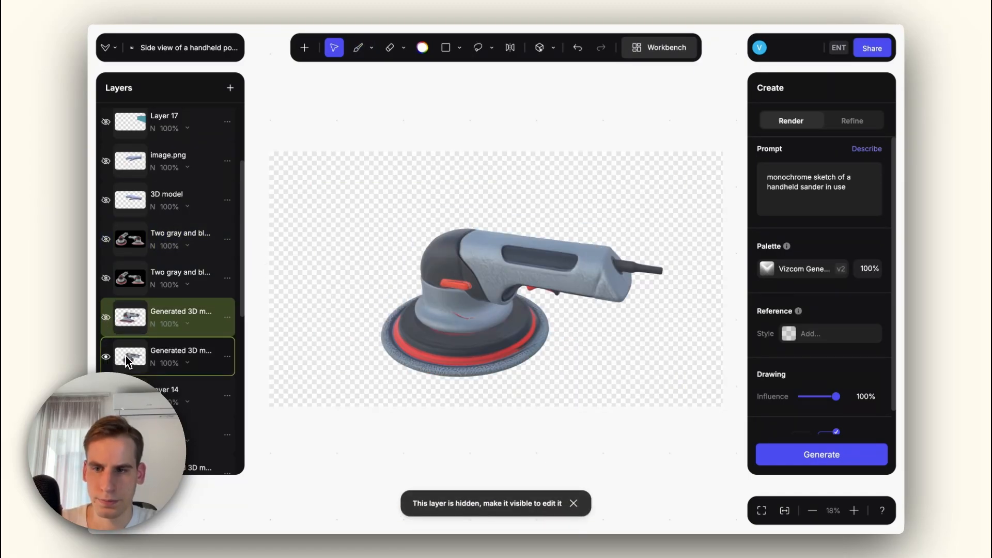
Bring up the export formats for the round-pad 3D model, switch the model to untextured display and return to the workbench.
{"action": "left_click", "coordinate": [228, 357]}
{"action": "left_click", "coordinate": [302, 413]}
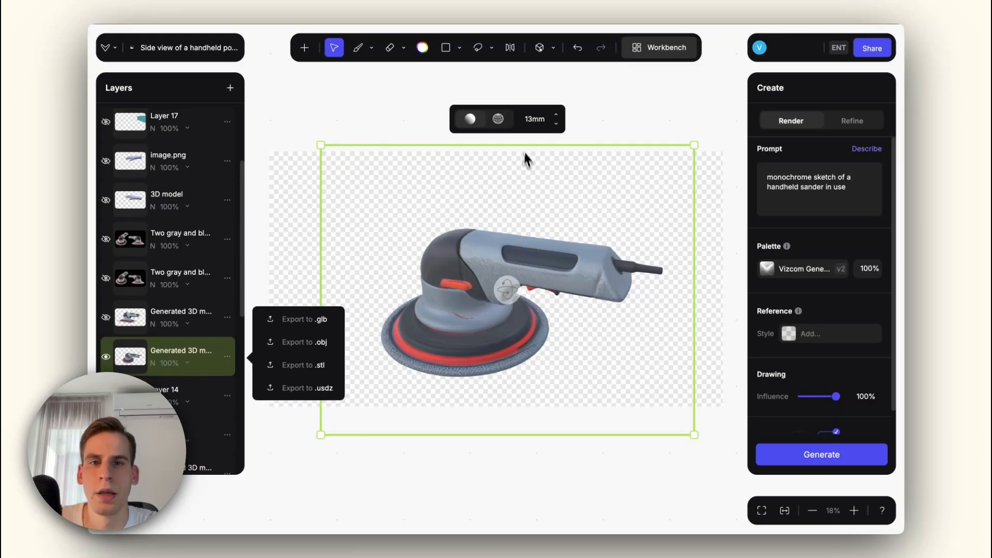
{"action": "left_click", "coordinate": [505, 127]}
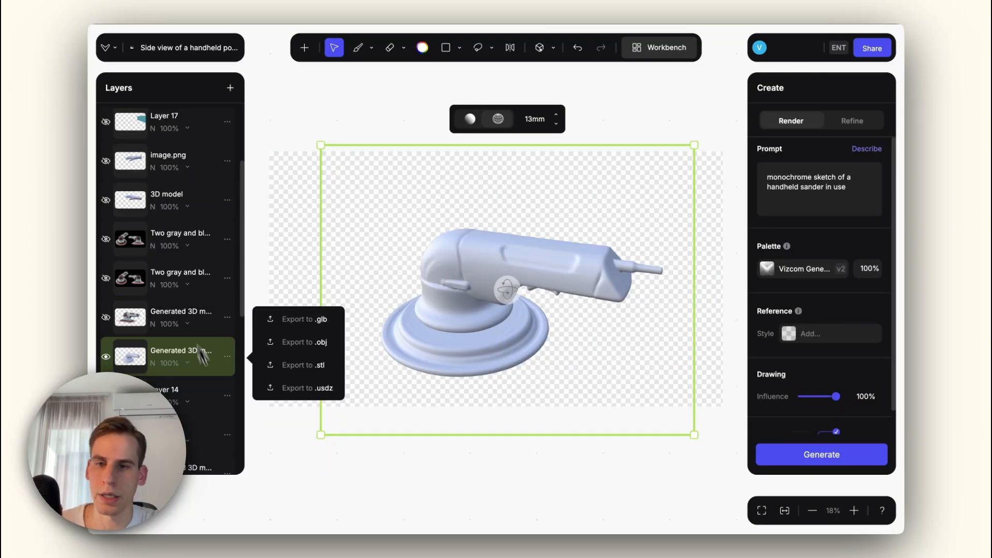
{"action": "key", "text": "Escape"}
Turn off highlighting of images with multiple layers in the workbench and look over the two presentation images.
{"action": "scroll", "coordinate": [433, 296], "scroll_direction": "down", "scroll_amount": 5}
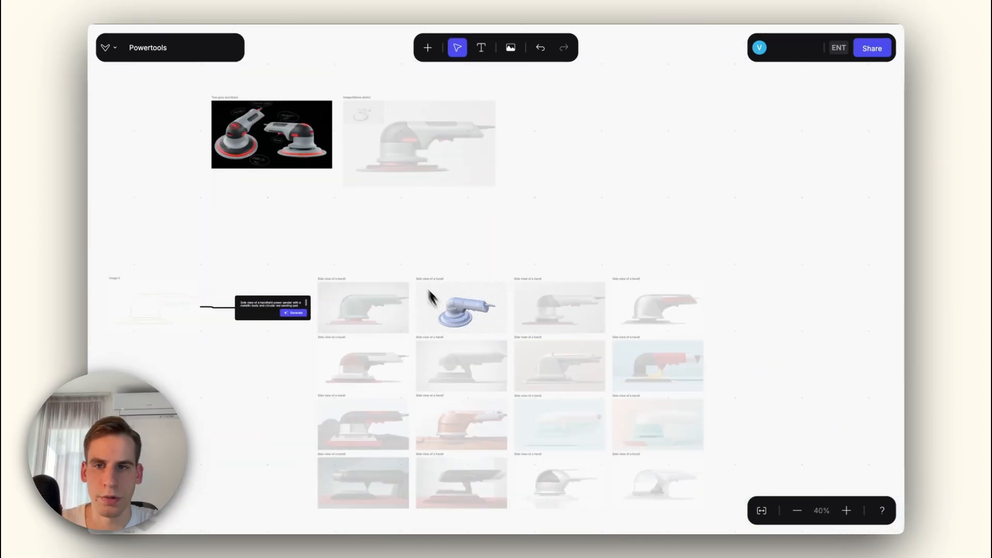
{"action": "scroll", "coordinate": [435, 302], "scroll_direction": "up", "scroll_amount": 2}
{"action": "scroll", "coordinate": [438, 225], "scroll_direction": "up", "scroll_amount": 1}
{"action": "scroll", "coordinate": [438, 225], "scroll_direction": "up", "scroll_amount": 3}
{"action": "left_click", "coordinate": [108, 48]}
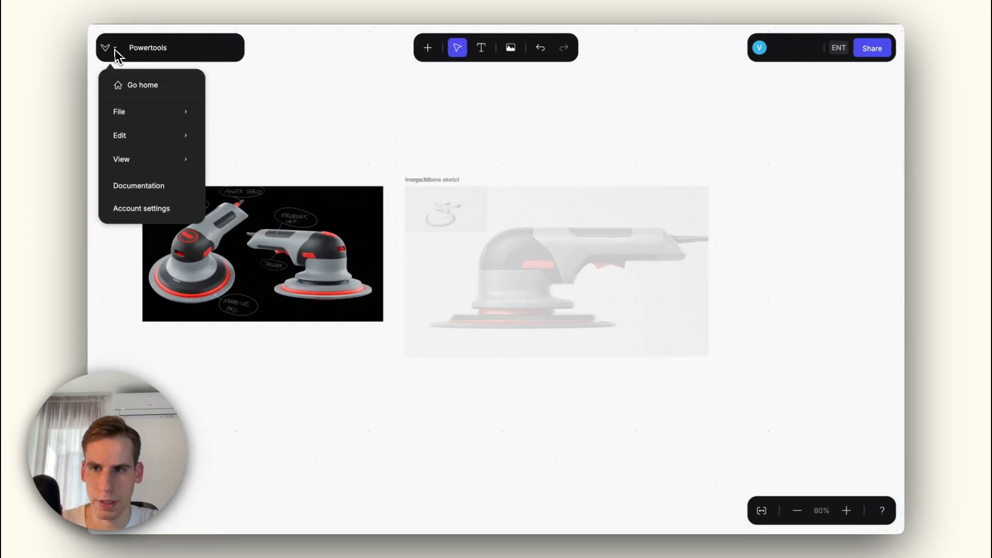
{"action": "mouse_move", "coordinate": [149, 167]}
{"action": "left_click", "coordinate": [267, 229]}
{"action": "scroll", "coordinate": [414, 260], "scroll_direction": "up", "scroll_amount": 2}
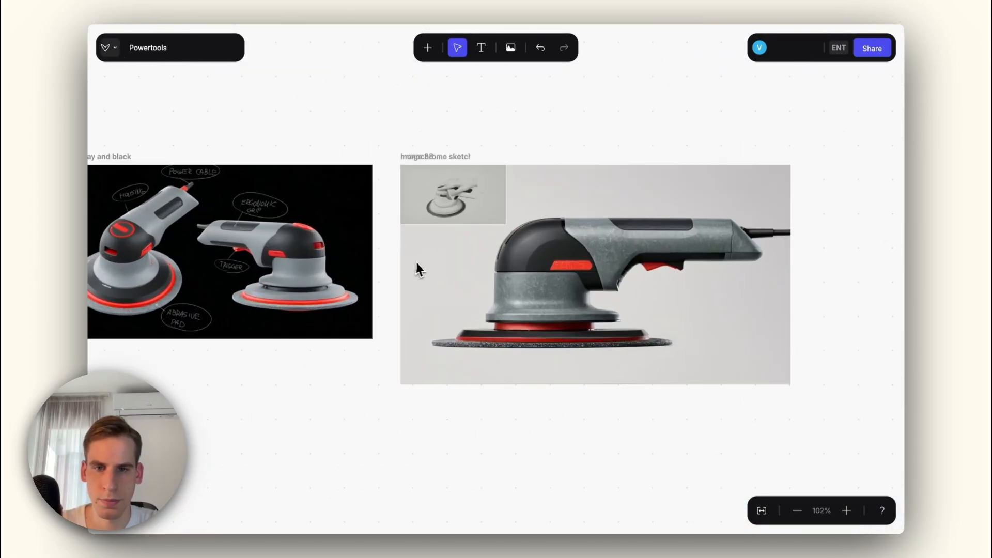
{"action": "left_click_drag", "start_coordinate": [415, 259], "coordinate": [486, 260]}
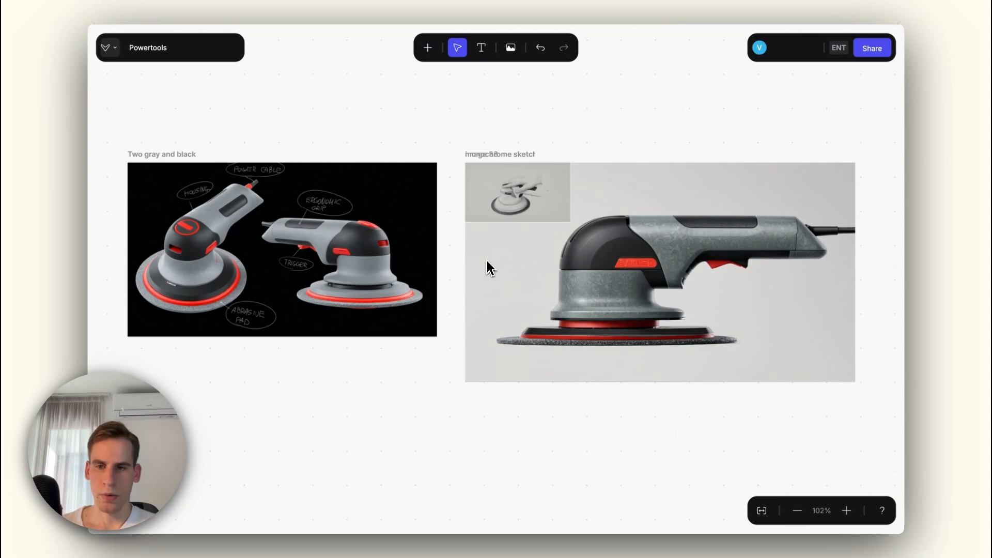